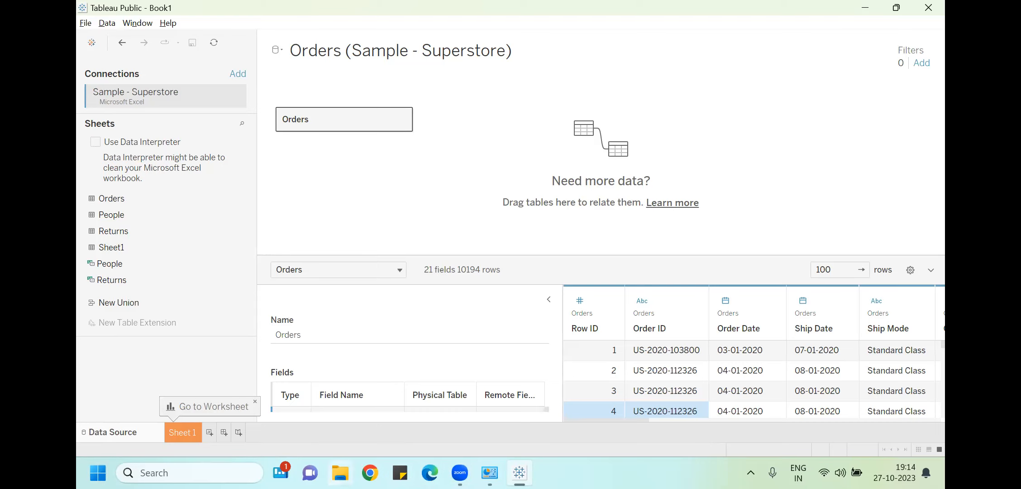
Browse File Explorer to Documents > My Tableau Repository > Datasources > 2023.2 > en_US-US, then minimize it
left_click(341, 474)
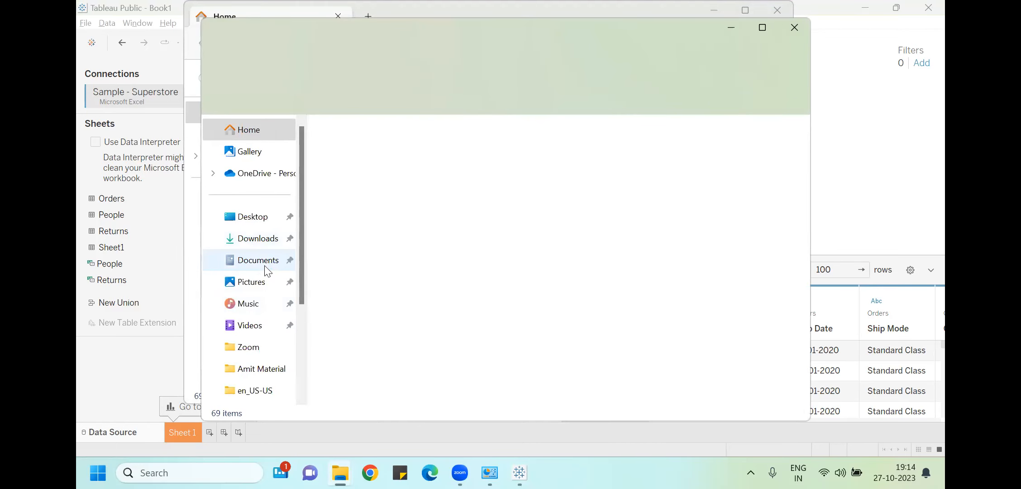
left_click(266, 270)
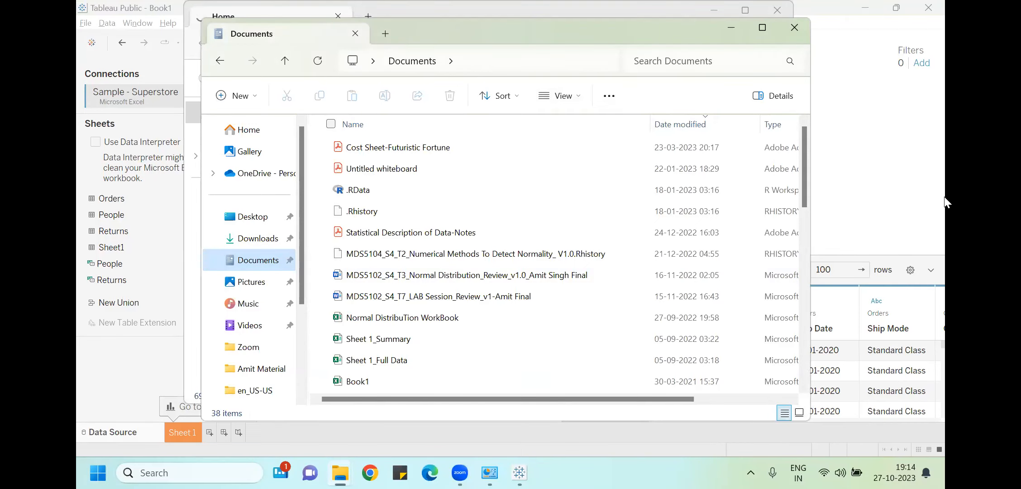
left_click_drag(804, 200, 806, 375)
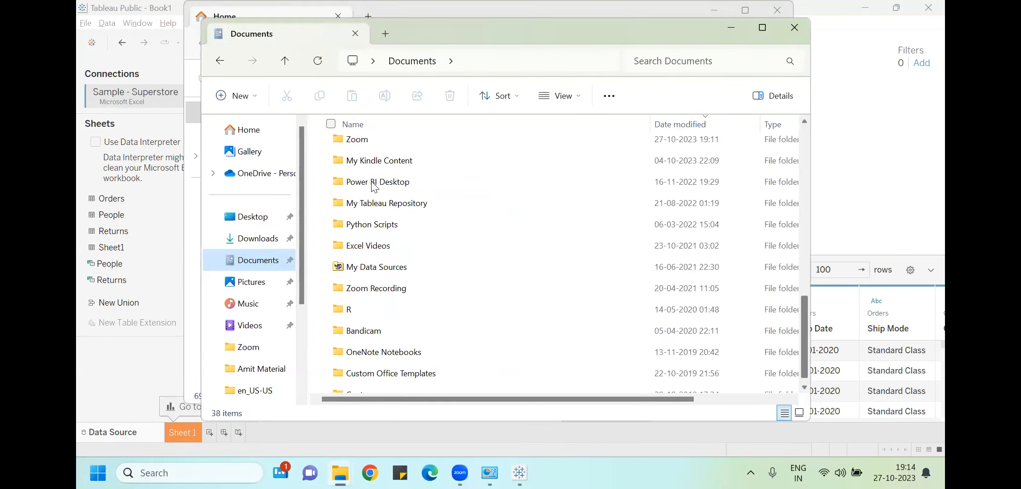
double_click(376, 203)
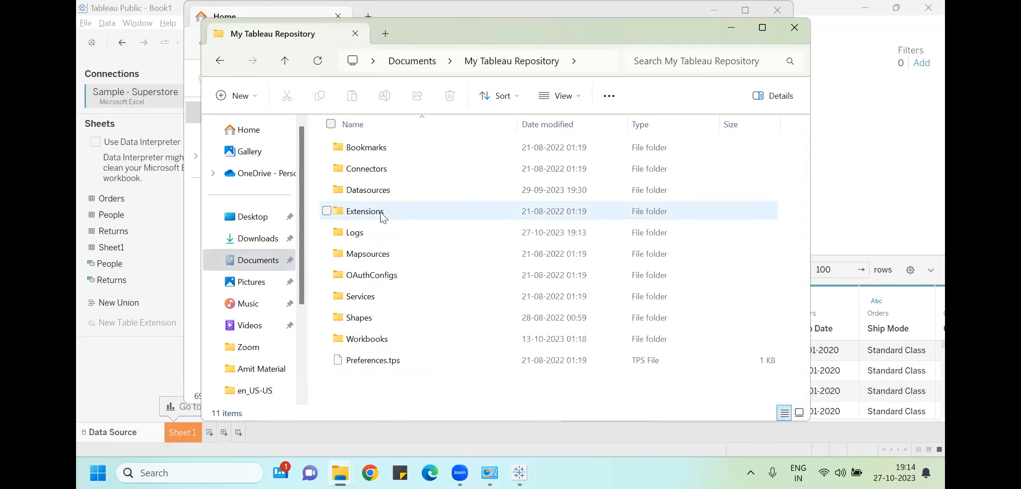
double_click(383, 191)
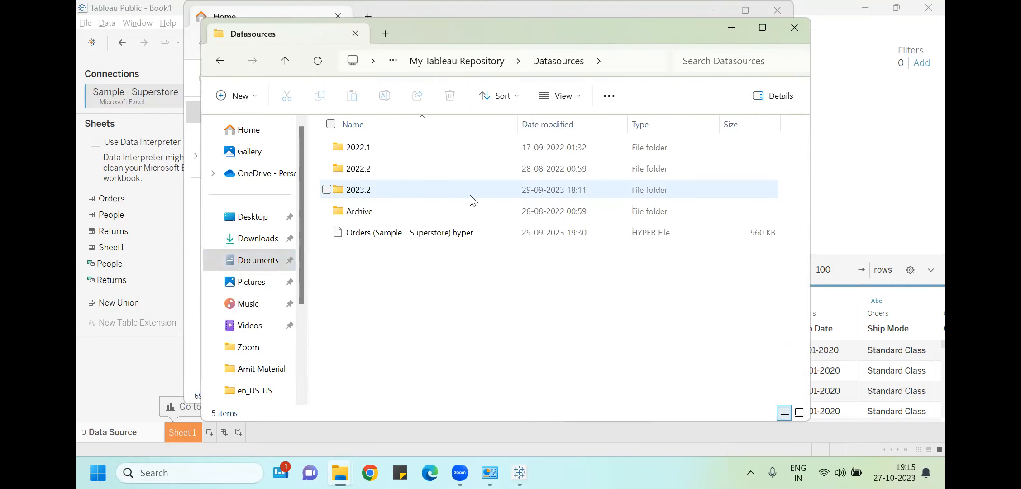
double_click(377, 194)
double_click(370, 146)
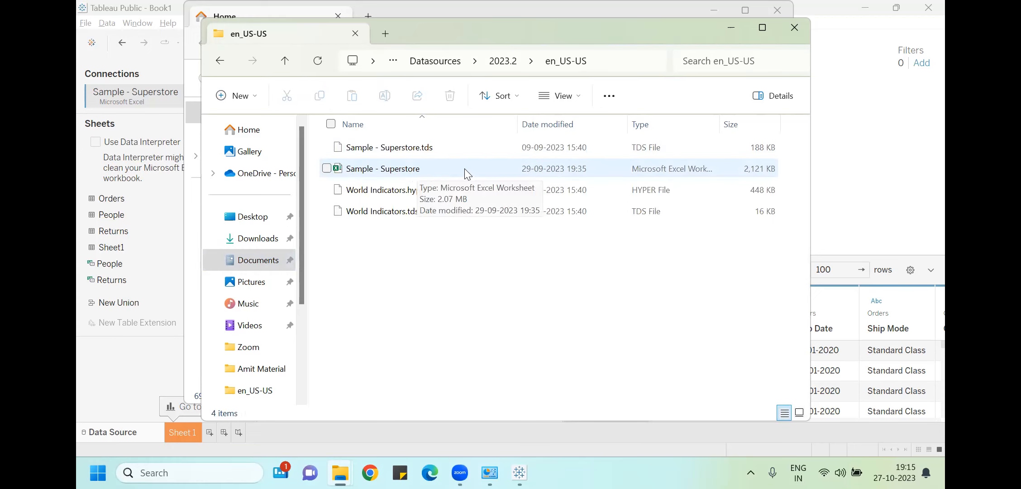
left_click(740, 32)
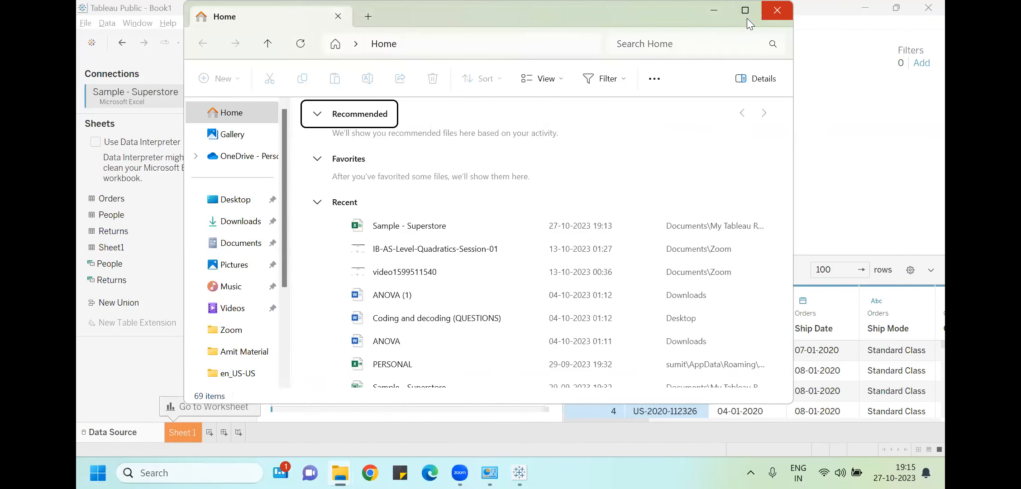
left_click(779, 13)
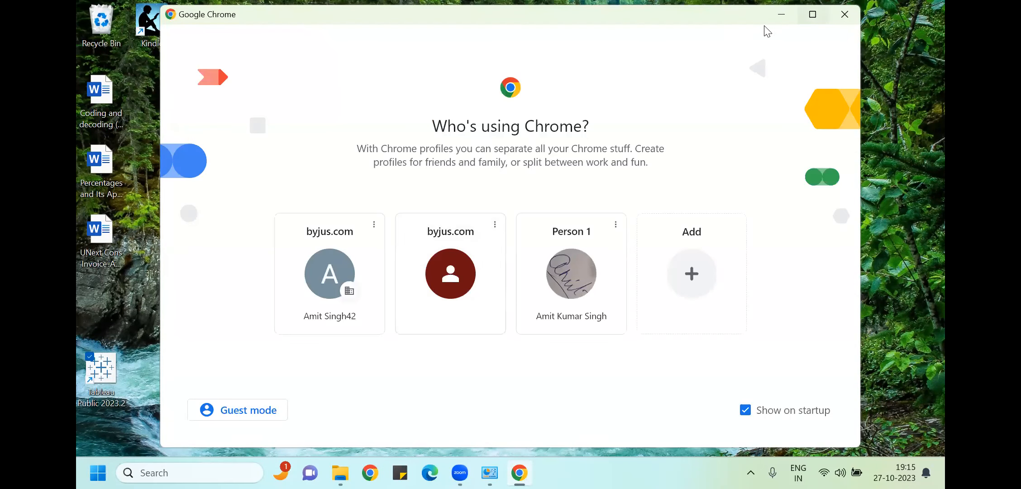
left_click(814, 15)
left_click(522, 274)
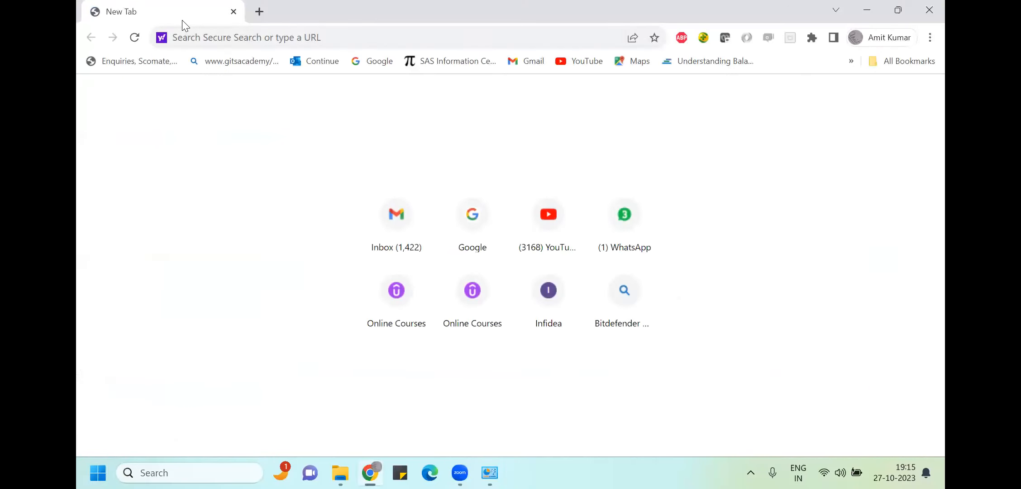
type("www")
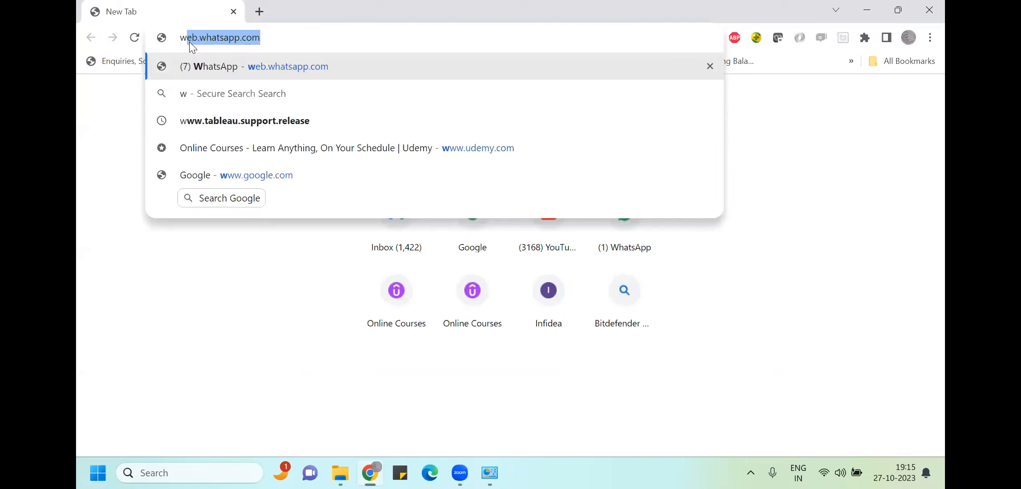
type(".ta")
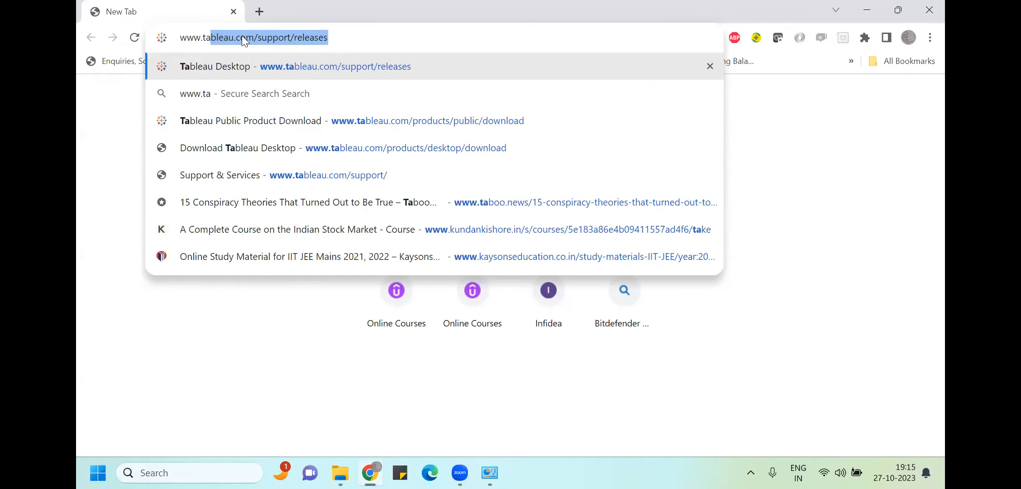
Load tableau.com/support/releases, open the current 2023.3 release, and reach the account form's First Name field
key("Return")
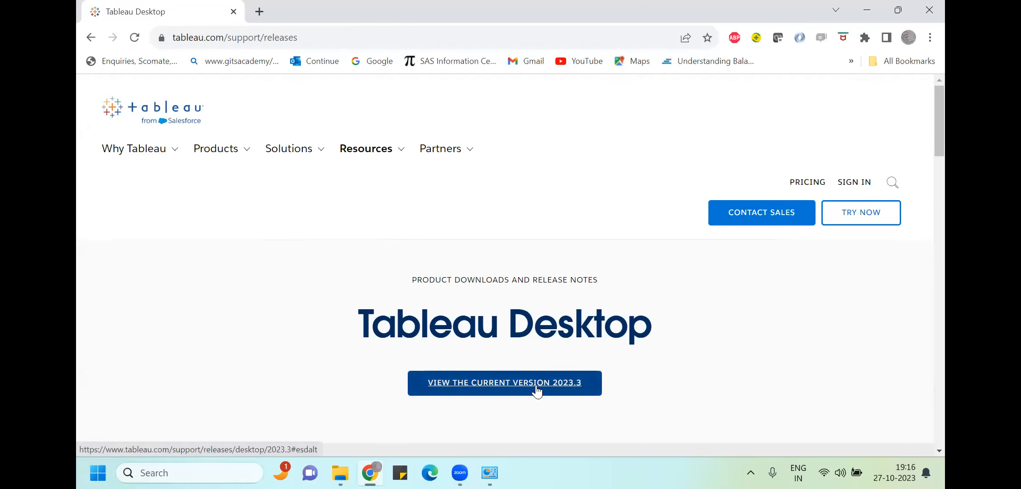
left_click(537, 390)
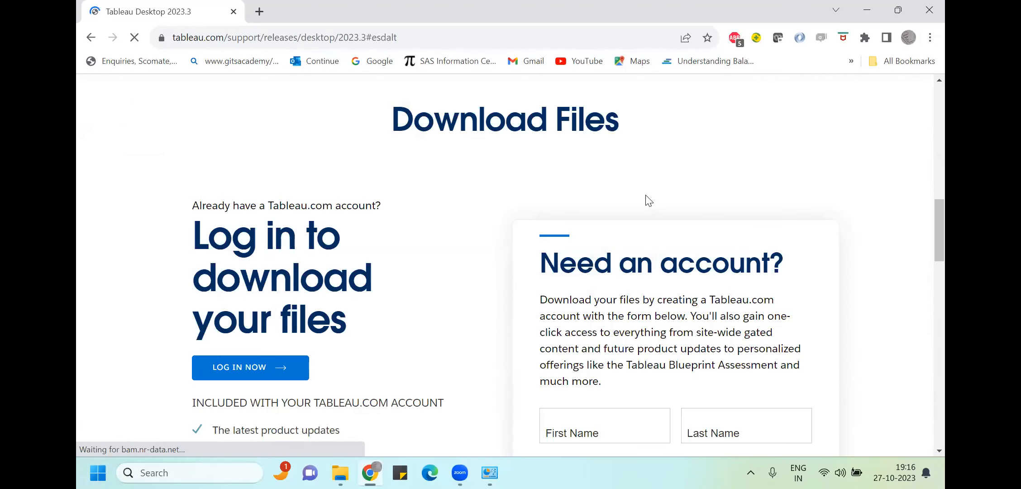
scroll(648, 200, "down", 4)
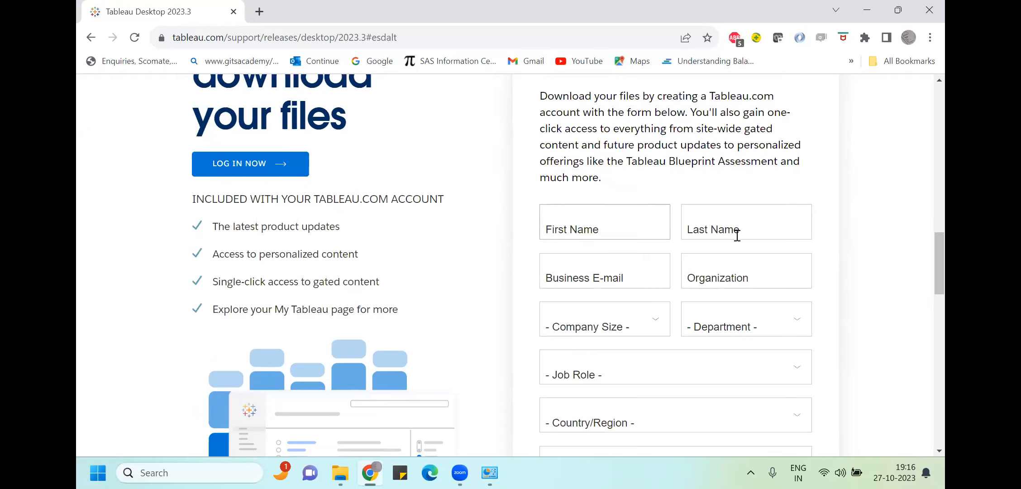
left_click(573, 226)
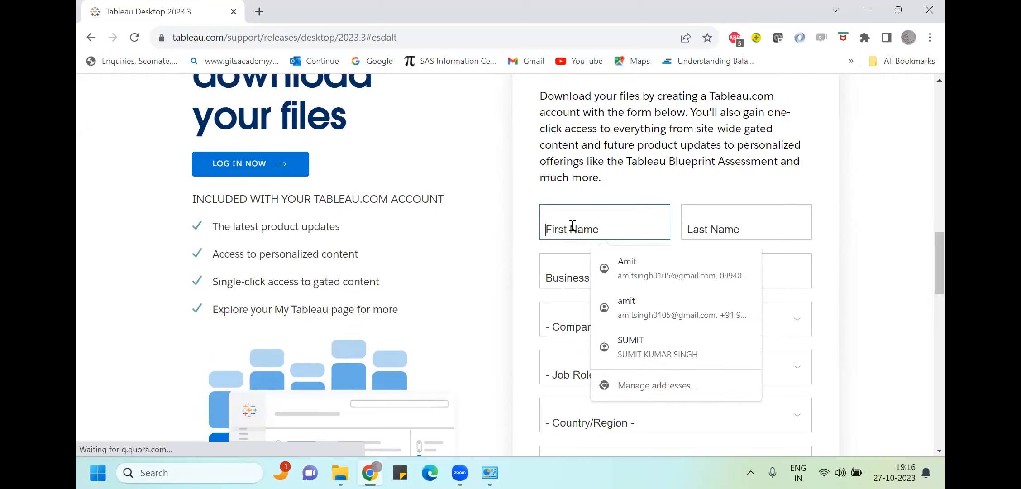
Autofill the registration form and choose 21 - 200 employees, Product Management and Developer/Engineer
left_click(643, 267)
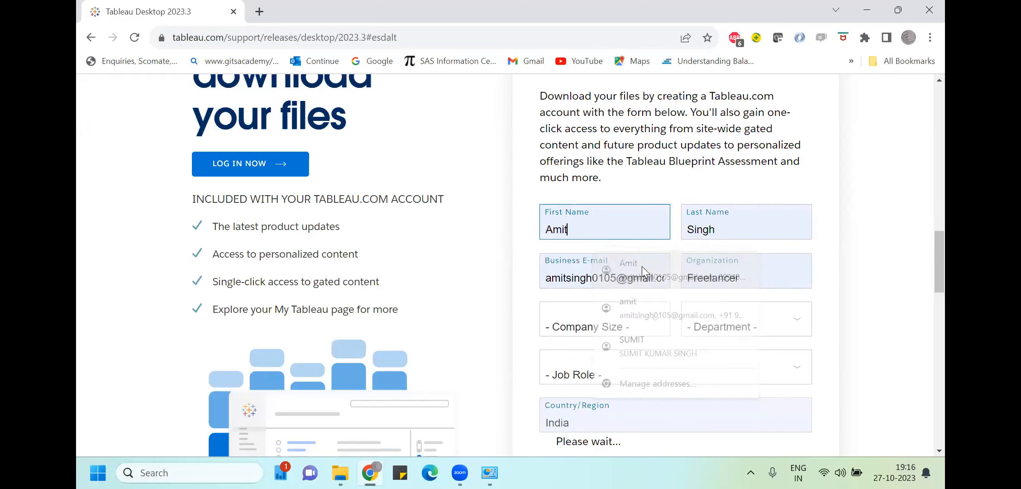
left_click(594, 323)
left_click(588, 371)
left_click(747, 322)
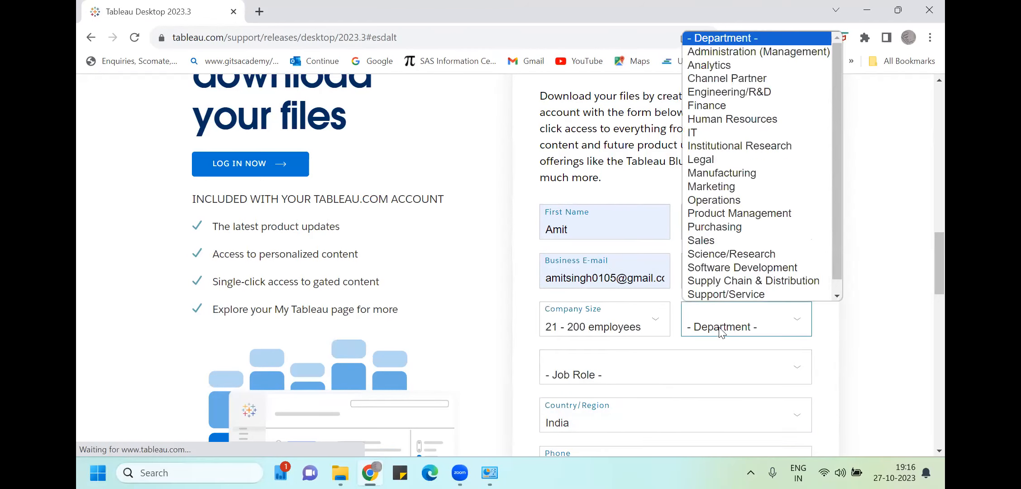
left_click(709, 215)
left_click(605, 365)
left_click(593, 272)
Submit the registration, which reports the account already exists, and go to the login page
scroll(588, 268, "down", 1)
scroll(588, 267, "down", 1)
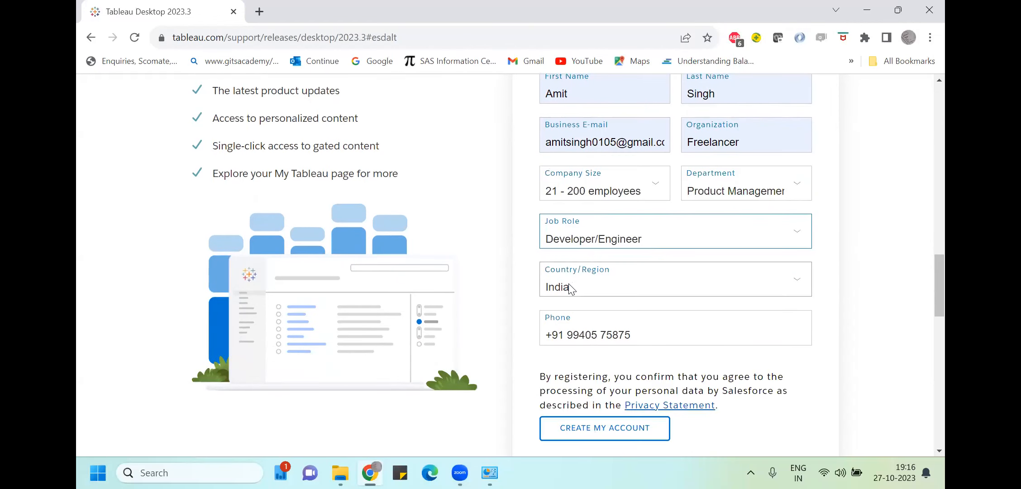
left_click(590, 433)
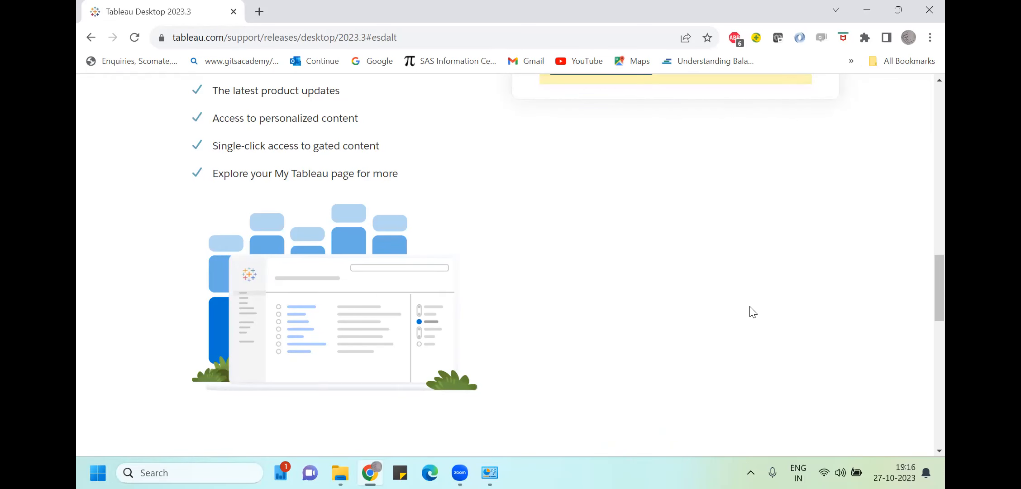
scroll(644, 320, "up", 3)
scroll(648, 325, "up", 2)
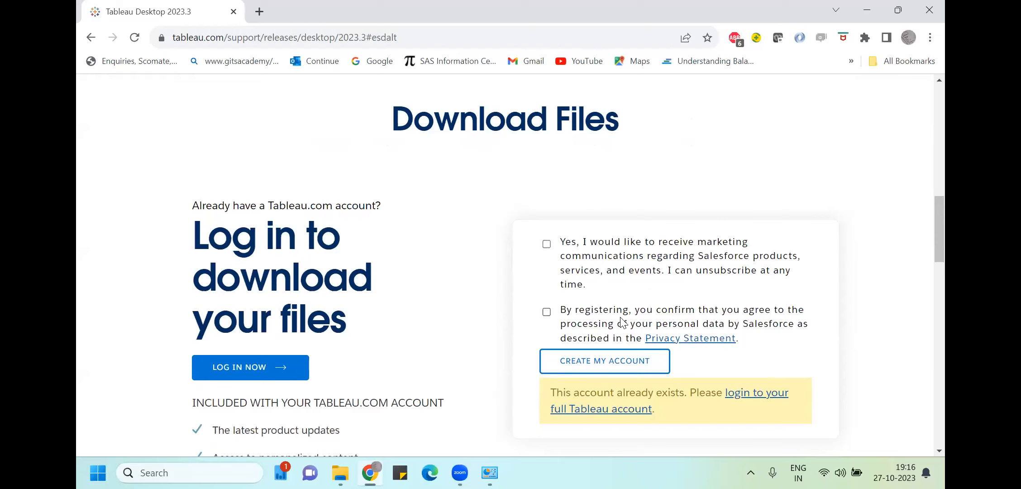
left_click(250, 368)
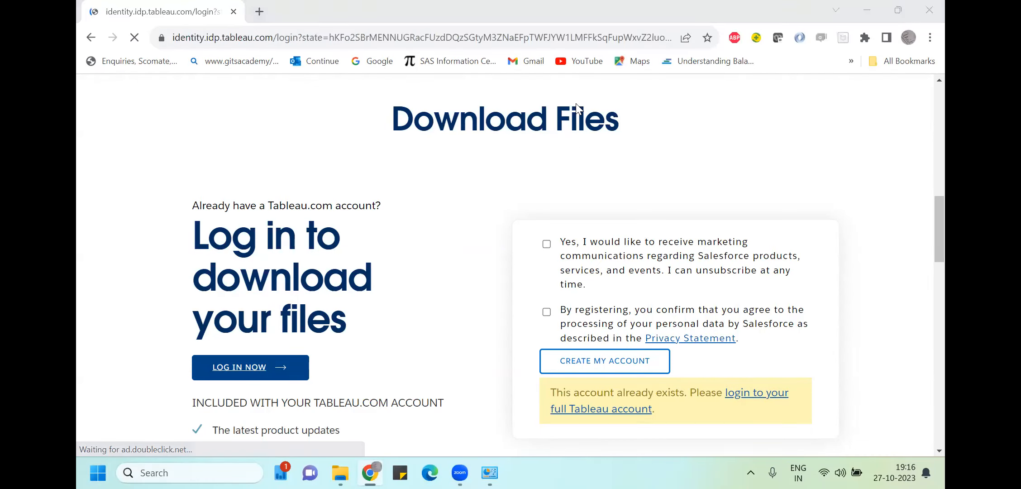
Fill in the saved Tableau credentials, confirming via Windows Security, and sign in
left_click(251, 294)
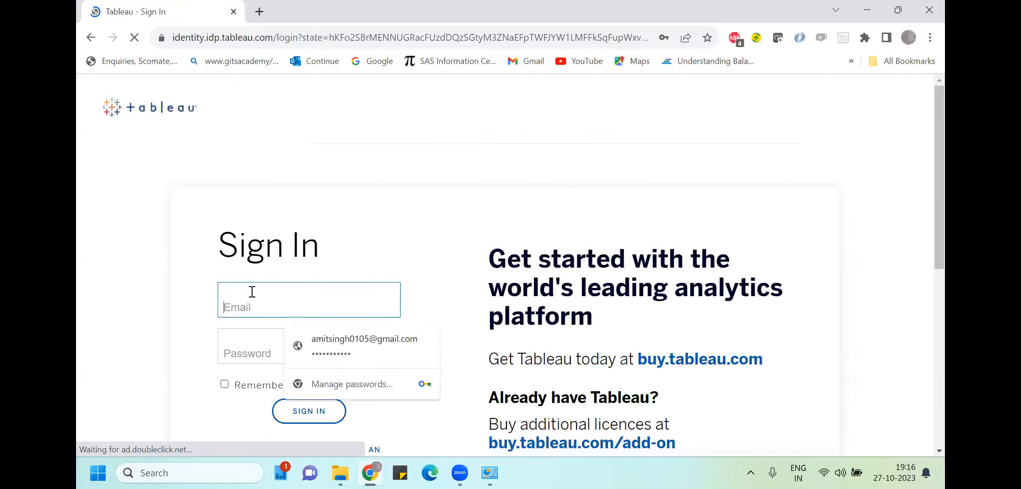
left_click(327, 345)
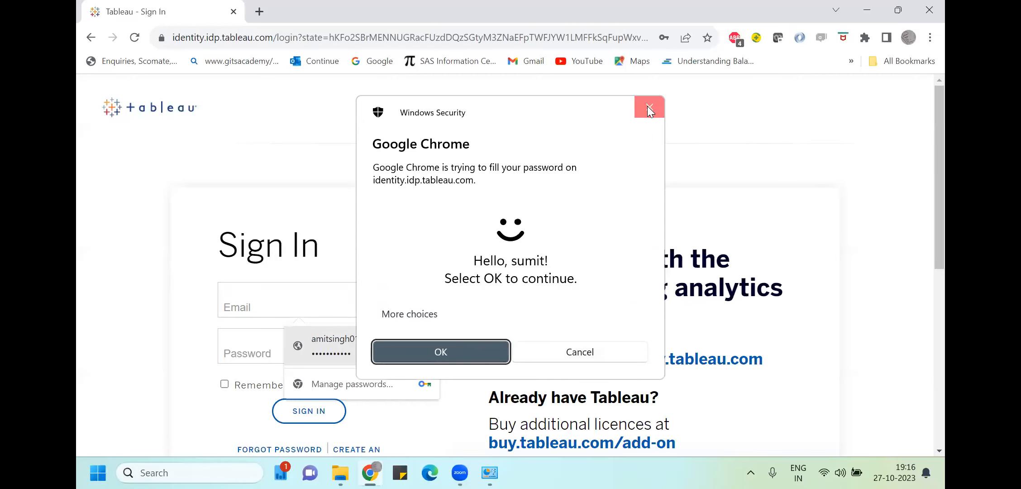
left_click(498, 345)
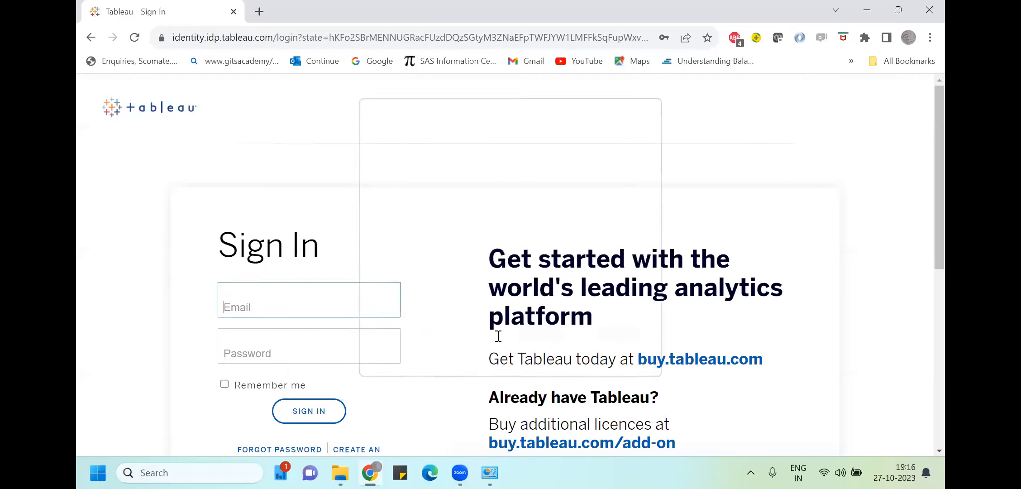
left_click(281, 304)
left_click(324, 345)
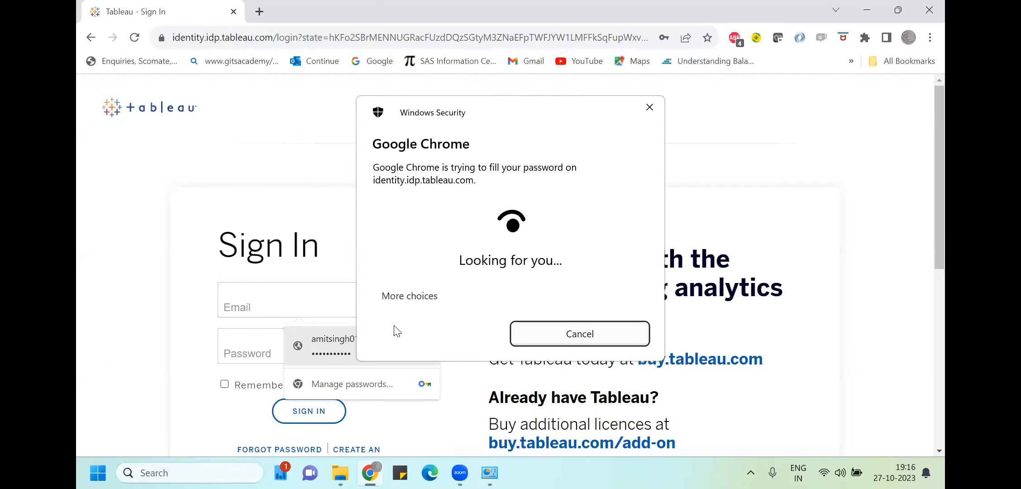
left_click(446, 345)
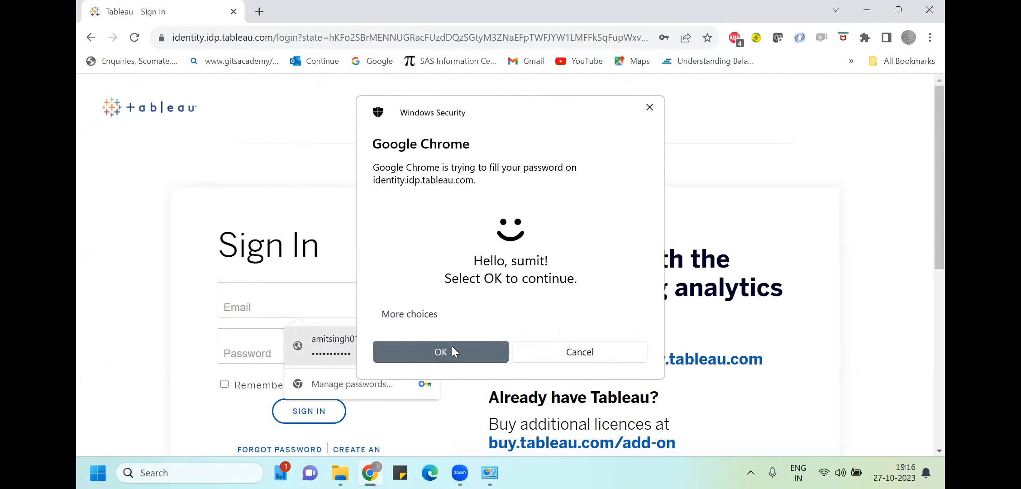
left_click(295, 417)
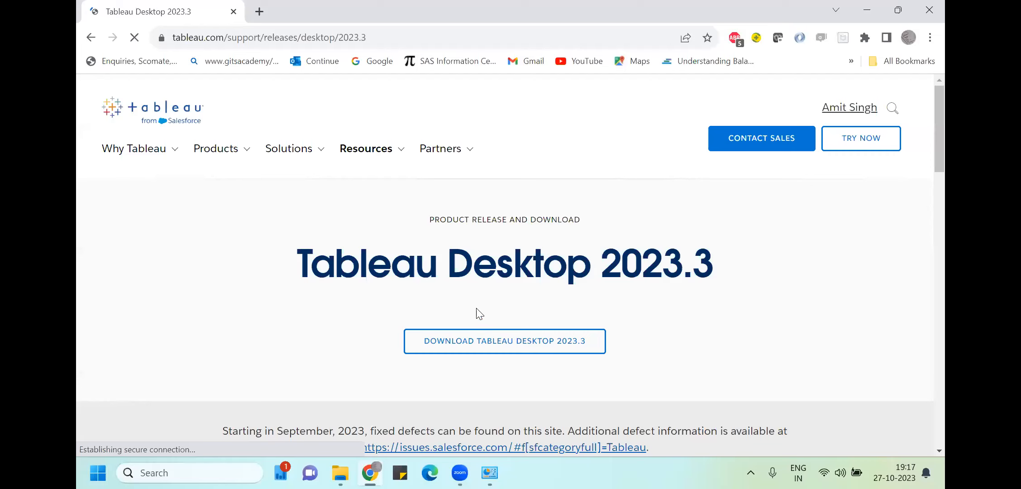
Download the 573 MB TableauDesktop-64bit-2023-3-0.exe Windows installer from the 2023.3 download files
left_click(453, 340)
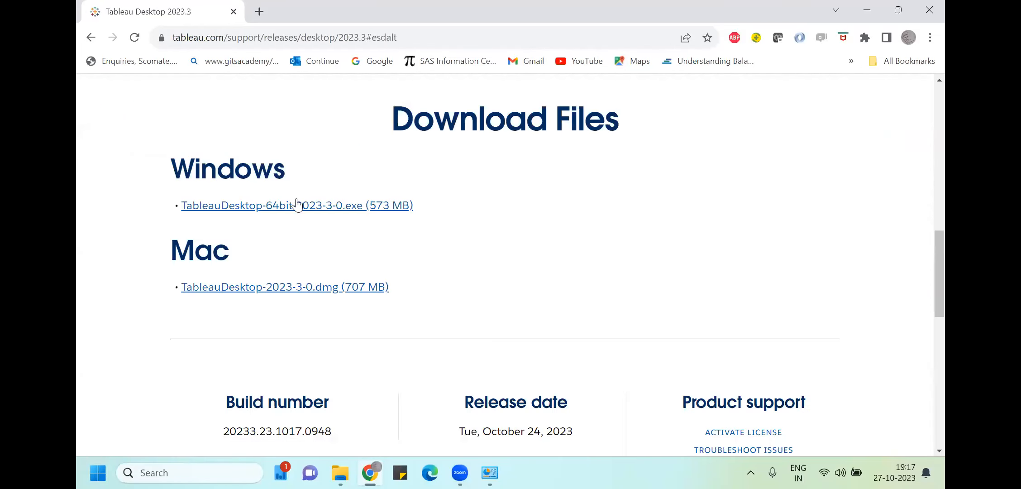
left_click(269, 207)
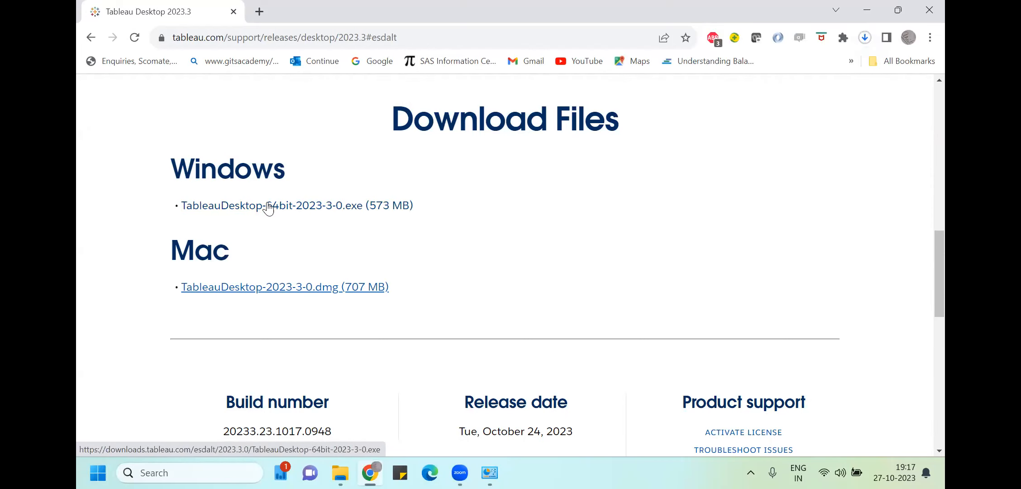
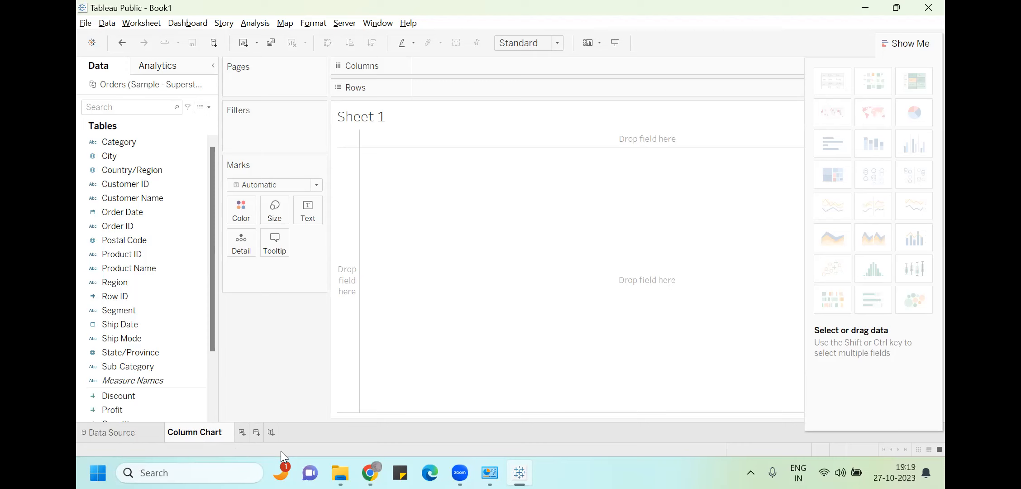
Open the Sample - Superstore Excel workbook from the en_US-US sample data folder in File Explorer
left_click(340, 473)
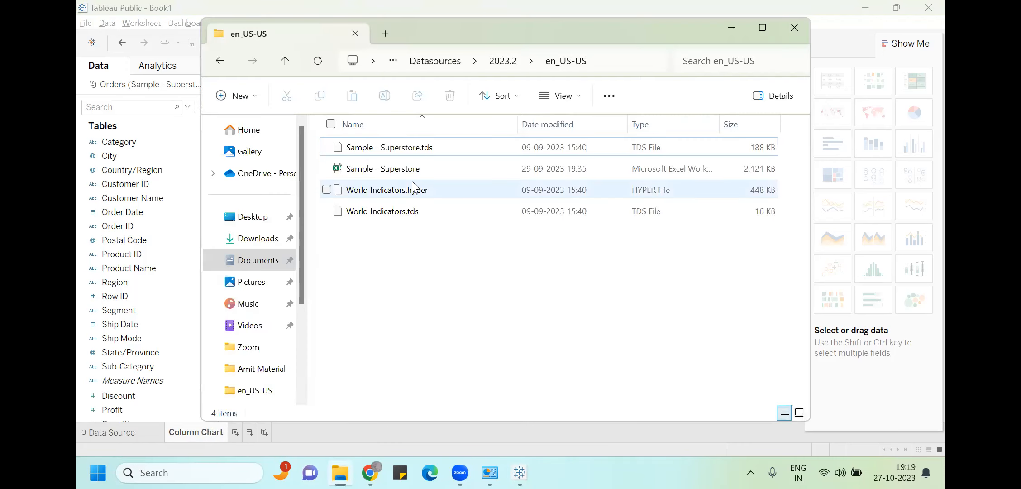
double_click(409, 172)
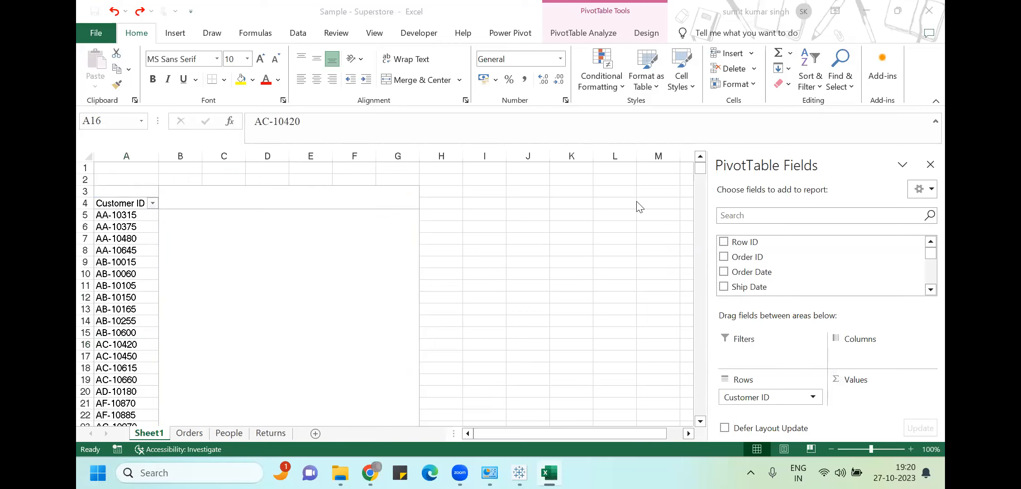
Review Tableau's Orders data source and Excel's Orders and People sheets, then return to the empty Column Chart sheet
left_click(519, 458)
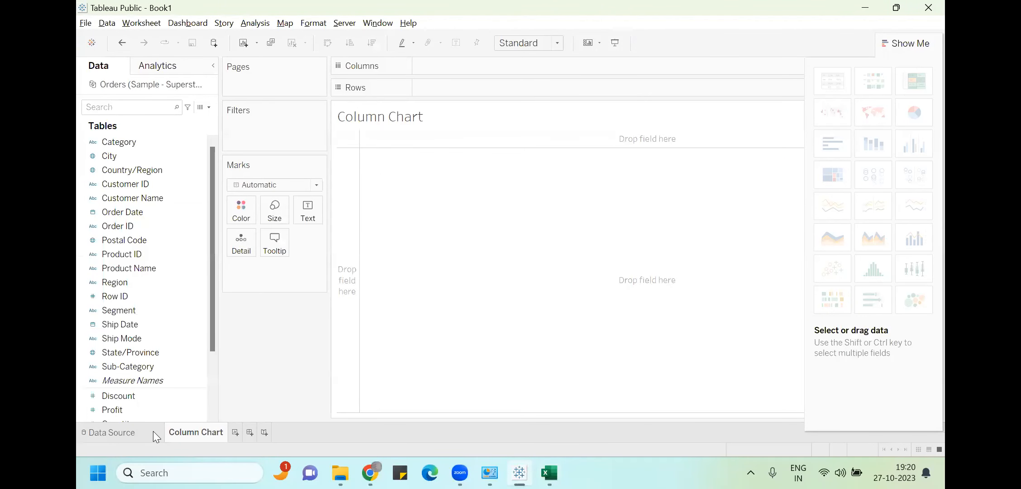
left_click(121, 434)
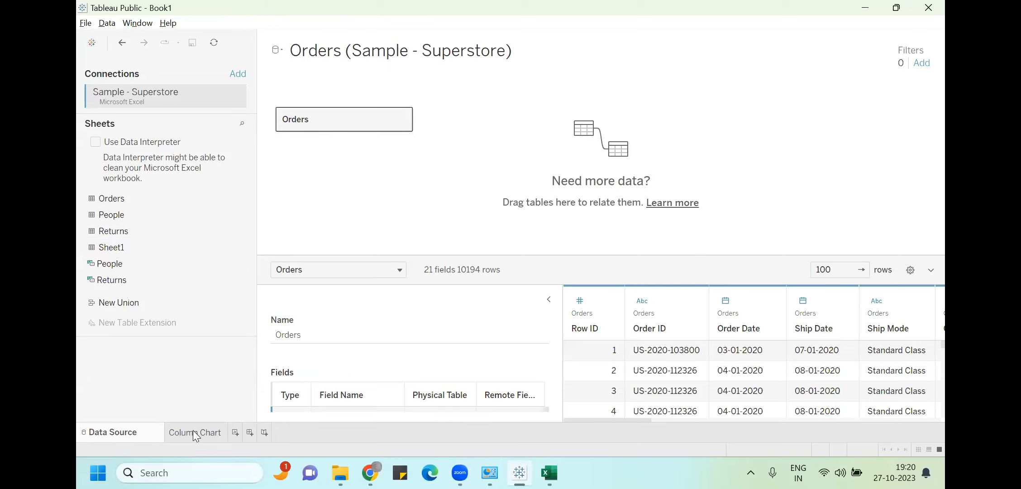
left_click(221, 433)
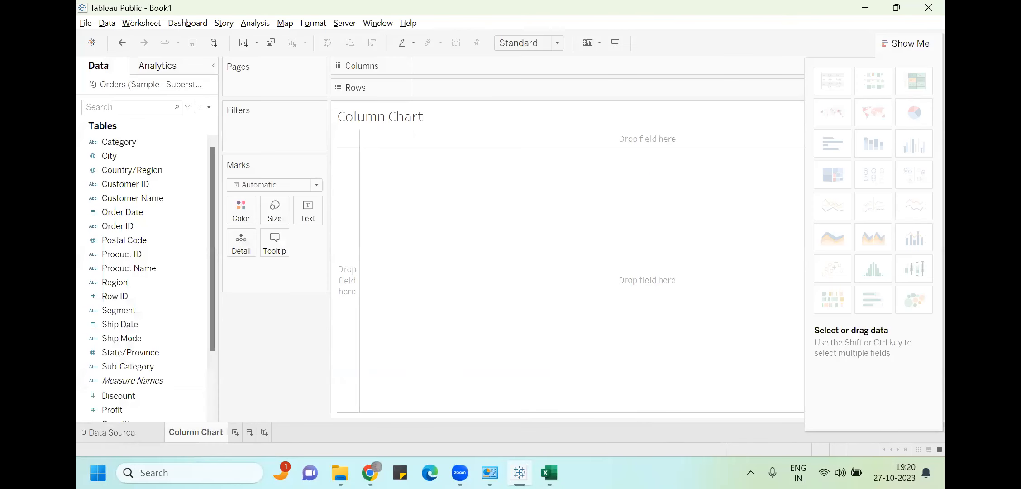
key("alt+Tab")
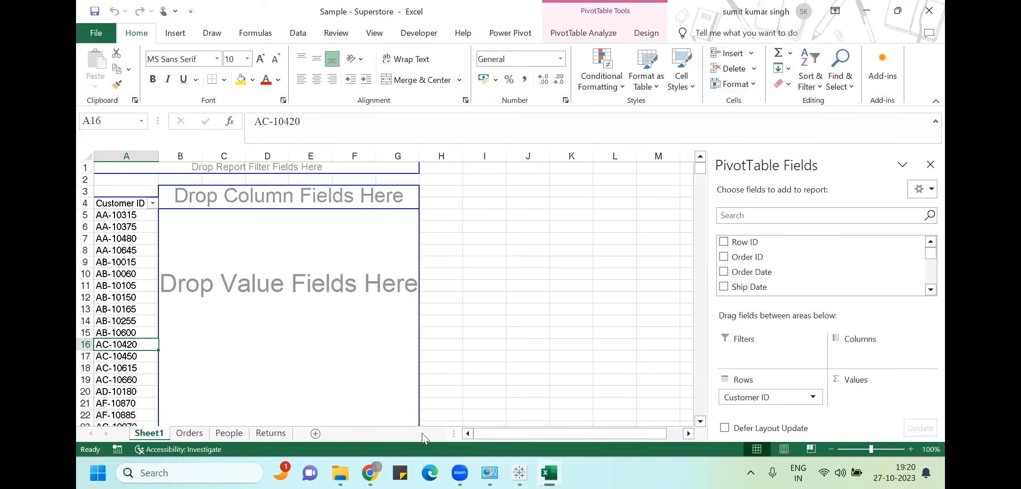
left_click(190, 435)
left_click(229, 433)
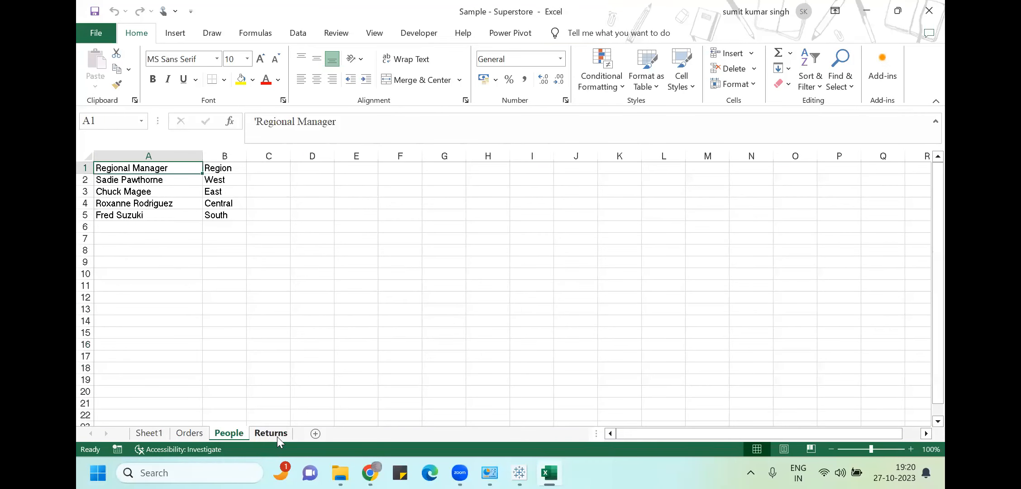
key("alt+Tab")
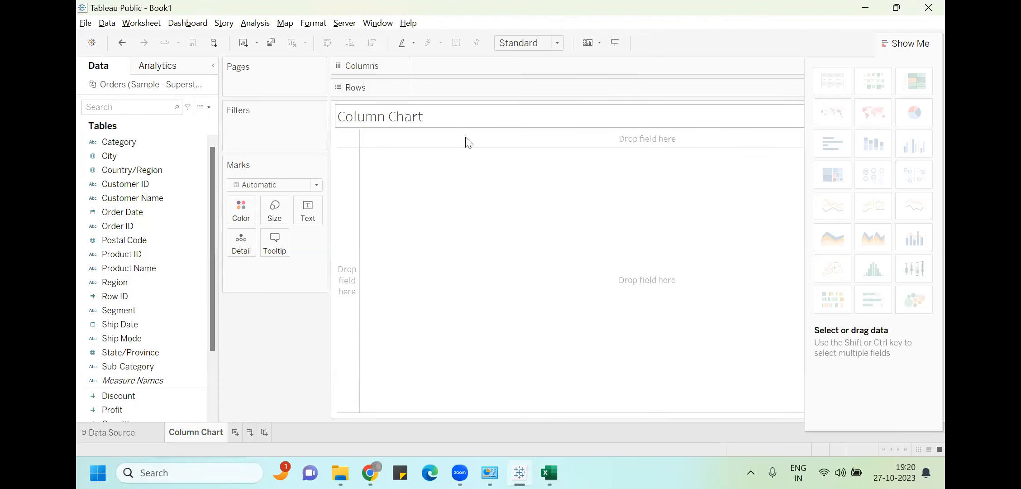
left_click(535, 58)
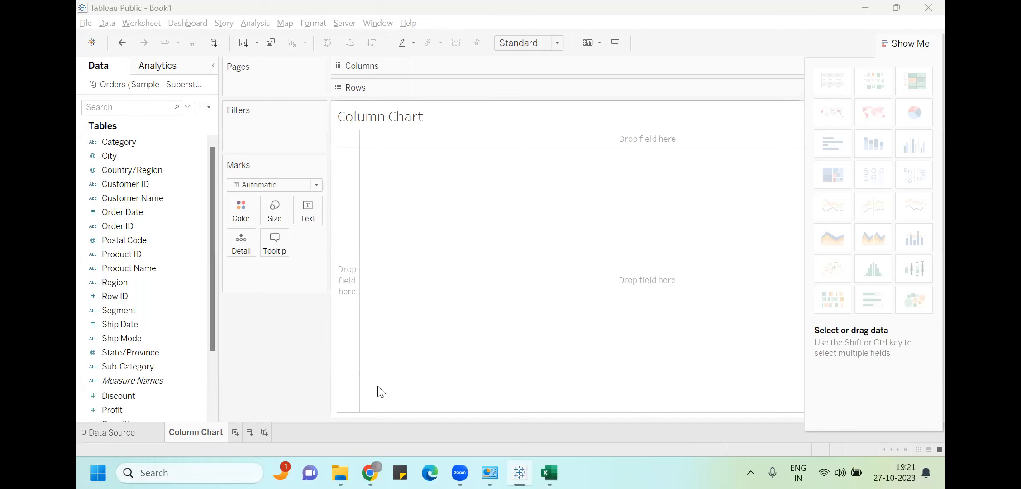
Delete the Sheet1 PivotTable sheet from the Sample - Superstore workbook in Excel
left_click(550, 472)
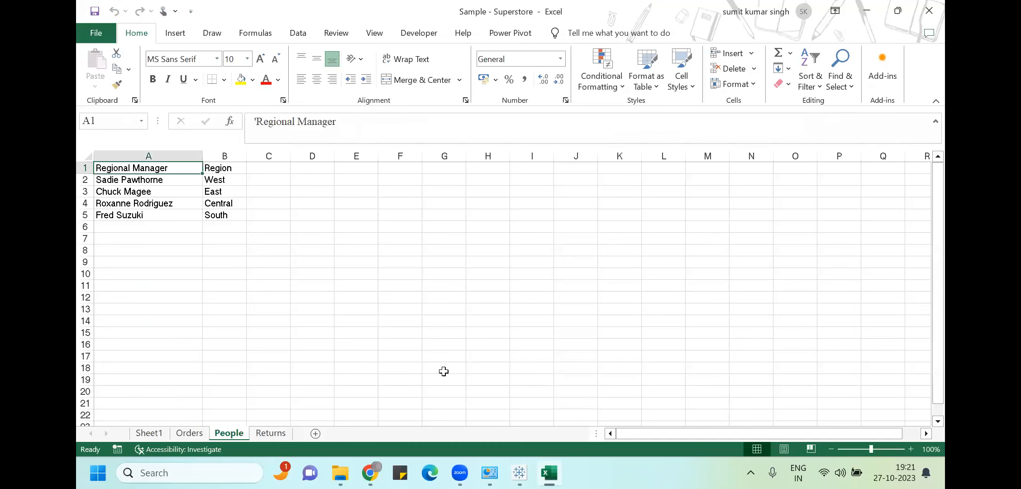
left_click(195, 434)
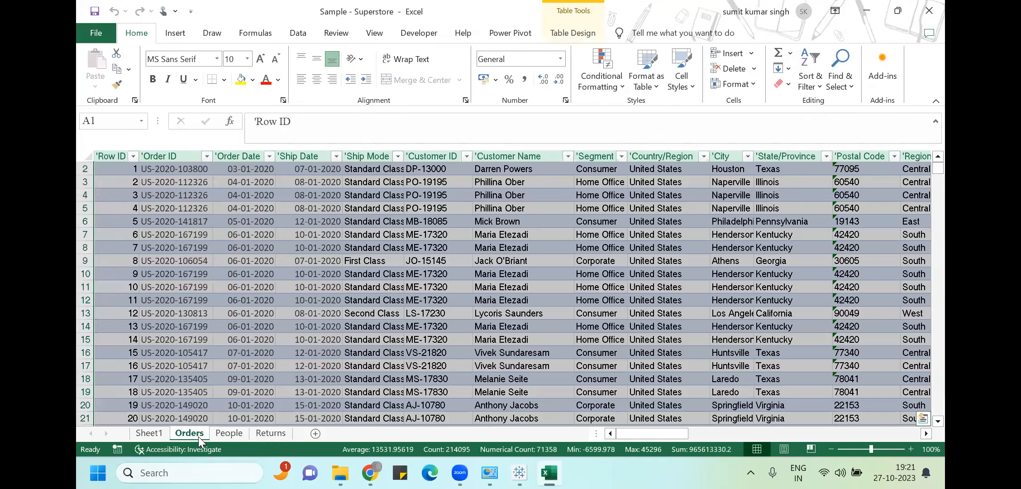
left_click(152, 434)
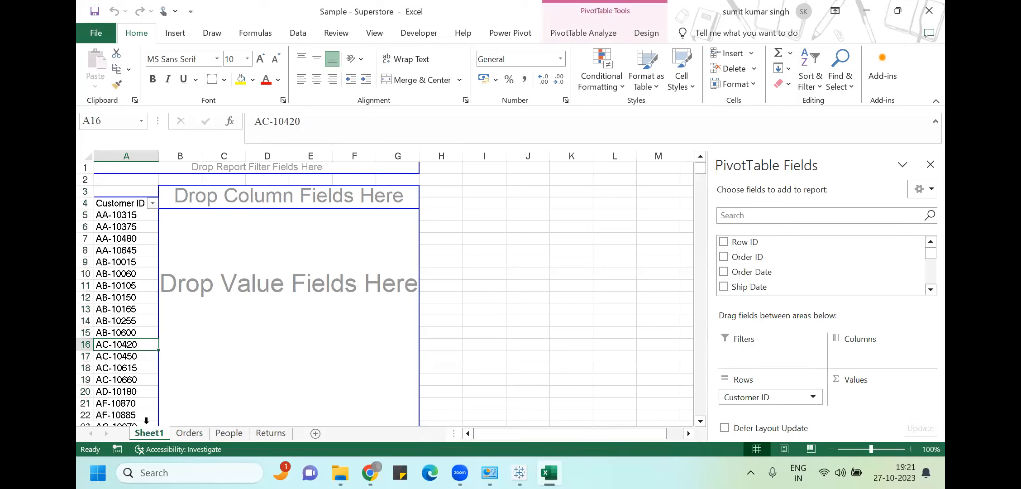
right_click(160, 435)
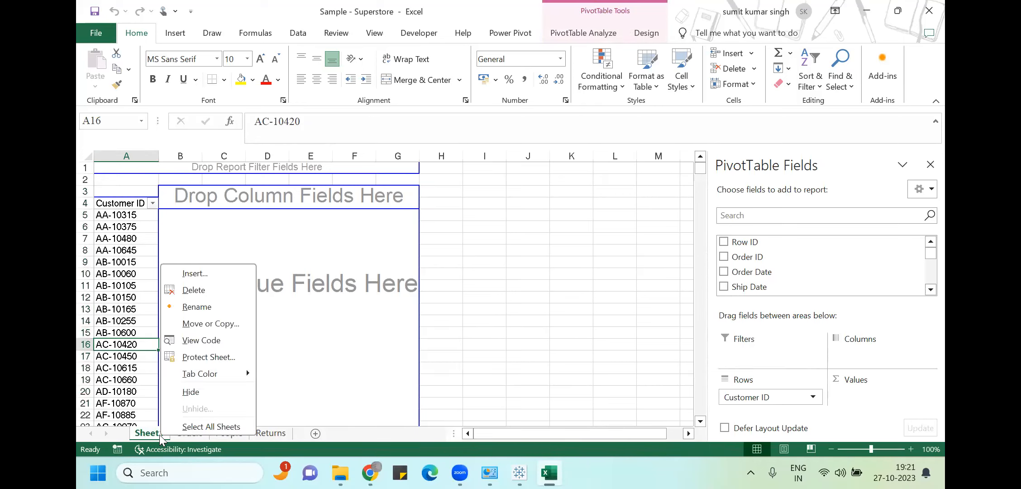
left_click(195, 290)
left_click(491, 272)
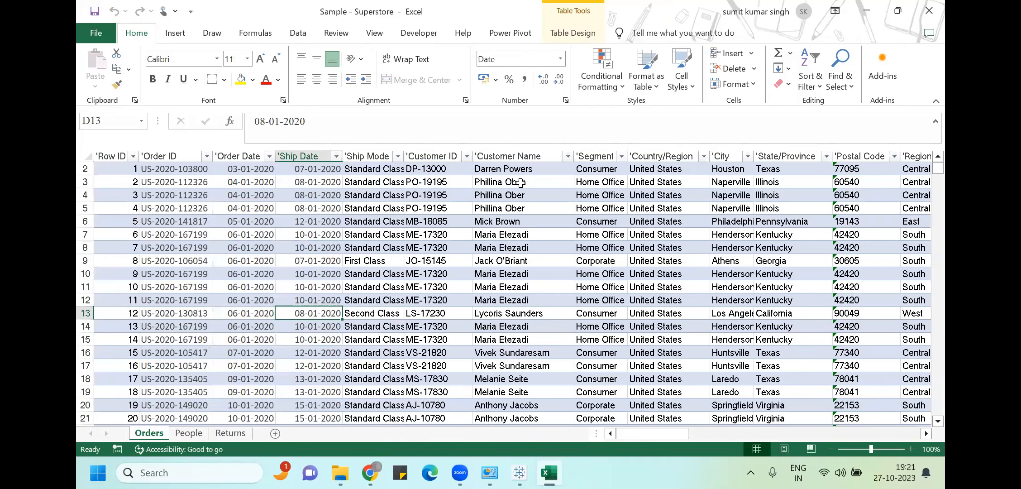
Jump to the last row of the Orders table, Row ID 10194
left_click(122, 205)
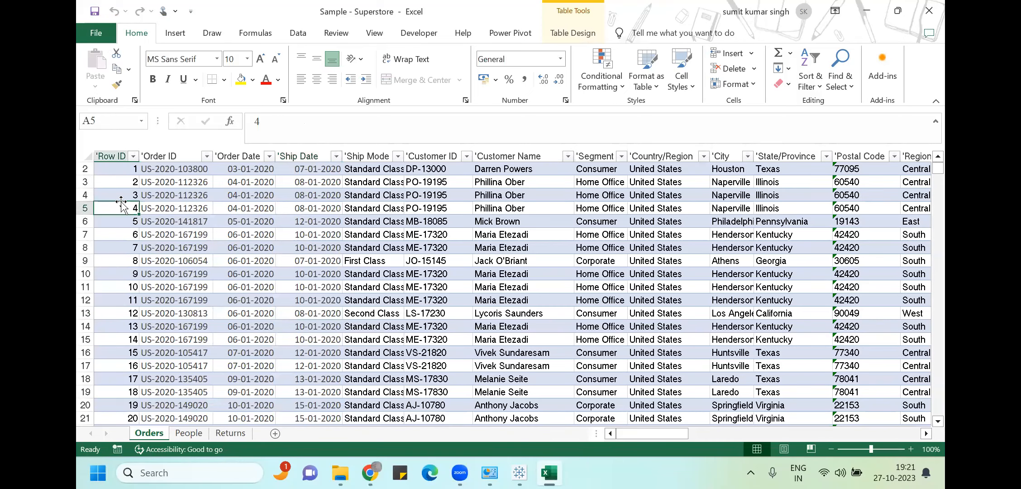
key("ctrl+Down")
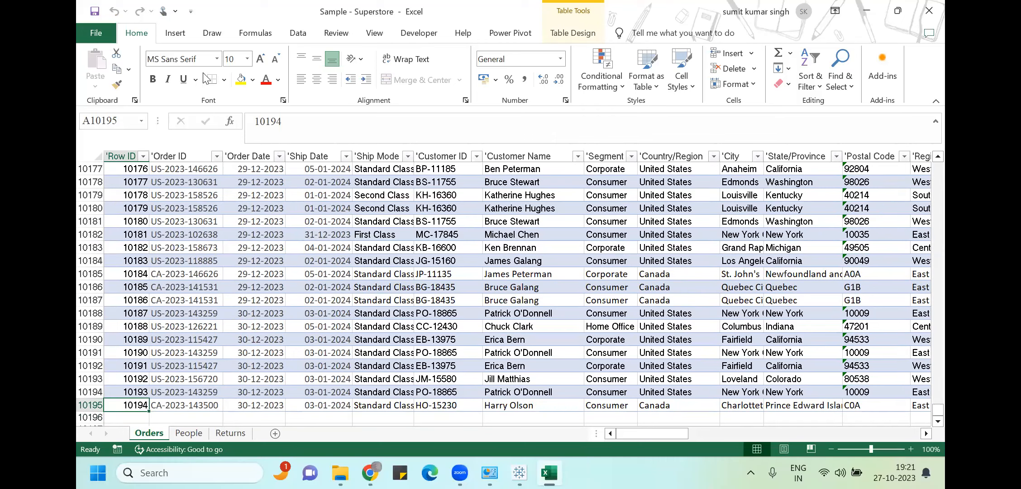
left_click(180, 34)
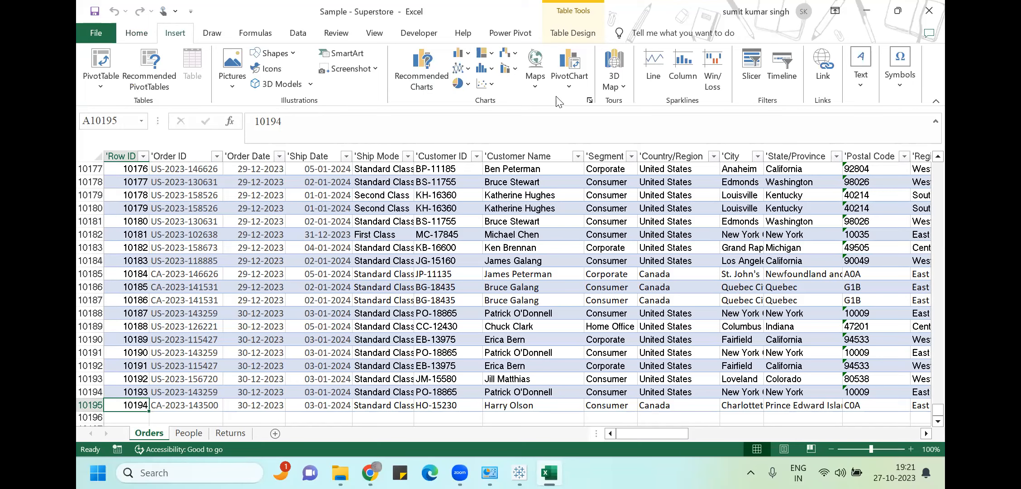
Insert a PivotChart & PivotTable from Table1 on a new worksheet
left_click(569, 87)
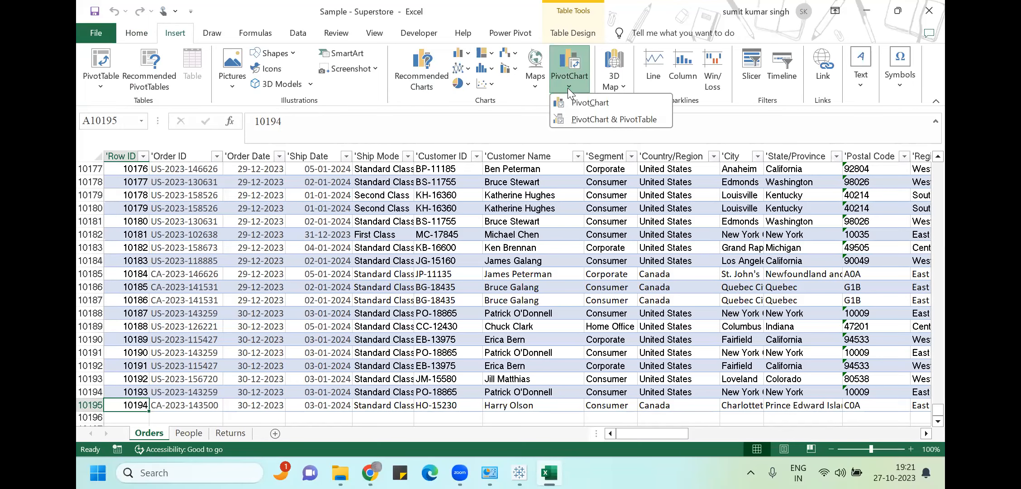
left_click(586, 120)
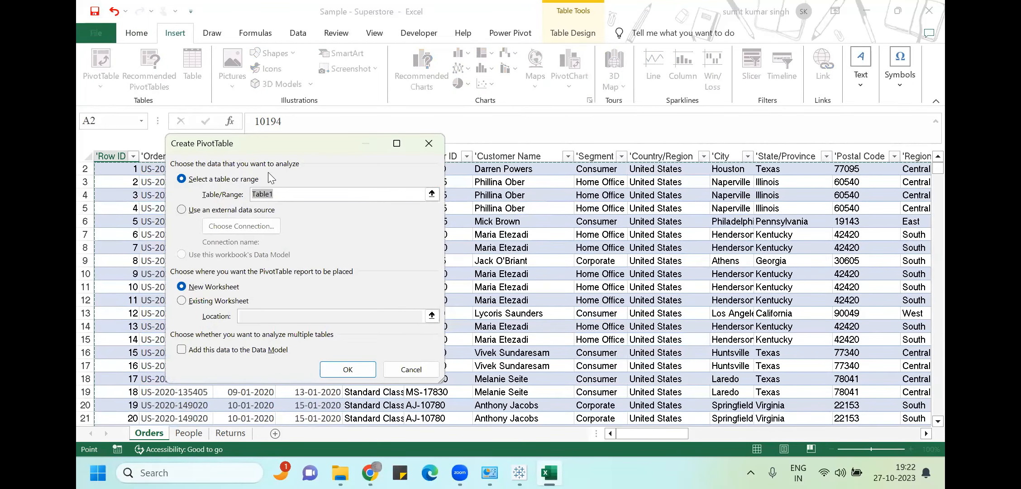
left_click(367, 370)
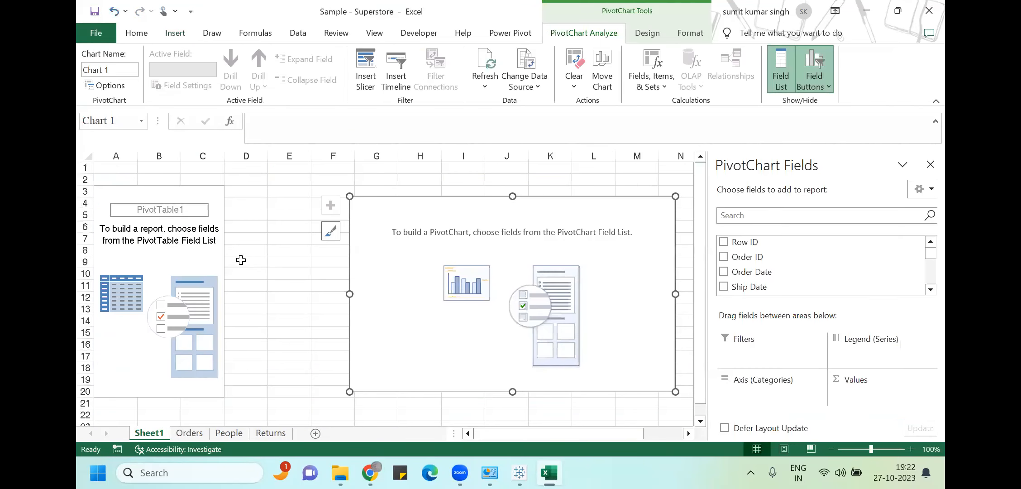
Check the extent of the Order ID and Order Date columns on the Orders sheet, then return to Sheet1
left_click(189, 433)
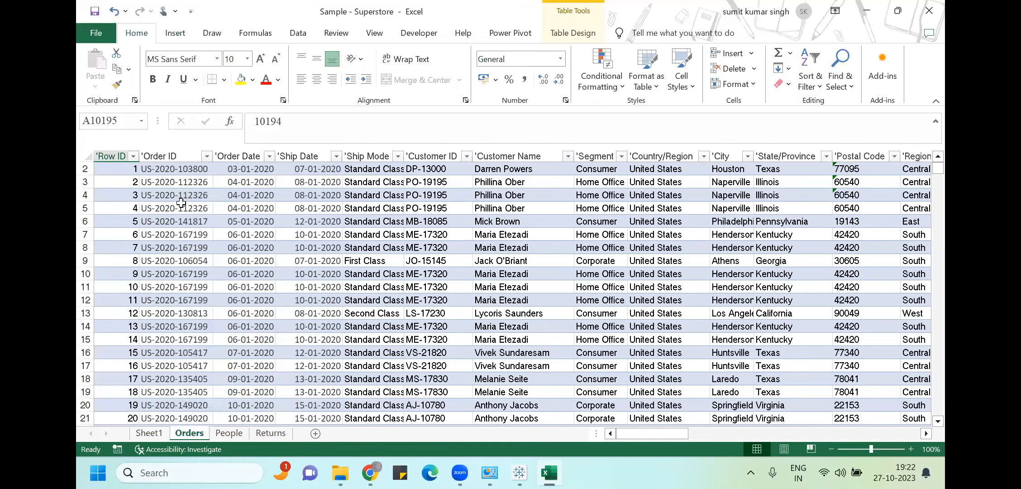
left_click(181, 204)
left_click(178, 276)
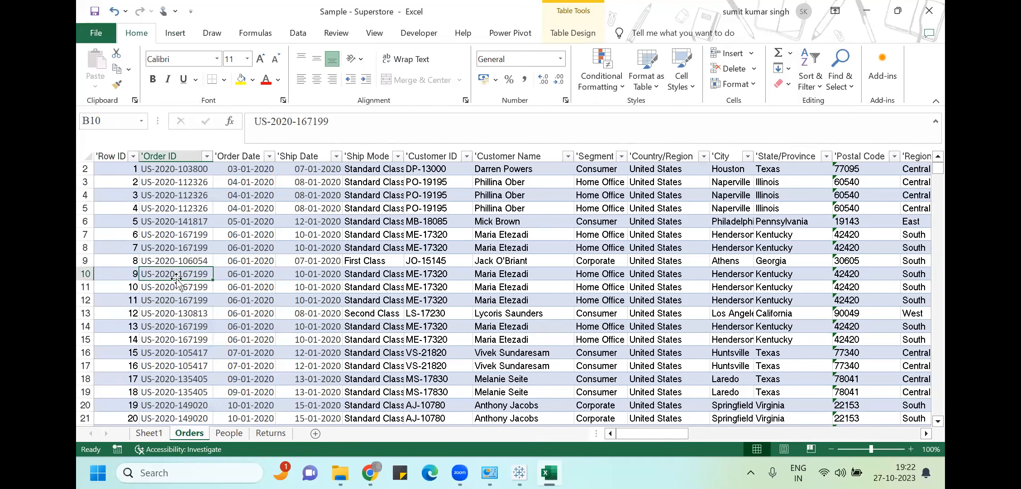
key("ctrl+Down")
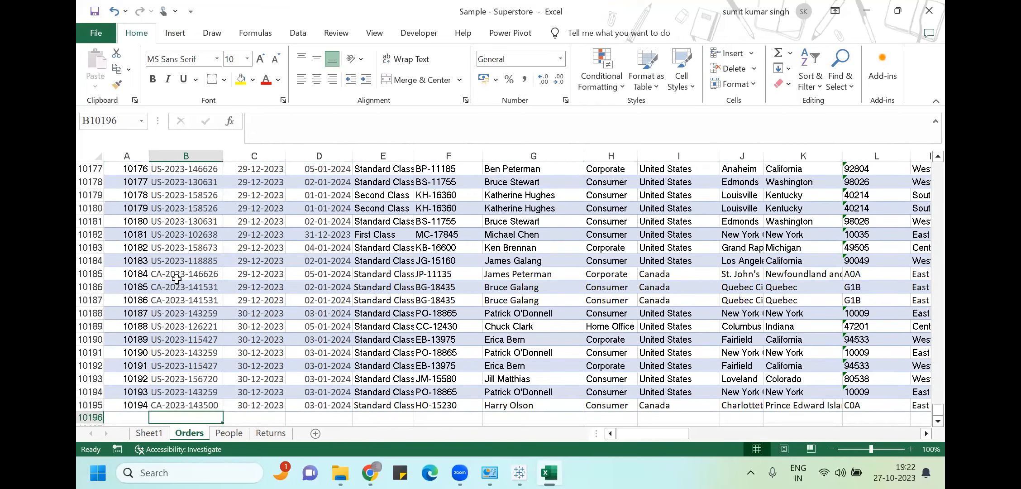
key("ctrl+Up")
key("Down")
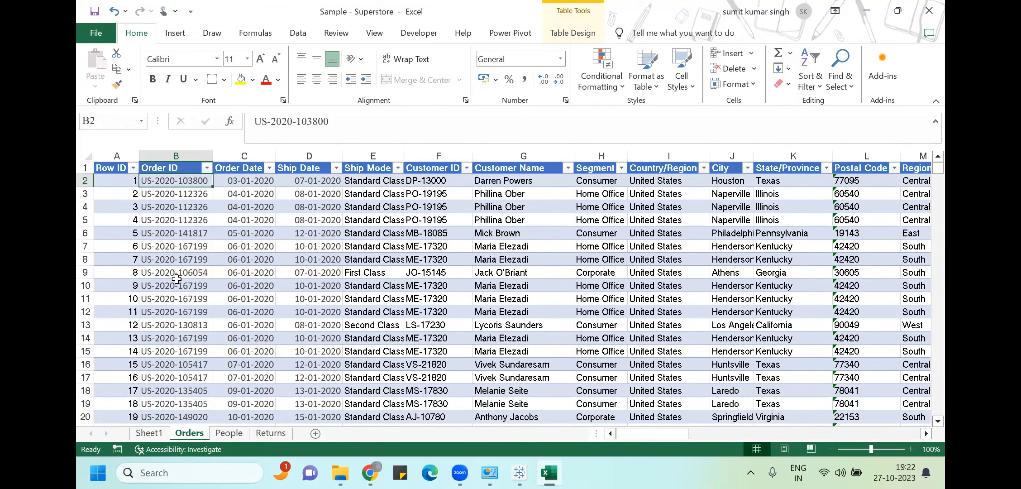
key("Right")
key("Down")
key("Down")
key("ctrl+Down")
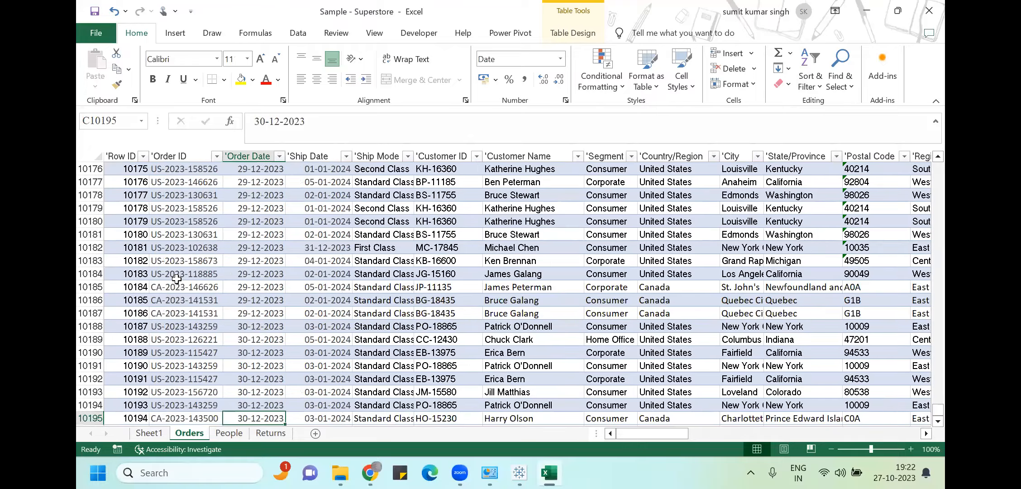
key("ctrl+Up")
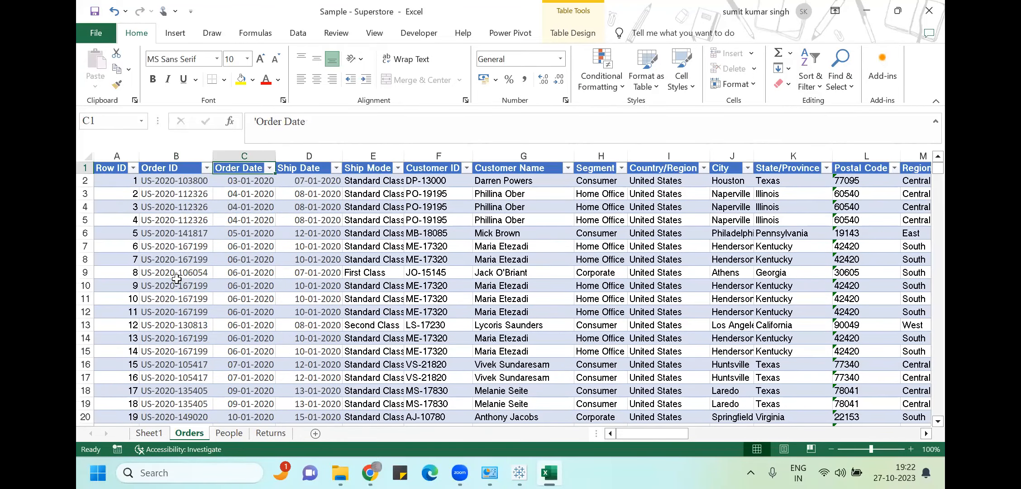
left_click(149, 433)
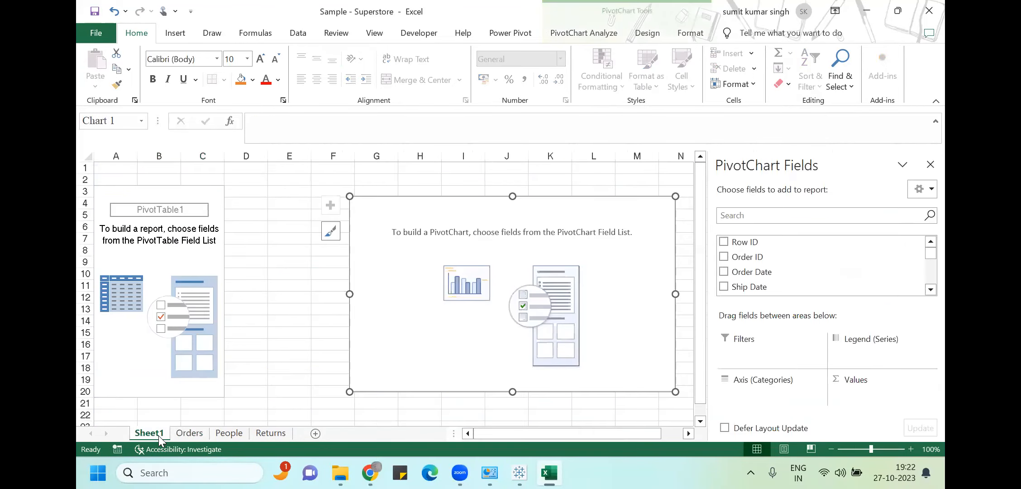
left_click(723, 273)
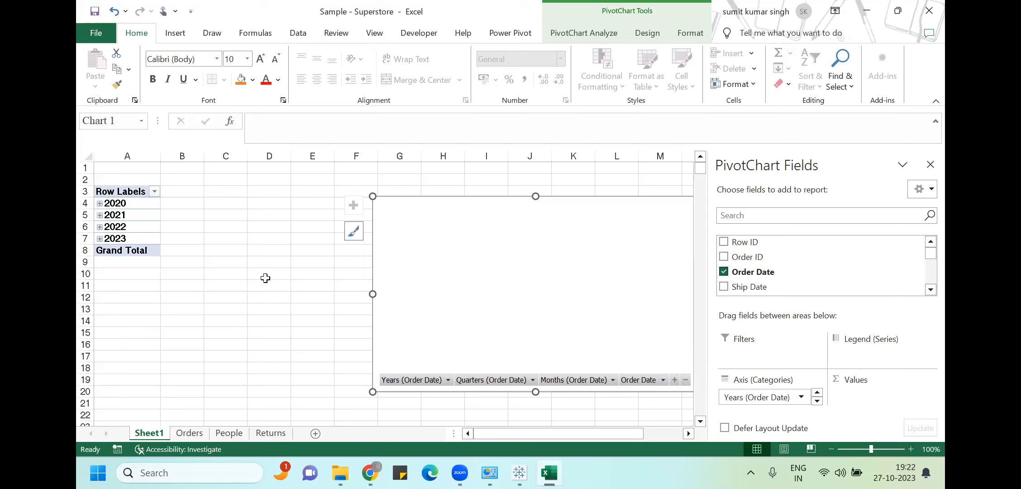
left_click(724, 272)
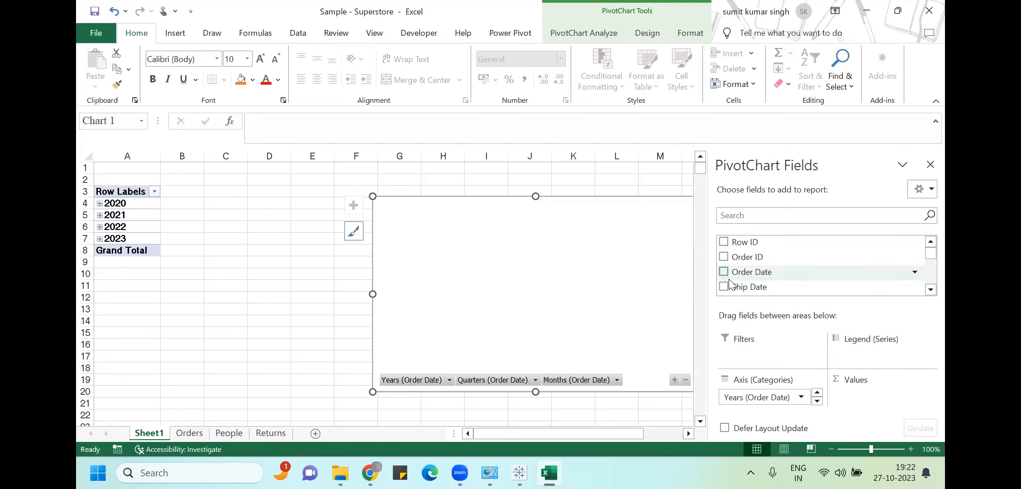
left_click(723, 288)
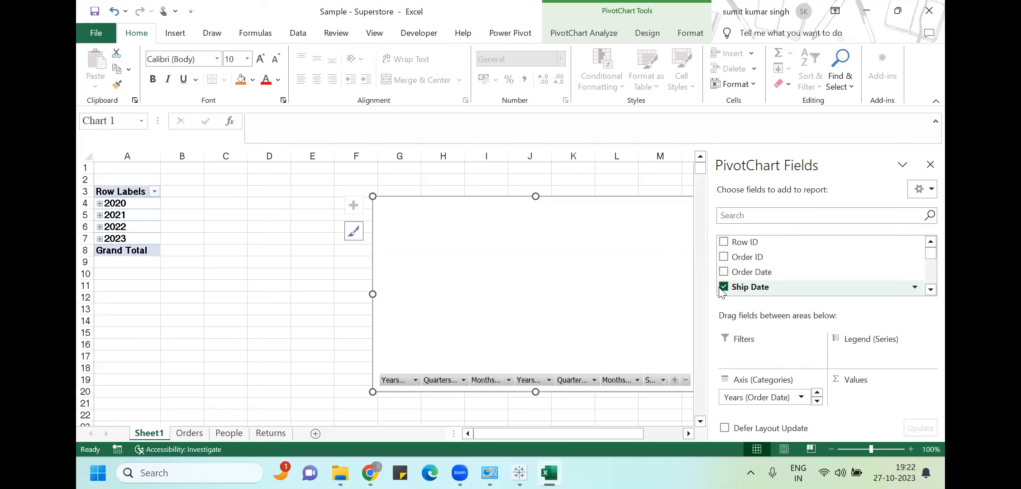
left_click(930, 290)
left_click(931, 289)
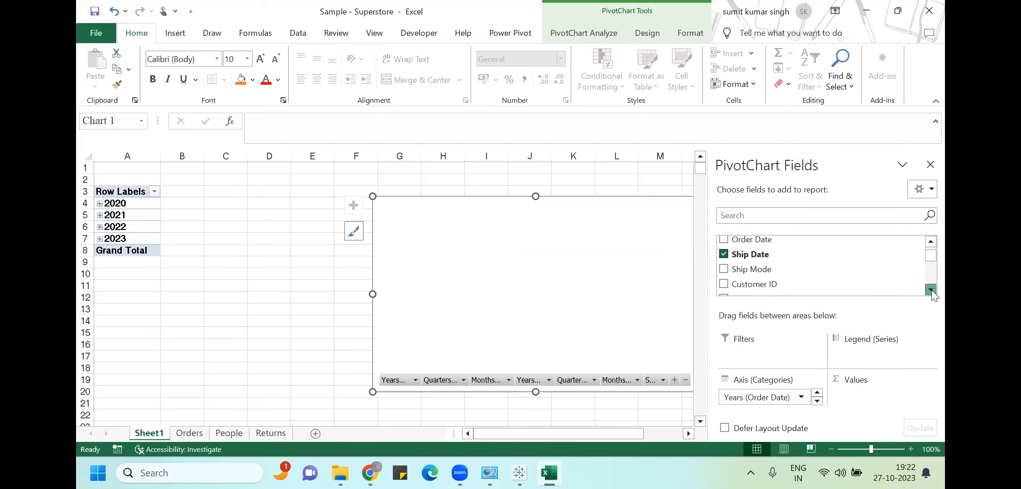
left_click(724, 254)
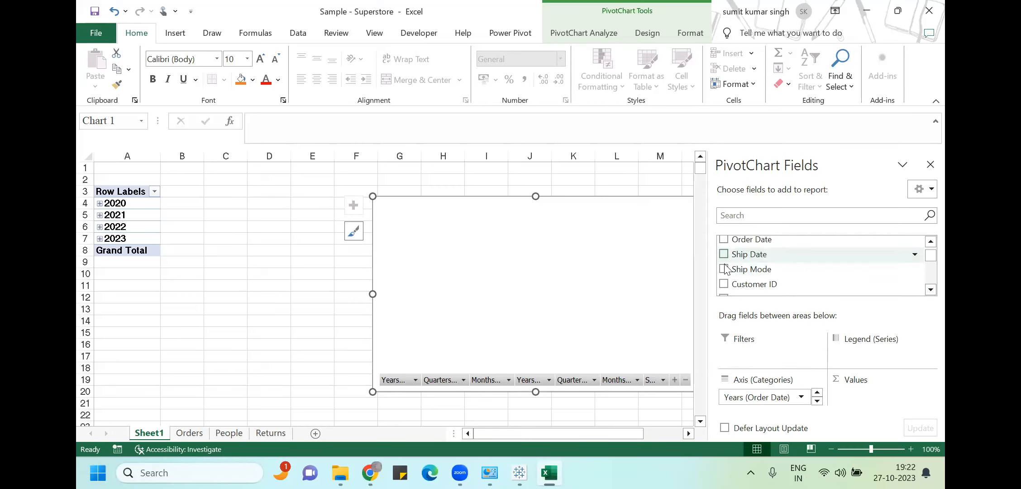
left_click(724, 269)
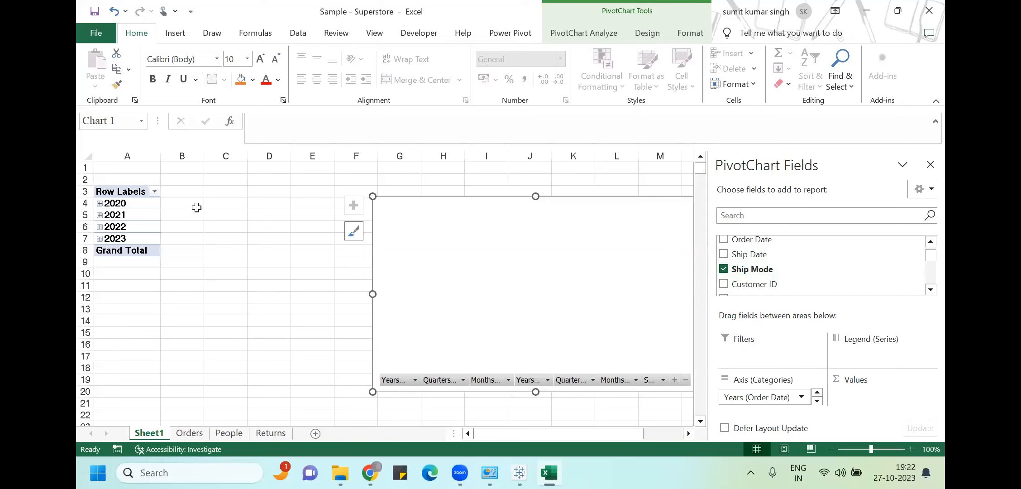
left_click(724, 270)
left_click(310, 274)
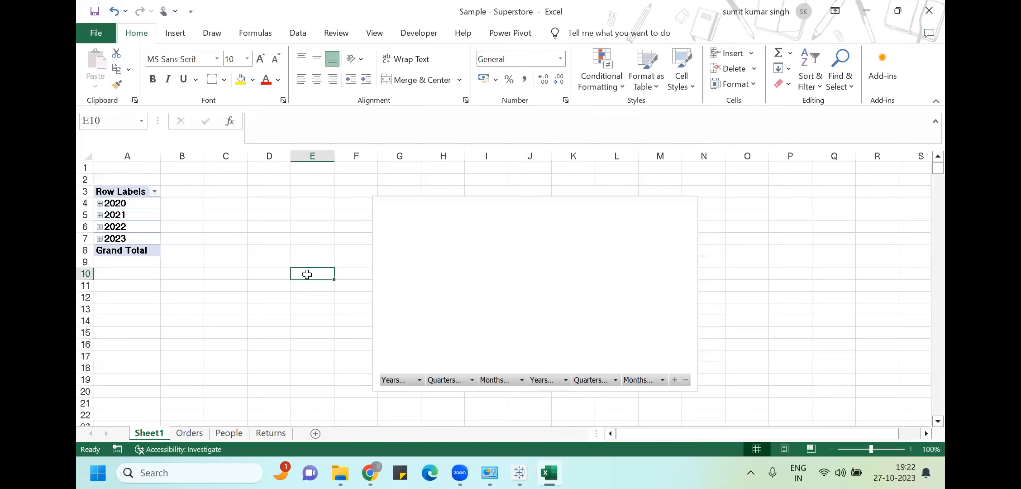
left_click(107, 203)
left_click(123, 217)
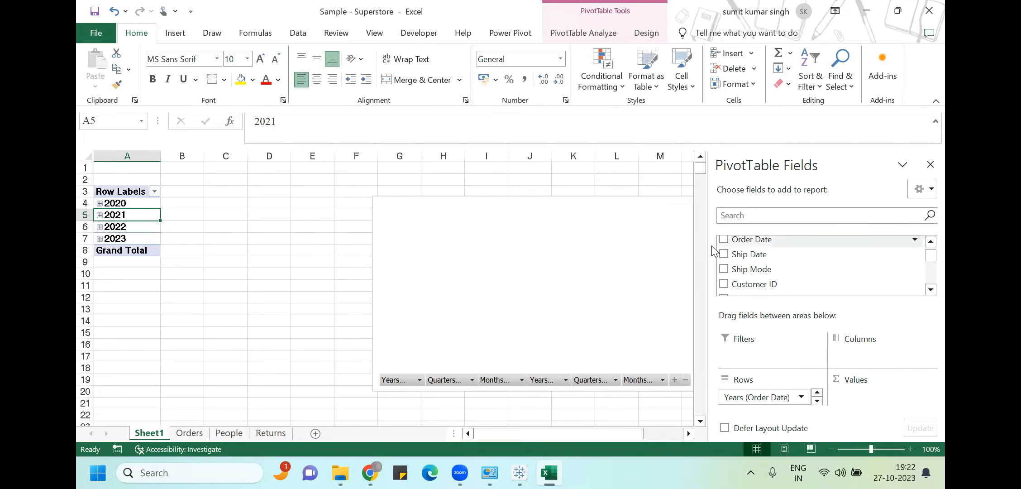
Try Ship Date as a pivot table row field, then remove it again
scroll(770, 258, "up", 2)
scroll(770, 258, "down", 2)
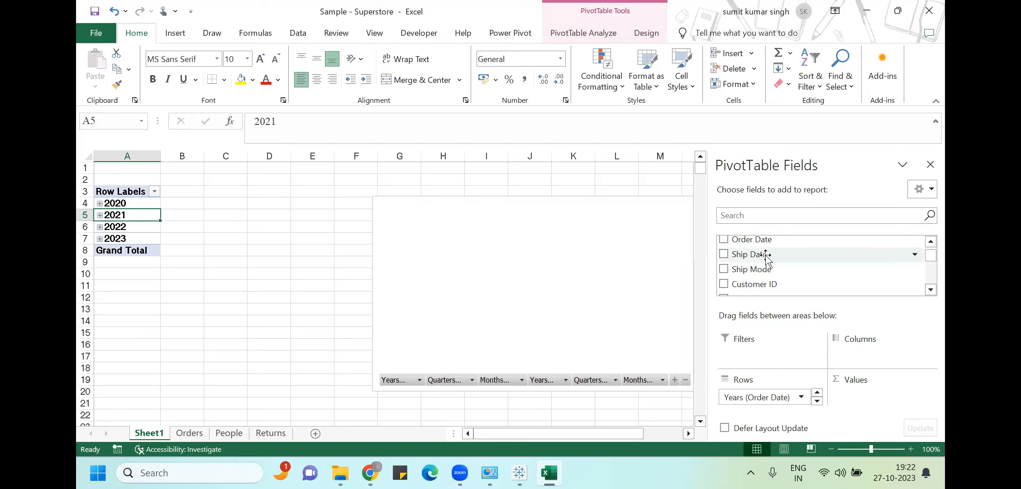
left_click(724, 255)
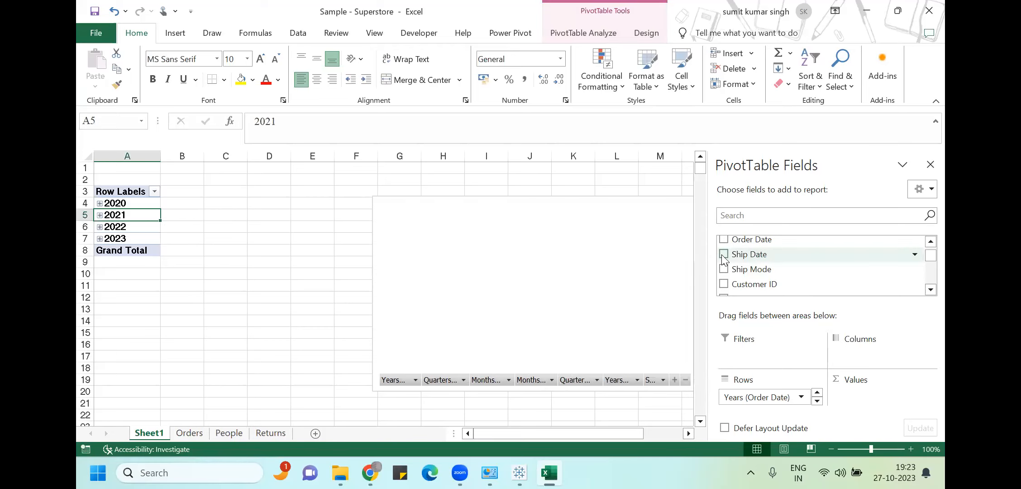
left_click(724, 255)
left_click(126, 205)
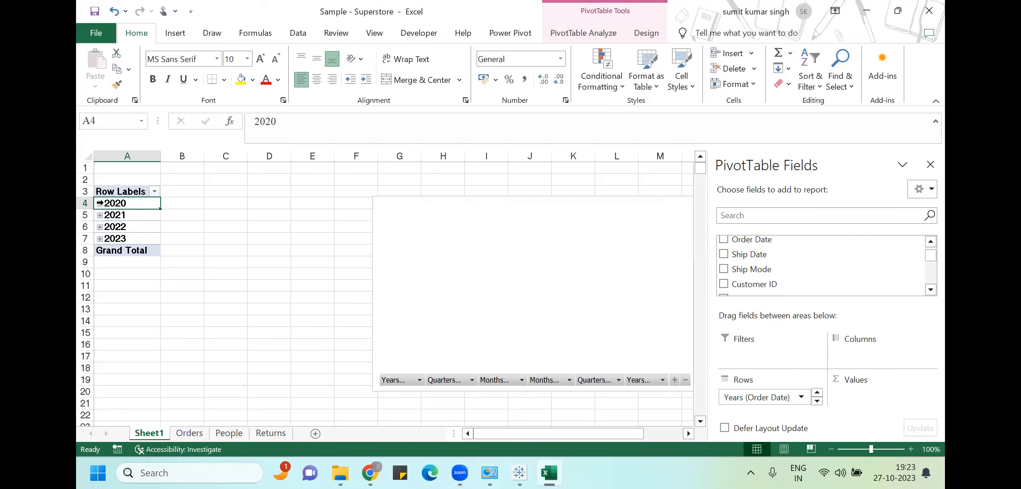
scroll(853, 289, "up", 2)
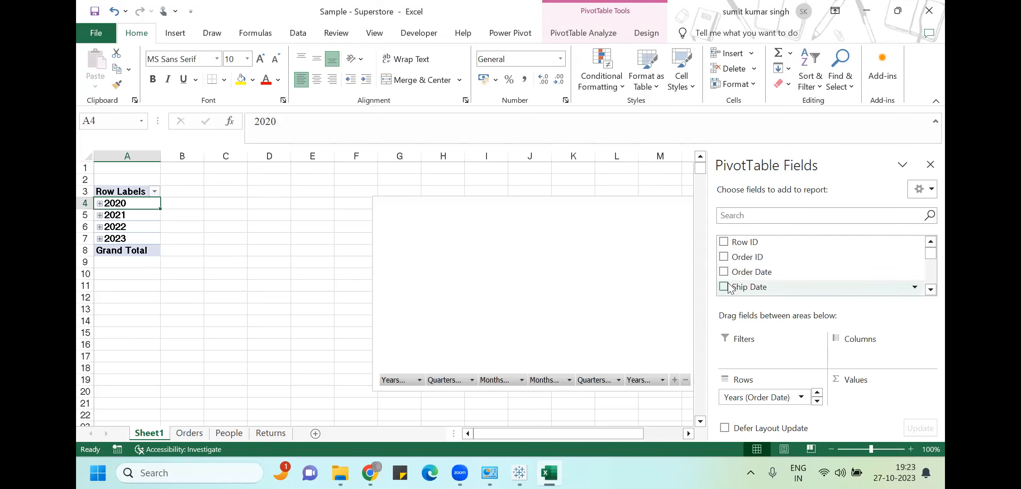
Delete Sheet1 with its year pivot table and chart, confirming the warning
right_click(151, 425)
left_click(199, 286)
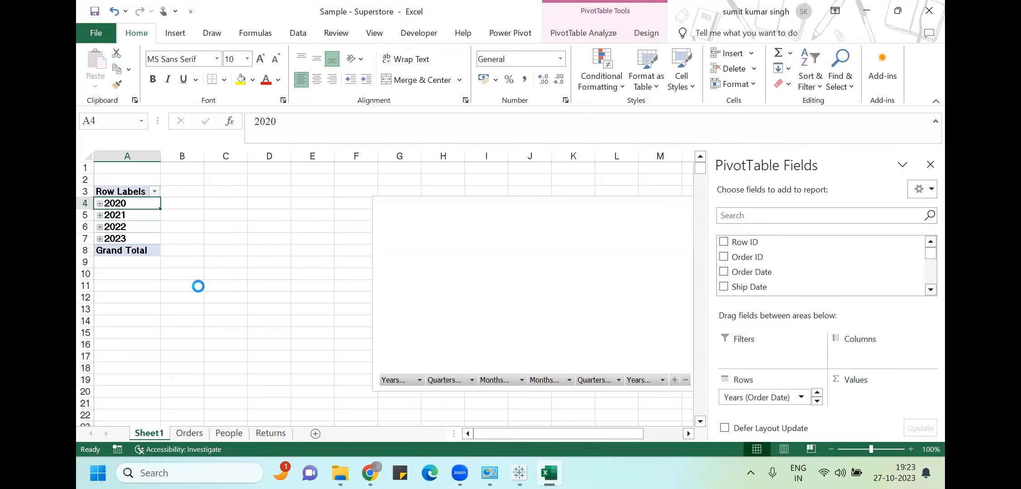
left_click(489, 273)
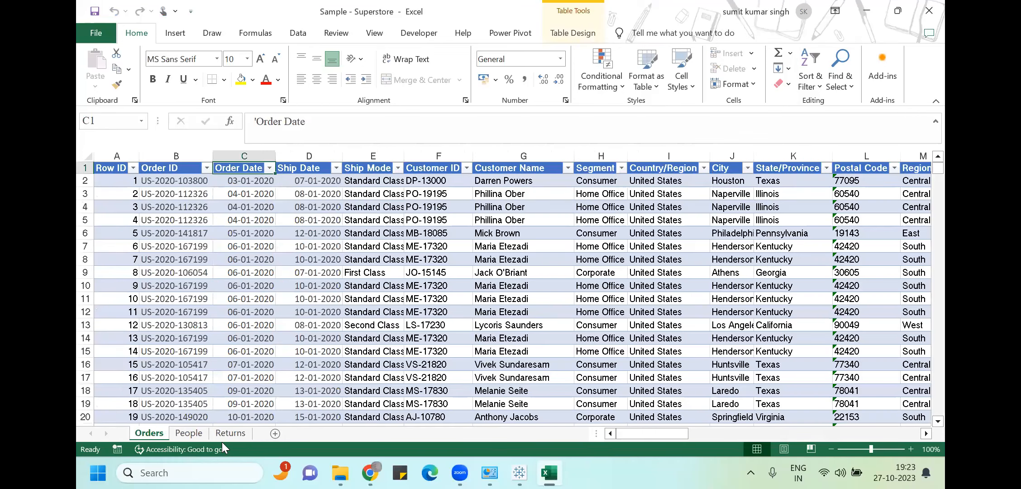
Explore the Insert tab's PivotChart options, starting a plain PivotTable and cancelling it
left_click(172, 36)
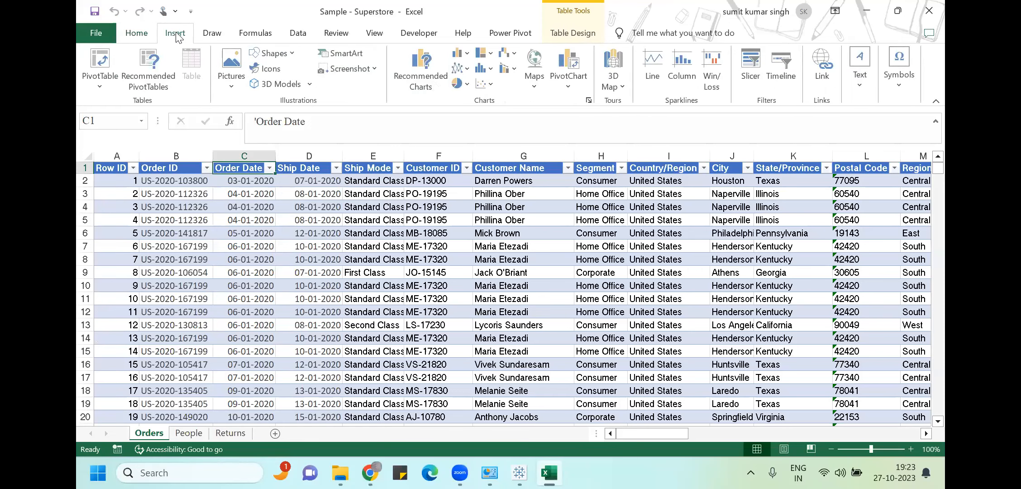
left_click(570, 79)
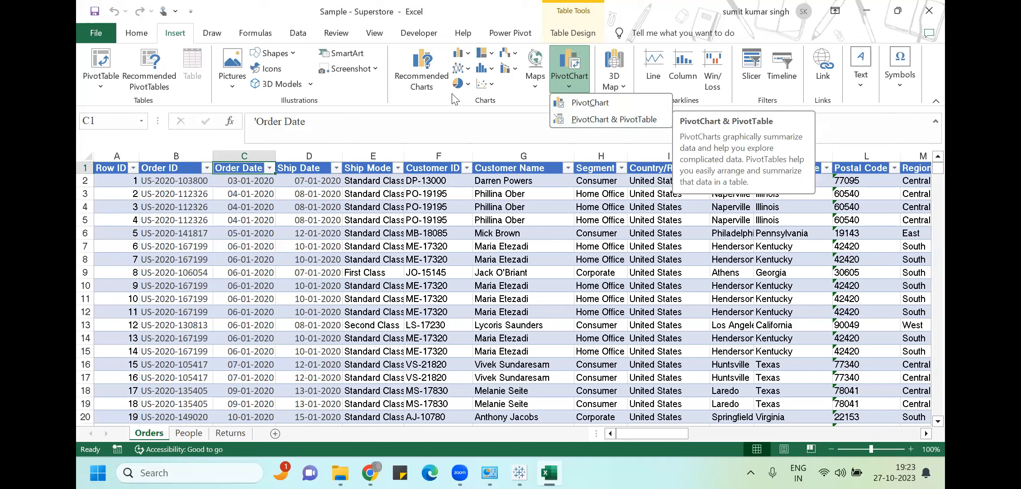
left_click(495, 86)
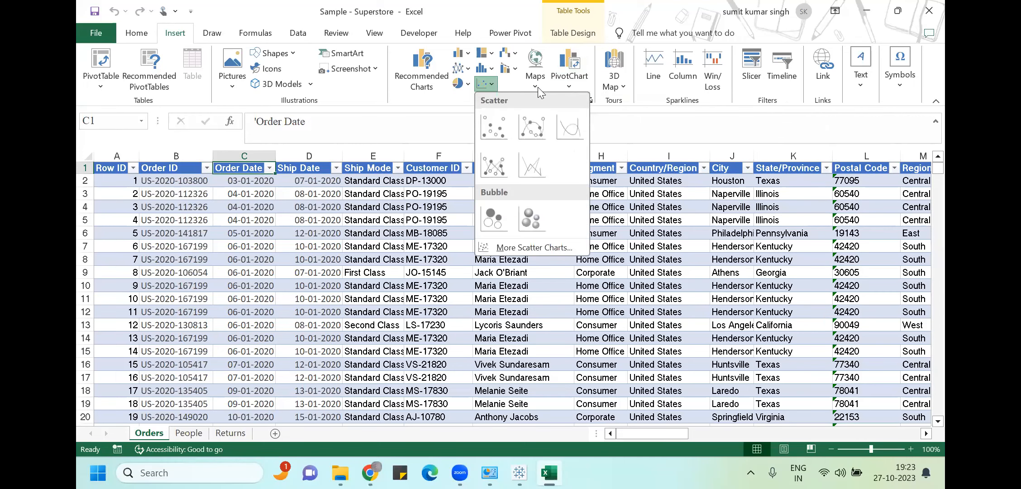
left_click(573, 82)
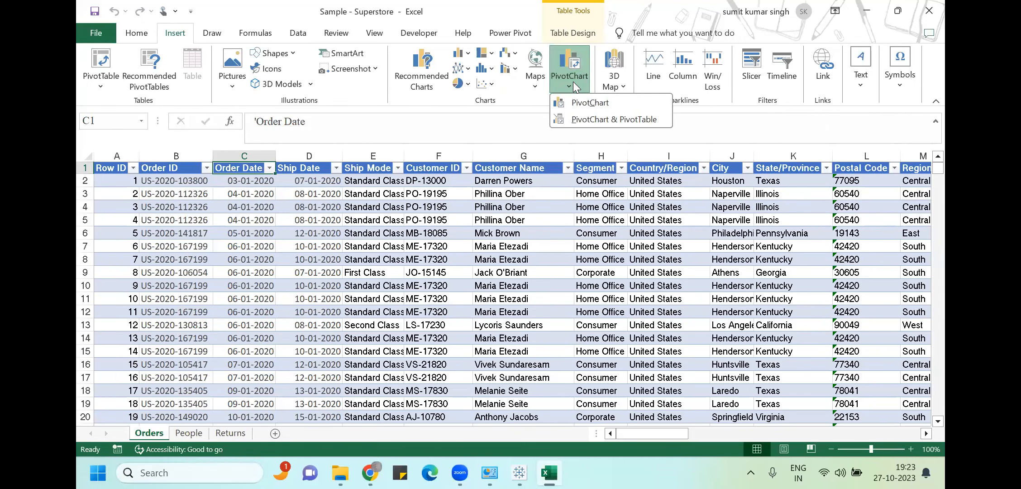
left_click(103, 67)
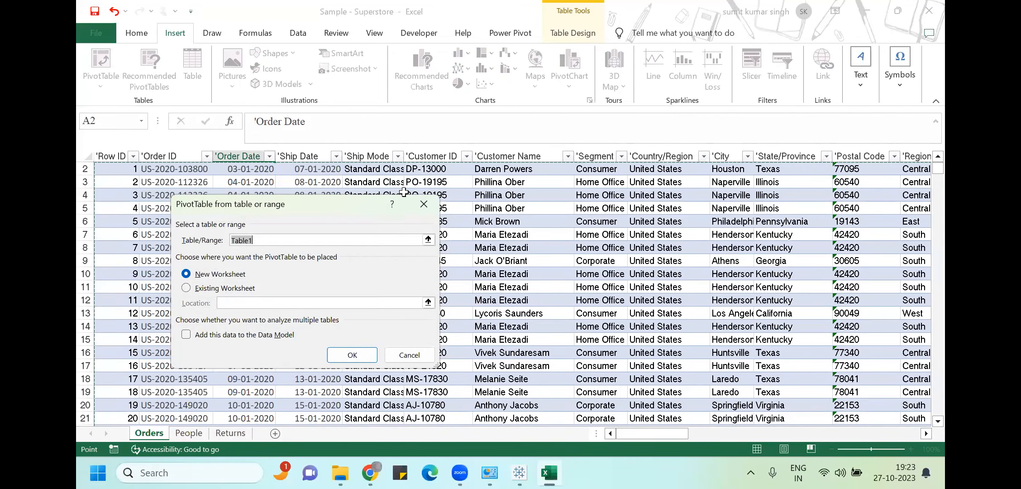
left_click(422, 203)
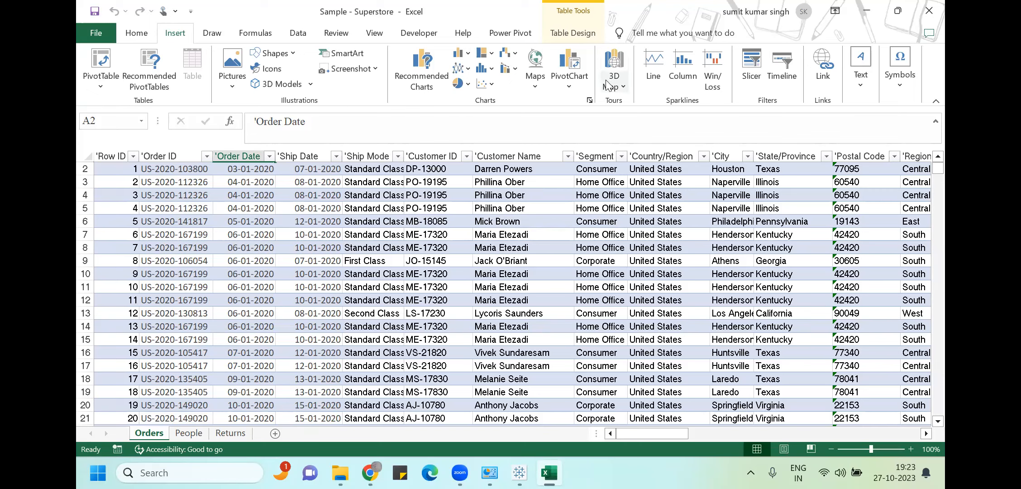
Create a PivotChart & PivotTable from Table1 on a new worksheet
left_click(569, 83)
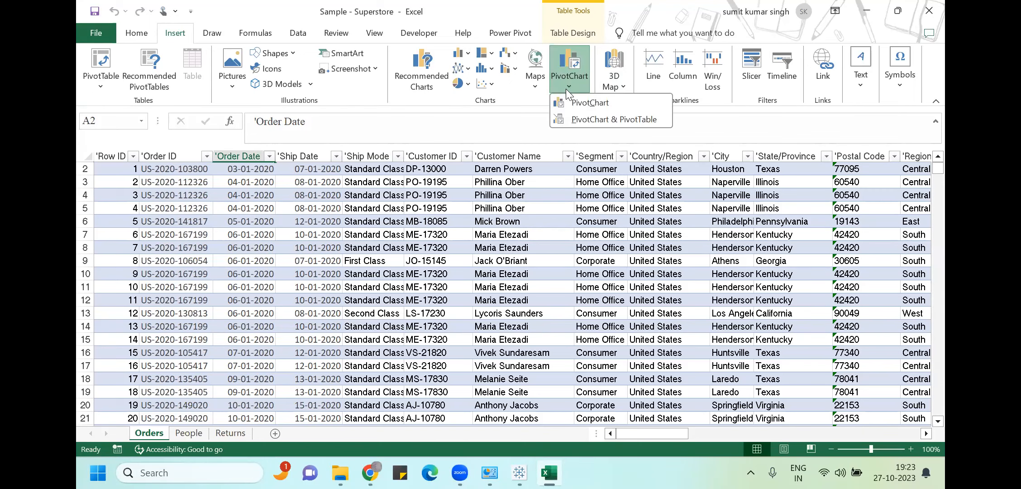
left_click(581, 120)
left_click(353, 372)
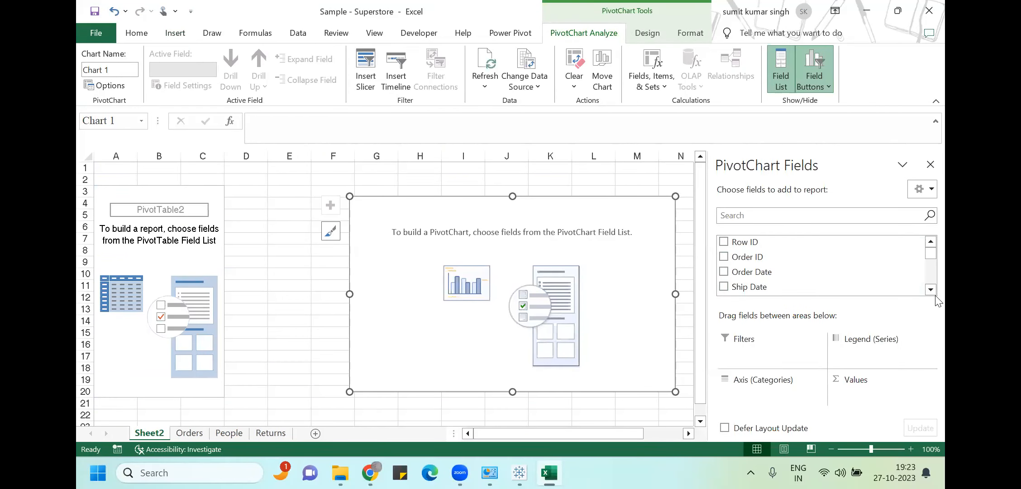
Try Ship Mode, then Customer ID as pivot rows, selecting all the customer IDs
scroll(724, 285, "down", 1)
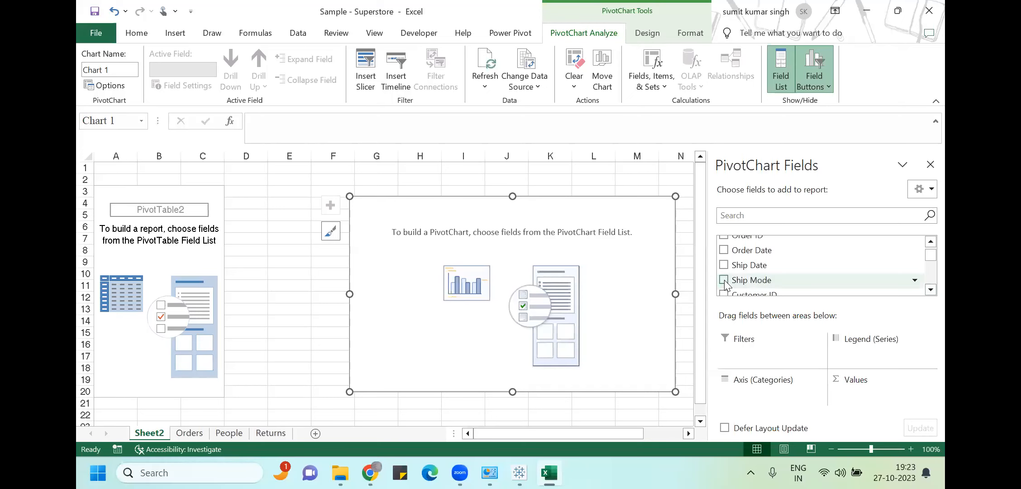
left_click(724, 280)
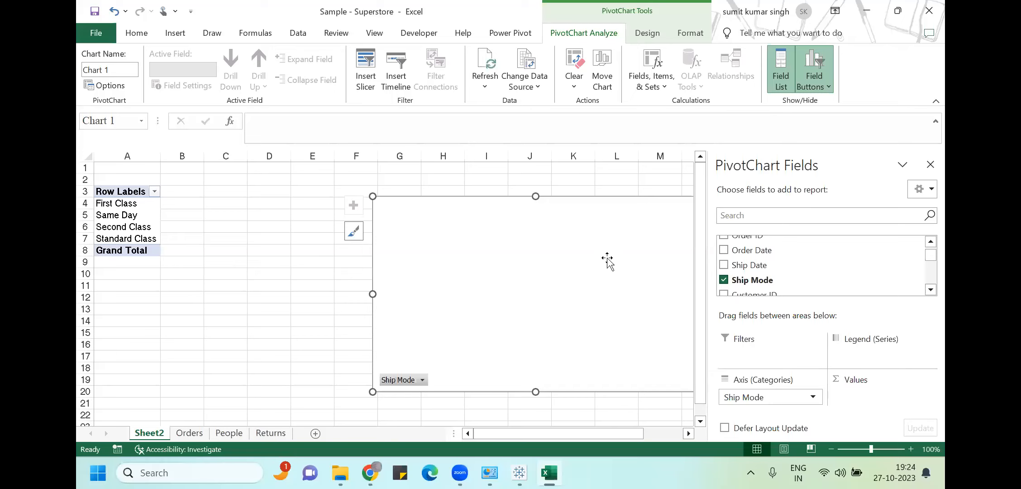
left_click(724, 280)
left_click(932, 290)
left_click(932, 290)
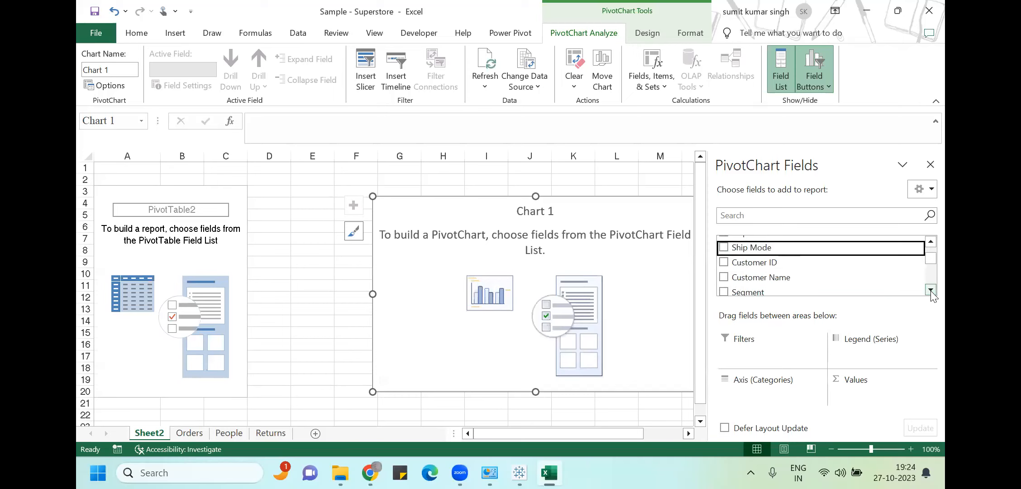
left_click(724, 263)
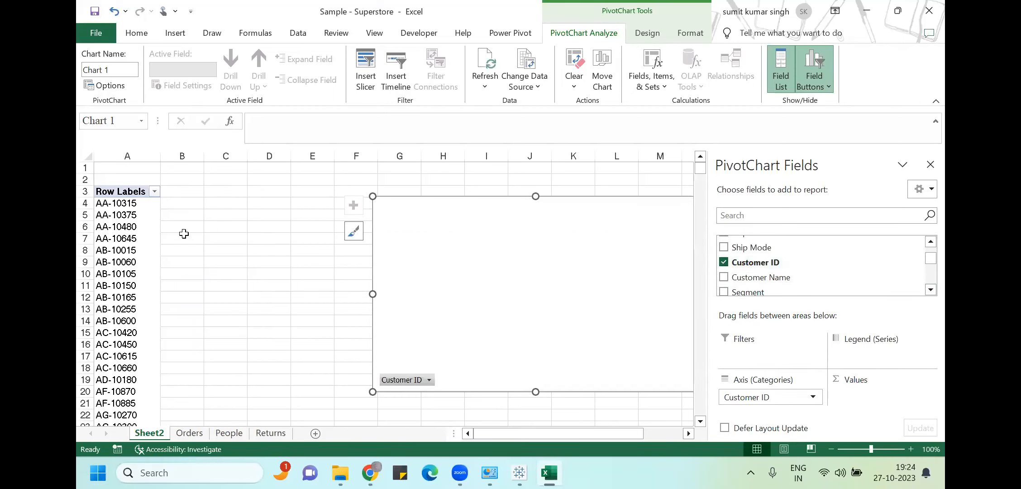
left_click(106, 202)
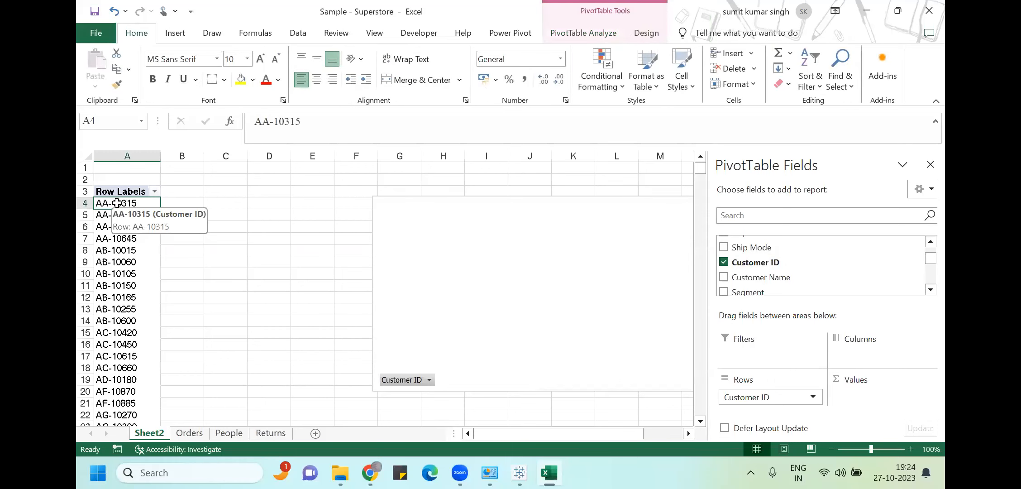
key("ctrl+shift+Down")
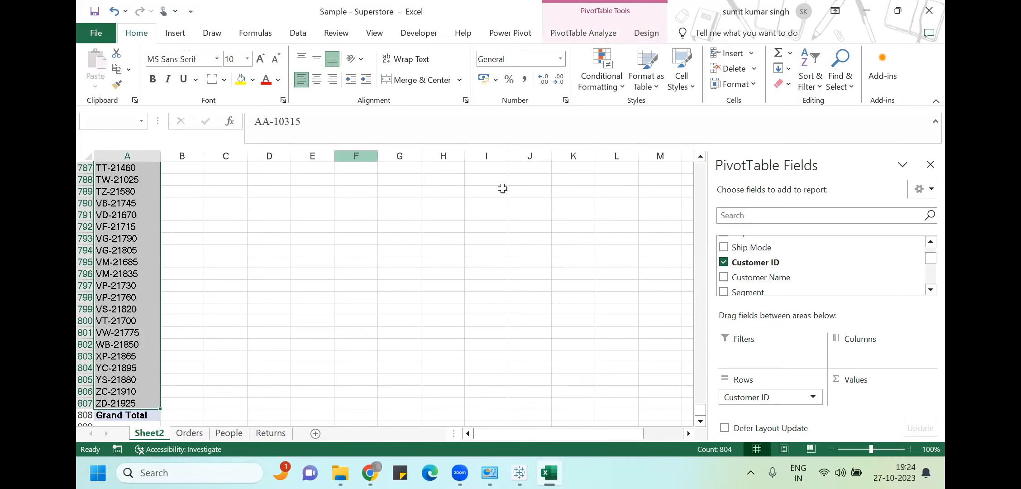
Swap Customer ID for Customer Name and select all 800 customer names
left_click(724, 262)
left_click(724, 277)
left_click(129, 345)
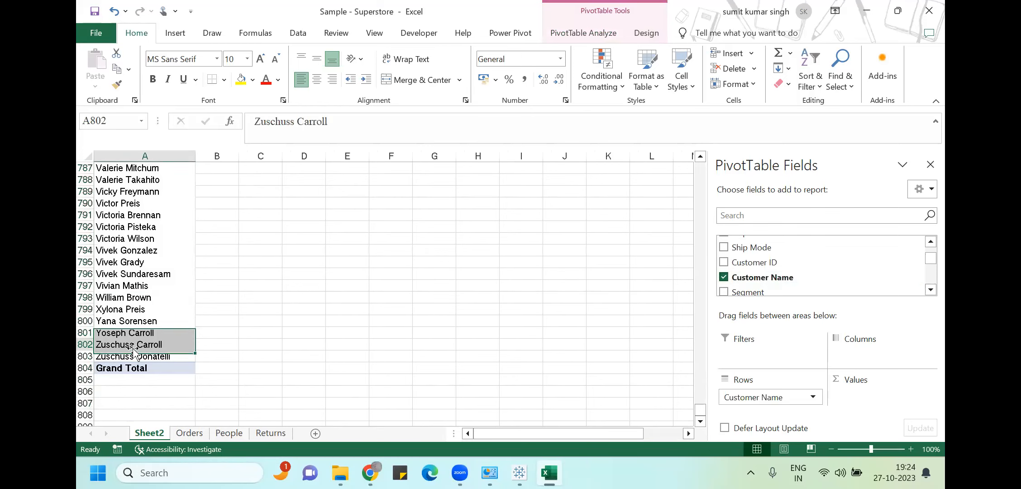
left_click(130, 356)
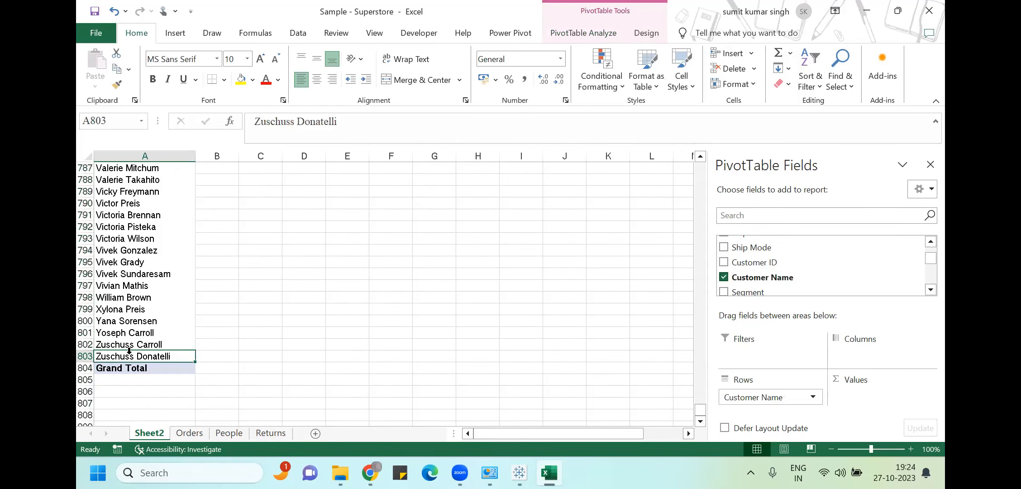
key("ctrl+shift+Up")
key("shift+Down")
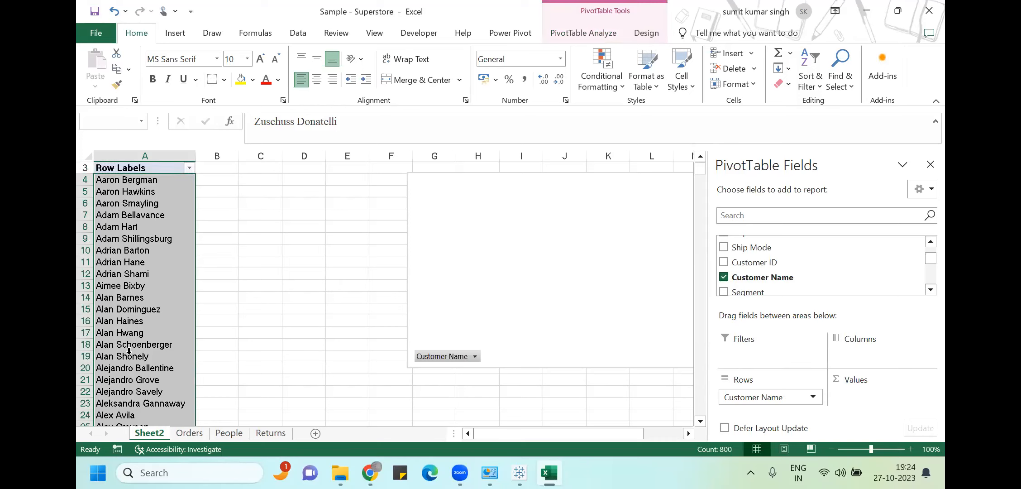
key("ctrl+n")
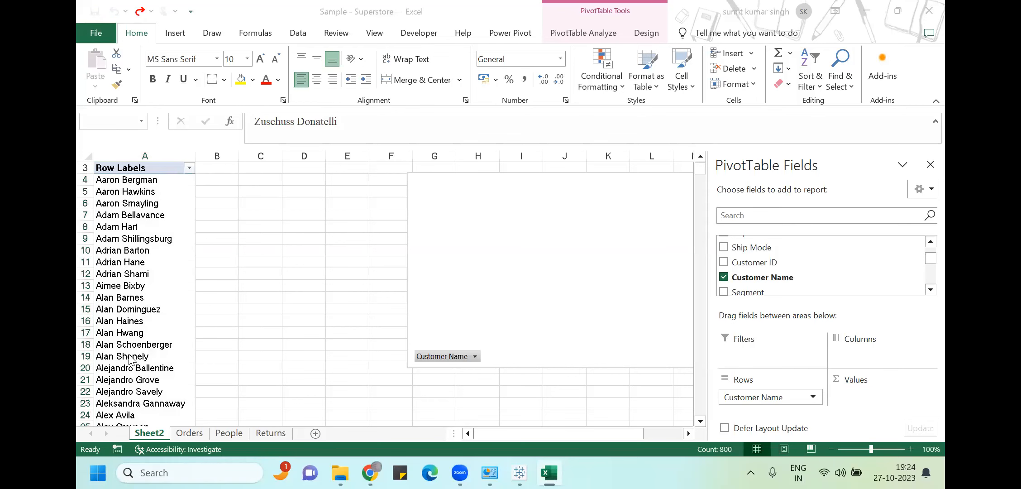
left_click(519, 473)
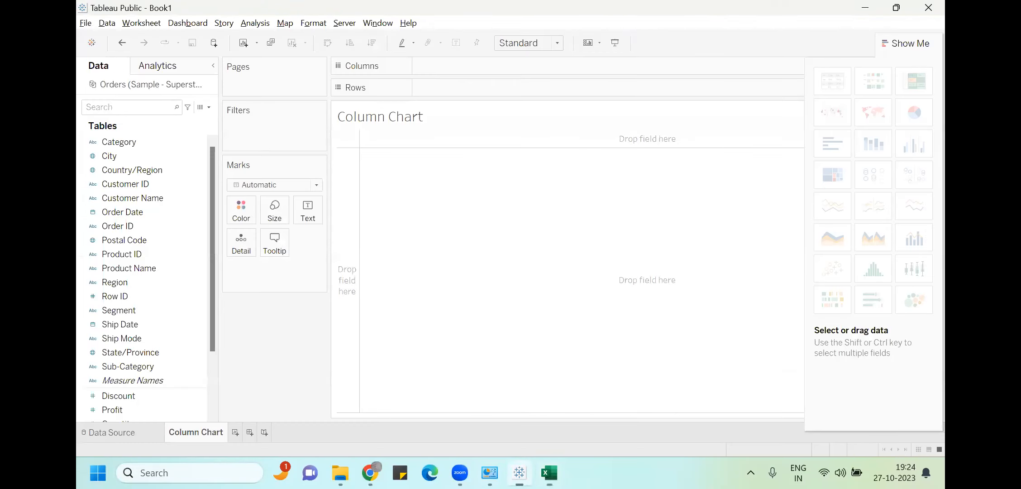
left_click(149, 198)
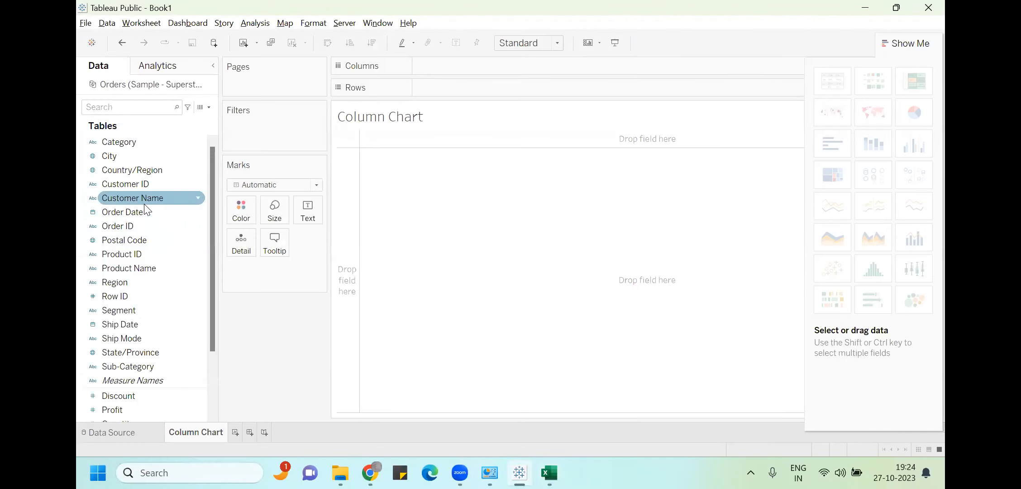
left_click_drag(172, 188, 485, 90)
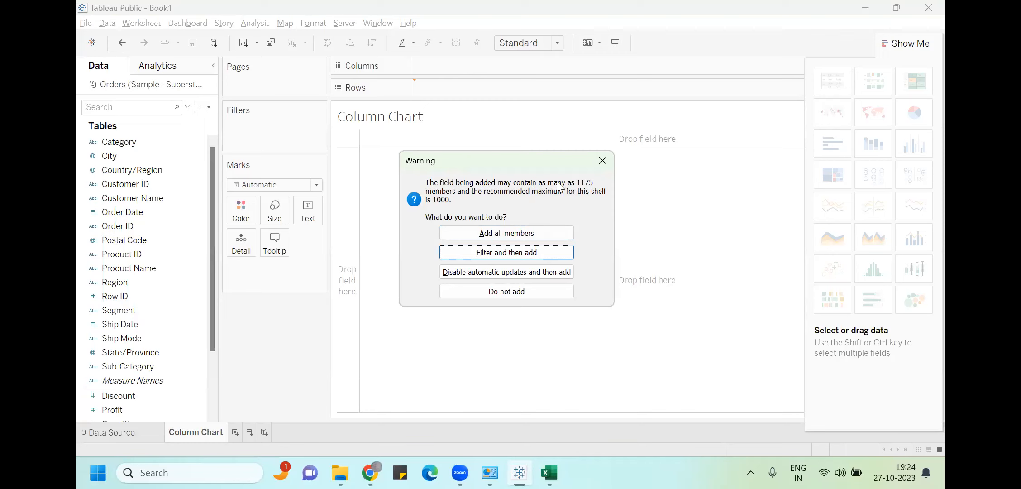
left_click(519, 233)
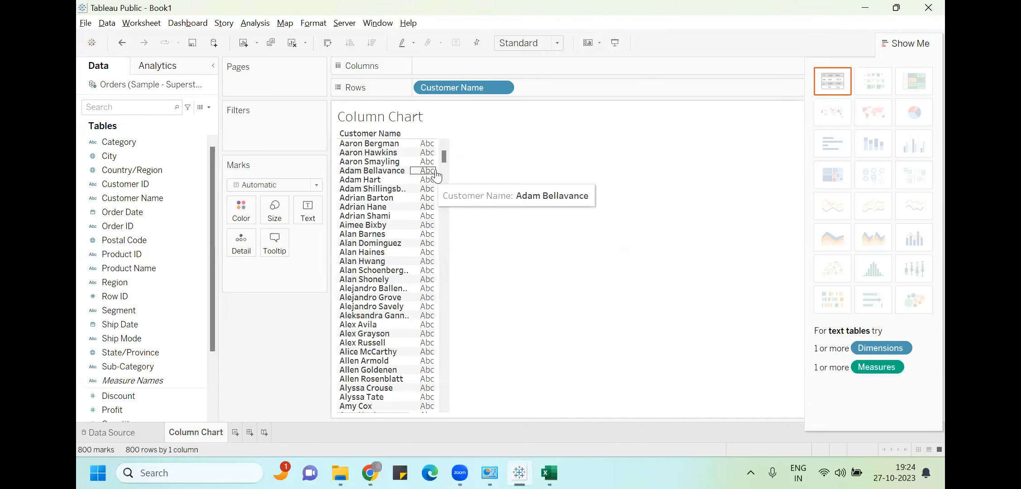
left_click_drag(443, 156, 392, 421)
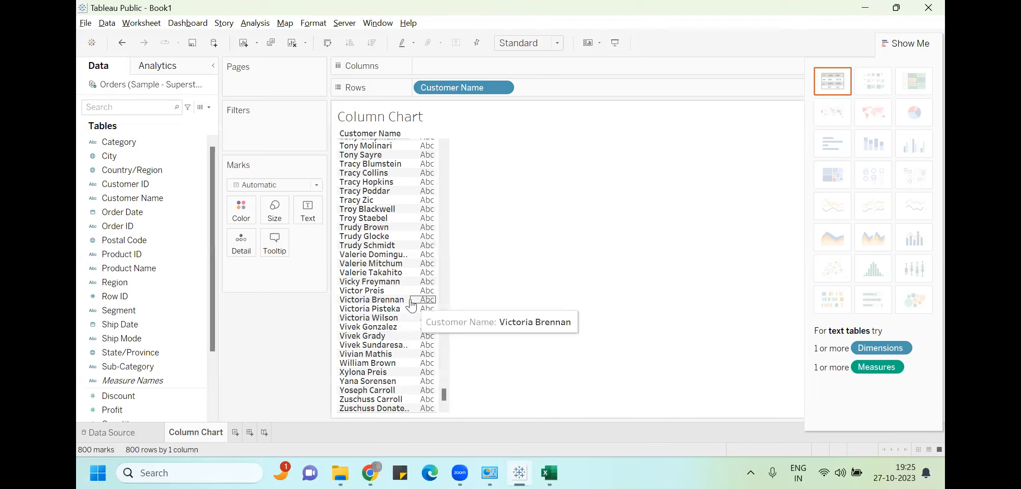
scroll(405, 192, "up", 5)
scroll(408, 190, "up", 4)
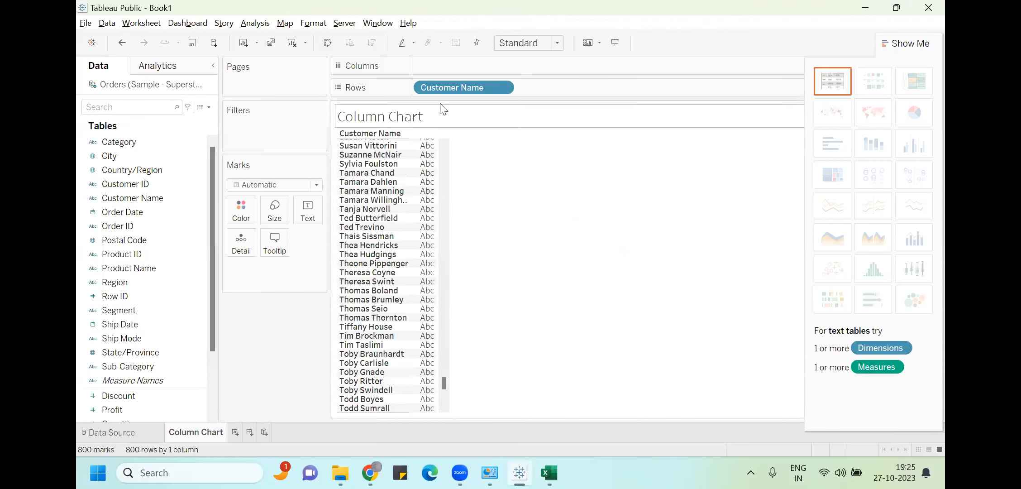
left_click_drag(451, 88, 146, 288)
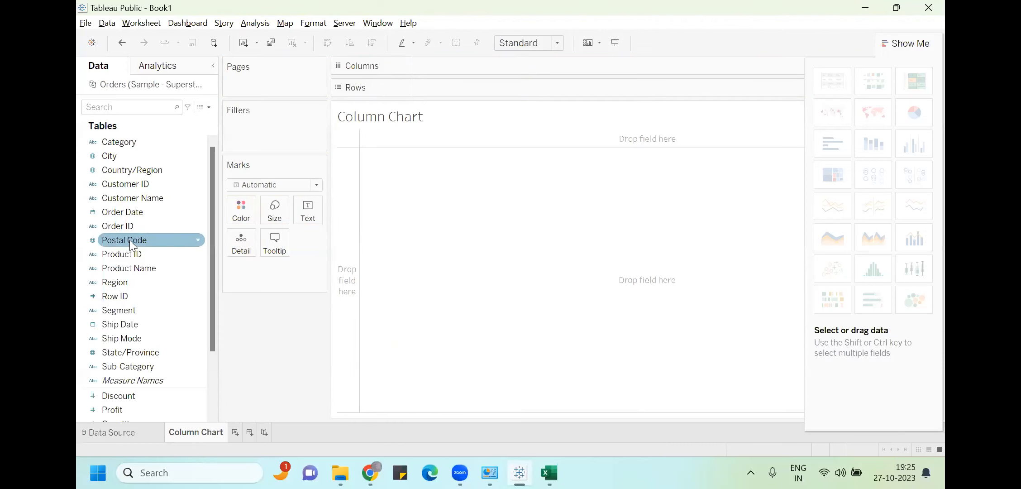
left_click_drag(129, 213, 99, 247)
left_click_drag(124, 200, 485, 94)
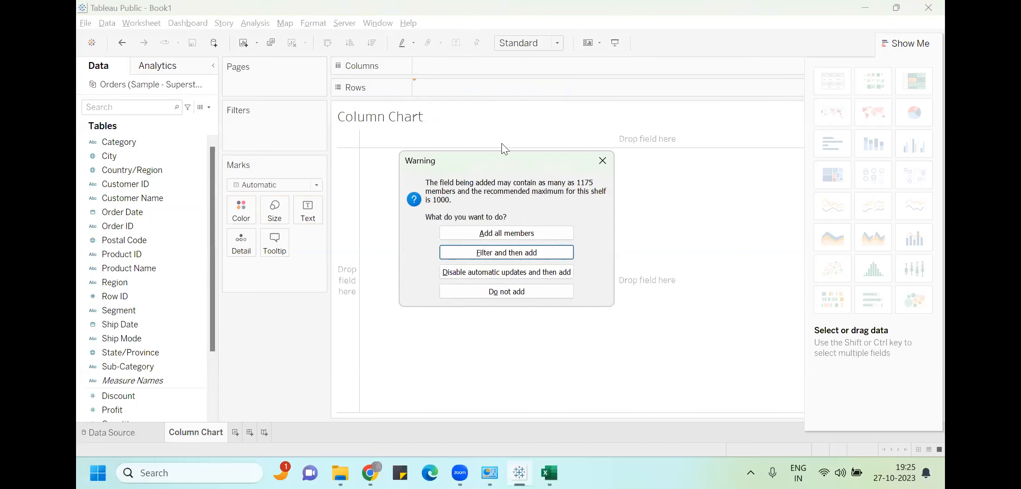
left_click(519, 232)
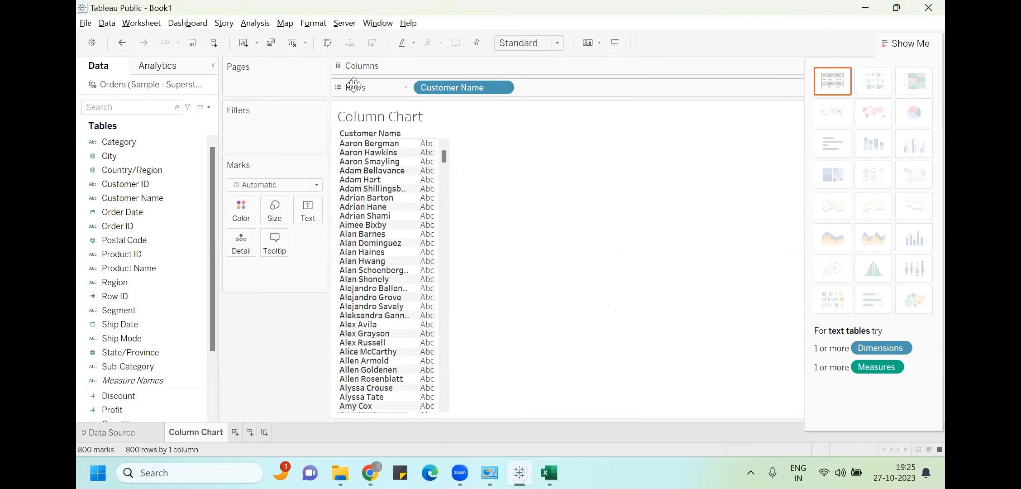
left_click_drag(440, 85, 155, 267)
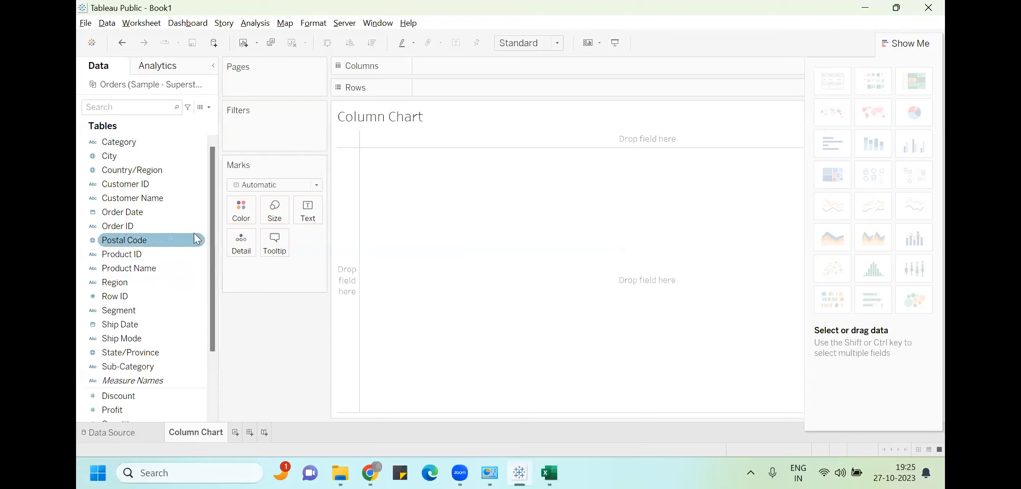
left_click_drag(125, 145, 475, 92)
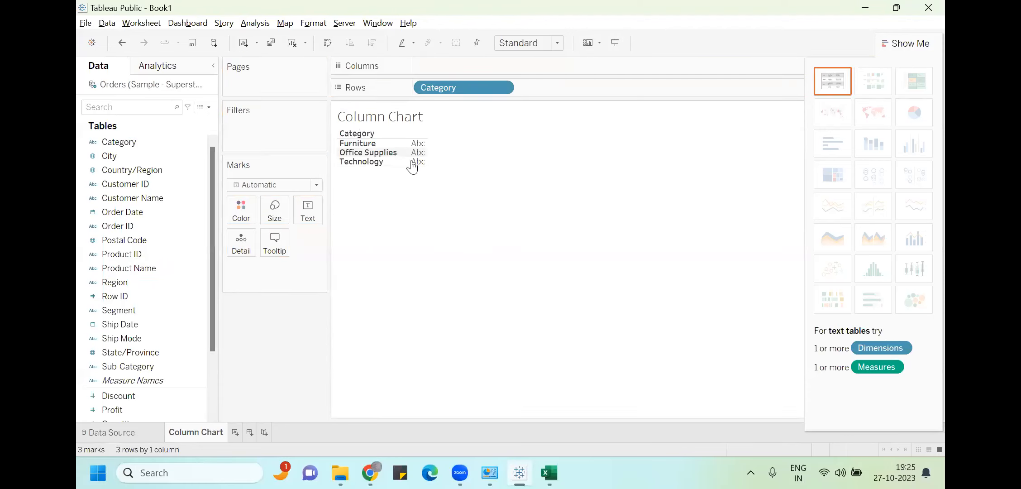
left_click_drag(428, 93, 118, 231)
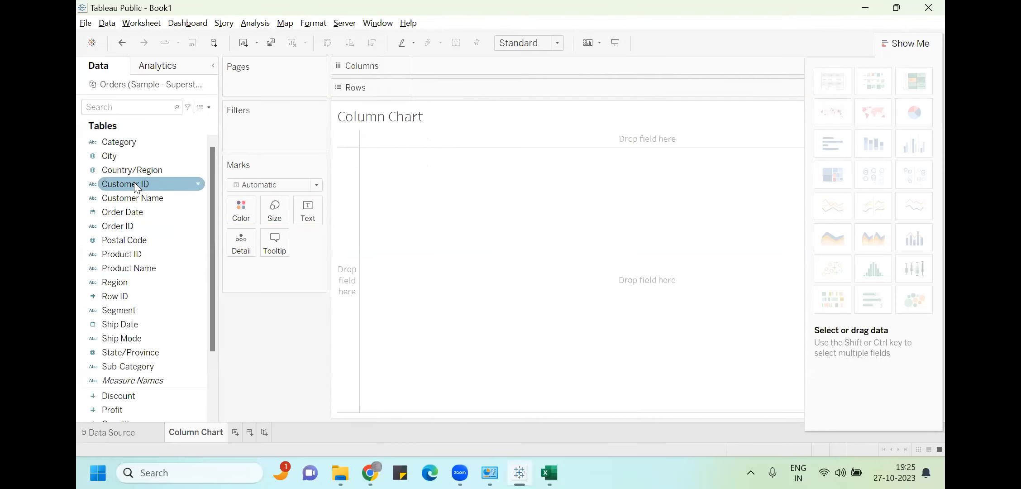
left_click_drag(133, 237, 470, 90)
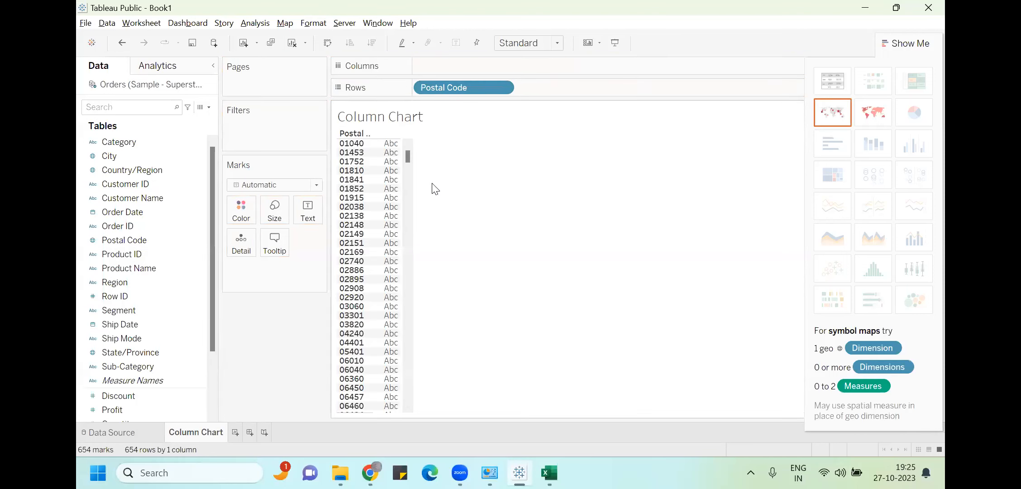
left_click_drag(406, 155, 469, 136)
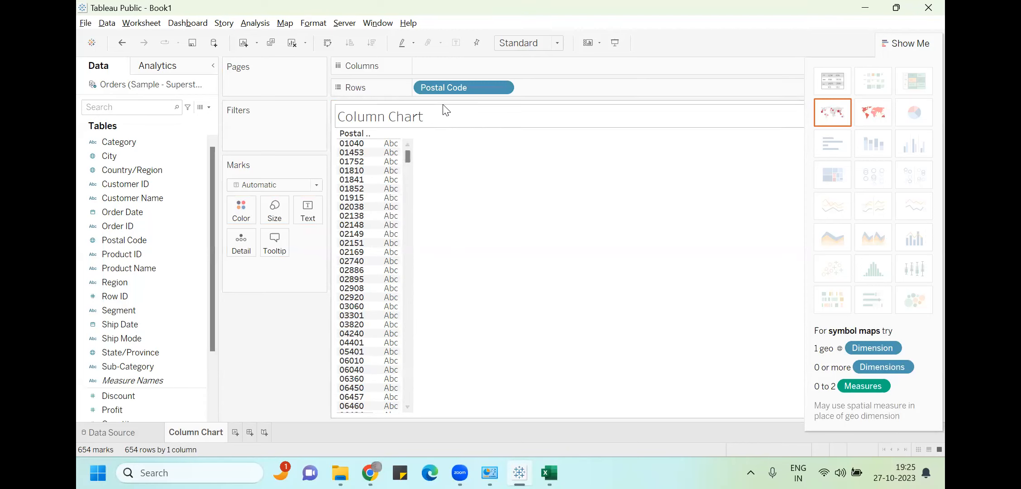
left_click_drag(466, 89, 120, 335)
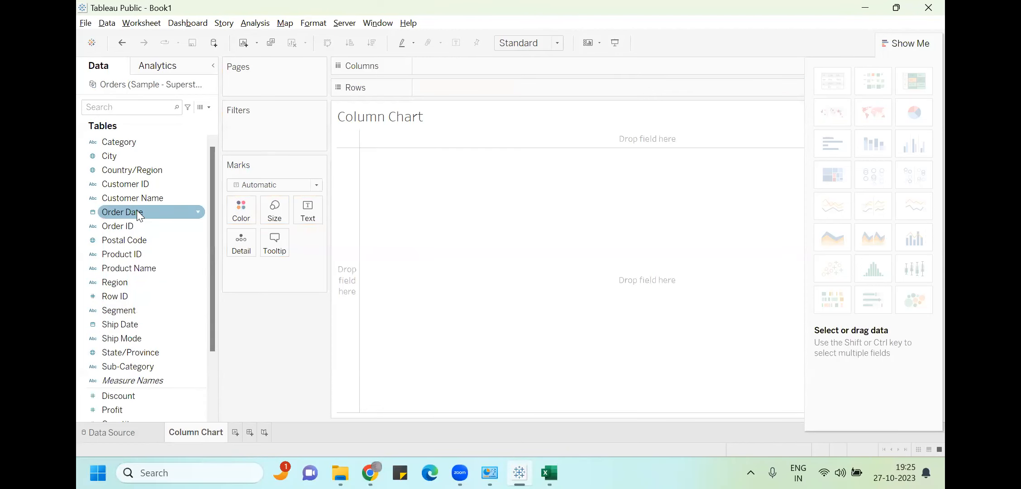
left_click_drag(122, 266, 452, 84)
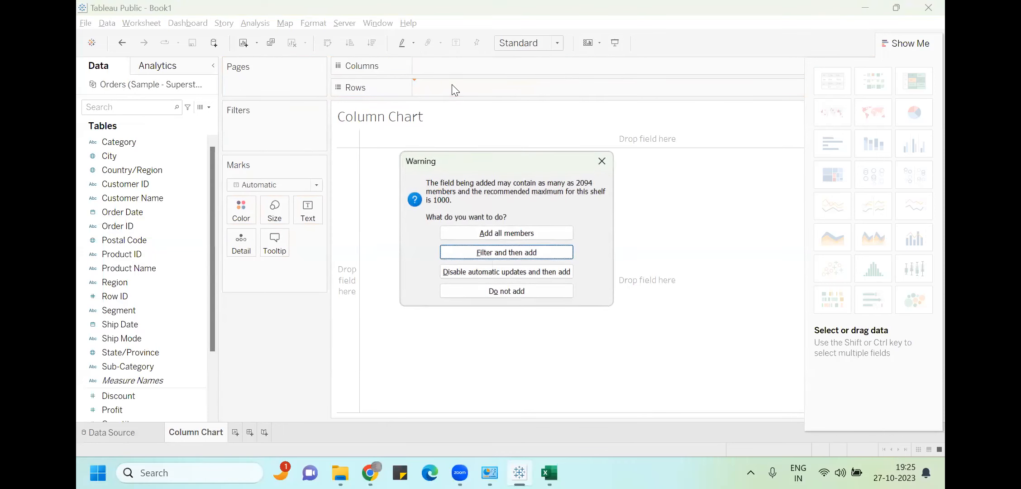
left_click(490, 234)
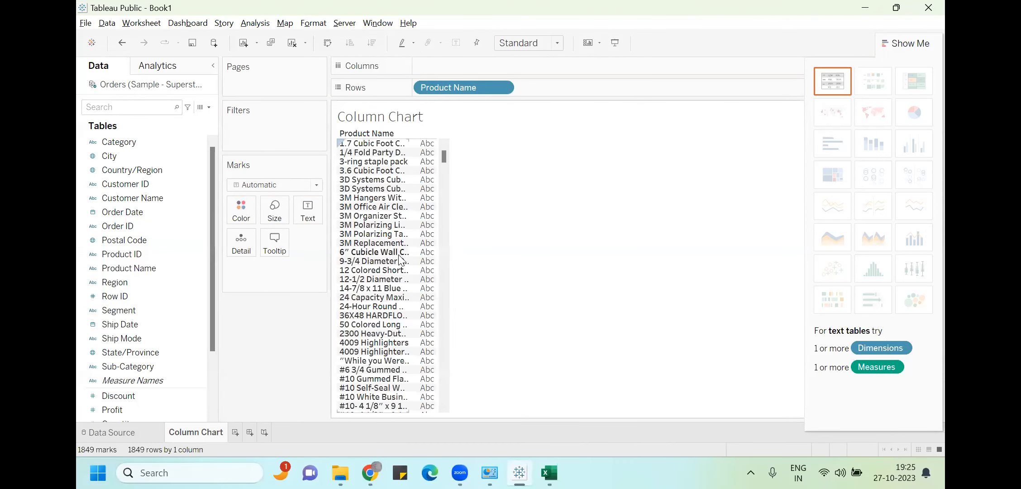
scroll(406, 265, "down", 9)
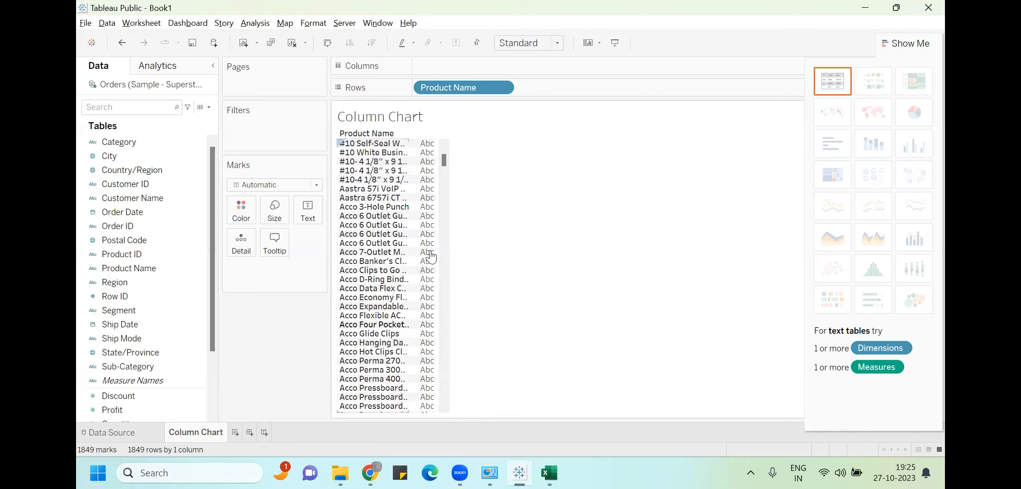
scroll(409, 224, "down", 15)
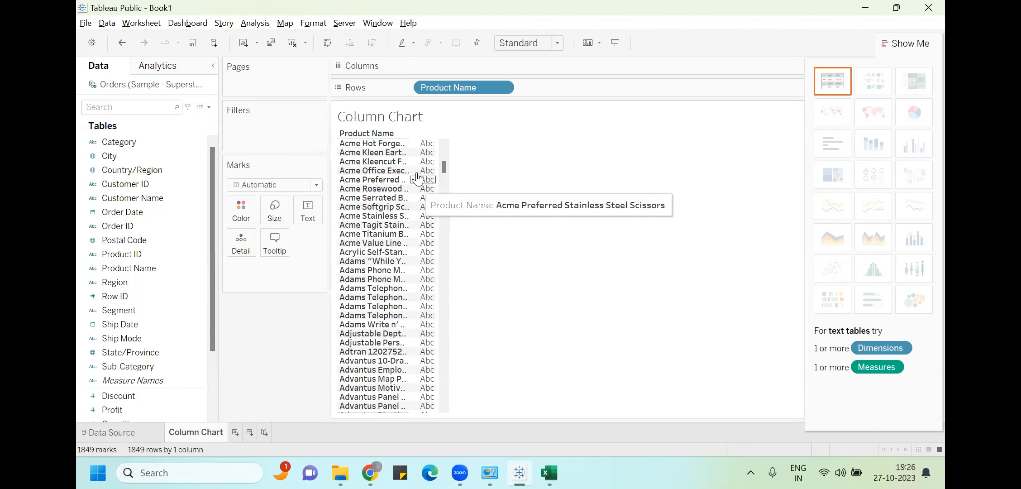
left_click_drag(446, 87, 121, 327)
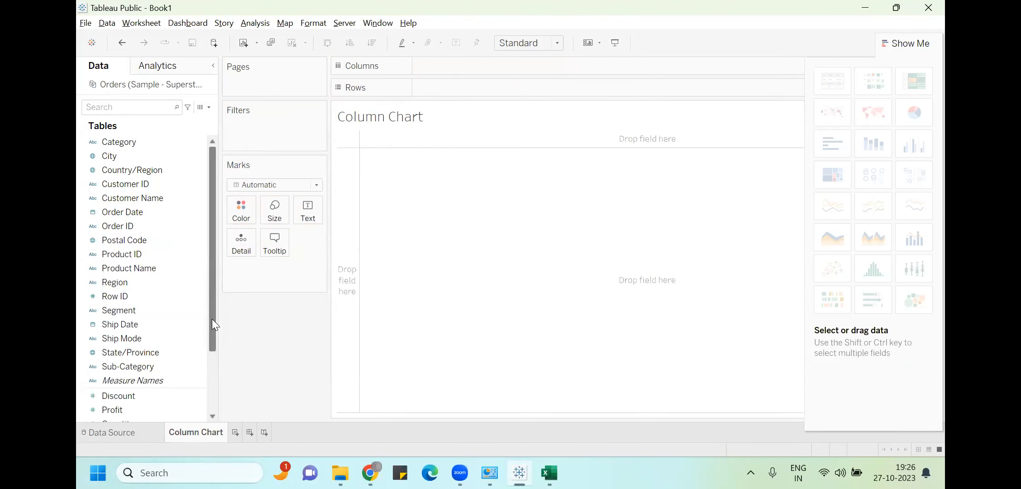
Drag Sub-Category onto the Columns shelf to show all 17 sub-categories, then review the measures
left_click_drag(127, 364, 472, 63)
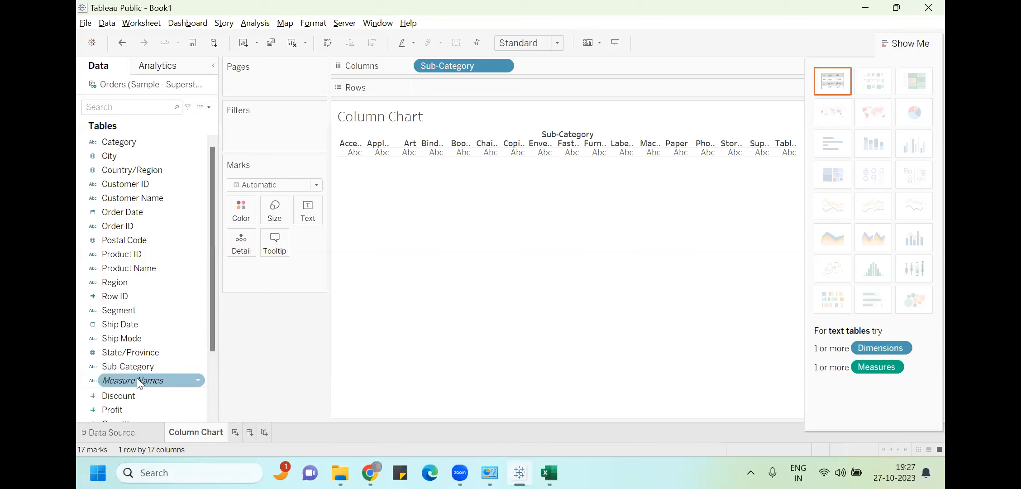
left_click_drag(210, 334, 215, 398)
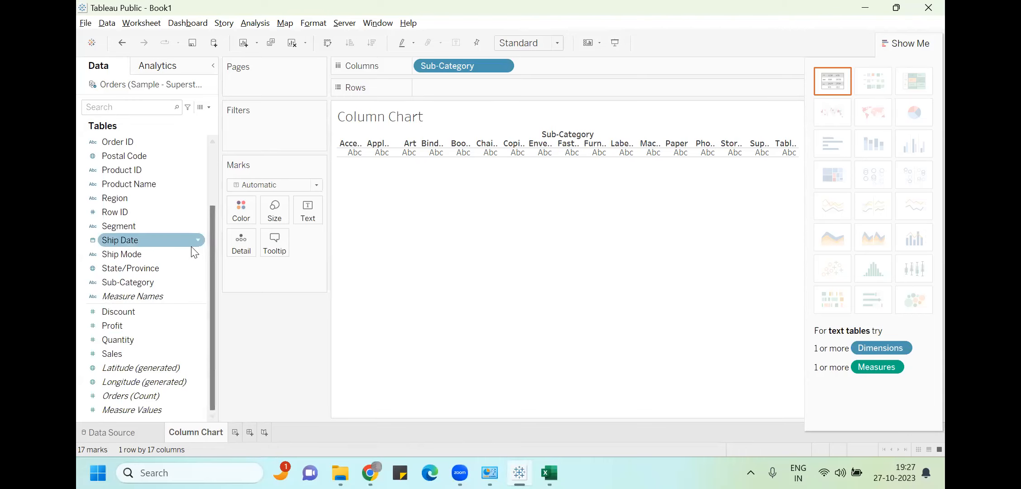
left_click_drag(207, 247, 215, 208)
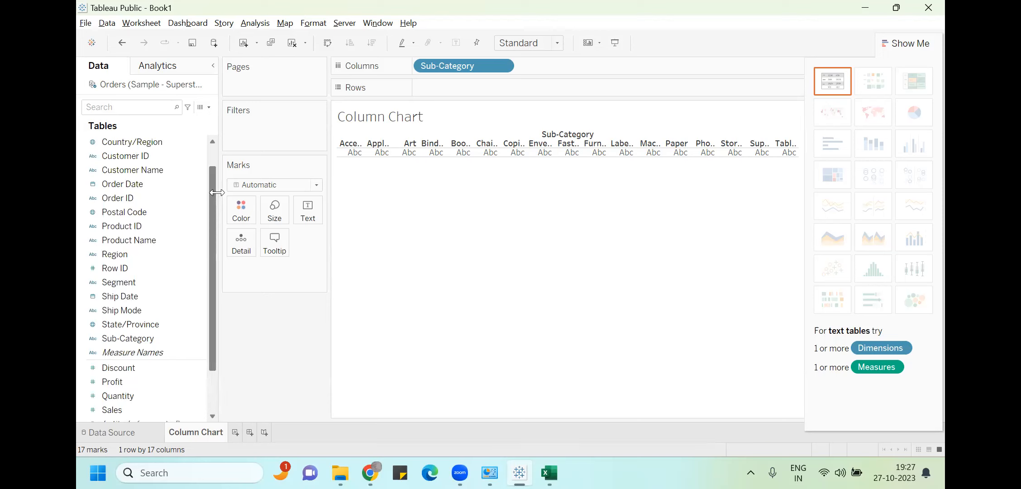
scroll(215, 194, "up", 2)
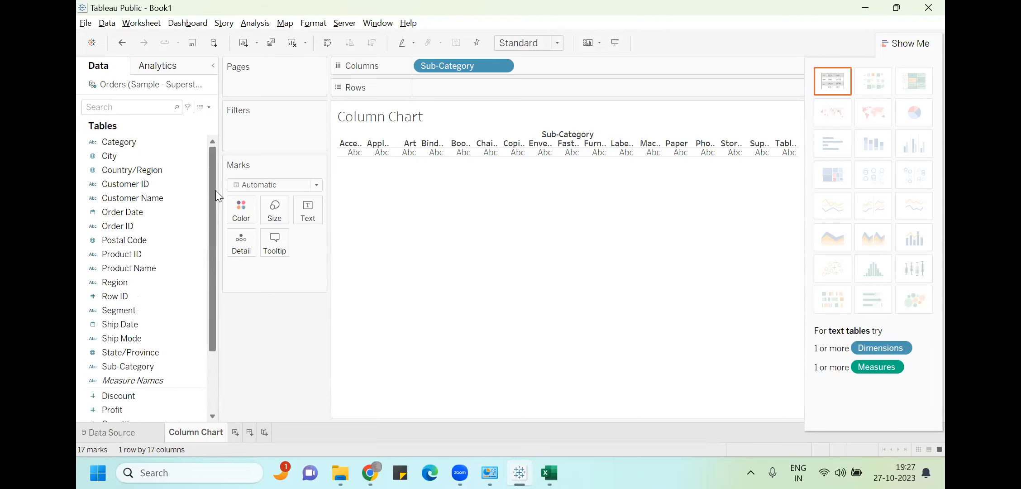
left_click(550, 473)
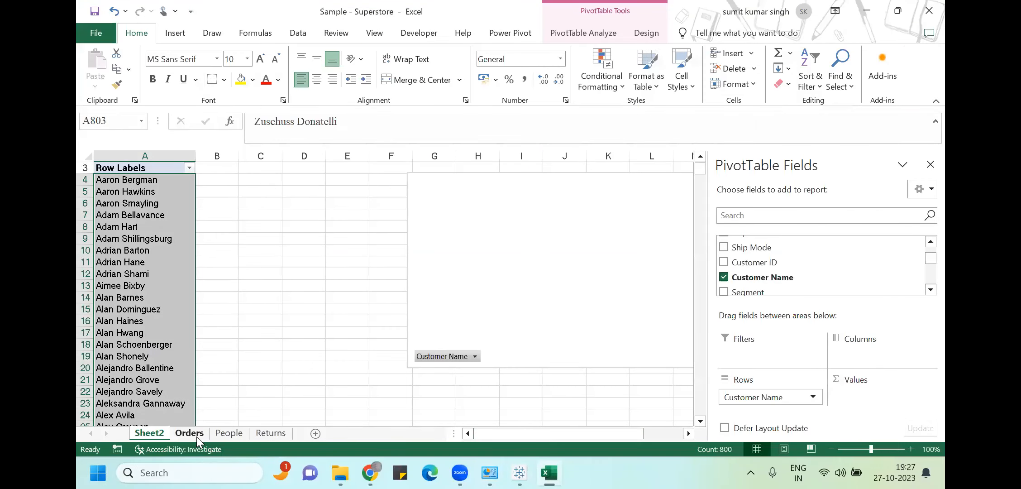
Open the Orders sheet and move across the order row to the first Customer Name entry
left_click(192, 437)
left_click(219, 270)
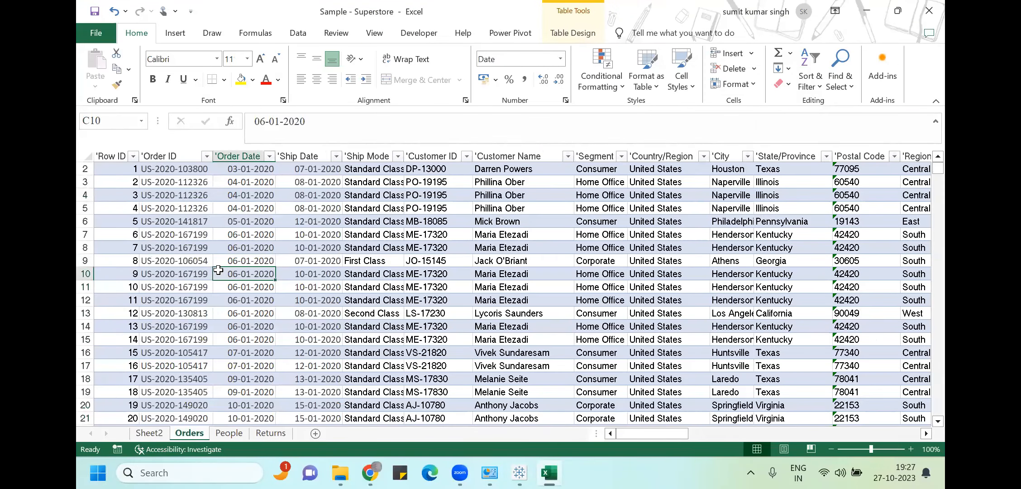
key("Right")
key("Right")
key("Right")
key("Right")
key("Right")
key("Right")
key("Right")
key("Right")
key("Right")
key("Right")
key("Right")
key("Right")
key("Right")
key("Right")
key("Right")
key("Right")
key("Right")
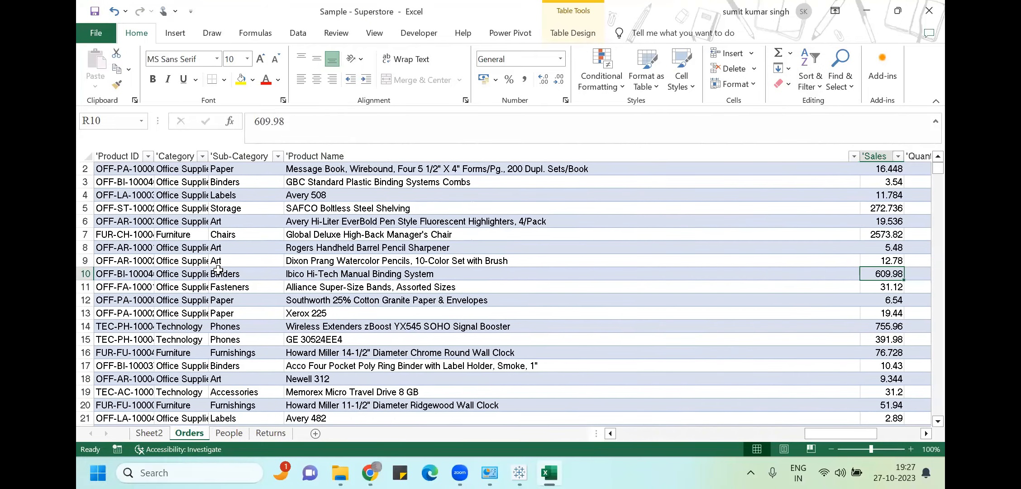
key("Right")
scroll(218, 270, "right", 3)
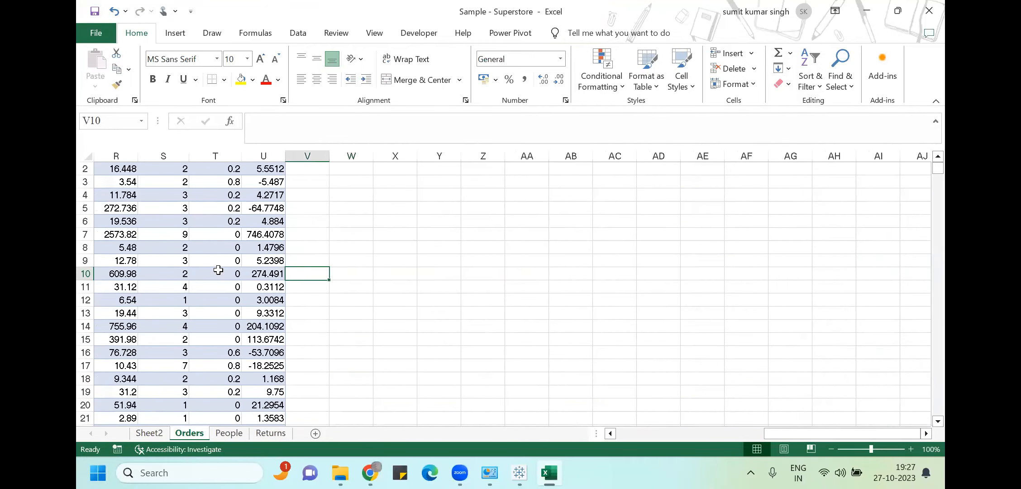
key("ctrl+Left")
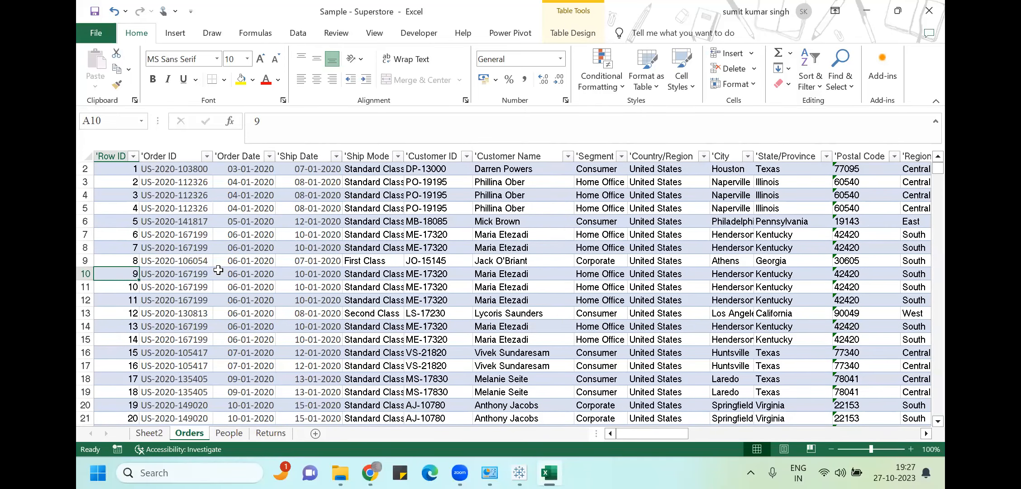
left_click(504, 168)
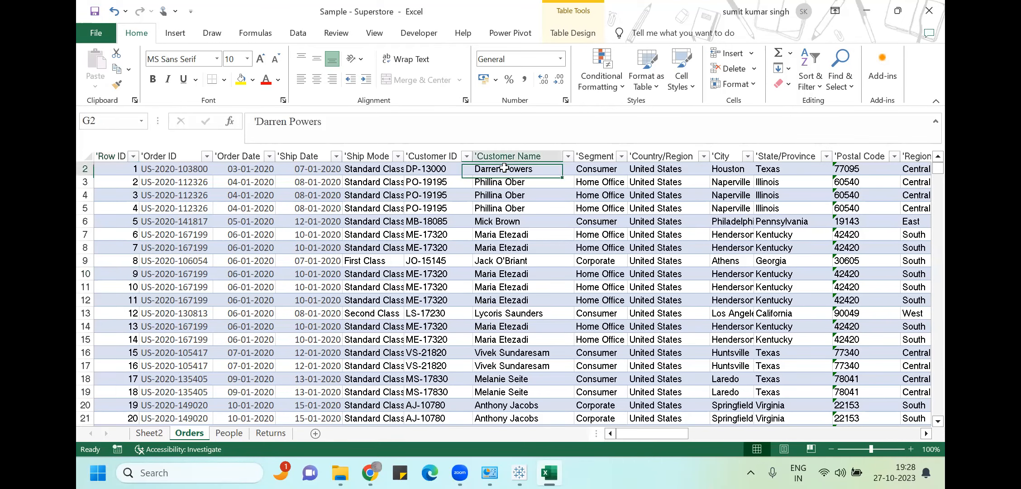
Filter the Customer Name column to a single customer, leaving 17 of 10194 records
left_click(593, 169)
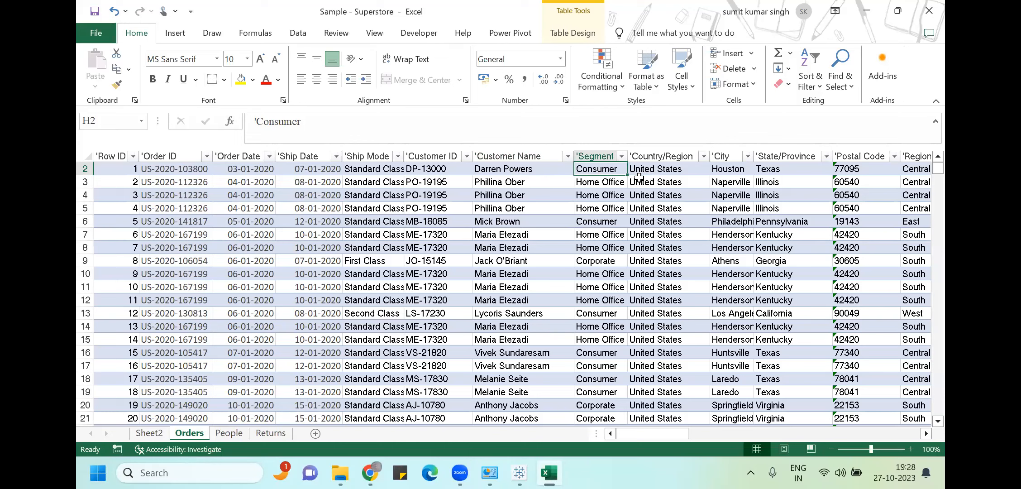
left_click(568, 157)
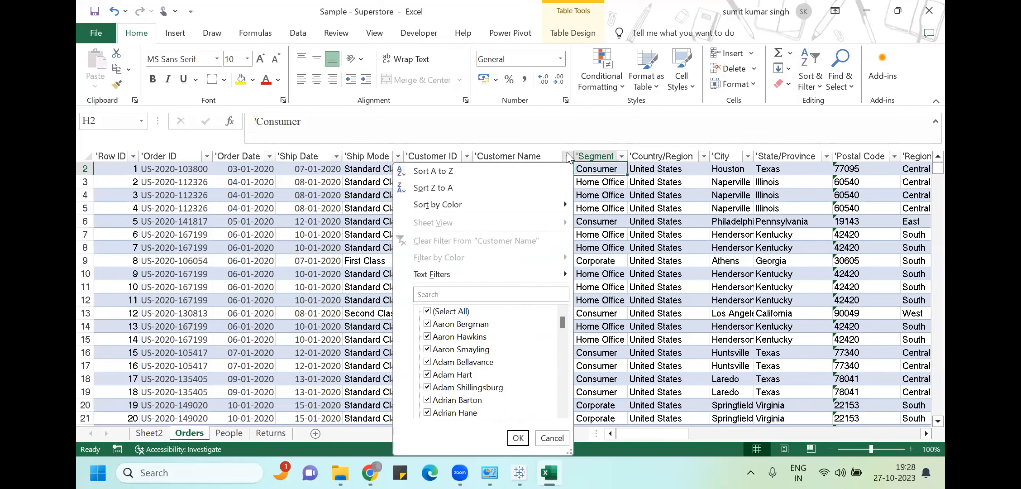
left_click(426, 311)
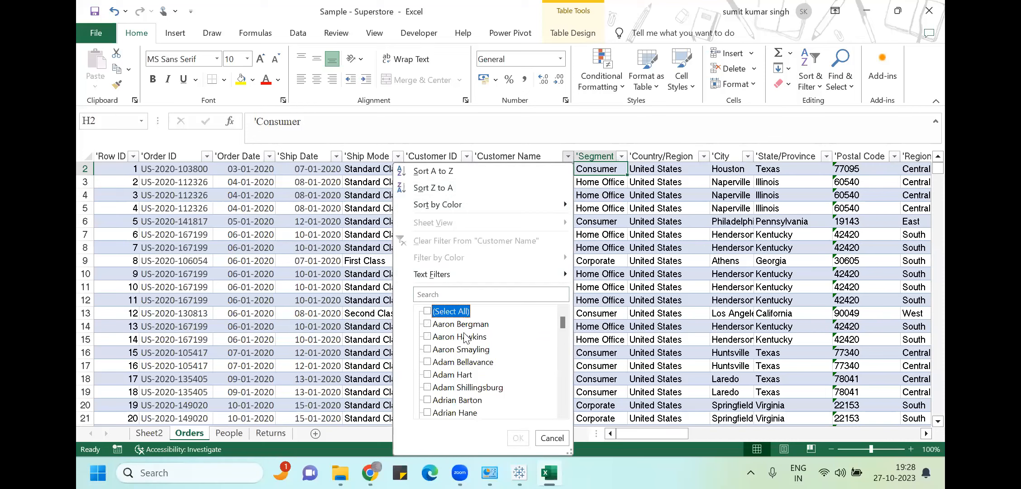
left_click(562, 412)
left_click(562, 412)
left_click(562, 412)
left_click(562, 412)
left_click(562, 412)
left_click(562, 412)
left_click(562, 412)
left_click_drag(562, 412, 562, 413)
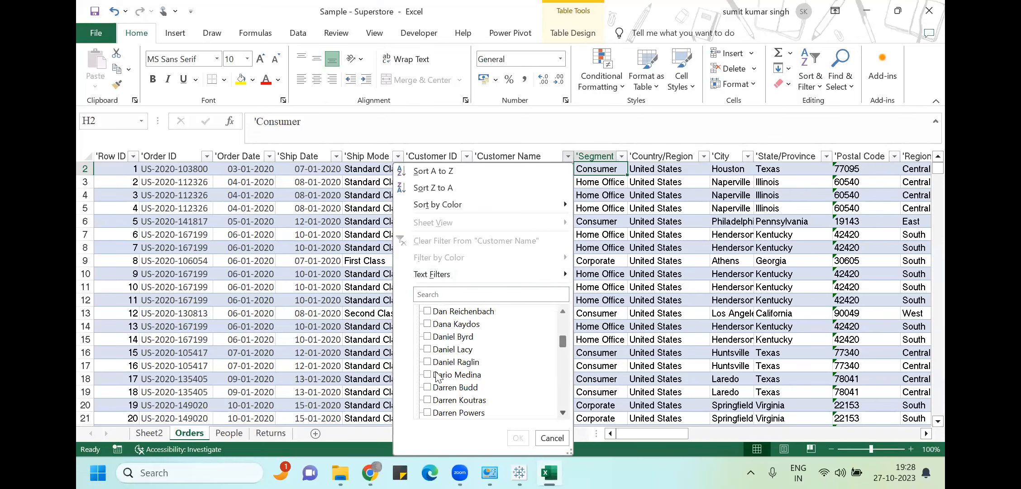
left_click(428, 412)
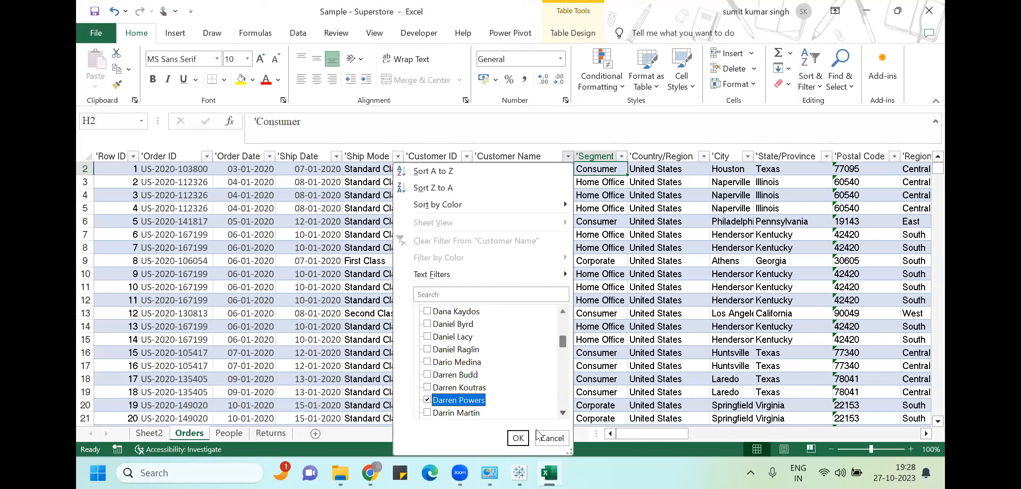
left_click(518, 438)
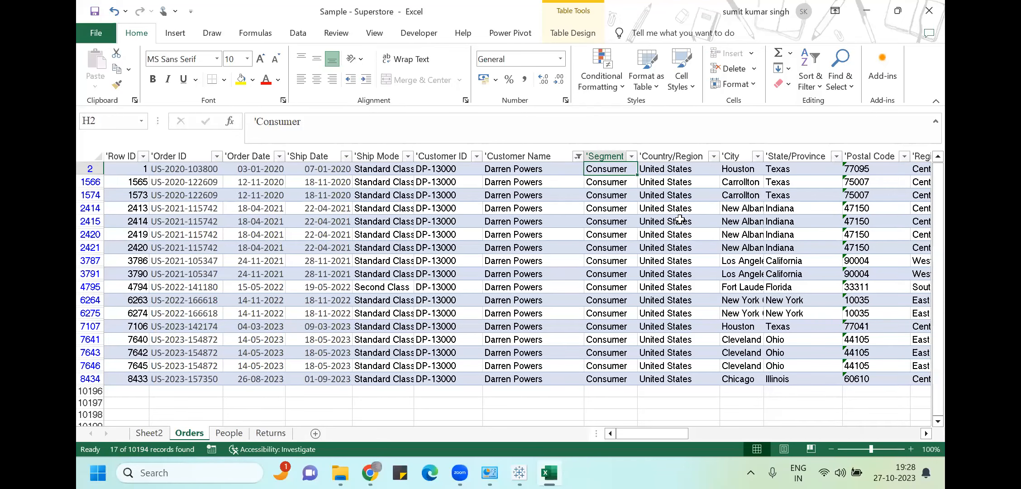
left_click(759, 249)
Select the customer's filtered Profit column values to read a 241.4524 sum, then go to Sheet2
key("Right")
key("Right")
key("Right")
key("Right")
key("Right")
key("Right")
key("Right")
key("Right")
key("Right")
key("Right")
key("Right")
key("Right")
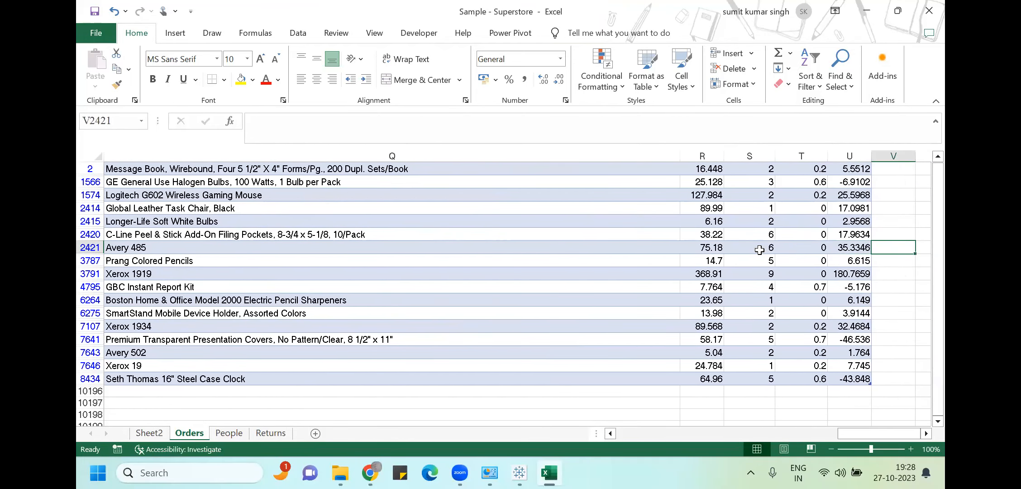
key("Left")
key("Up")
key("ctrl+Up")
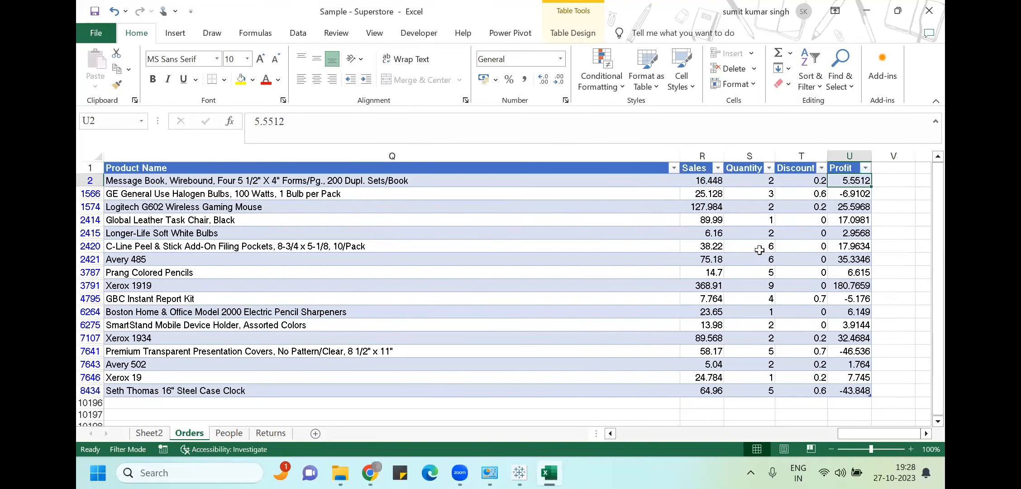
key("shift+Down")
key("shift+Down")
key("shift+Down")
key("shift+Down")
key("shift+Down")
key("shift+Down")
key("shift+Down")
key("shift+Down")
key("shift+Down")
key("shift+Down")
key("shift+Down")
key("shift+Down")
key("shift+Down")
key("shift+Down")
key("shift+Down")
key("shift+Down")
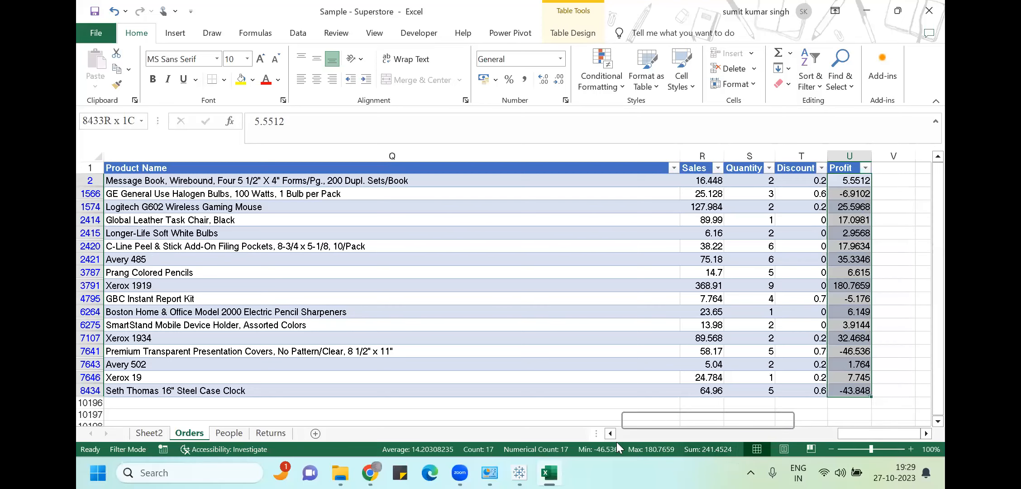
left_click(156, 433)
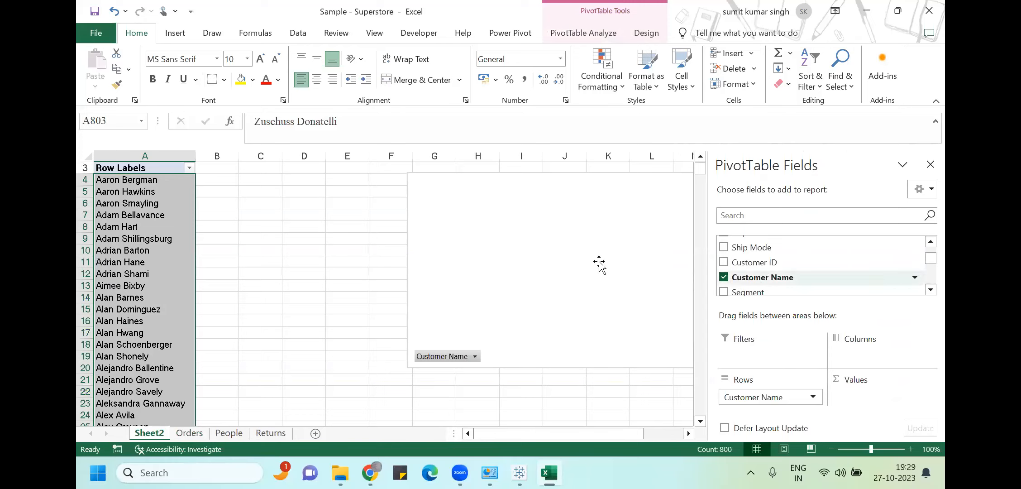
Open the pivot table's Row Labels filter and clear all customer selections
left_click(189, 168)
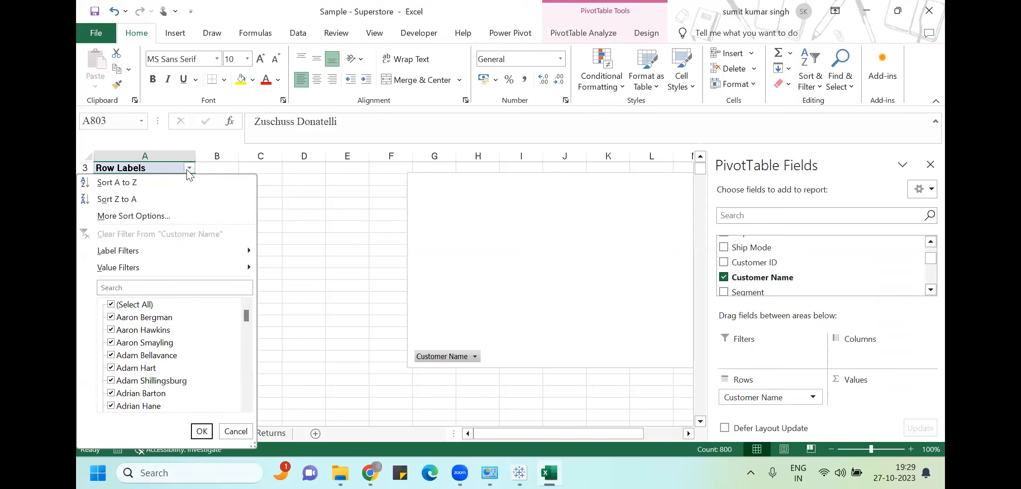
left_click(113, 304)
left_click_drag(244, 311, 245, 345)
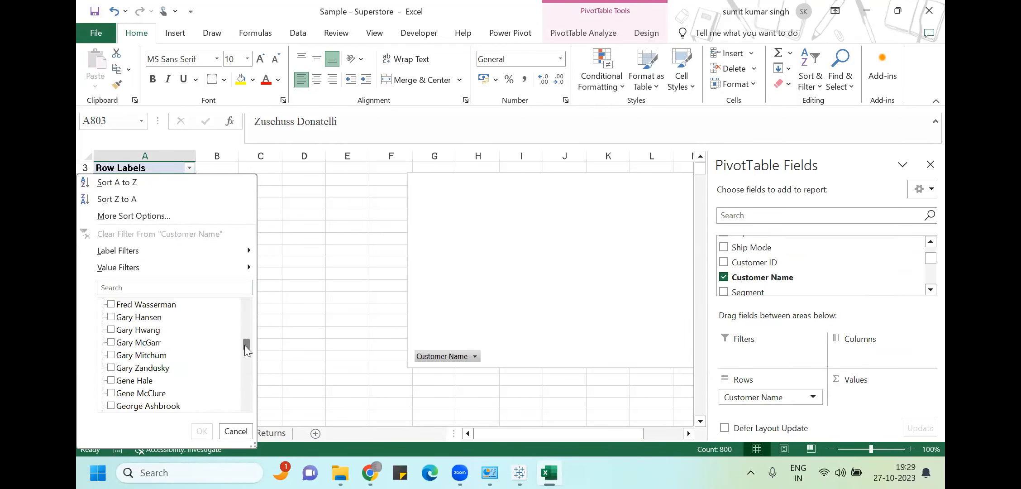
left_click_drag(245, 341, 244, 340)
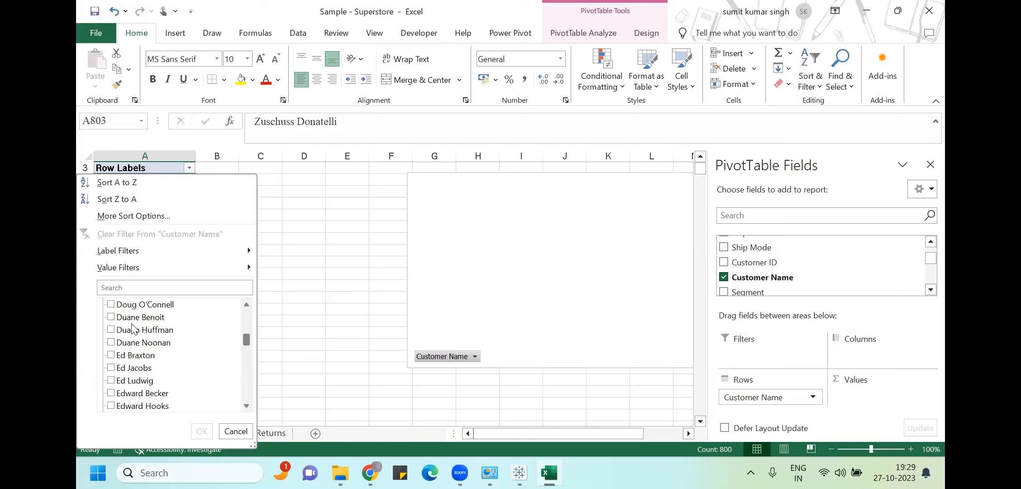
left_click(246, 301)
left_click(246, 301)
left_click_drag(246, 300, 246, 300)
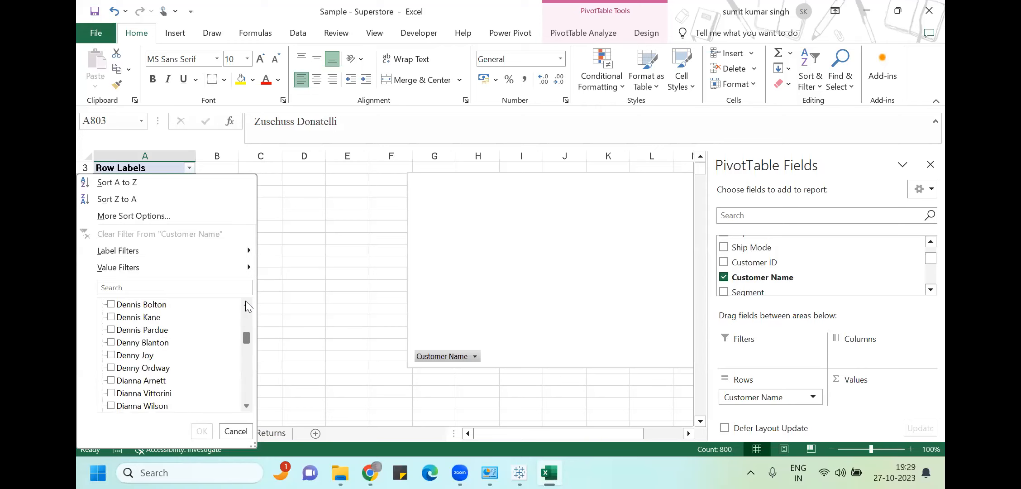
Search for the customer's name, tick only that result, and apply the filter to the pivot
left_click(144, 290)
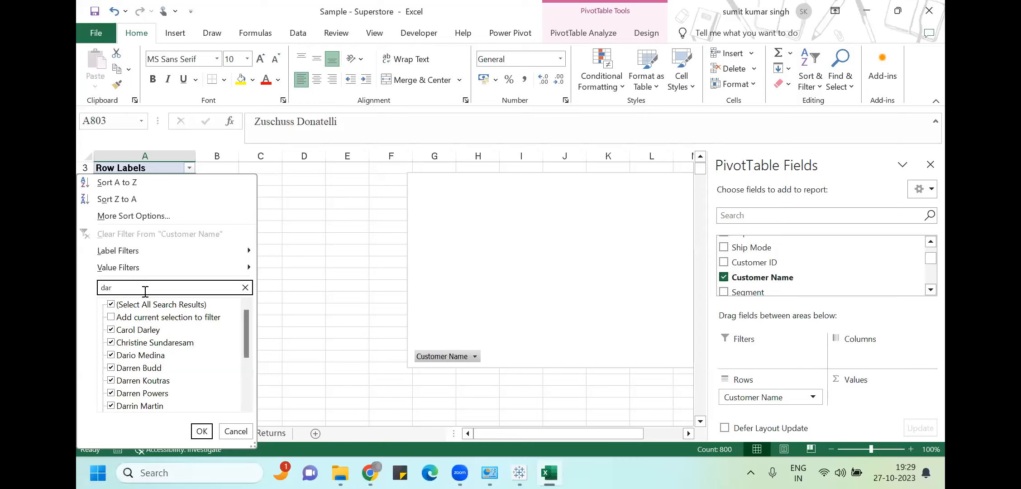
left_click(111, 304)
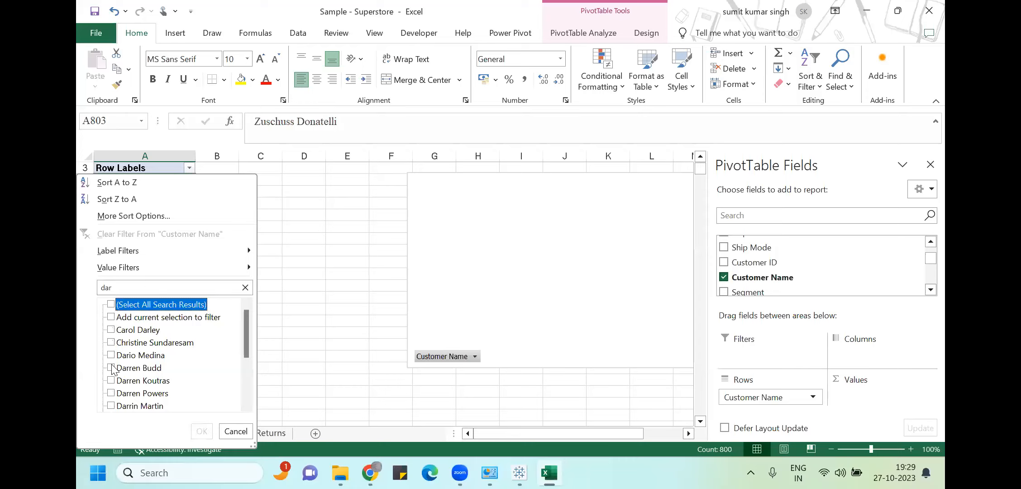
left_click(111, 393)
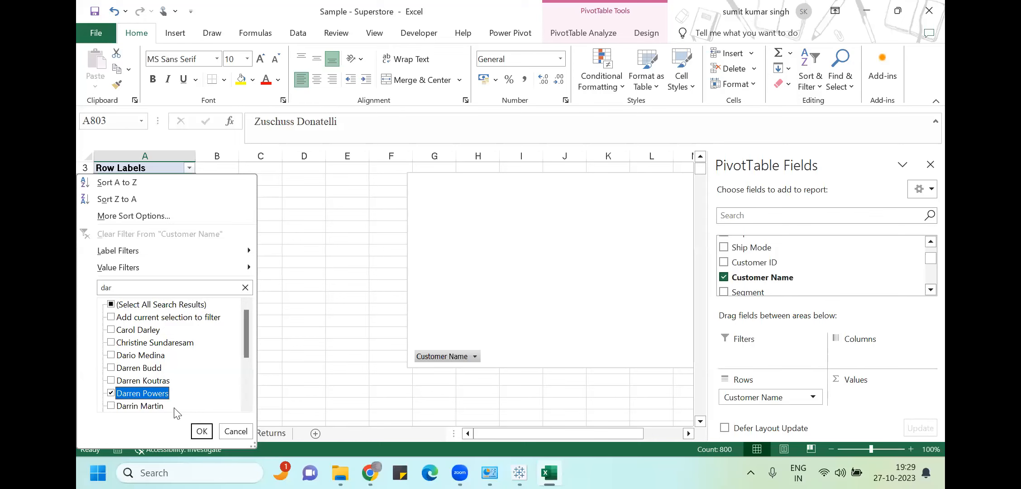
left_click(200, 430)
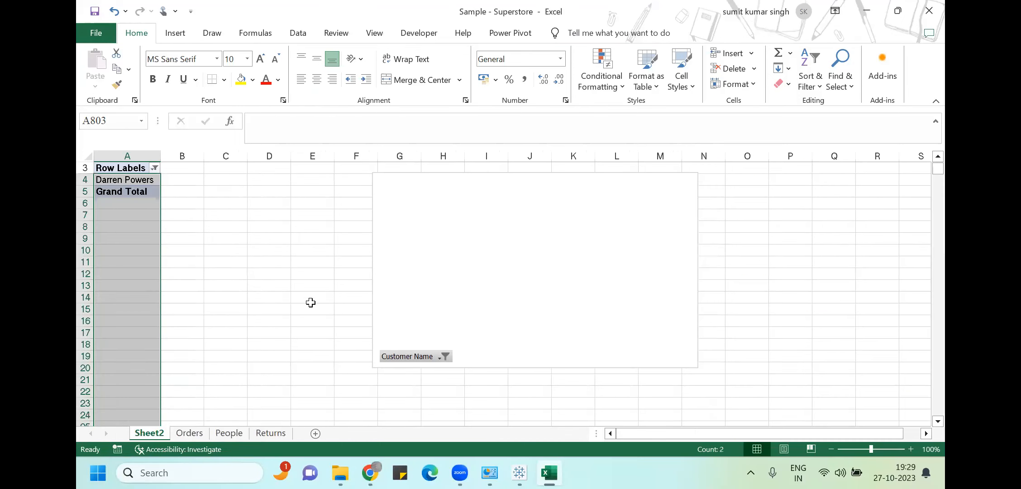
left_click(564, 249)
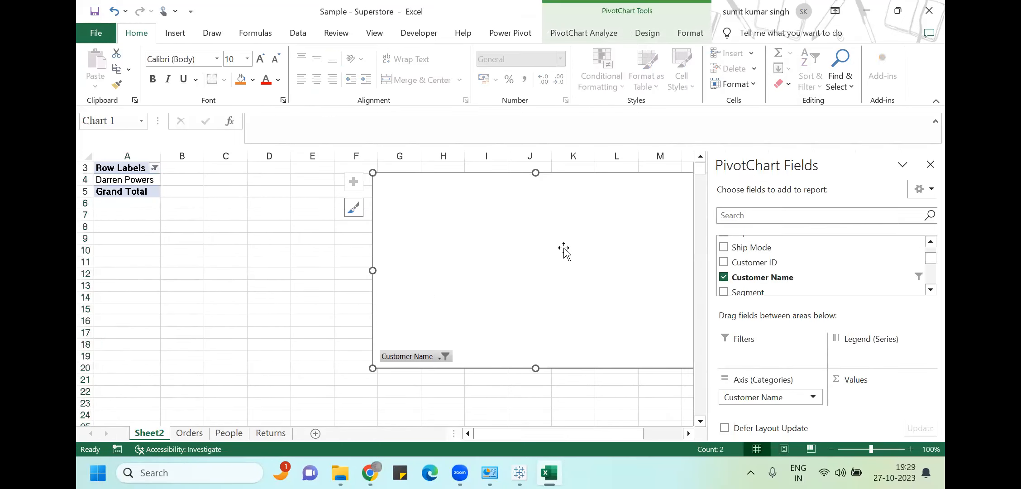
Add Segment and Sum of Profit to the PivotChart, giving one Consumer bar of 241.4524
left_click(931, 288)
left_click(930, 289)
left_click(931, 289)
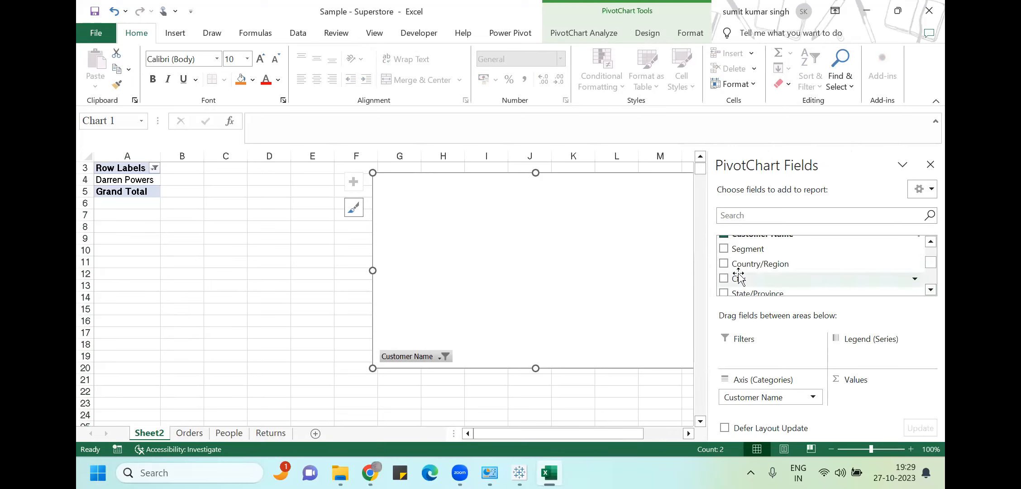
left_click(724, 249)
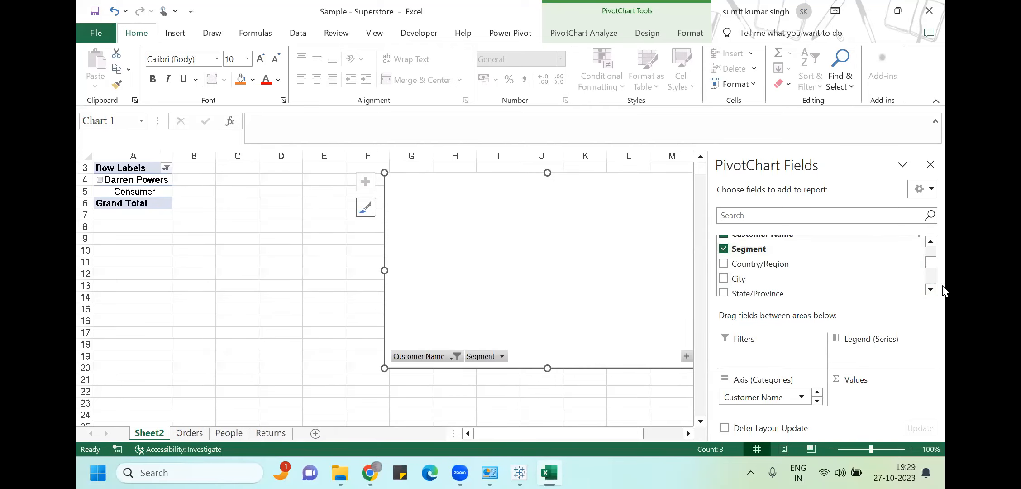
left_click(931, 290)
left_click_drag(931, 291, 931, 291)
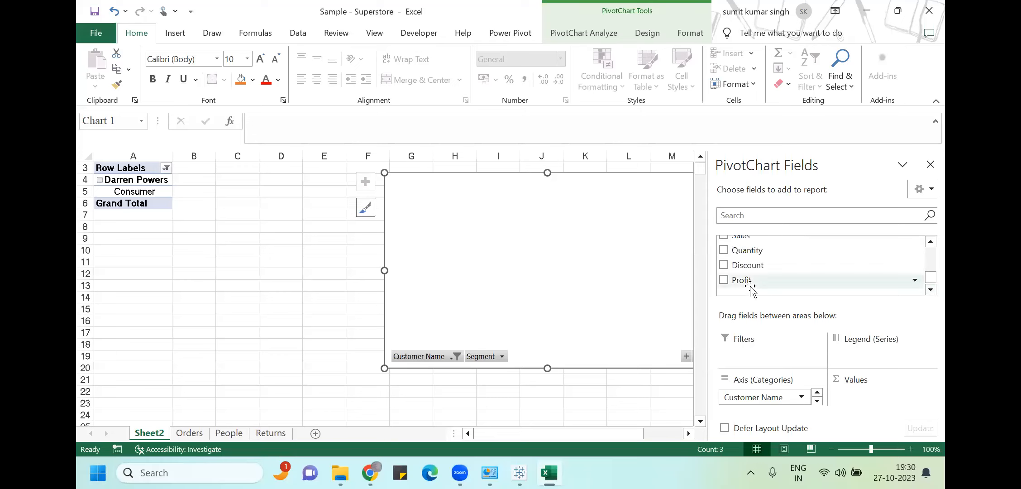
left_click(723, 280)
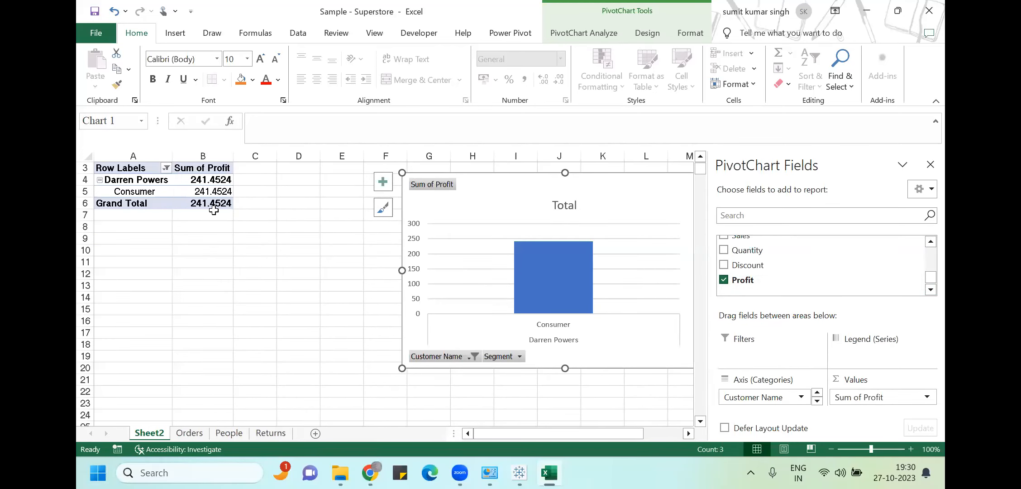
left_click(528, 97)
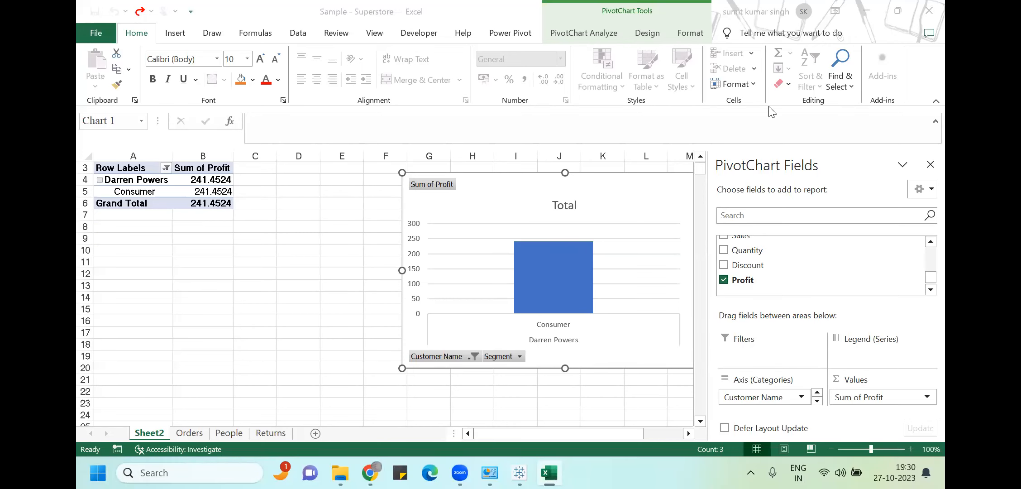
key("alt+Tab")
key("alt+Tab")
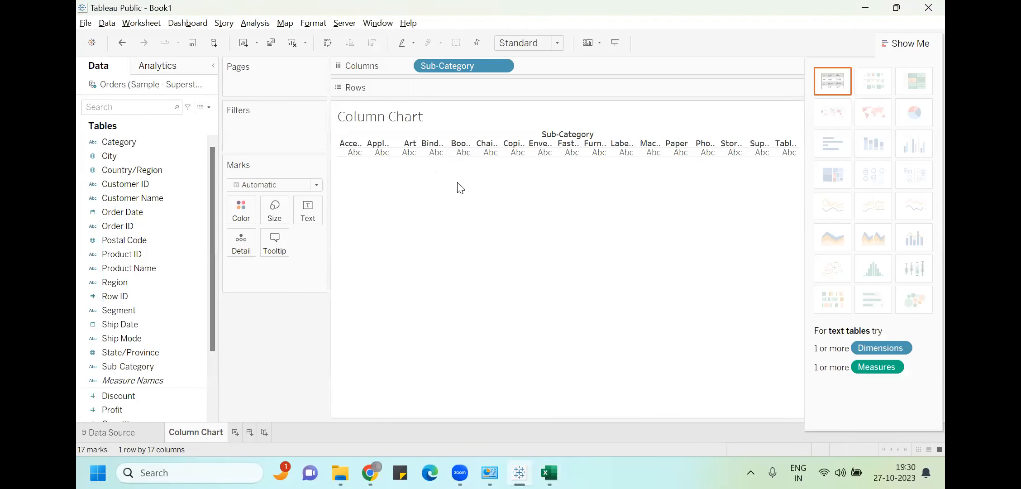
Remove Sub-Category from the view and add a Customer Name filter, unticking customers in its list
left_click_drag(448, 68, 383, 98)
left_click_drag(142, 199, 262, 126)
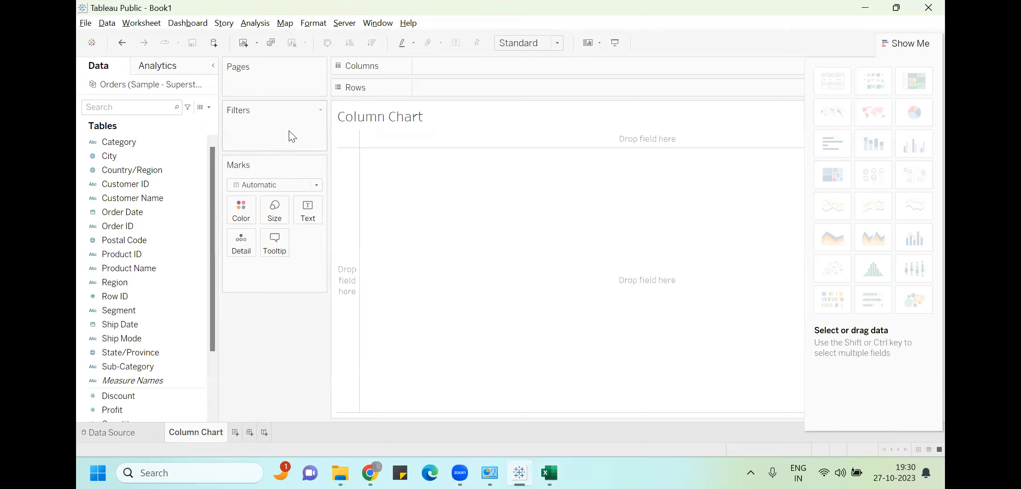
left_click_drag(163, 198, 293, 129)
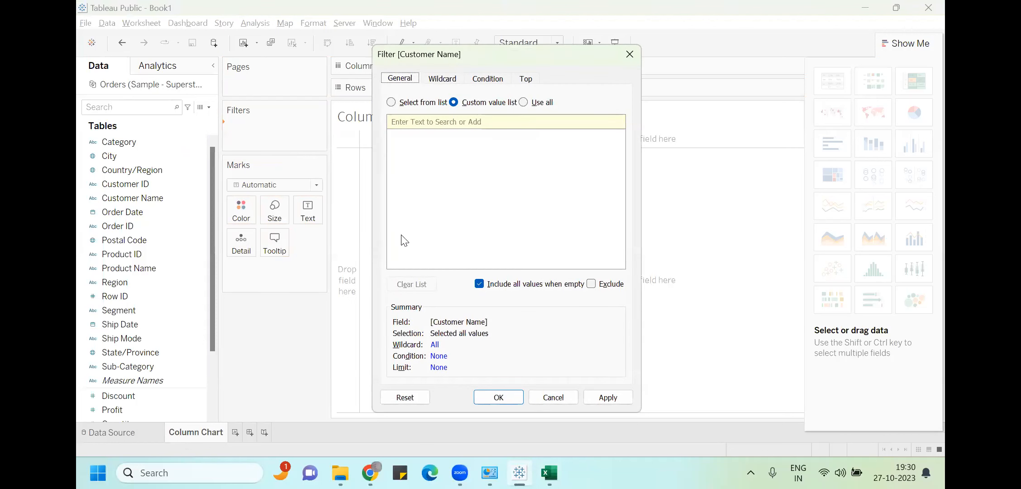
left_click(392, 103)
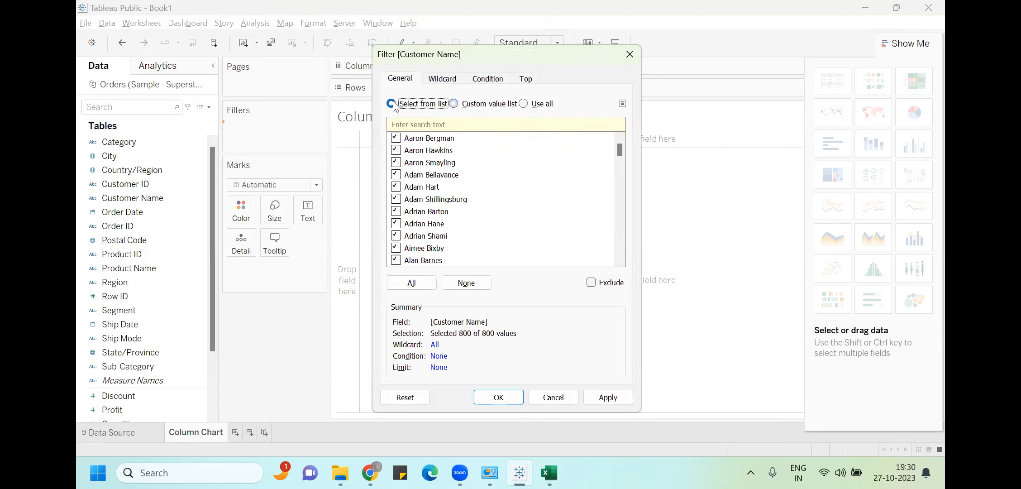
left_click(396, 139)
left_click(396, 108)
left_click(630, 54)
List every Customer Name on Rows and check the Consumer entry in the Excel pivot
left_click_drag(152, 199, 489, 86)
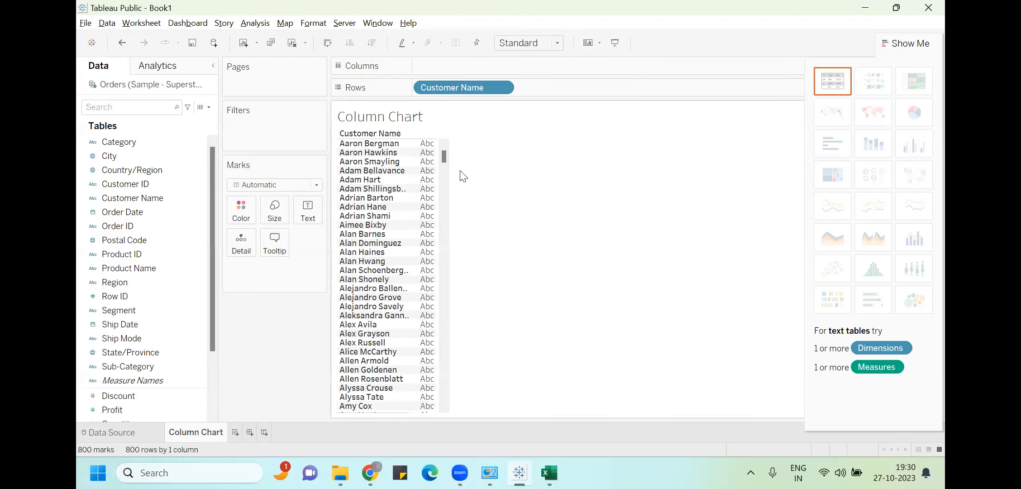
left_click(156, 255)
left_click(160, 269)
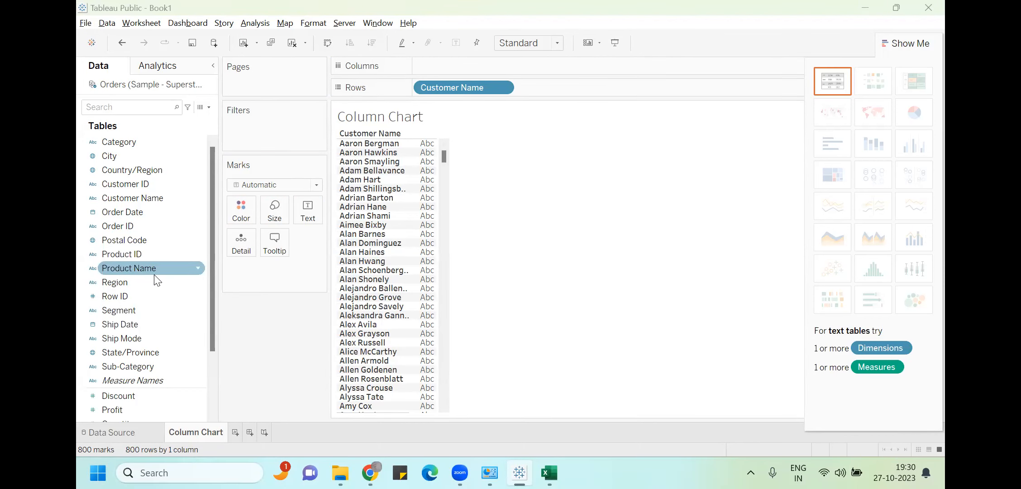
key("alt+Tab")
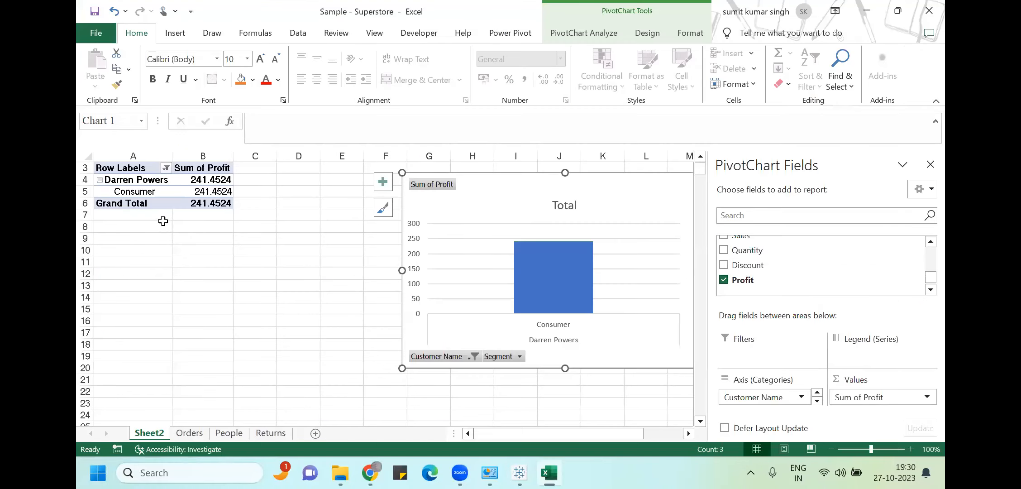
left_click(155, 191)
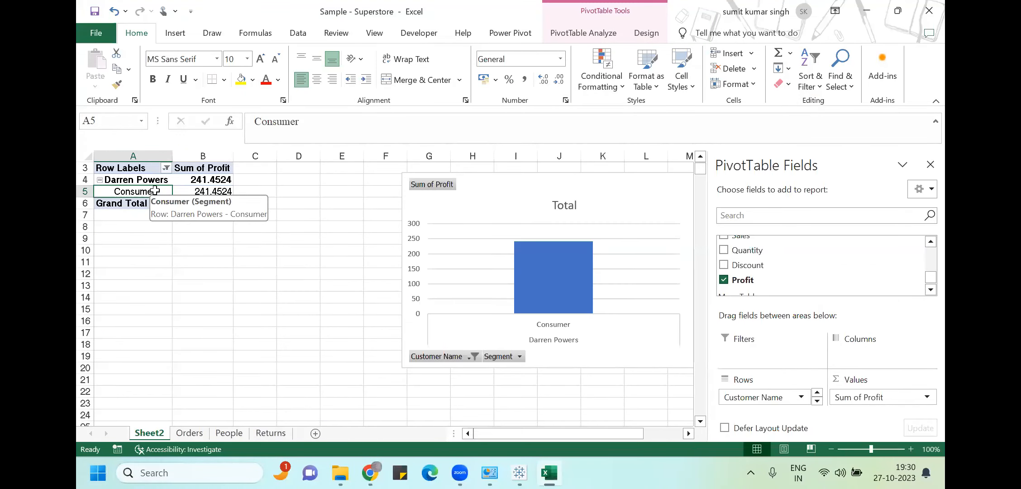
key("alt+Tab")
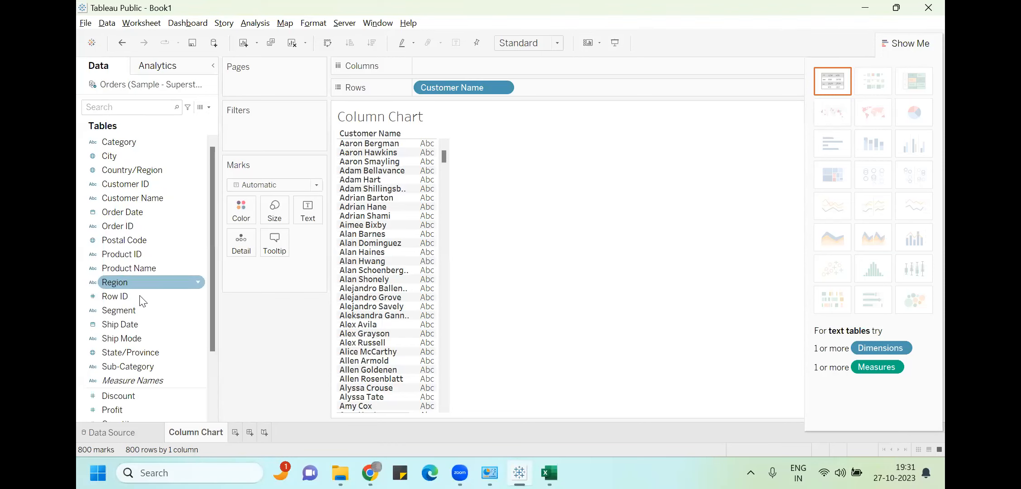
Add a Segment filter that keeps only Consumer
left_click_drag(135, 308, 275, 135)
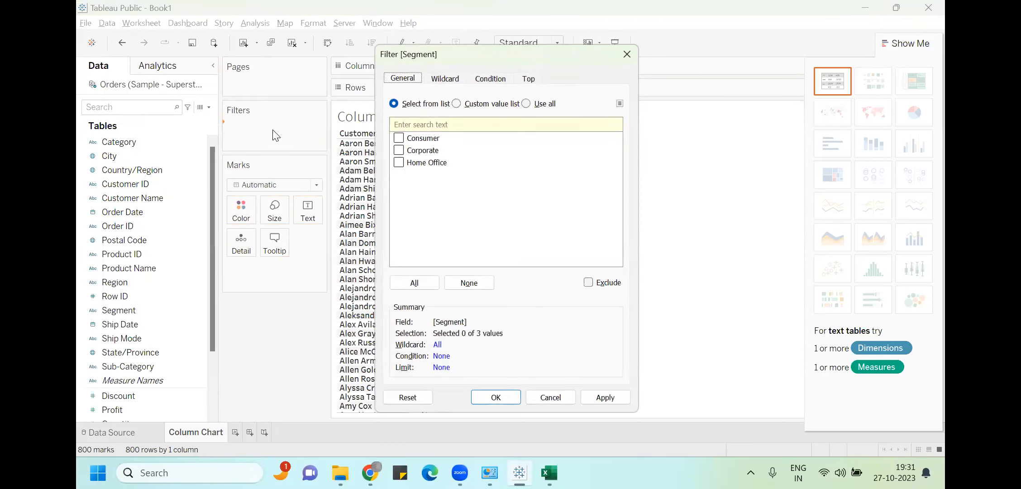
left_click(398, 139)
left_click(497, 397)
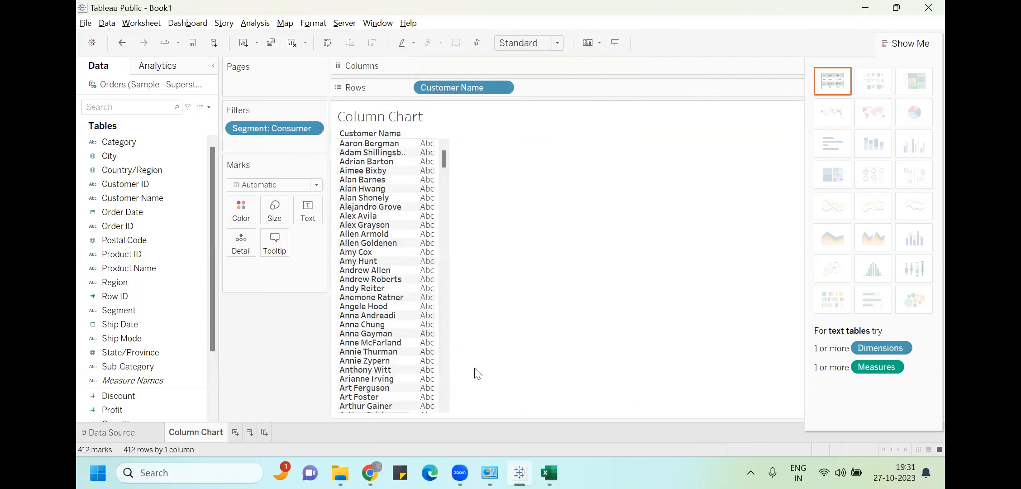
Drag Profit onto Text so each customer's summed profit appears beside their name
left_click(138, 410)
left_click_drag(138, 410, 311, 219)
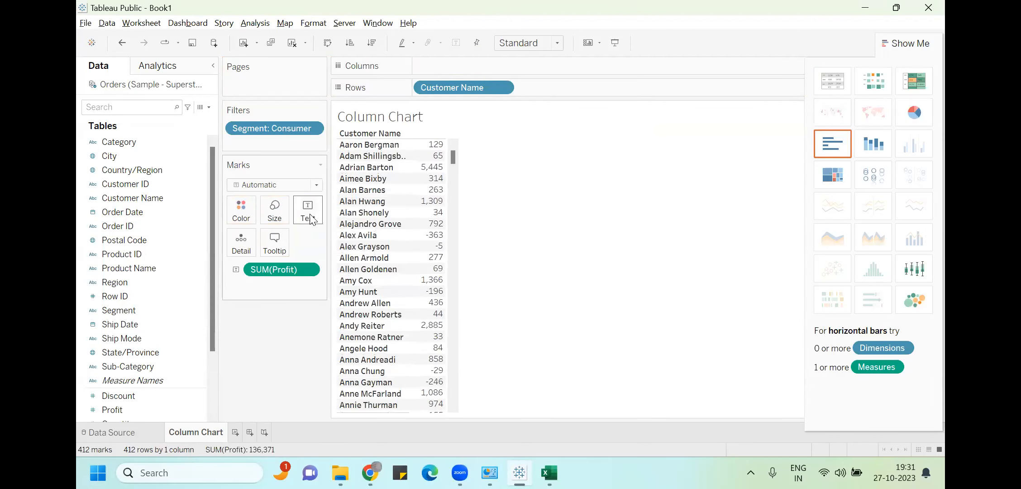
scroll(407, 226, "down", 3)
scroll(408, 226, "down", 3)
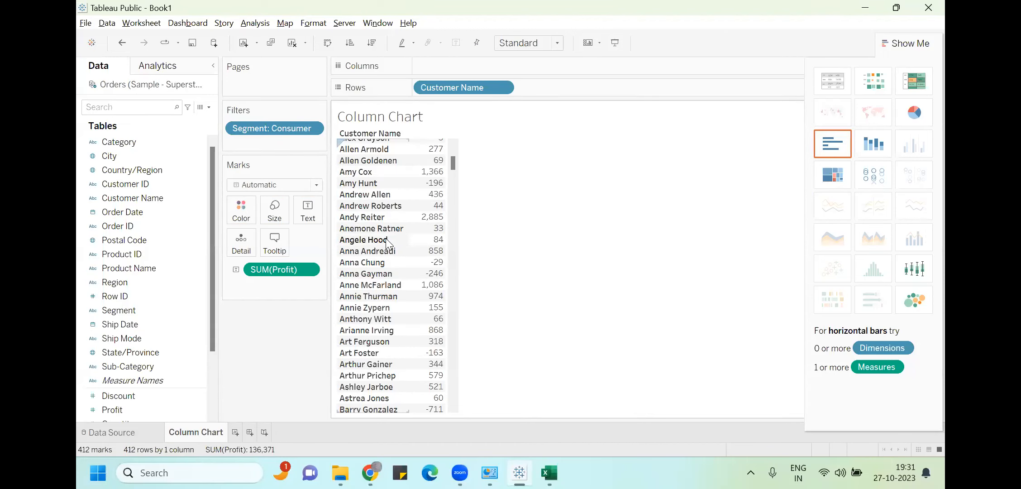
scroll(401, 231, "down", 3)
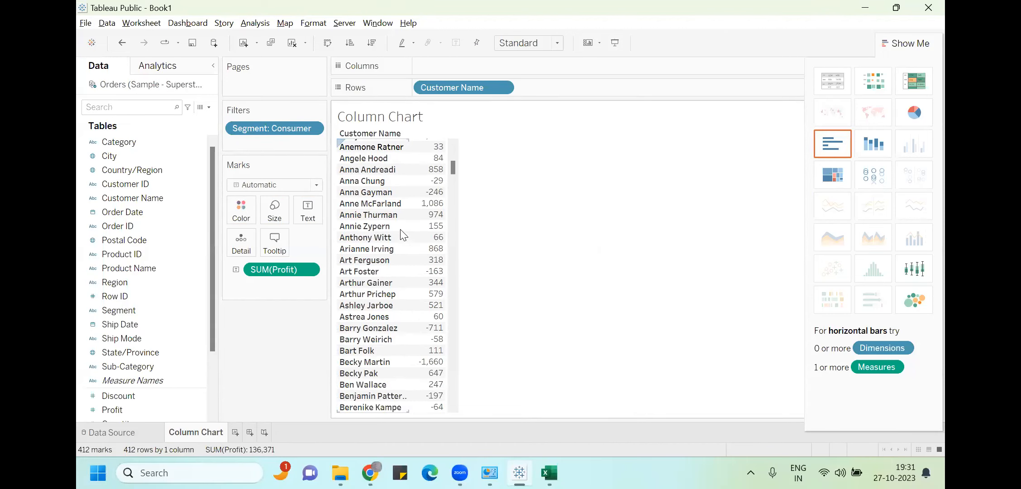
scroll(403, 236, "down", 6)
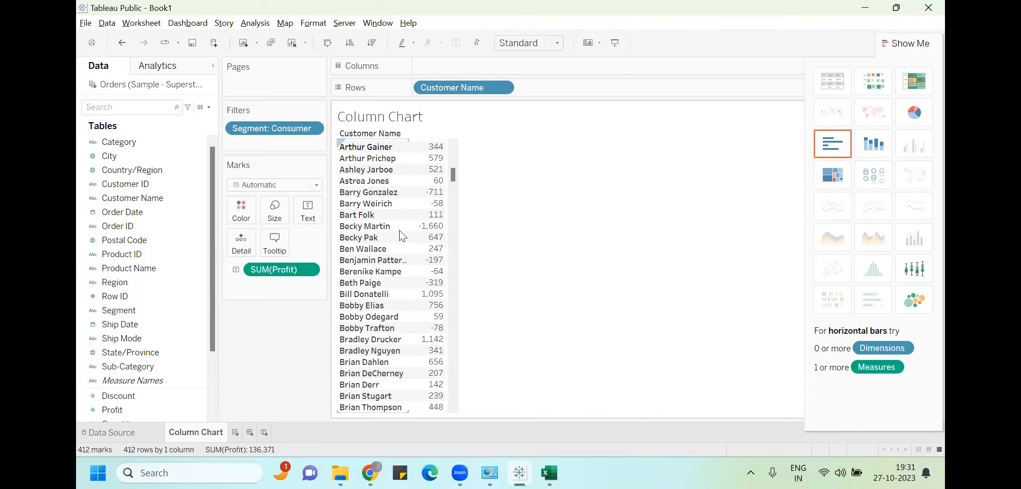
scroll(401, 236, "down", 9)
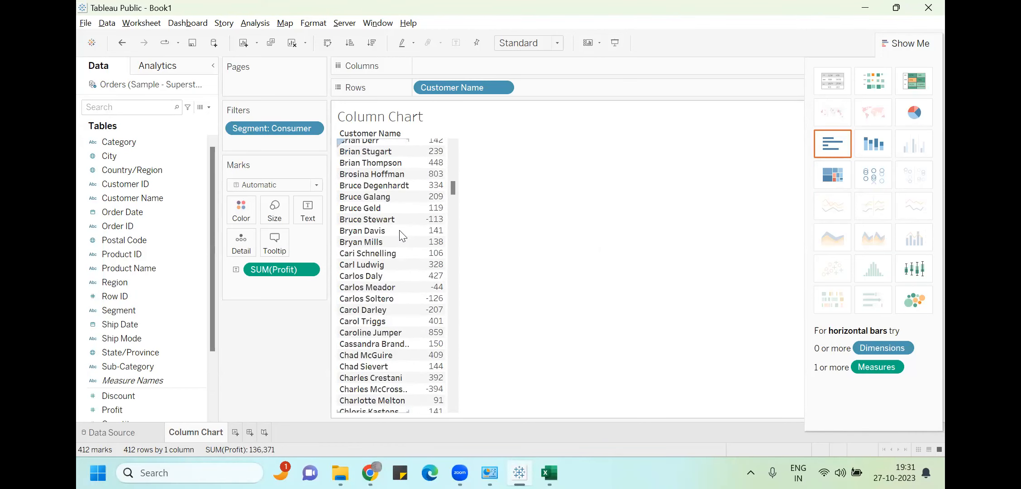
scroll(401, 236, "down", 8)
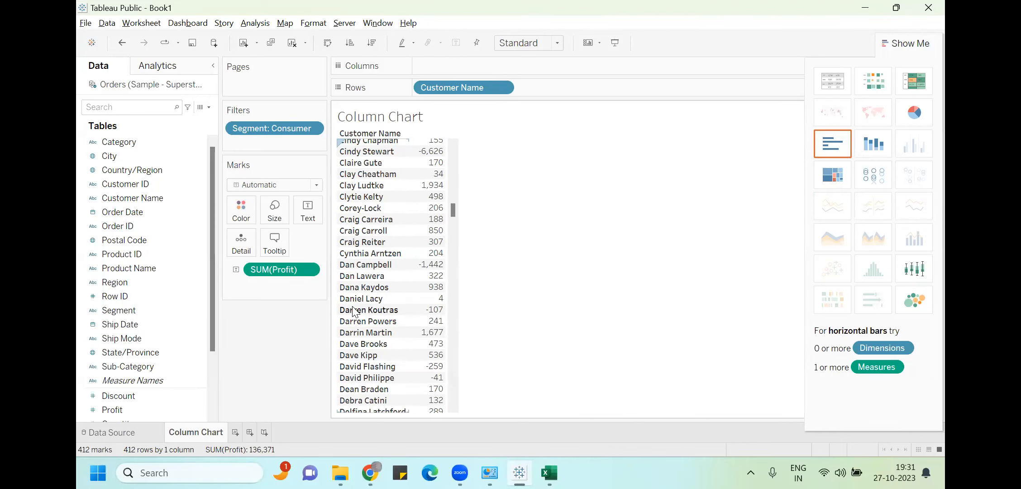
Check one customer's profit value against Excel and set the view to Fit Height
left_click(428, 321)
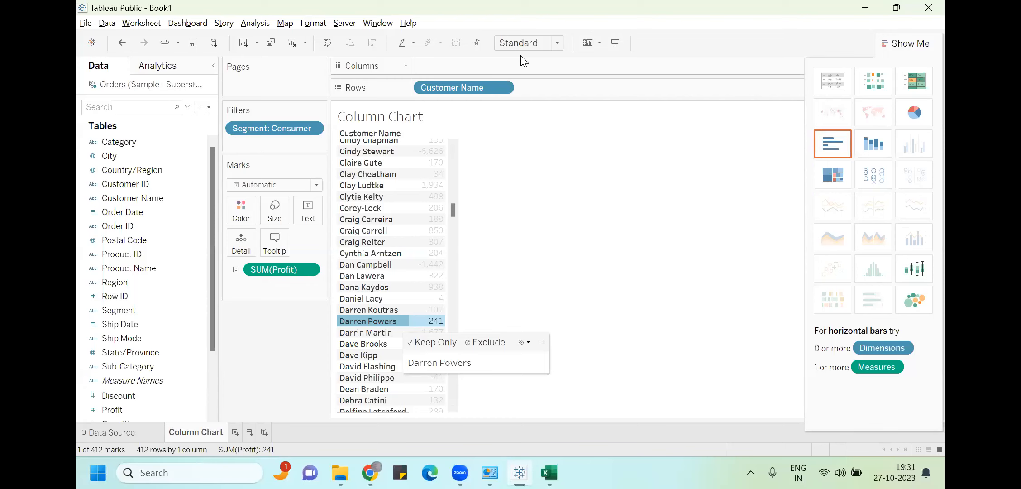
left_click(558, 43)
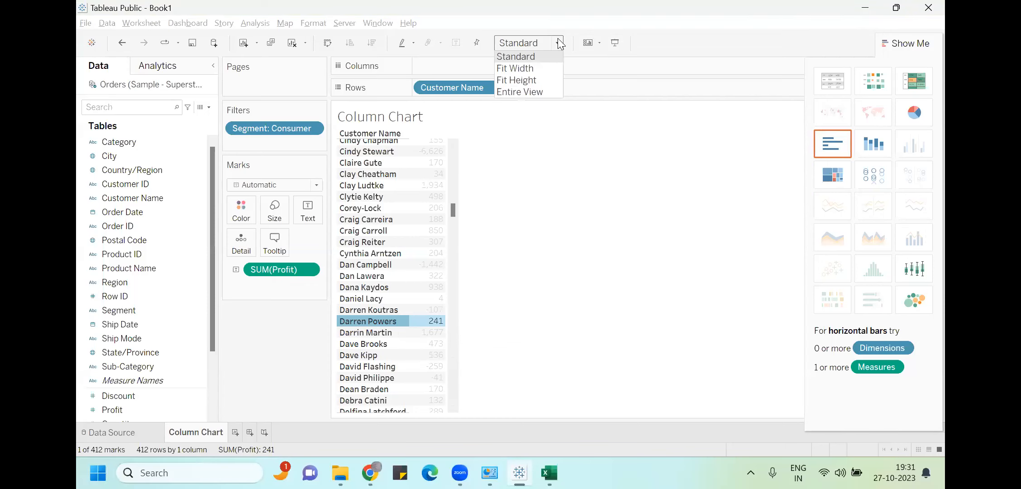
left_click(543, 85)
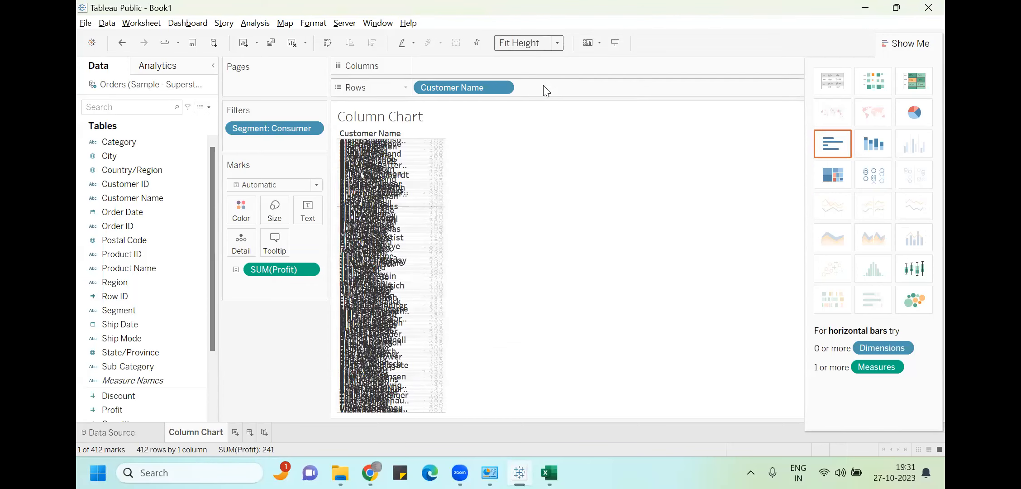
Set Fit Width, close Show Me, and drag Customer Name, SUM(Profit) and the Segment filter off
left_click(557, 43)
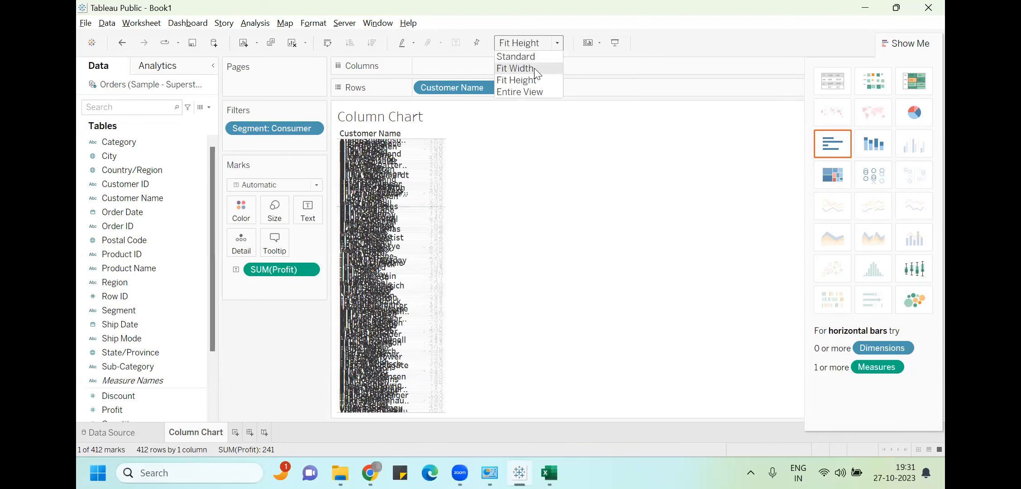
left_click(551, 63)
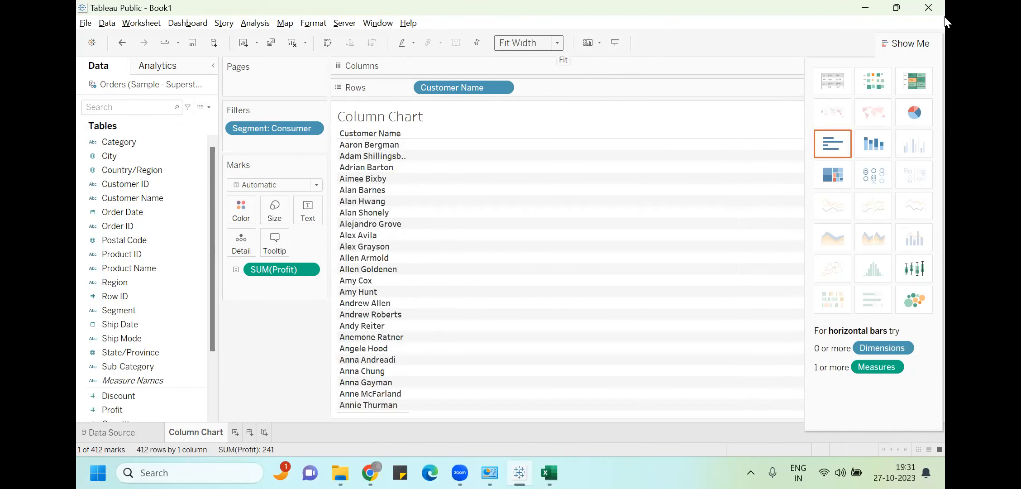
left_click(901, 43)
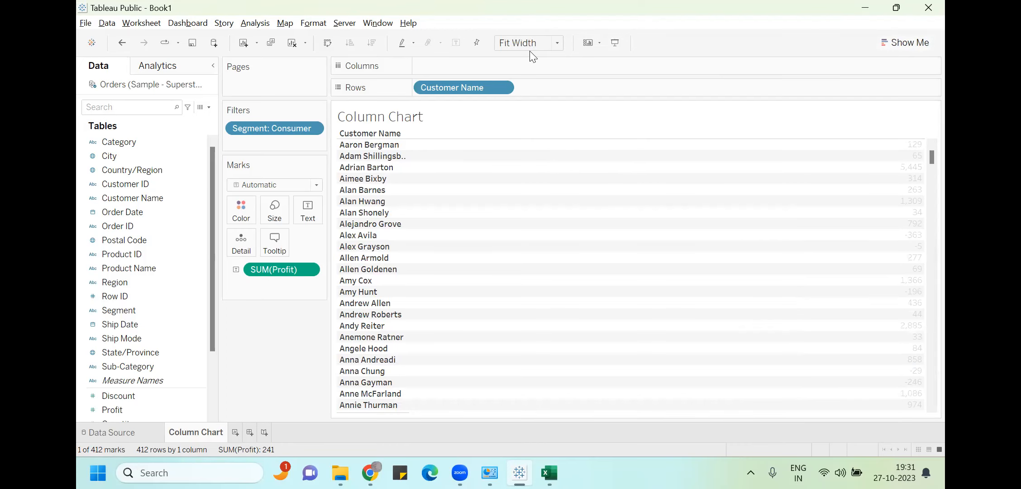
left_click_drag(453, 87, 118, 282)
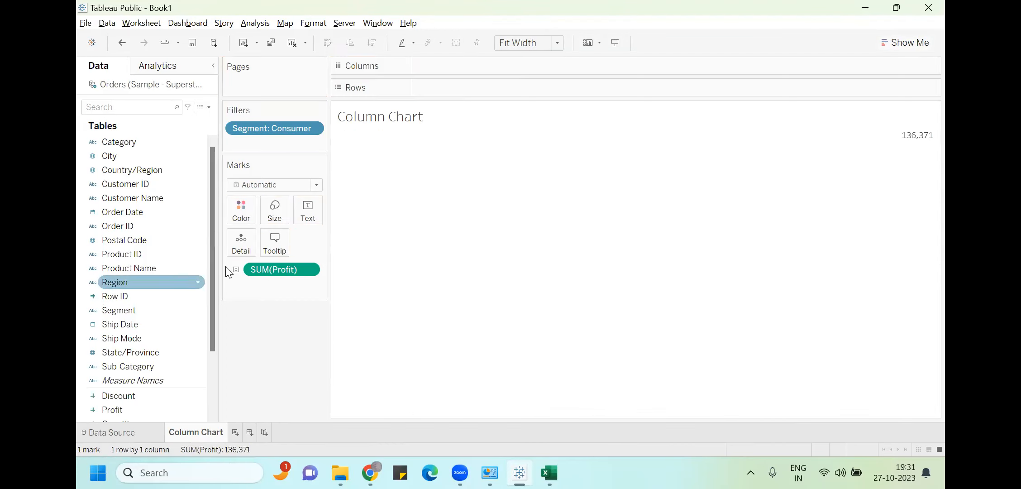
left_click_drag(264, 271, 136, 172)
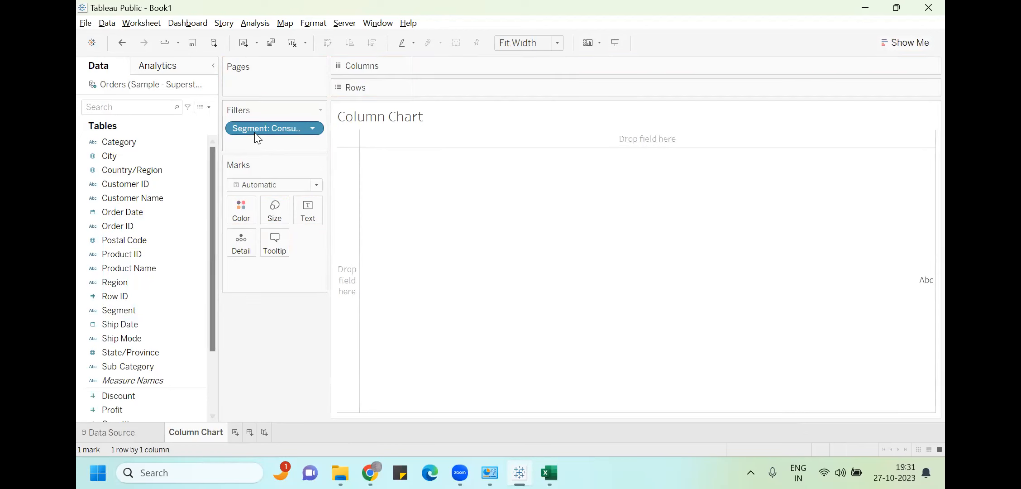
left_click_drag(253, 133, 108, 266)
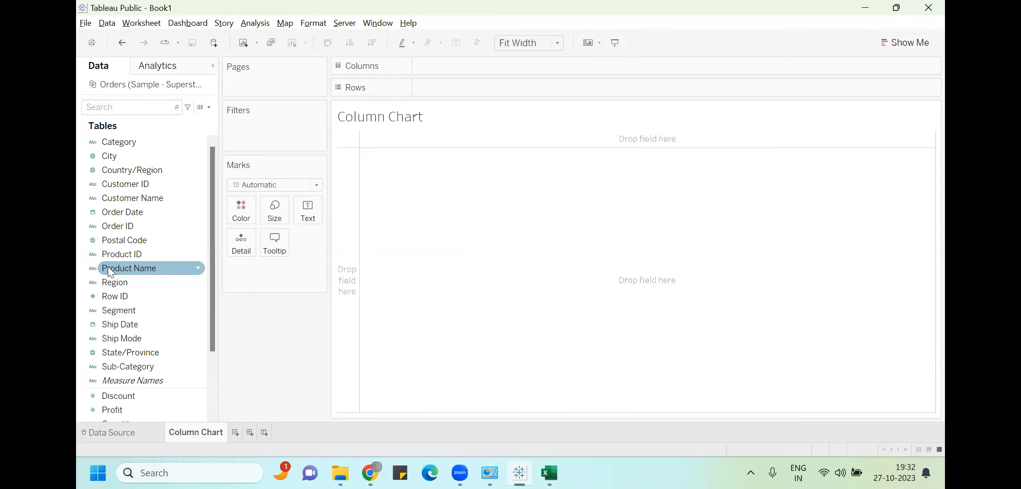
key("alt+Tab")
key("alt+Tab")
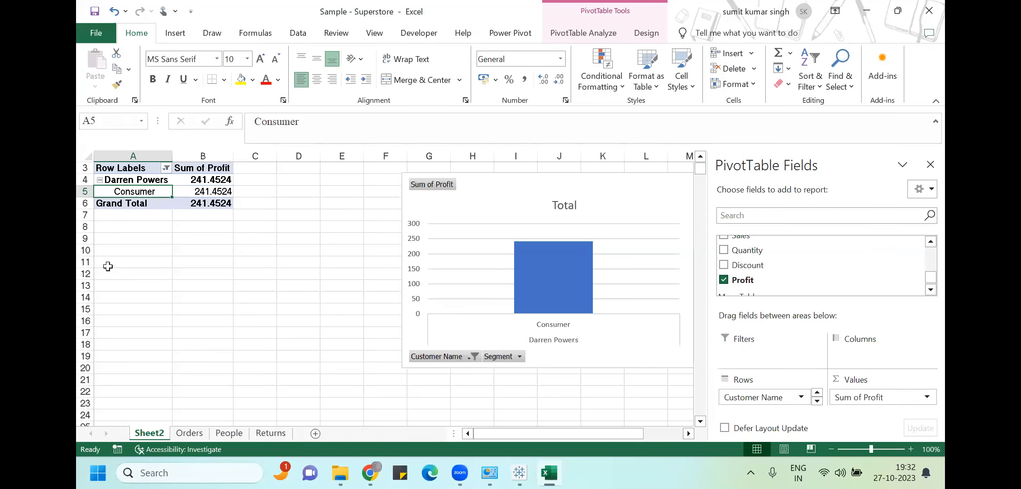
key("alt+Tab")
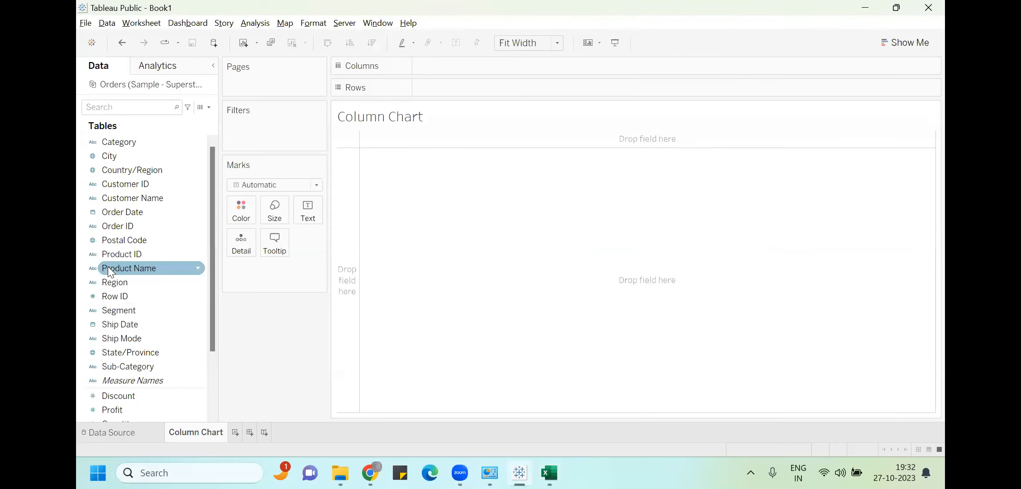
Plot SUM(Sales) as vertical columns per Sub-Category and label each bar with its sales value
left_click_drag(137, 365, 454, 65)
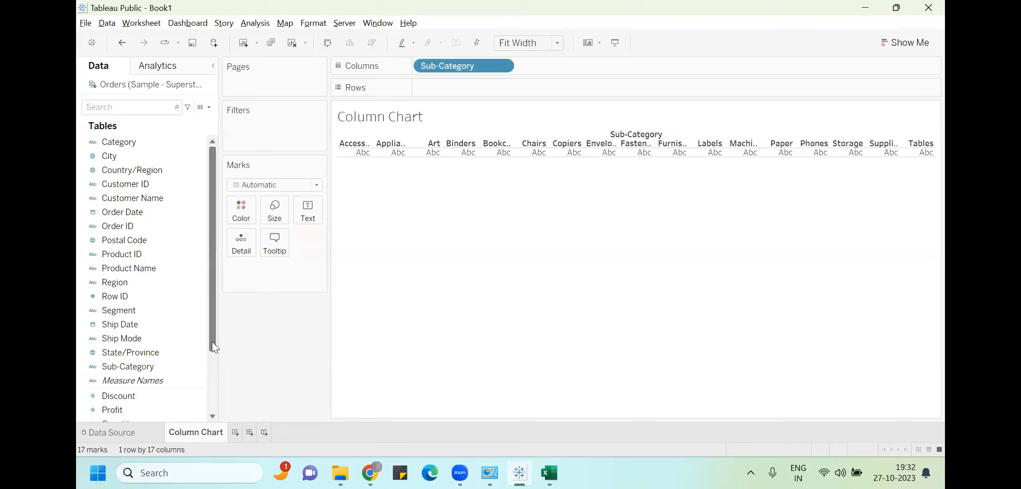
scroll(212, 341, "down", 1)
mouse_move(137, 395)
left_mouse_down()
mouse_move(452, 56)
mouse_move(472, 84)
left_mouse_up()
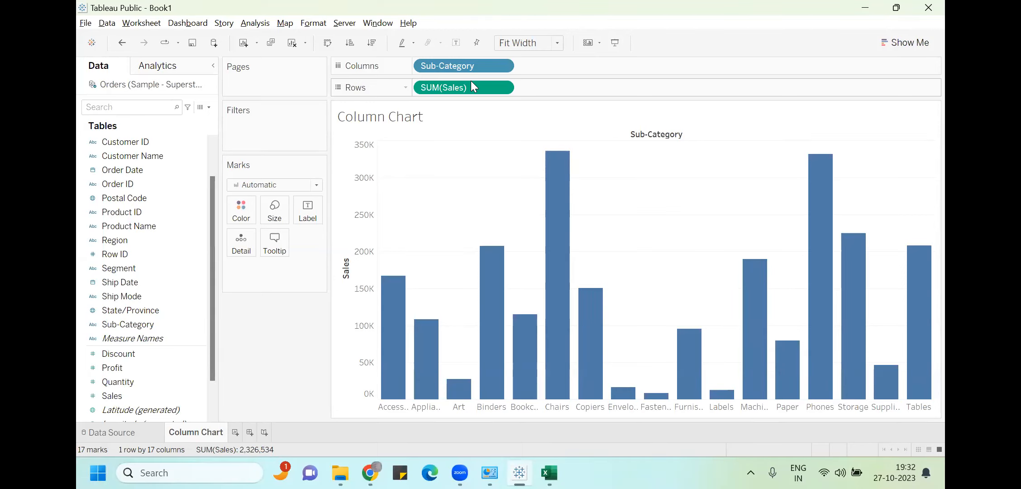
key("ctrl+w")
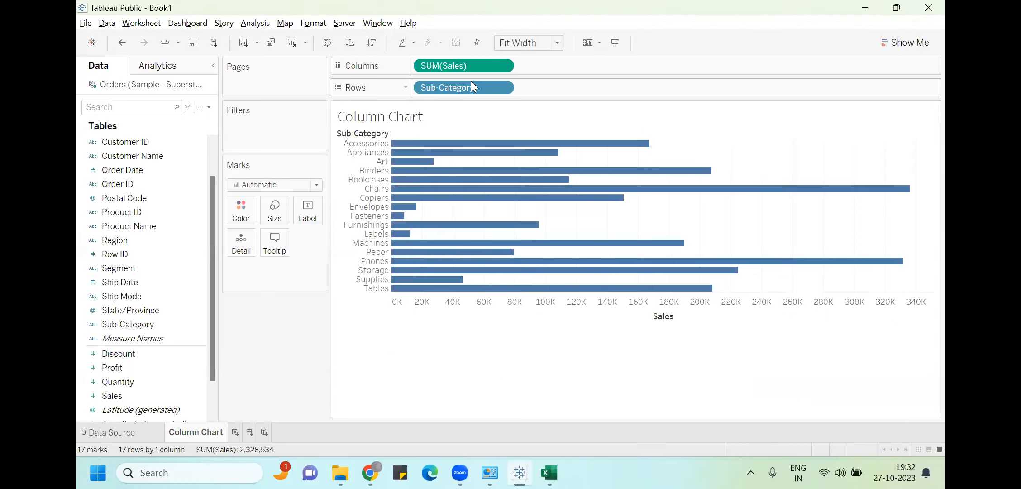
key("ctrl+w")
key("ctrl+w")
key("ctrl+w")
key("ctrl+w")
key("ctrl+w")
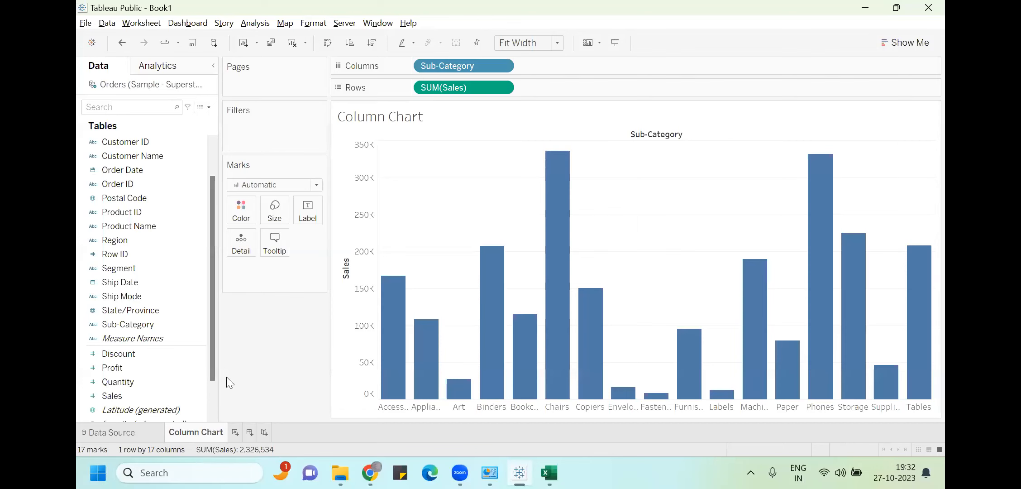
left_click_drag(156, 397, 317, 217)
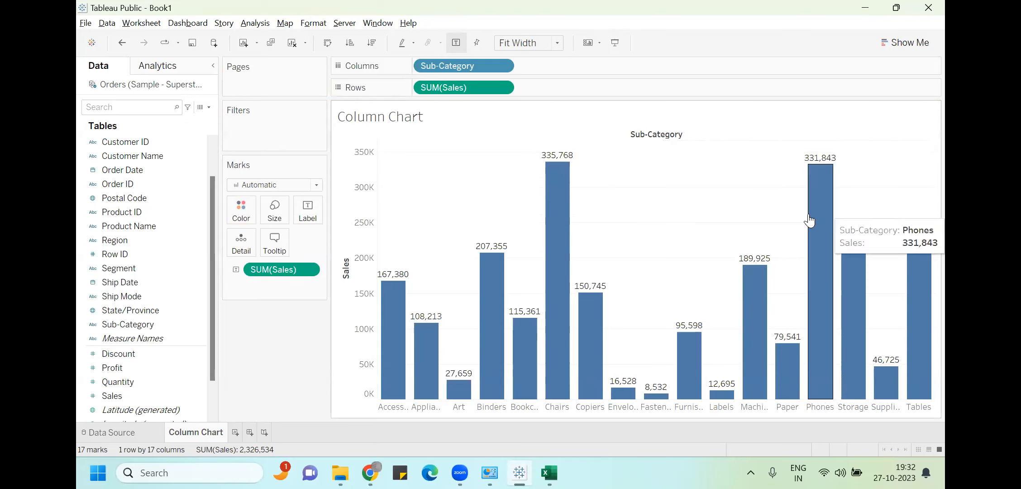
Choose the red swatch from the Marks card Color palette for the Sales bars
left_click(242, 213)
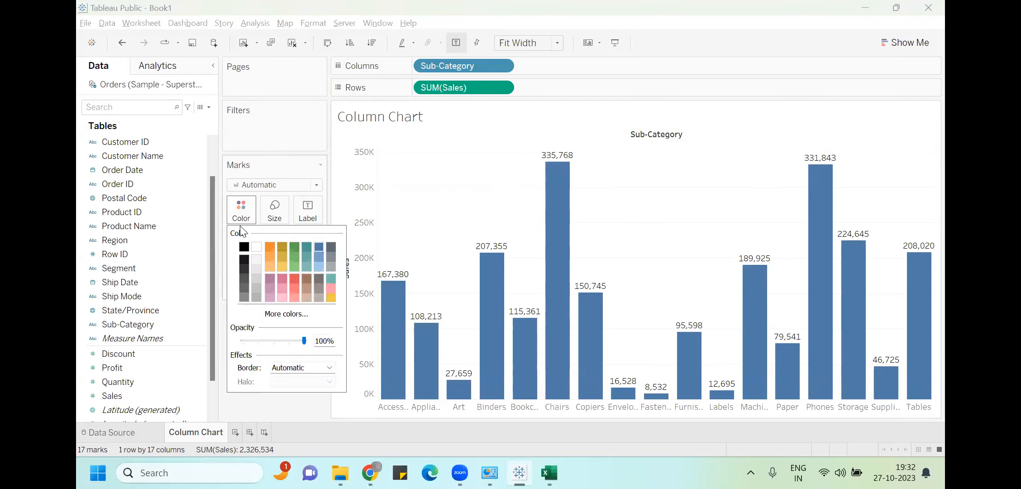
left_click(293, 280)
left_click(272, 117)
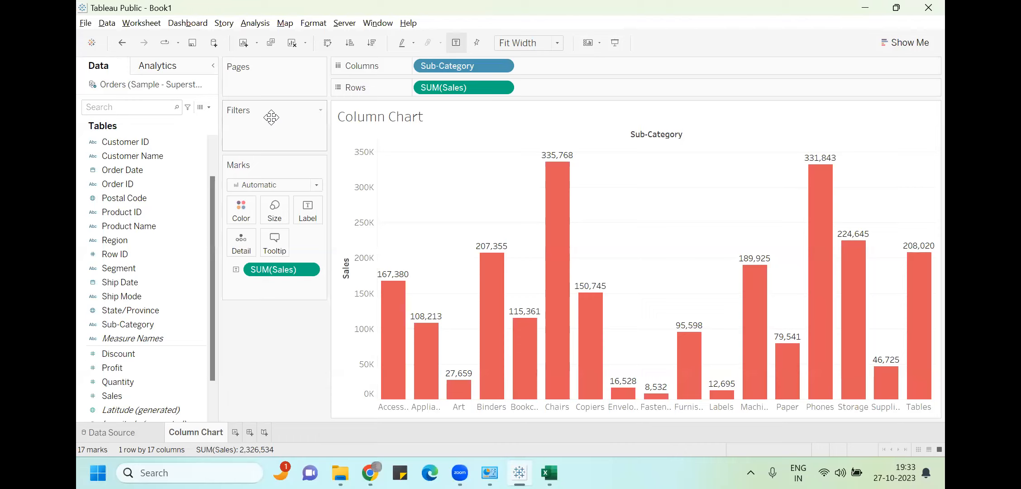
left_click(309, 73)
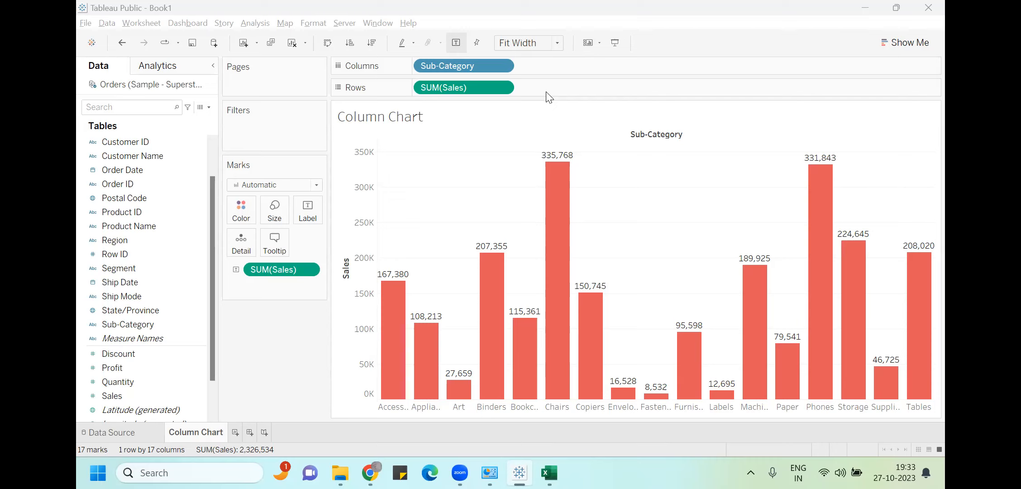
Add a new worksheet with all Product Name members on Rows, then return to Column Chart
left_click(235, 431)
left_click_drag(154, 157, 471, 86)
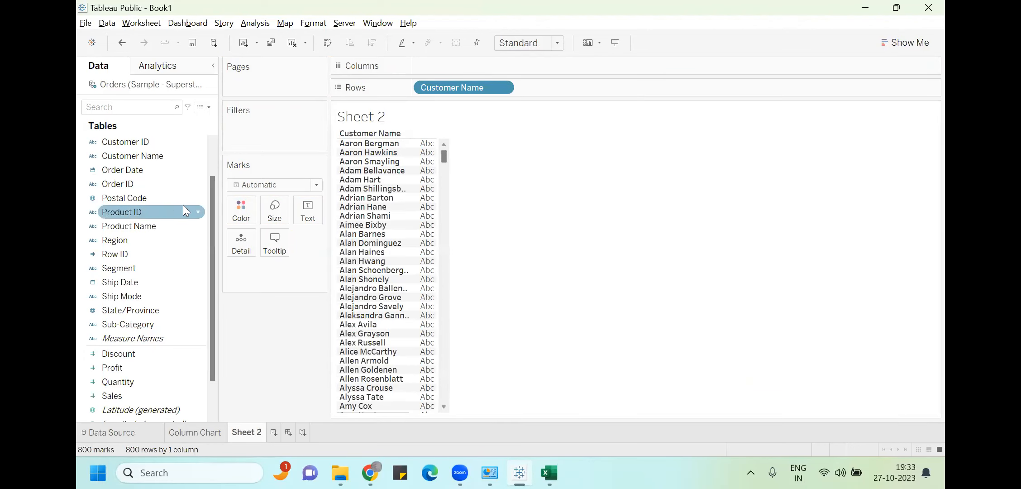
left_click(272, 432)
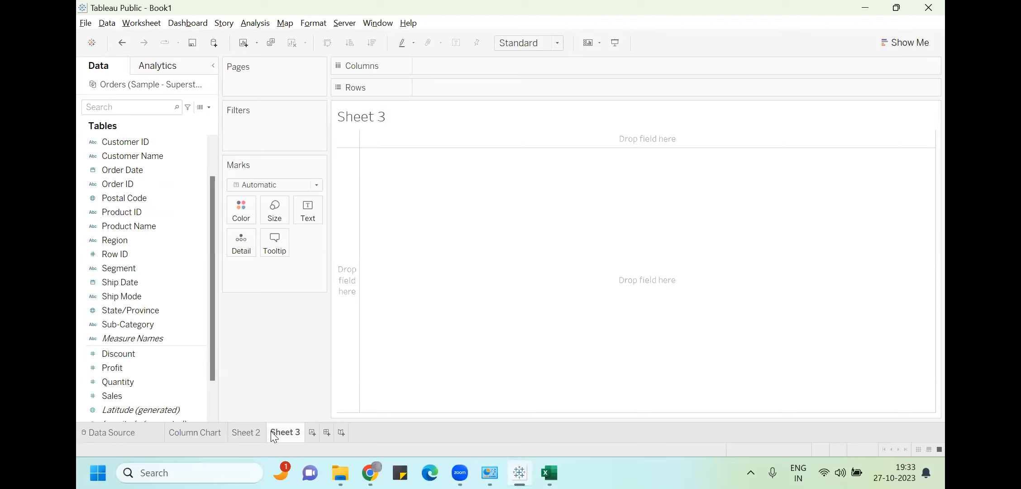
left_click_drag(147, 221, 476, 87)
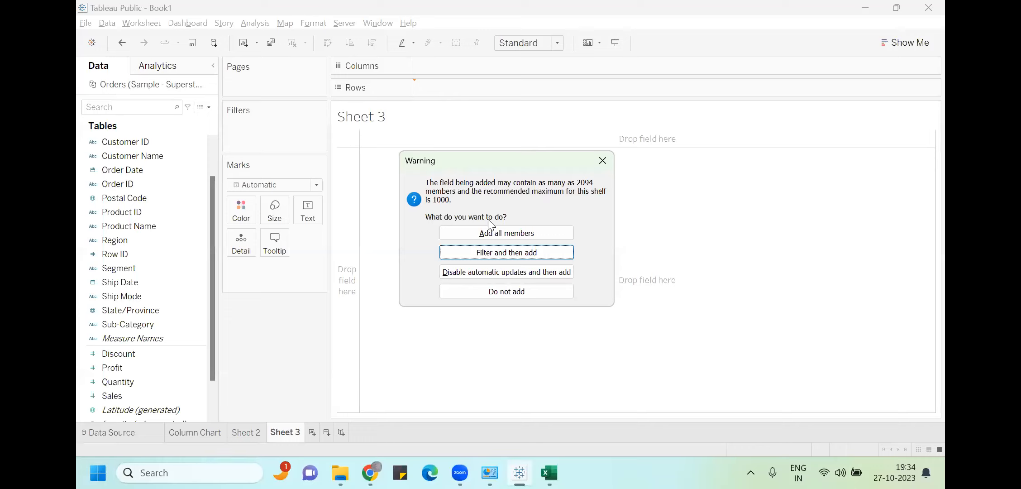
left_click(533, 228)
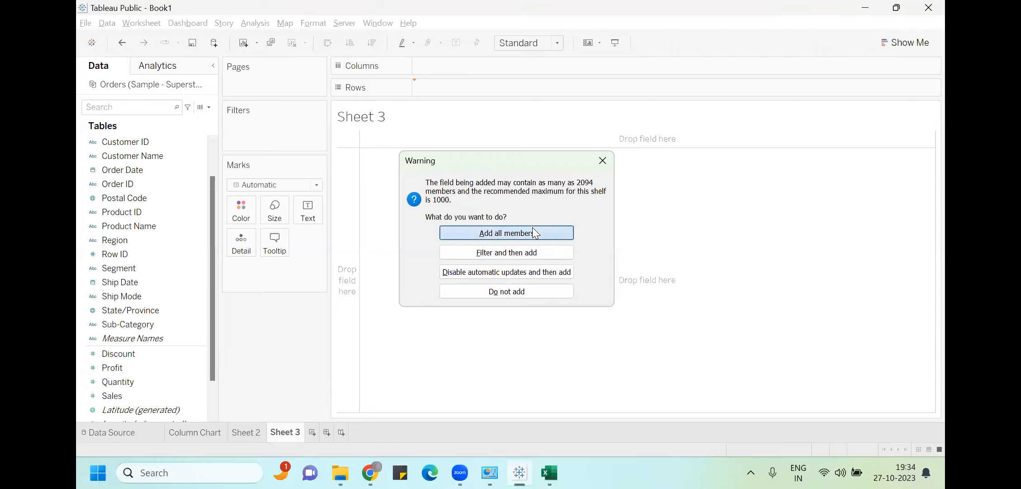
left_click_drag(444, 160, 481, 161)
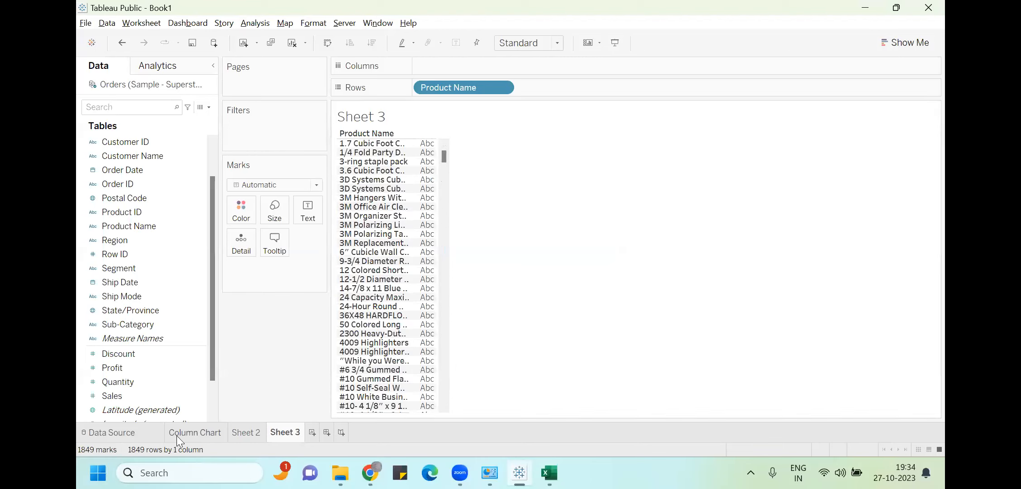
left_click(189, 435)
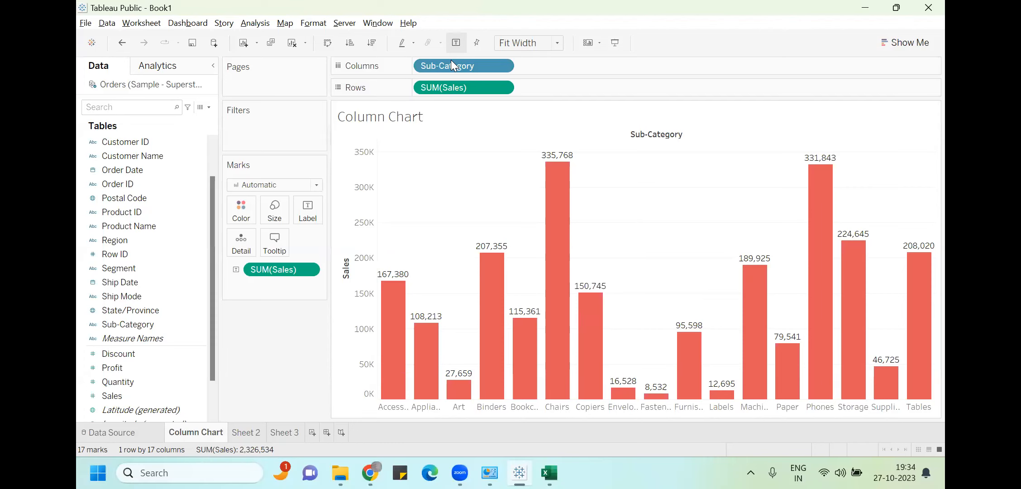
Swap rows and columns back to vertical Sales columns, then open the Tableau Desktop download page in Chrome
left_click(329, 45)
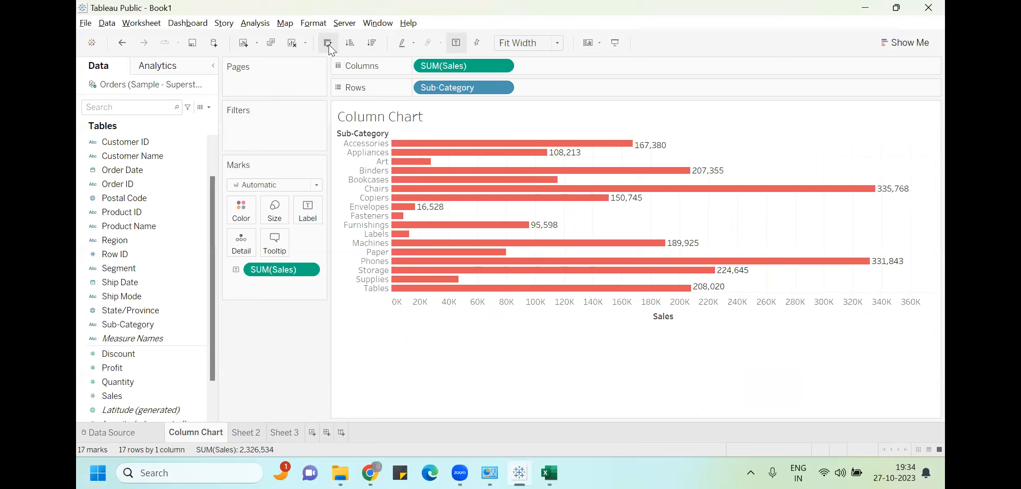
left_click(329, 45)
left_click(329, 45)
left_click(329, 44)
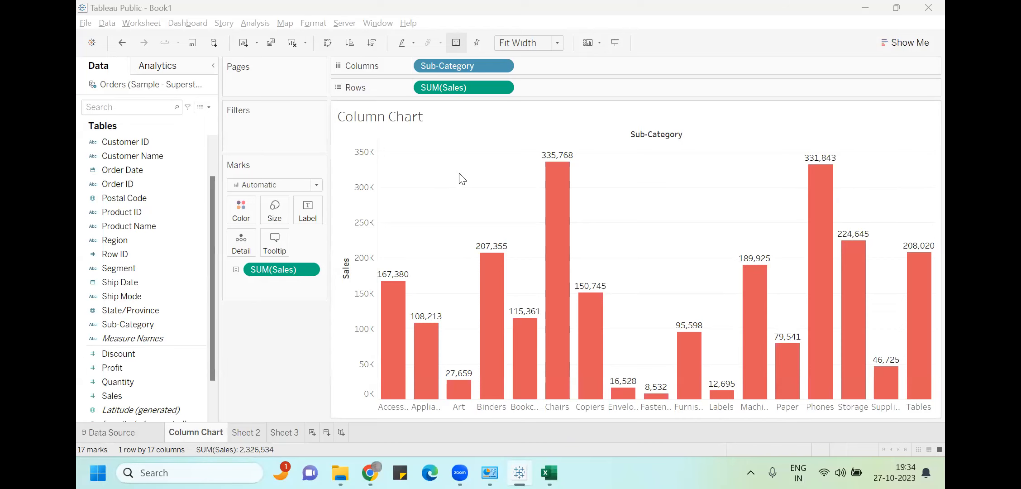
left_click(370, 473)
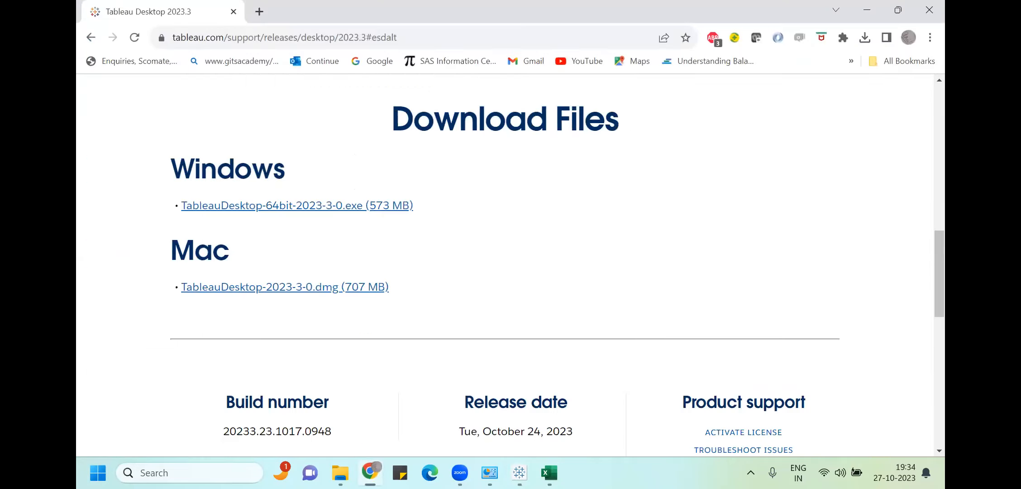
left_click(260, 9)
type("www")
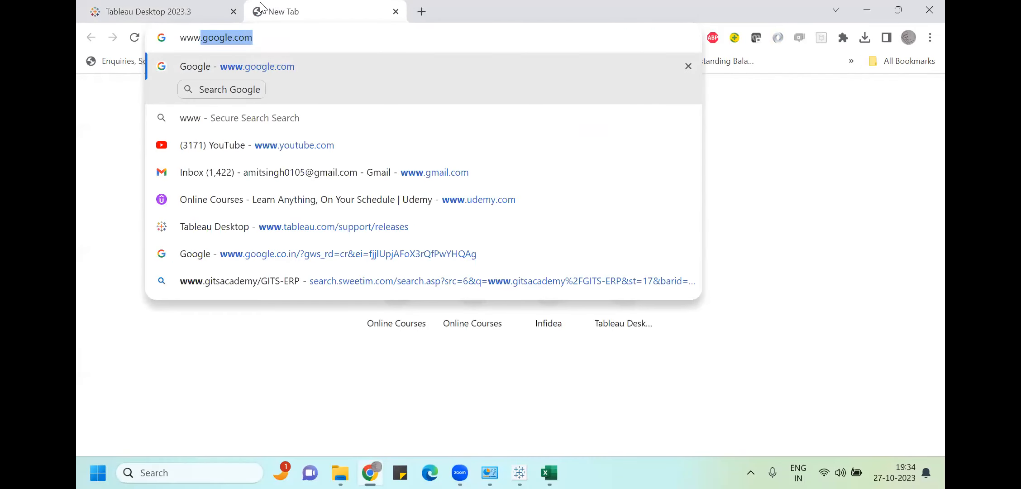
type(".")
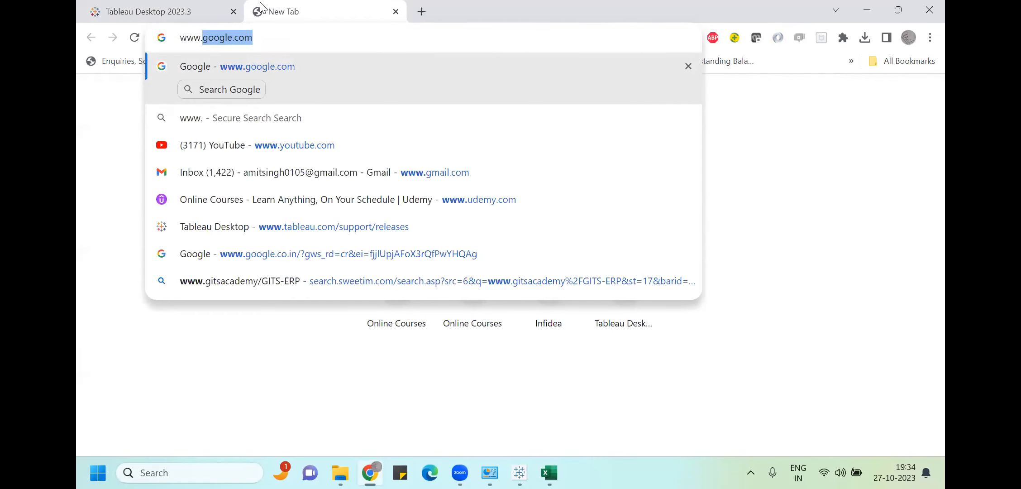
type("public")
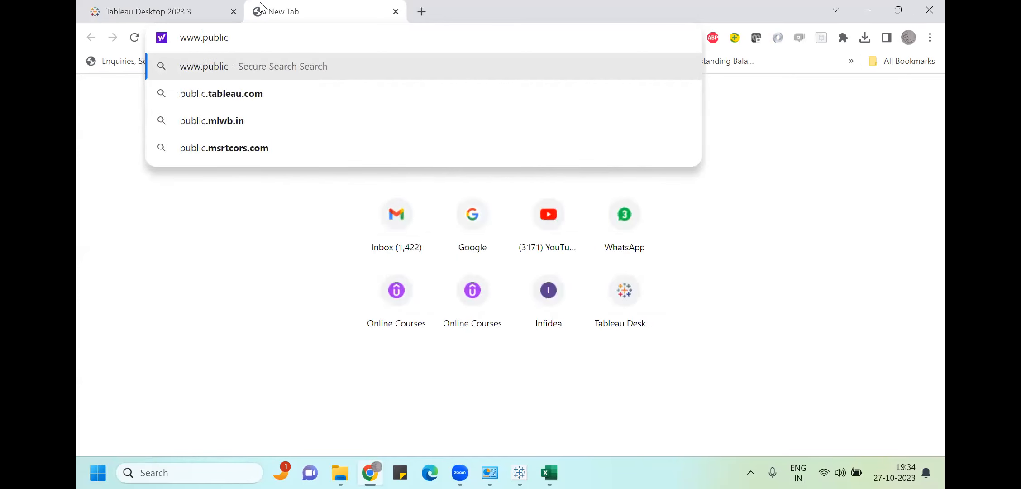
type(".tabl")
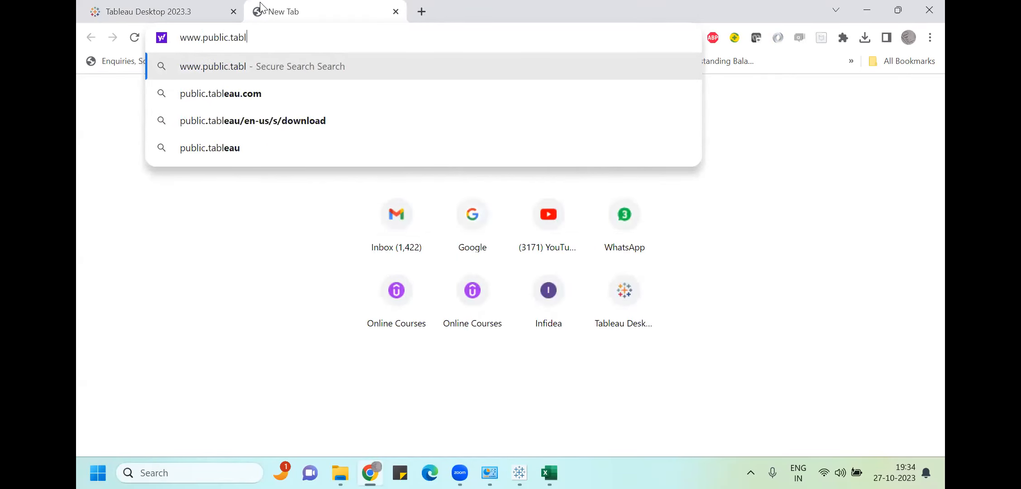
type("eau")
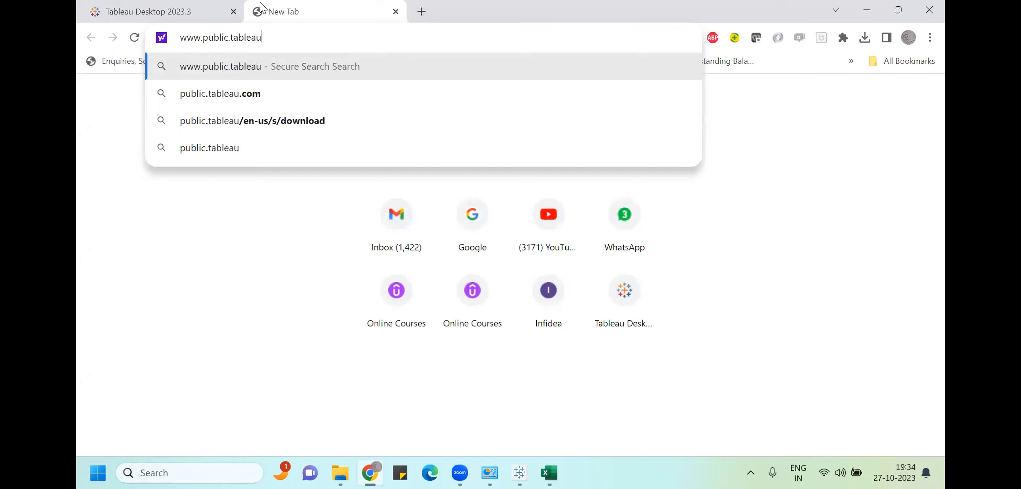
type(".com/s/")
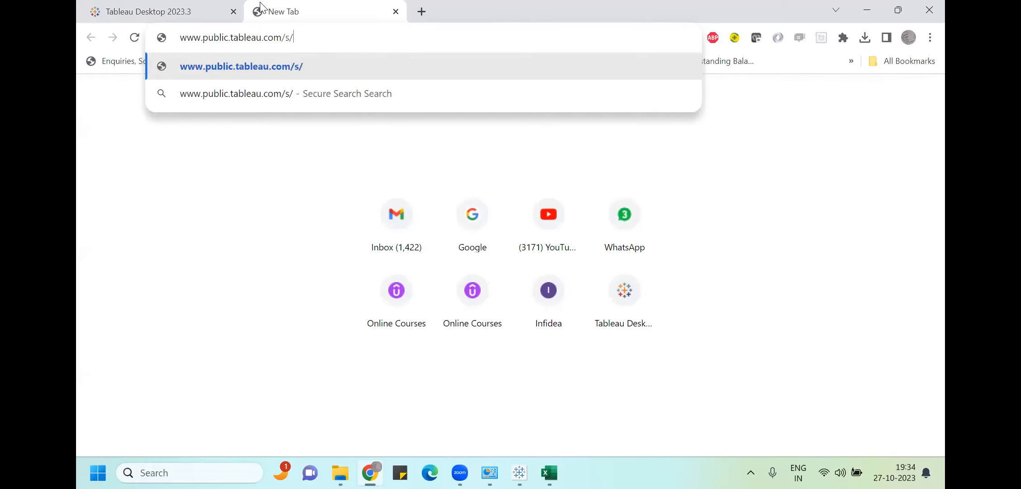
key("Return")
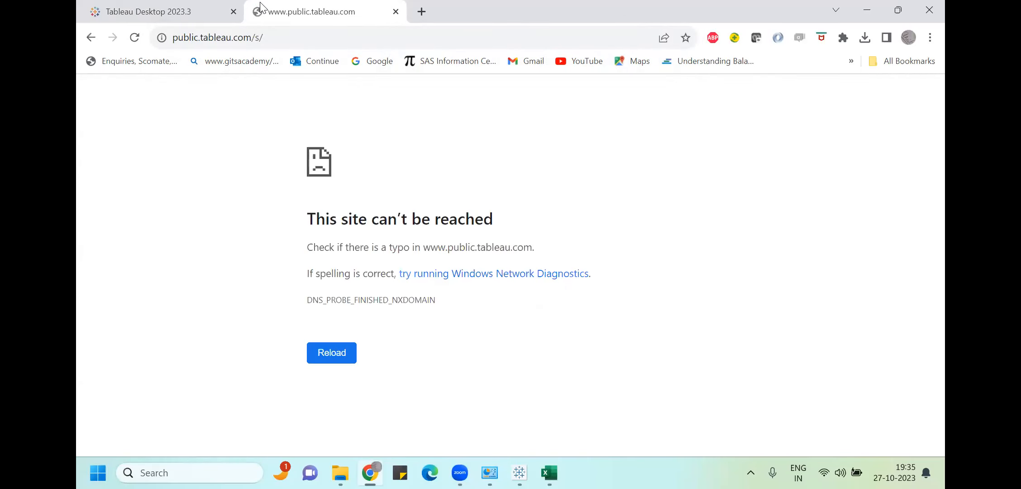
Search Google for 'download tableau public' and open the Download Now | Tableau Public result
left_click(237, 36)
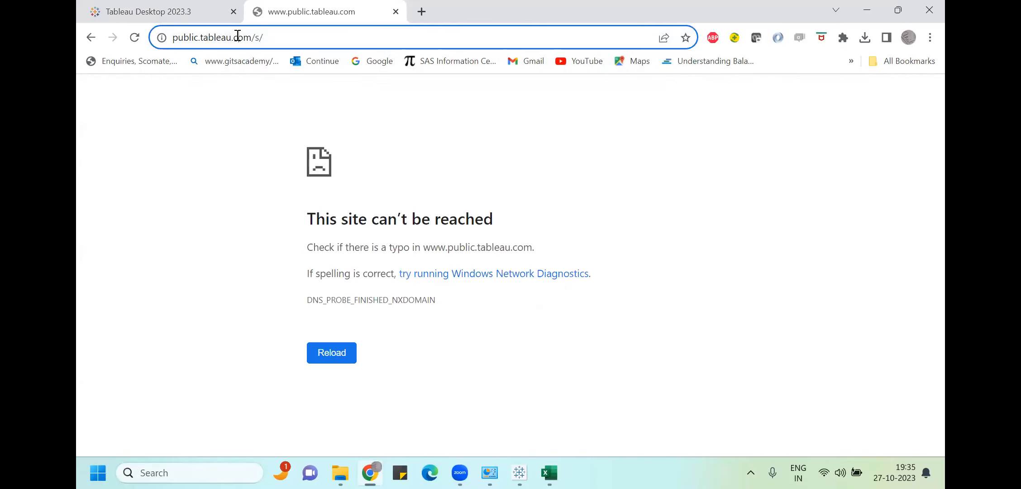
type("go")
key("Return")
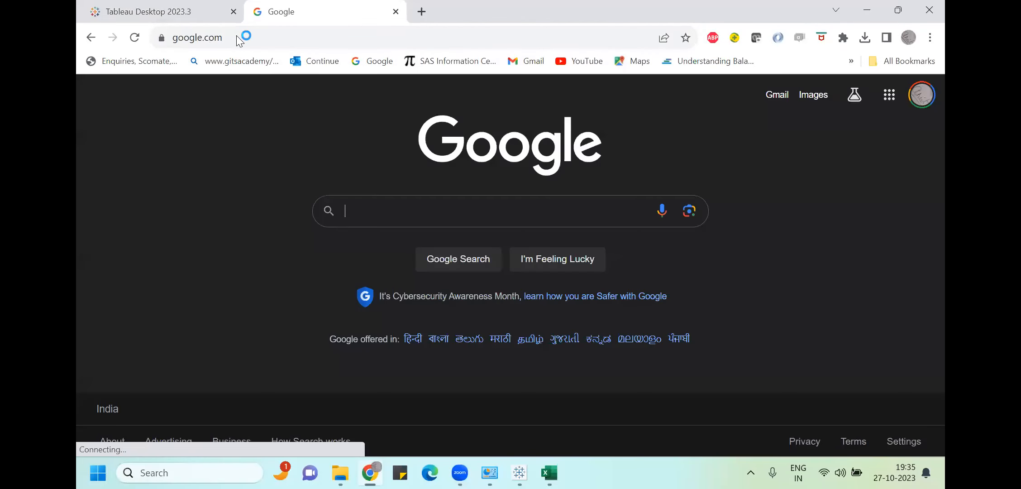
type("download tabl")
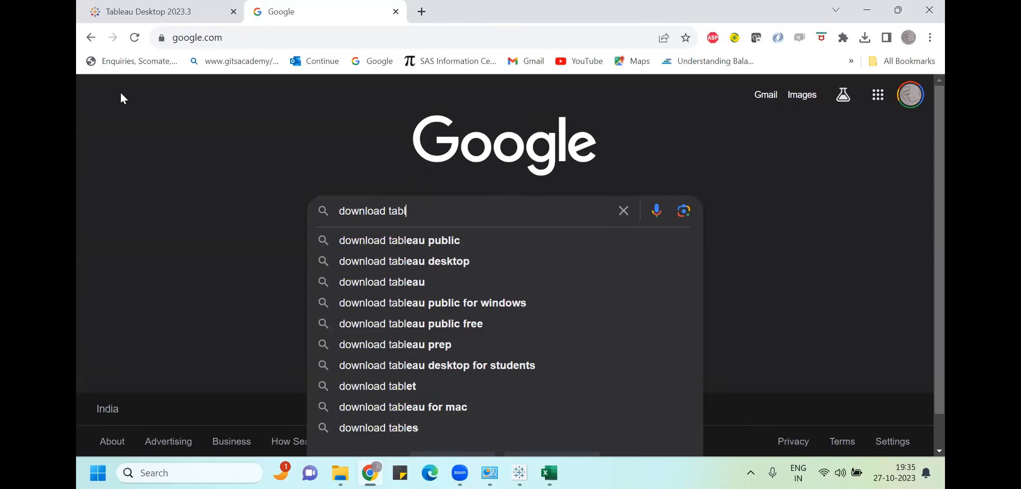
left_click(343, 241)
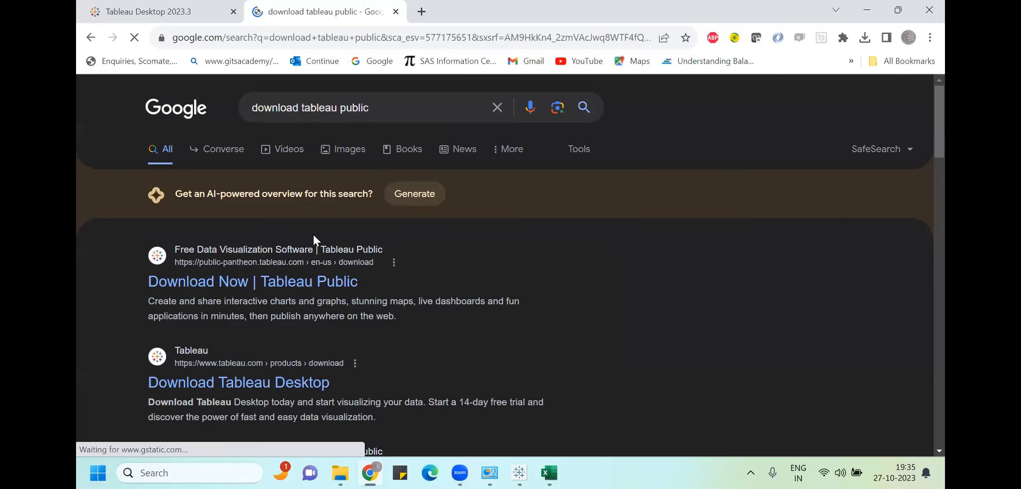
left_click(264, 279)
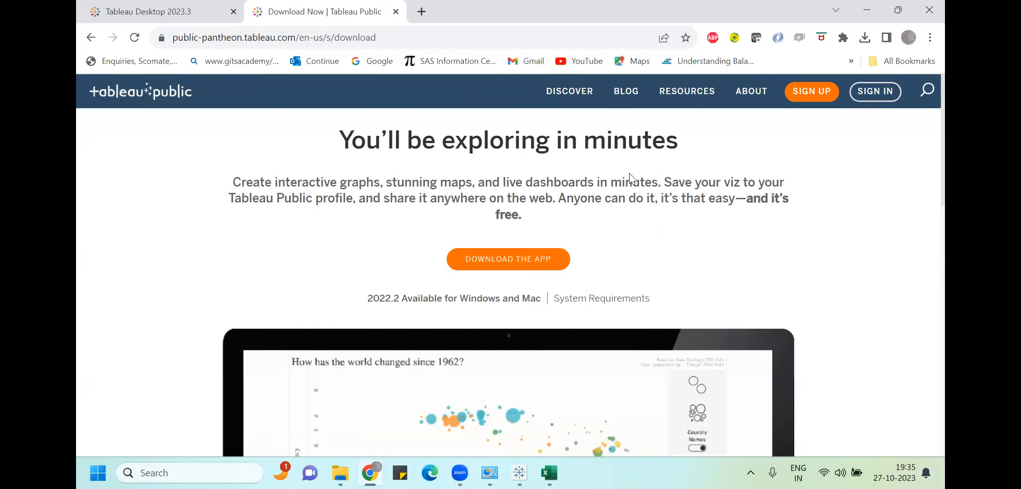
Sign in to Tableau Public using the browser's saved account credentials
left_click(866, 92)
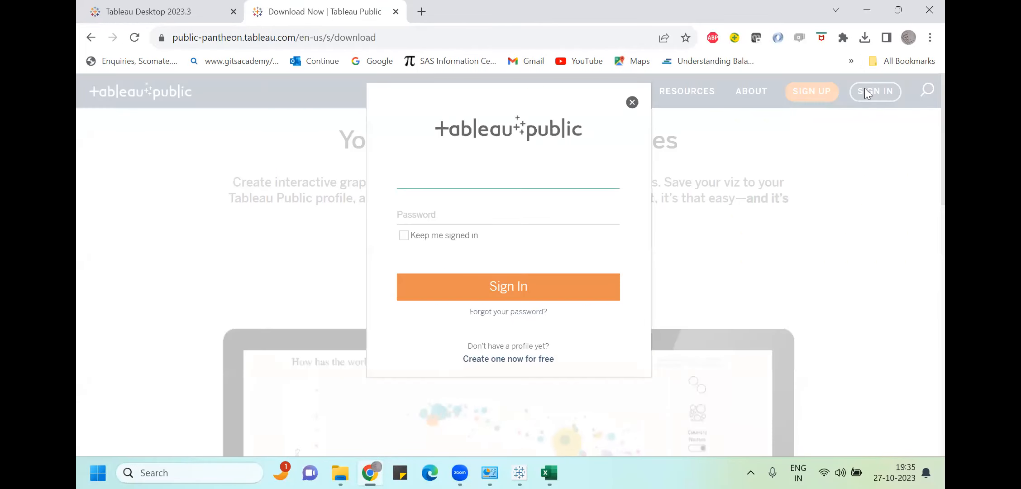
left_click(632, 102)
left_click(875, 85)
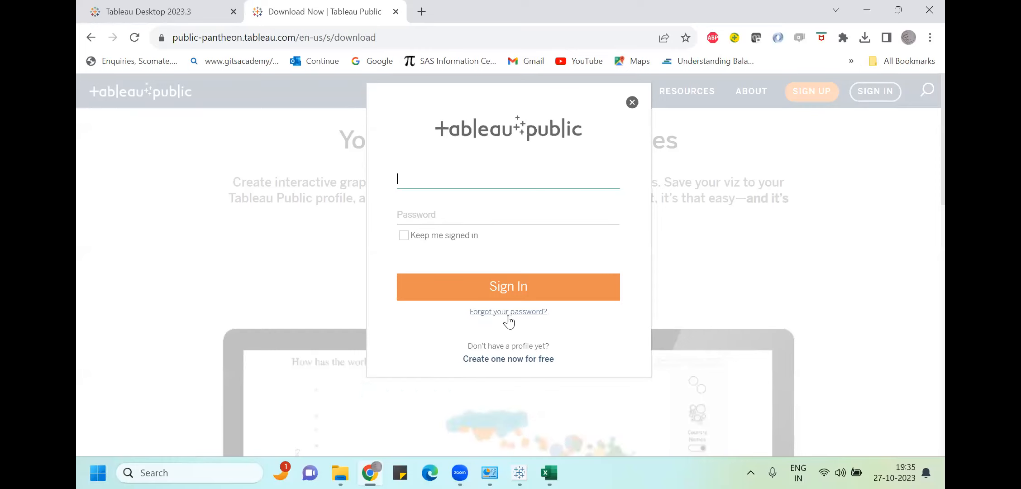
left_click(434, 183)
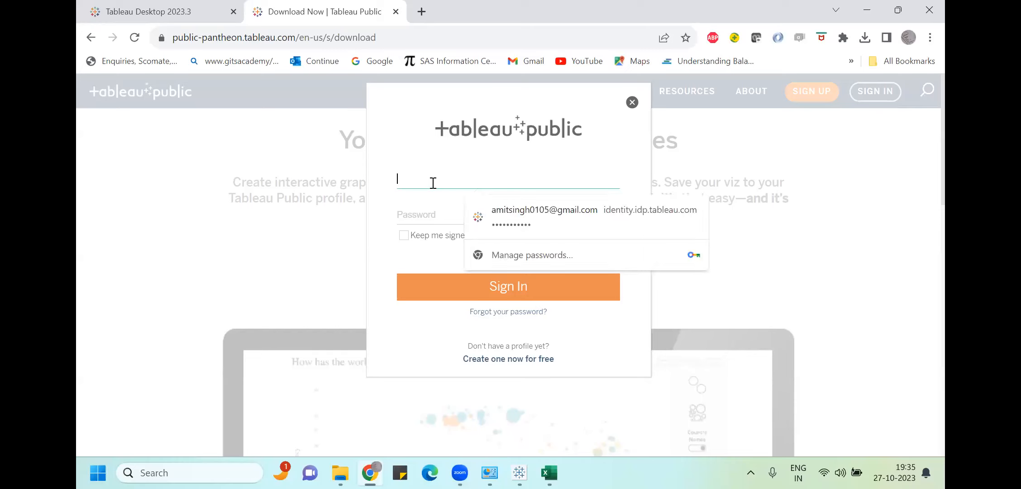
left_click(515, 214)
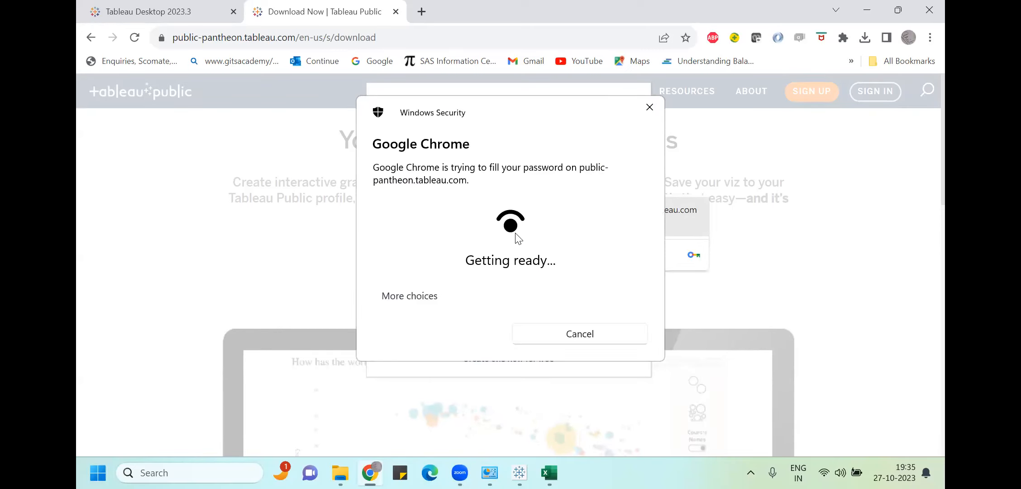
left_click(470, 351)
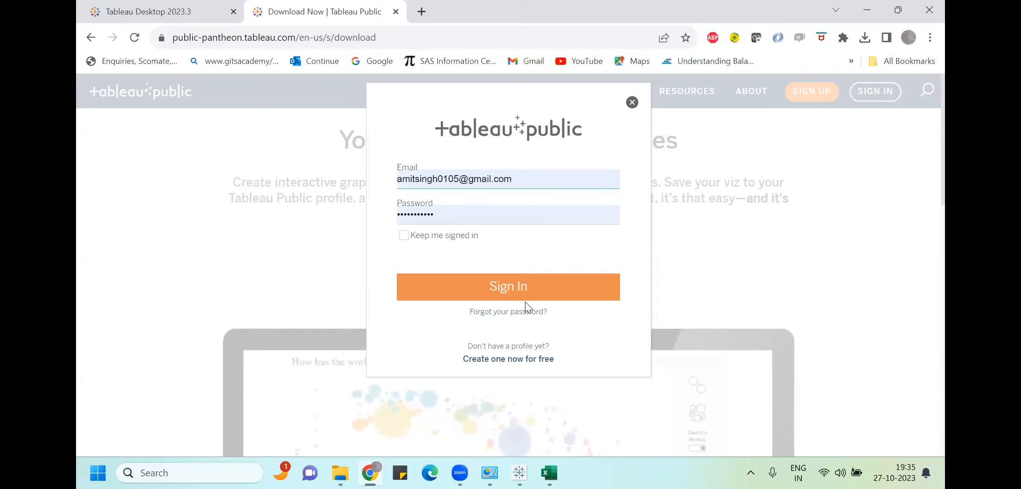
left_click(491, 288)
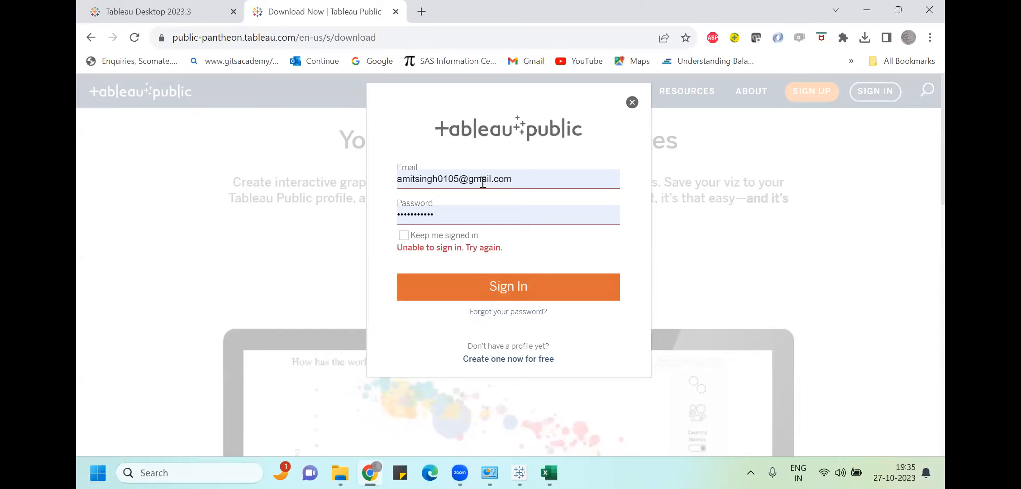
Retype the account password and retry sign-in, then close the failed dialog and decline saving the password
left_click(464, 213)
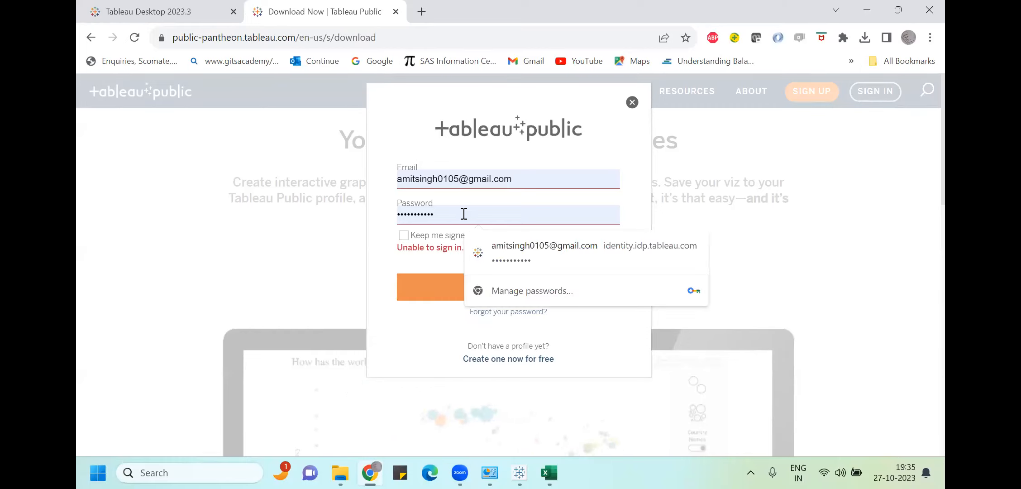
key("BackSpace")
key("BackSpace")
key("BackSpace")
key("BackSpace")
key("BackSpace")
key("BackSpace")
key("BackSpace")
key("BackSpace")
key("BackSpace")
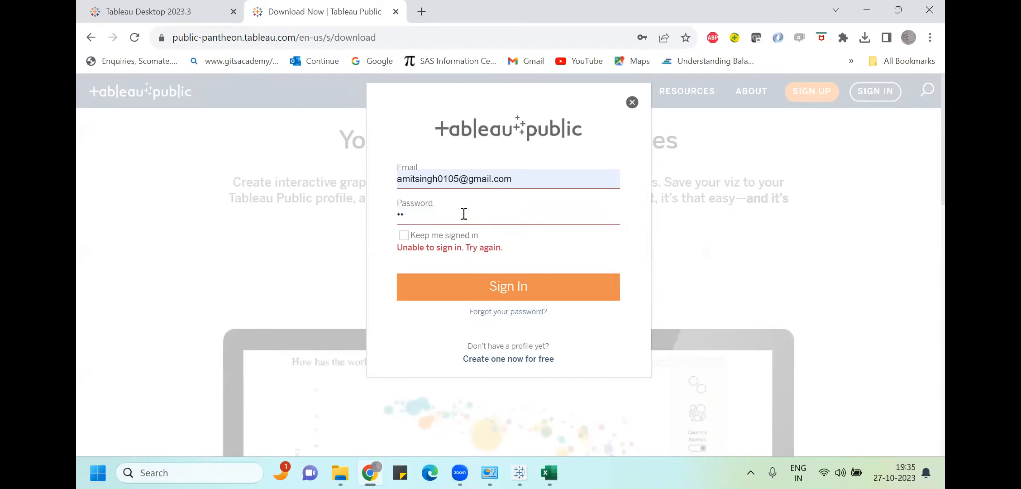
key("BackSpace")
key("BackSpace")
type("•••")
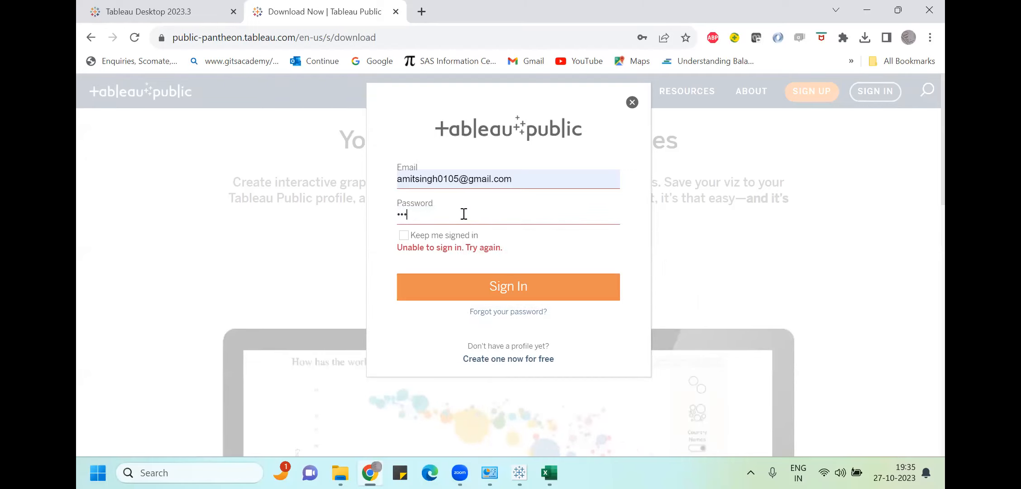
type("•••")
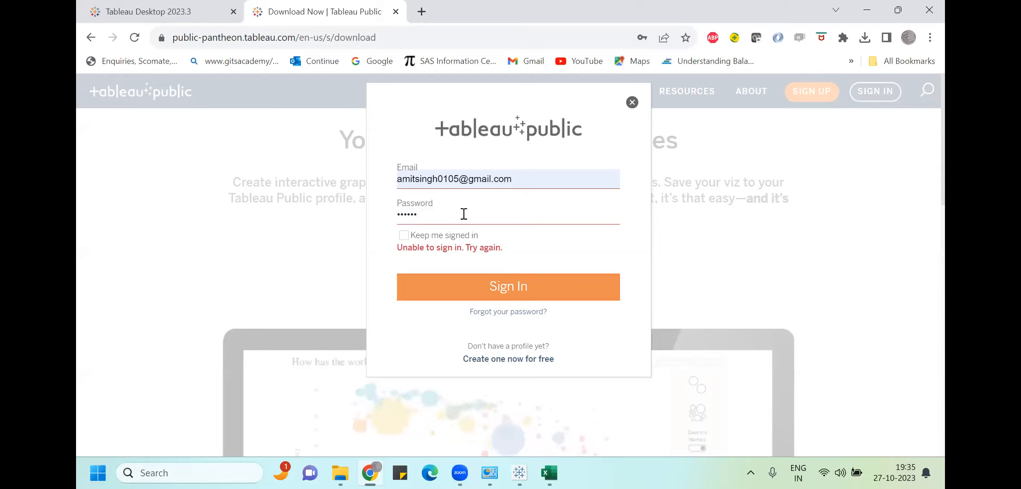
type("•••••")
key("Return")
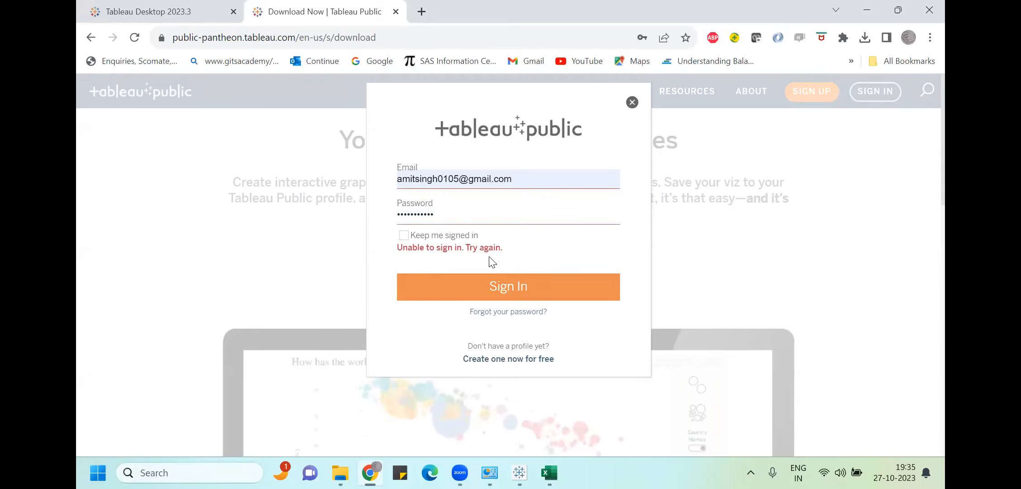
left_click(492, 293)
left_click(493, 294)
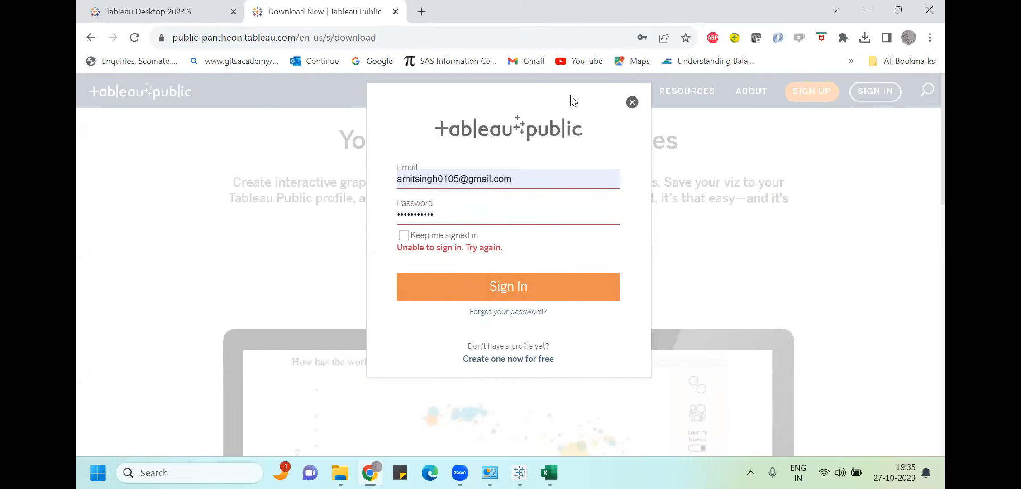
left_click(633, 103)
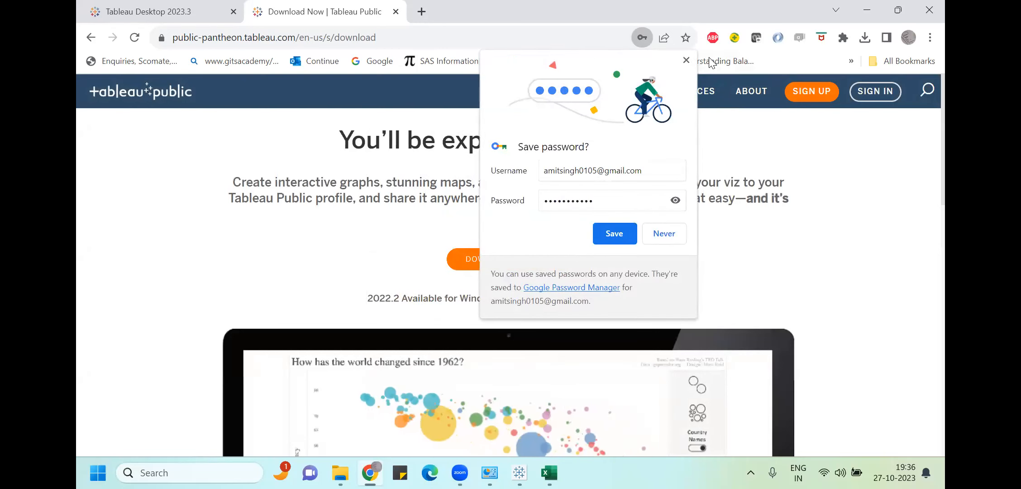
left_click(615, 233)
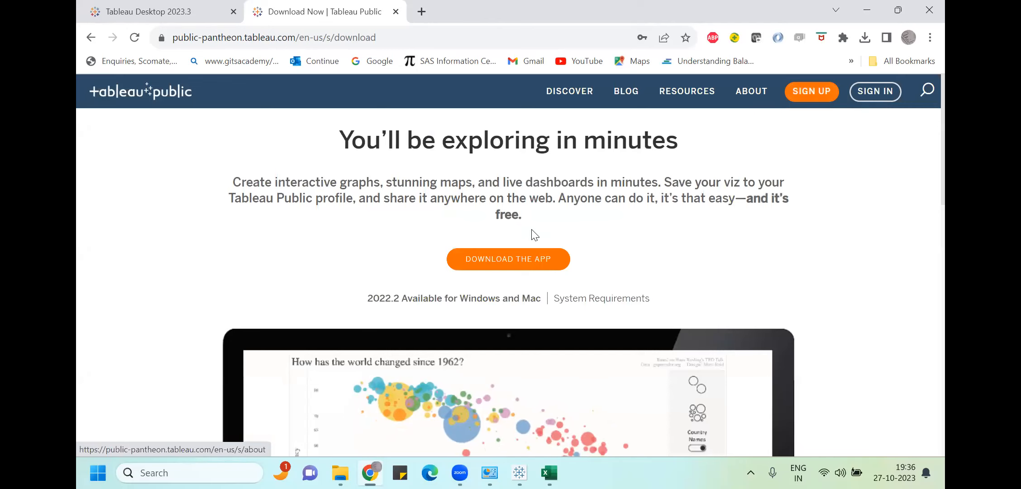
Download the app and run the TableauDesktop-64bit installer from Chrome's downloads list
left_click(521, 261)
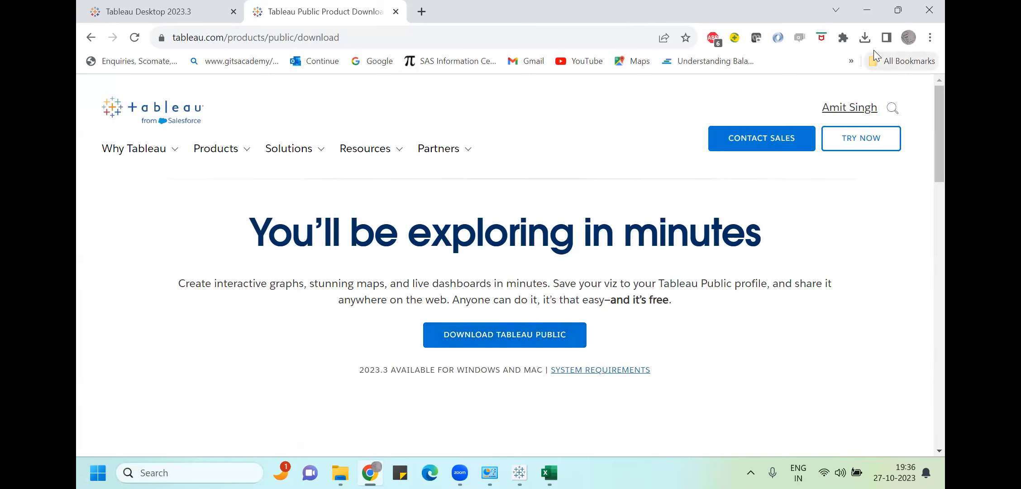
left_click(865, 38)
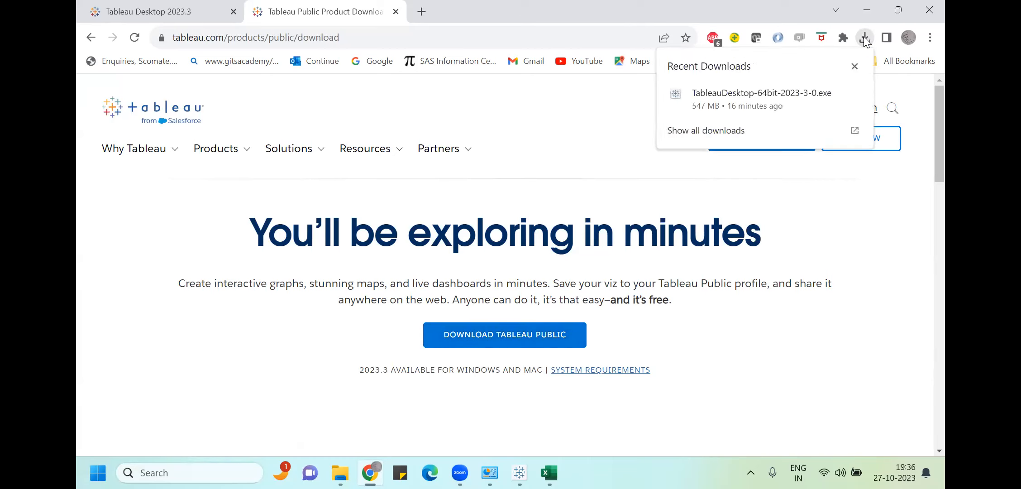
left_click(714, 105)
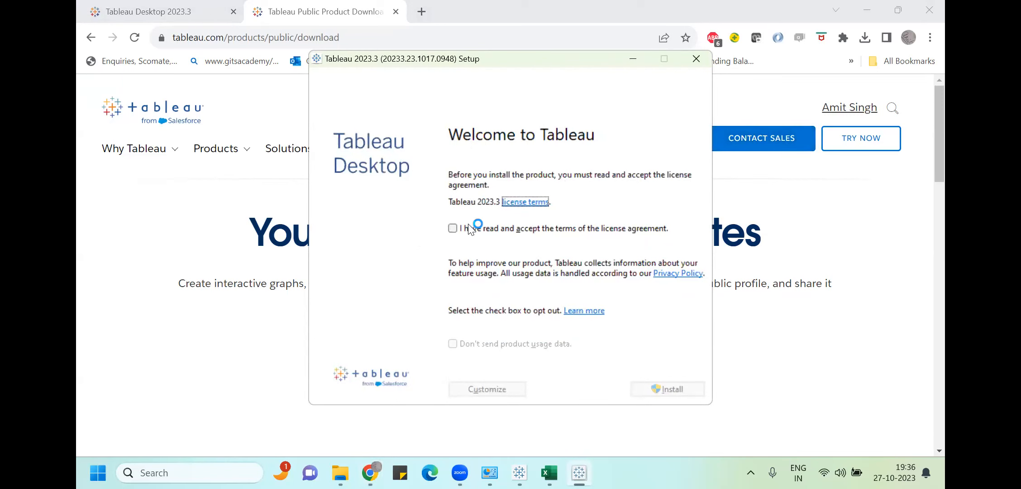
Accept the license agreement, install Tableau 2023.3, and switch back to the Tableau Public window
left_click(451, 229)
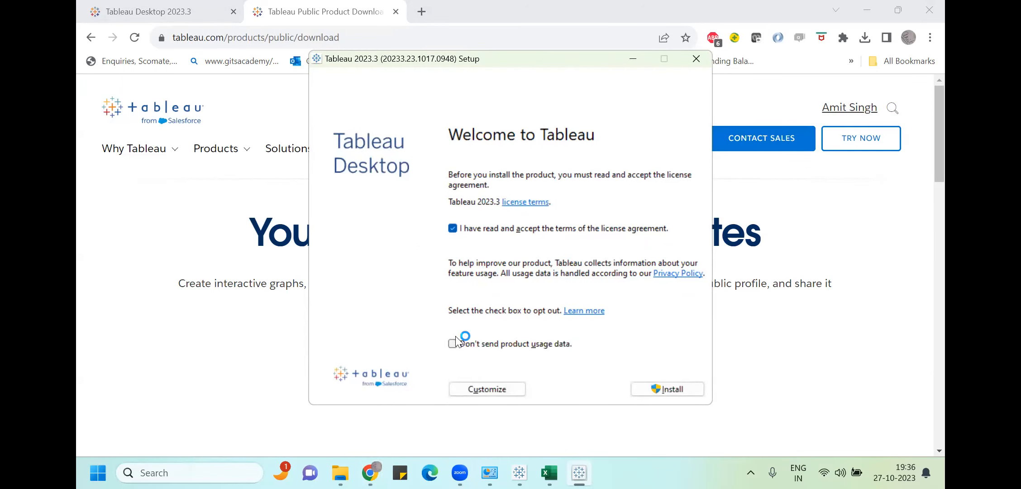
left_click(654, 386)
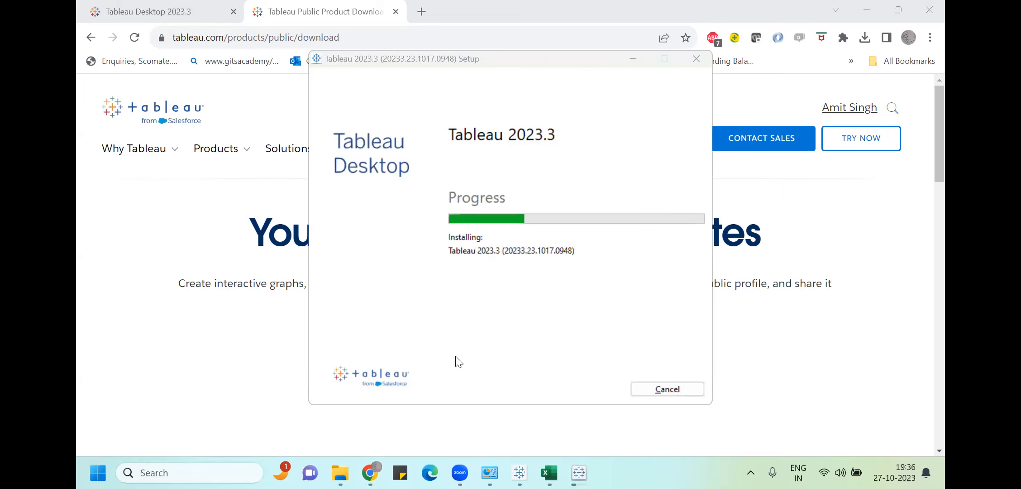
key("alt+Tab")
key("alt+Tab")
key("alt+Tab")
key("alt+Tab")
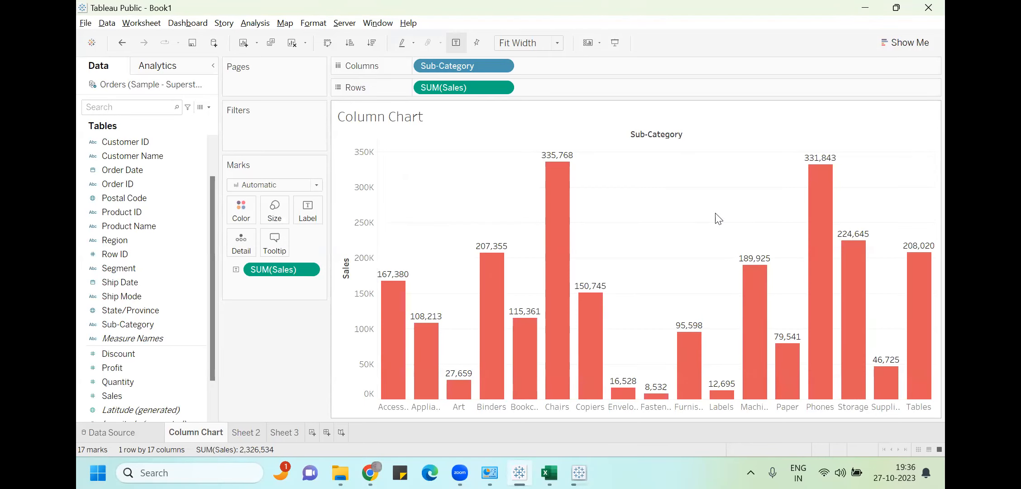
left_click(350, 43)
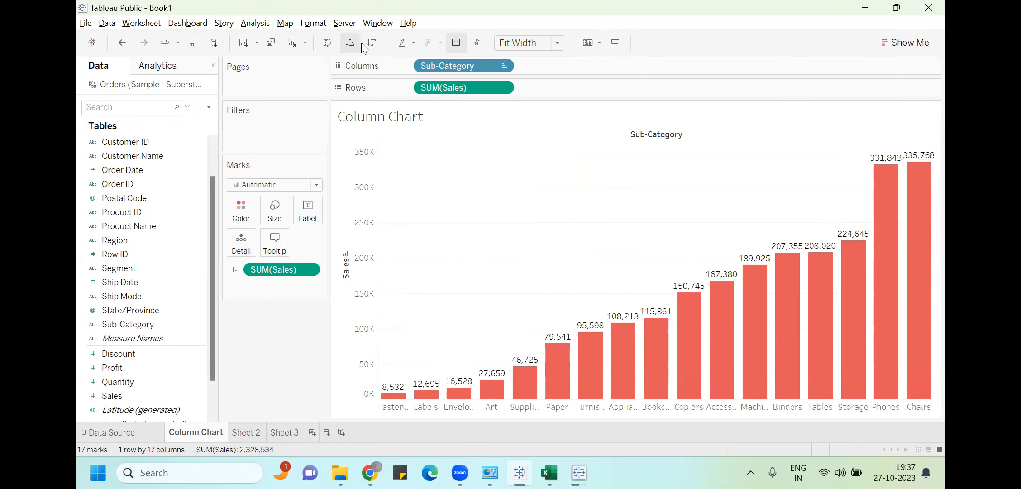
left_click(372, 43)
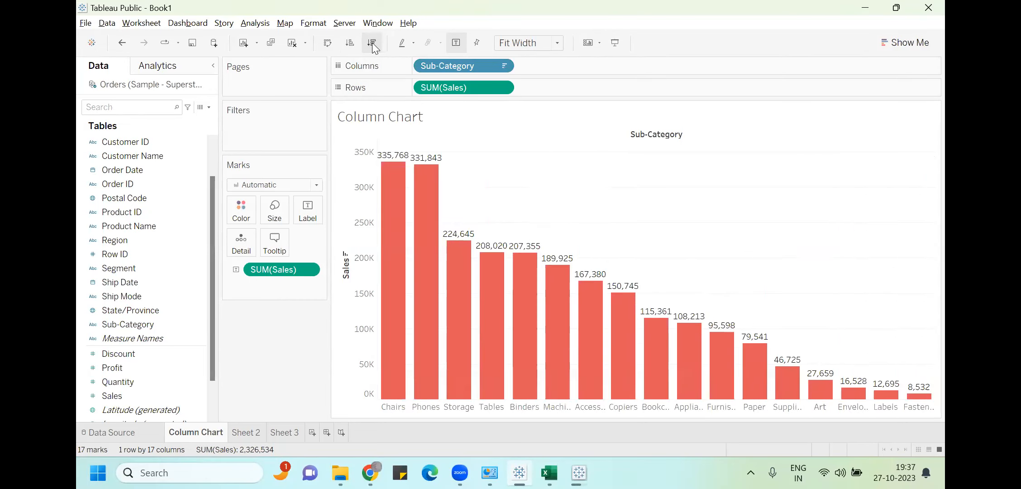
left_click(354, 42)
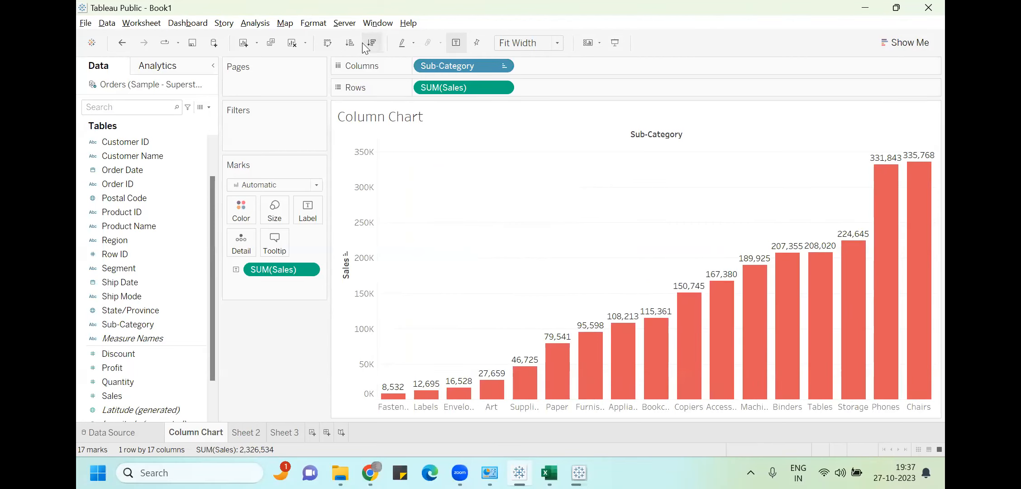
left_click(369, 45)
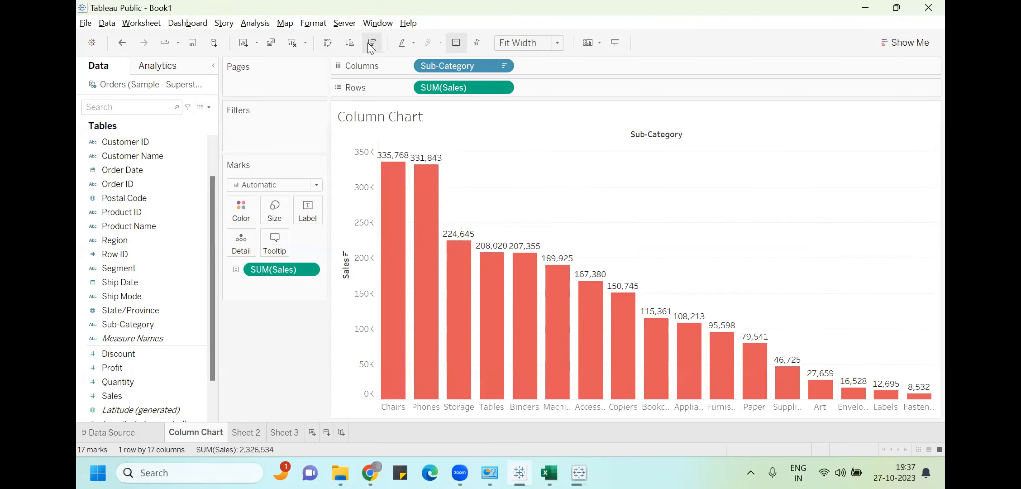
left_click(355, 43)
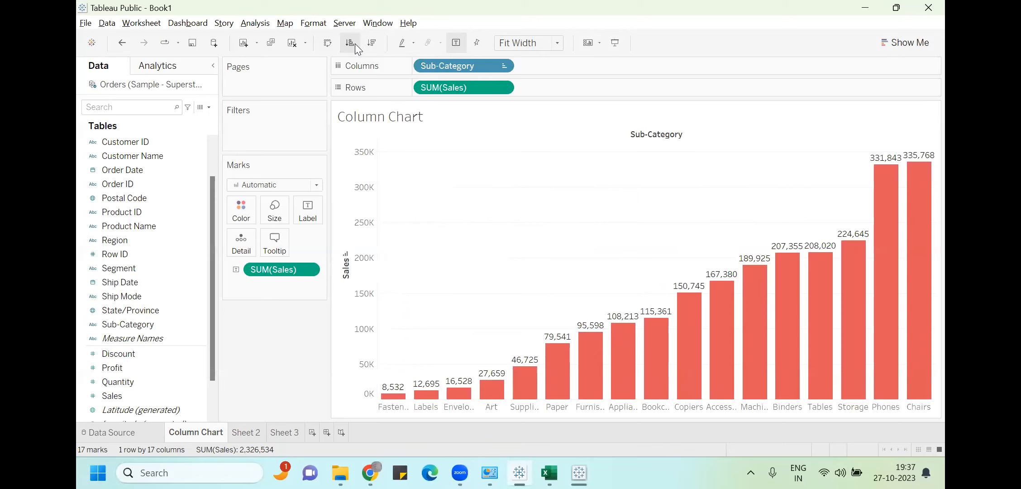
left_click(503, 66)
left_click(458, 151)
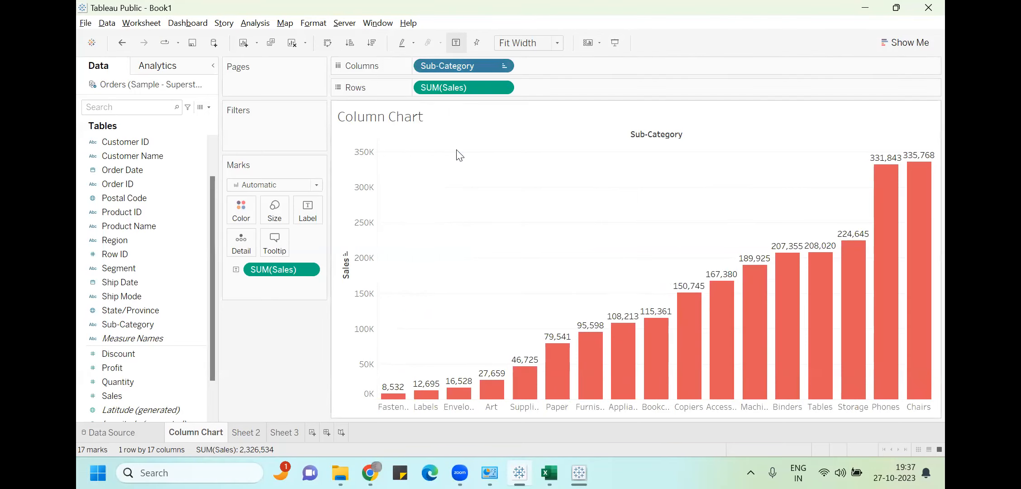
left_click(434, 317)
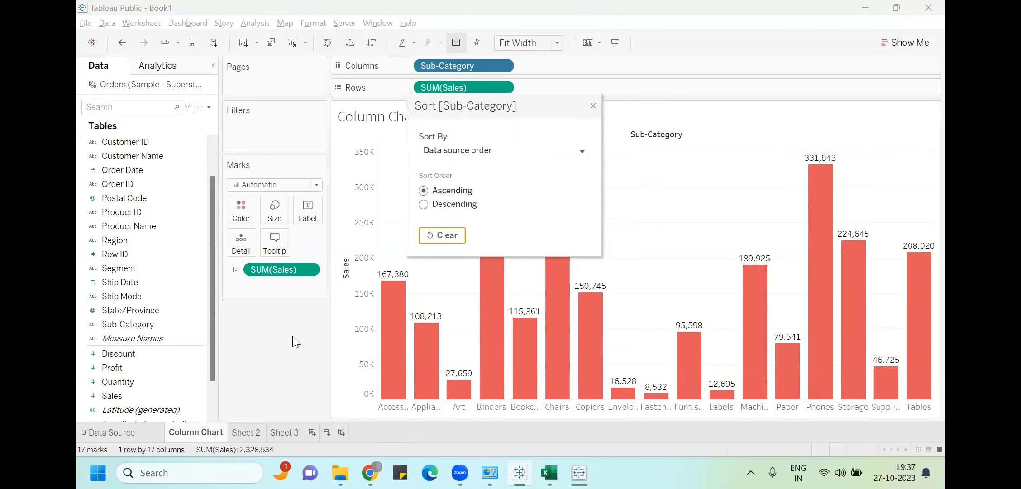
left_click(594, 106)
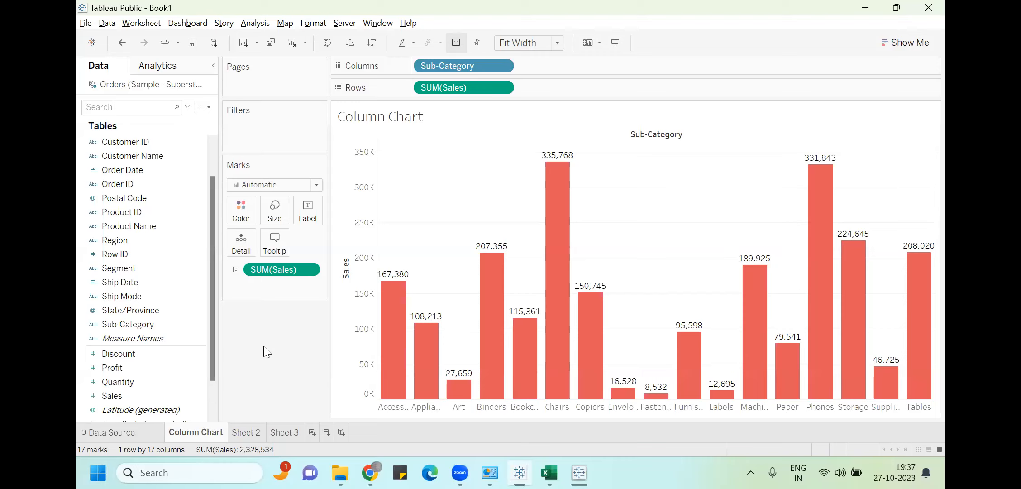
left_click(556, 51)
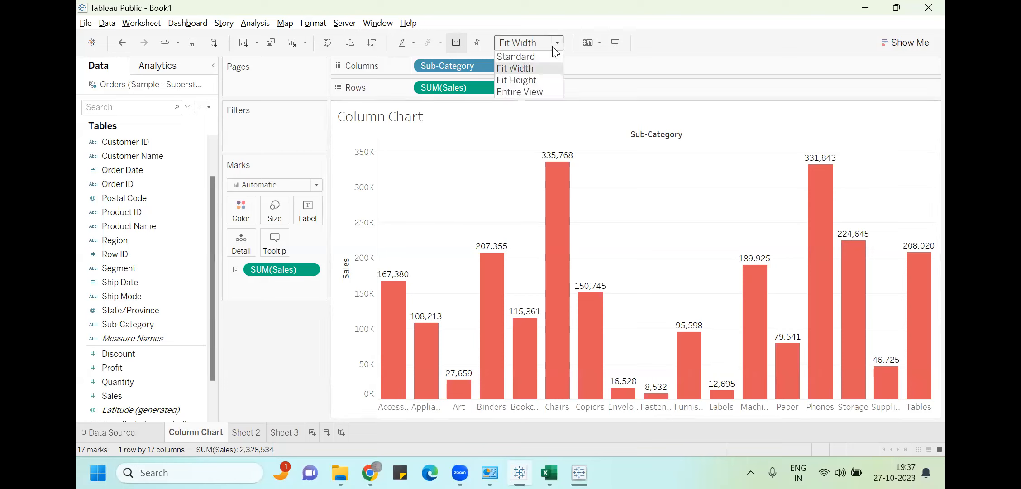
Set the toolbar Fit option to Entire View
left_click(546, 90)
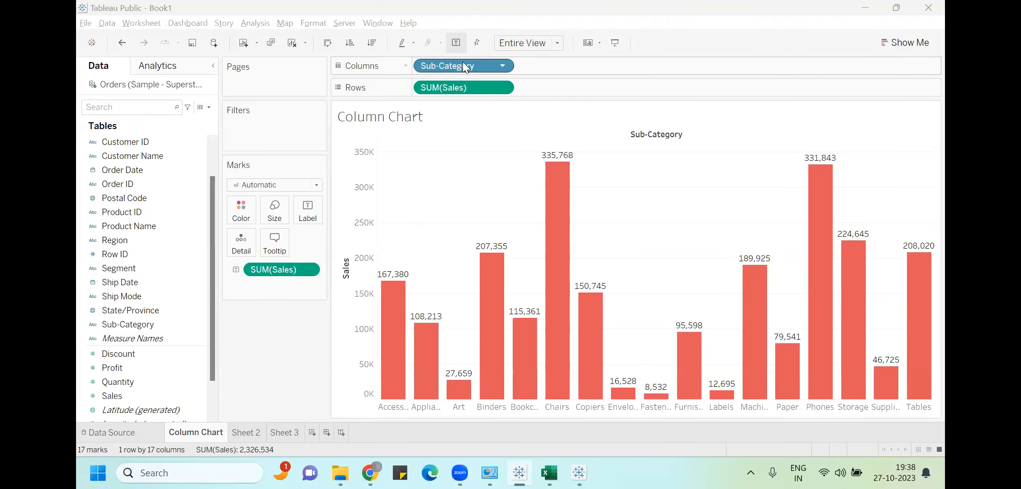
Replace SUM(Sales) with Profit on Rows and clear the Sub-Category sort to alphabetical
left_click_drag(464, 88, 149, 317)
left_click_drag(120, 366, 464, 87)
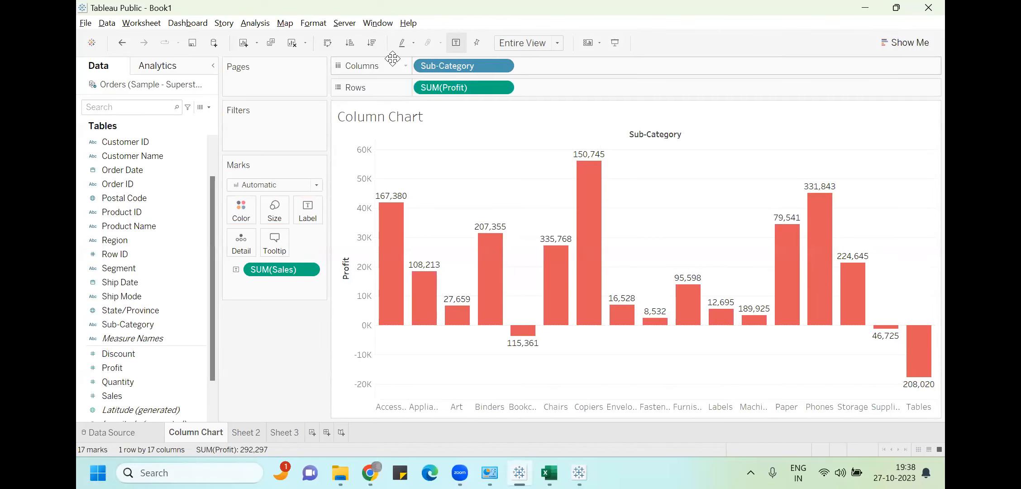
left_click(352, 47)
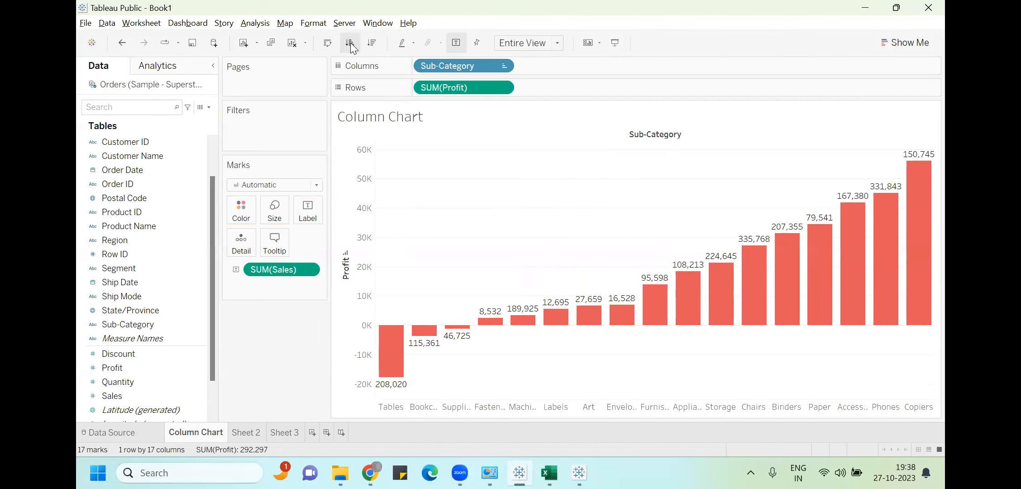
left_click(370, 45)
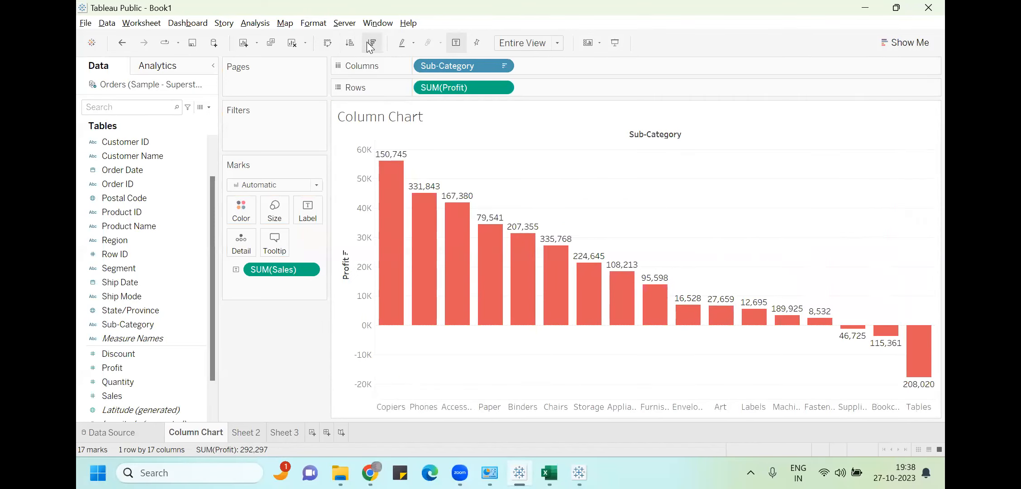
left_click(354, 40)
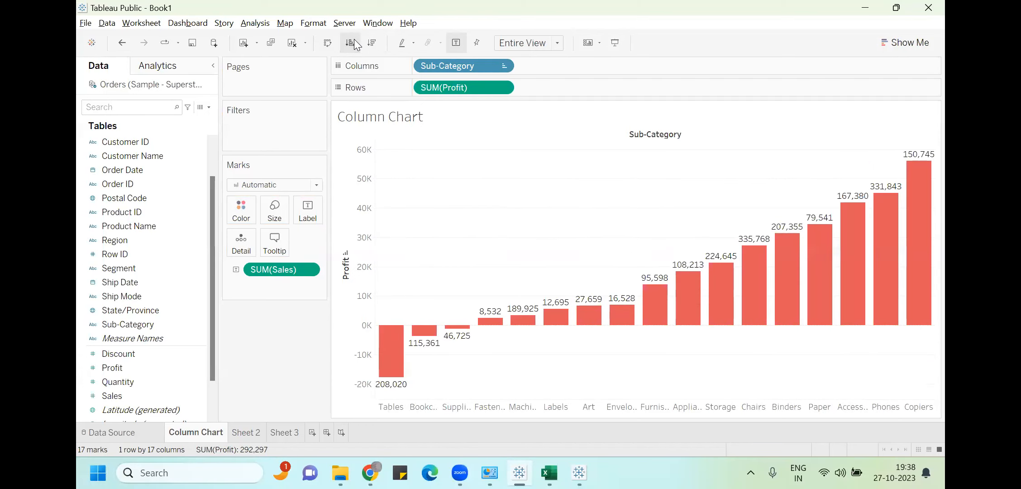
left_click(502, 66)
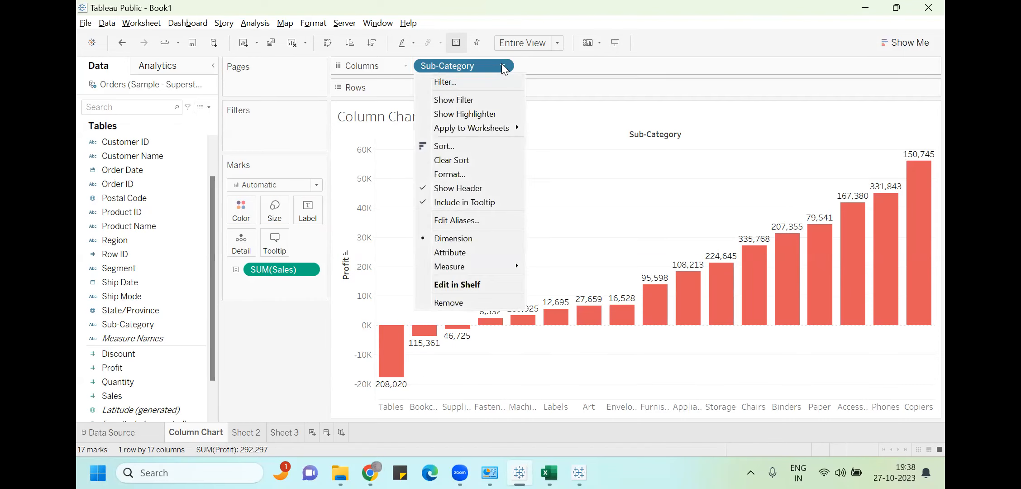
left_click(474, 160)
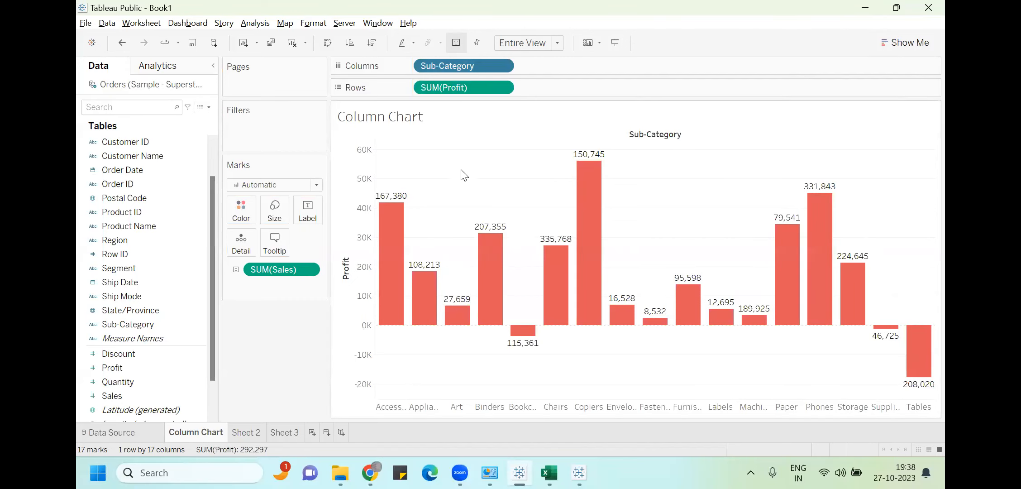
Remove SUM(Sales) from the Marks card so the column labels no longer show sales
mouse_move(676, 301)
mouse_move(463, 333)
mouse_move(407, 206)
mouse_move(515, 338)
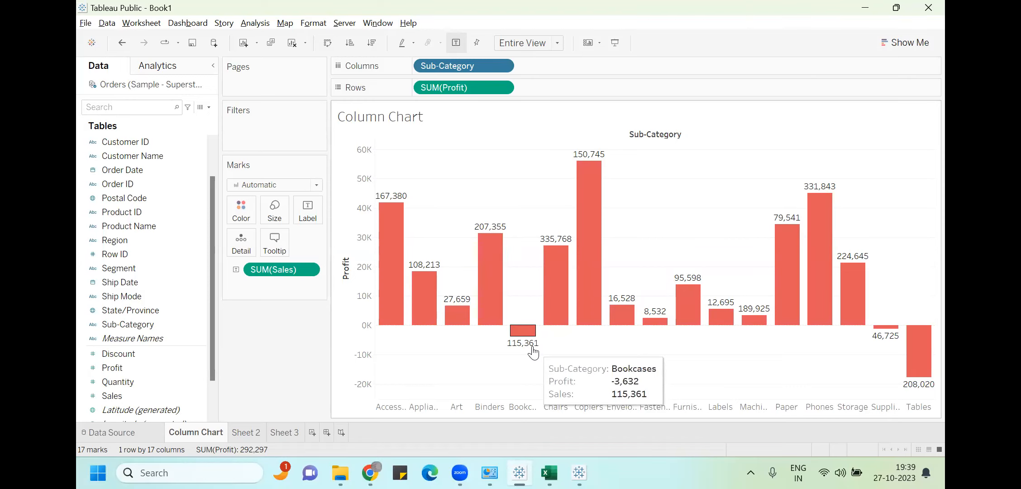
left_click_drag(281, 269, 316, 206)
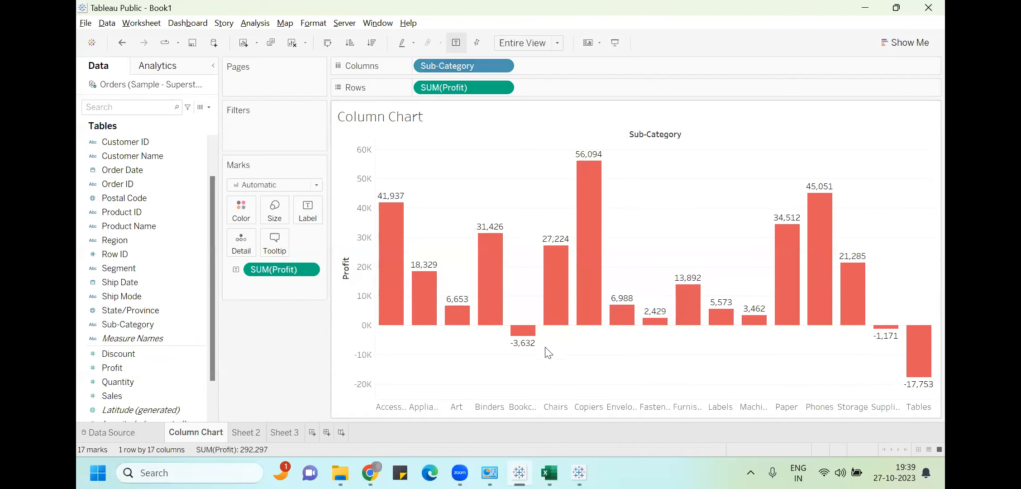
mouse_move(533, 350)
mouse_move(840, 310)
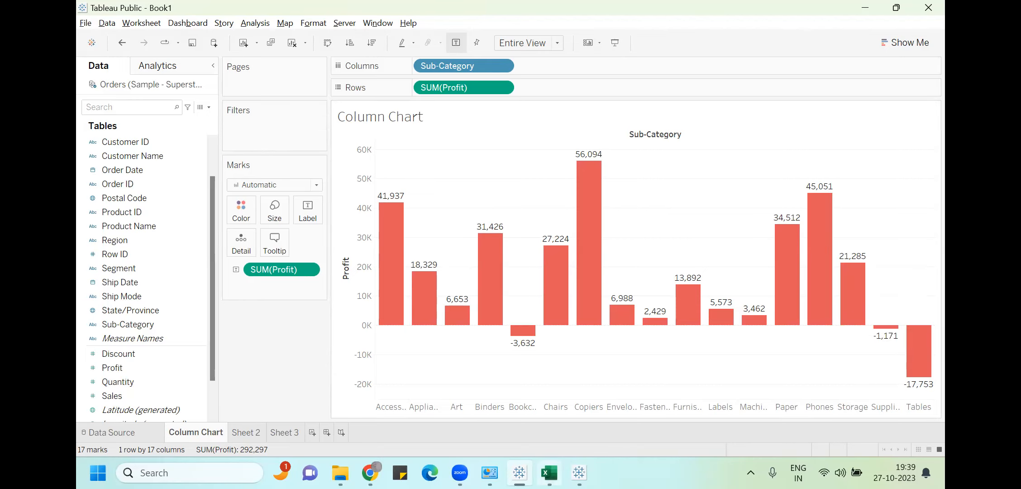
Start the 14-day Tableau Desktop trial, submit the registration, and continue
mouse_move(519, 473)
left_click(578, 446)
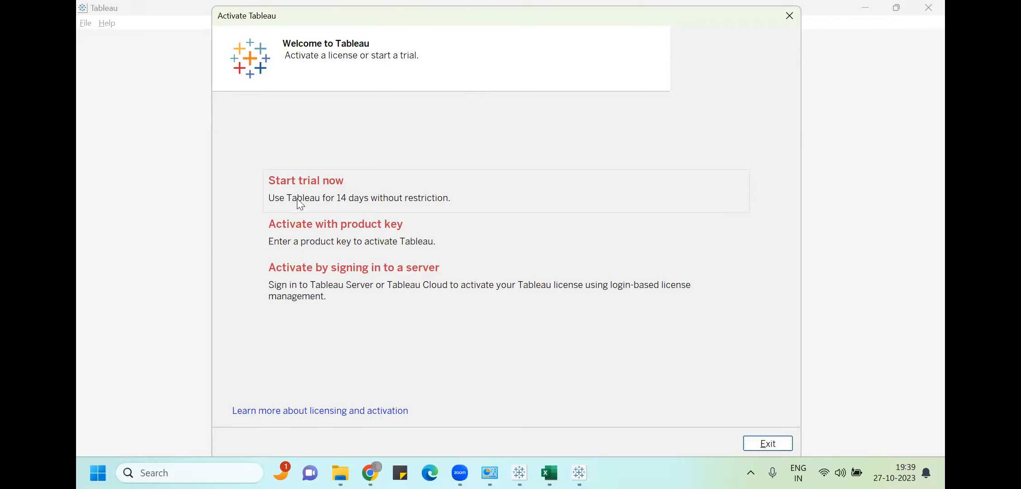
left_click(443, 192)
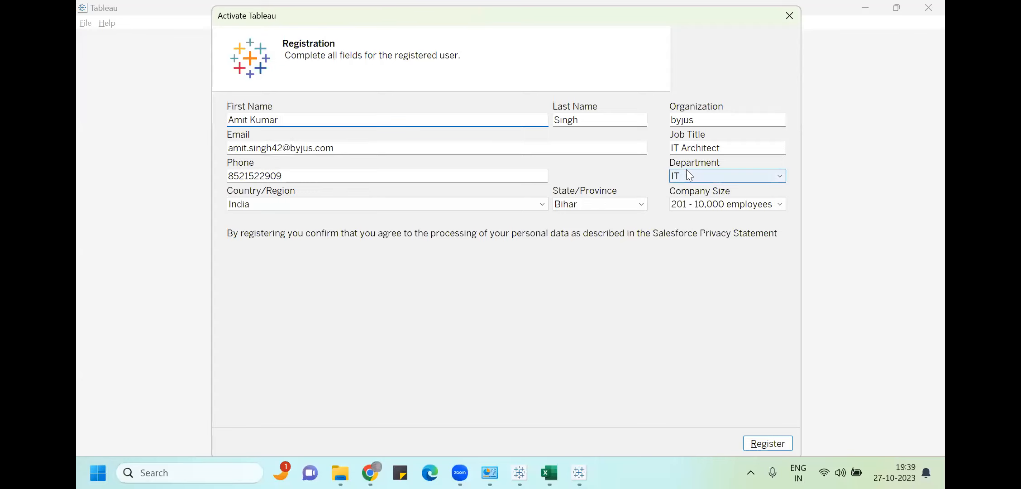
left_click(776, 447)
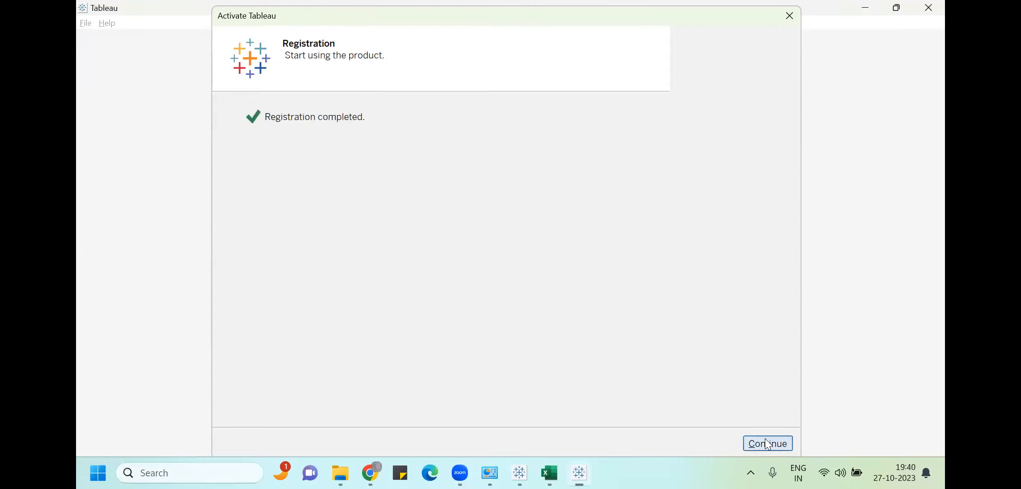
left_click(768, 444)
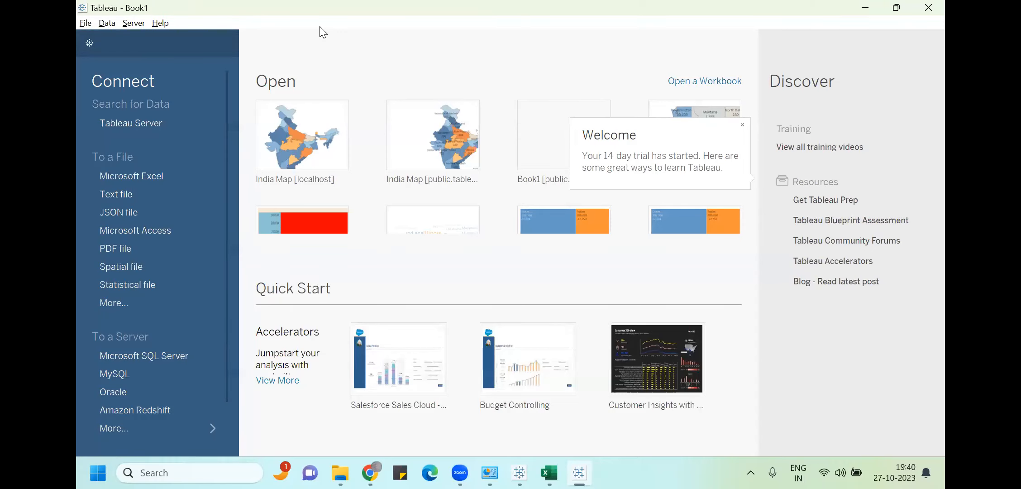
Cancel the Excel file browser and look through the full list of server connectors
left_click(154, 177)
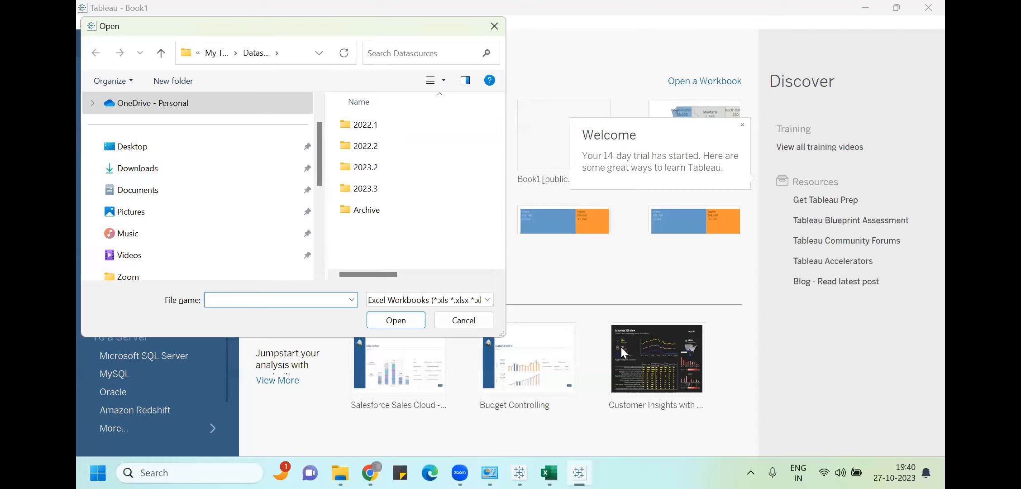
key("Escape")
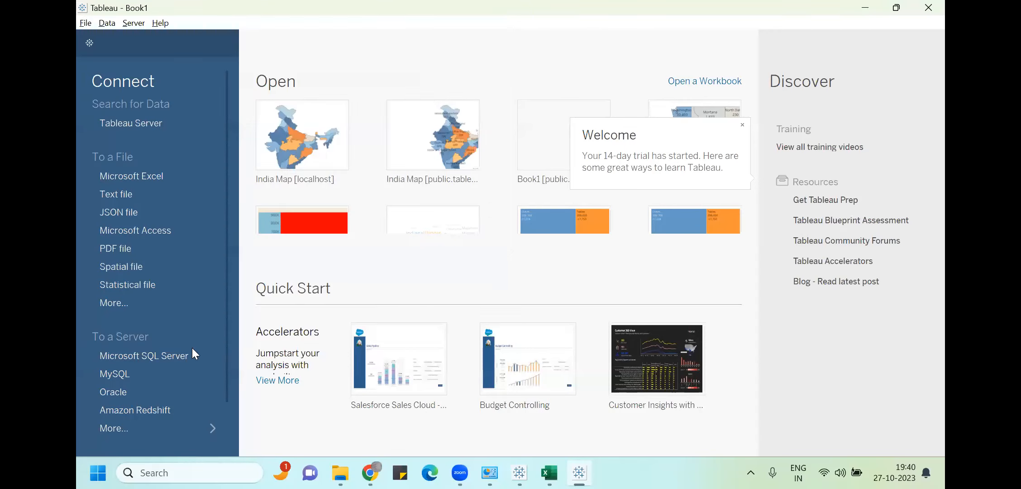
left_click(147, 429)
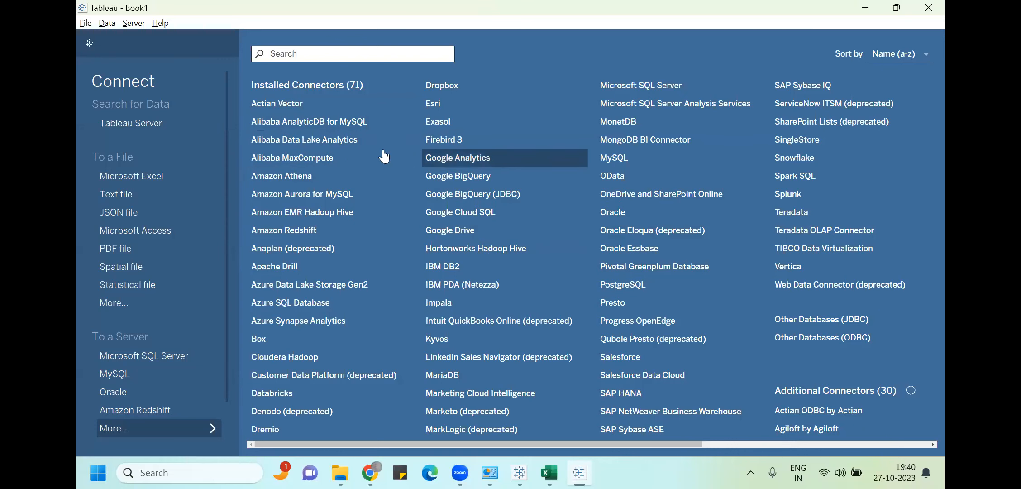
scroll(640, 172, "right", 5)
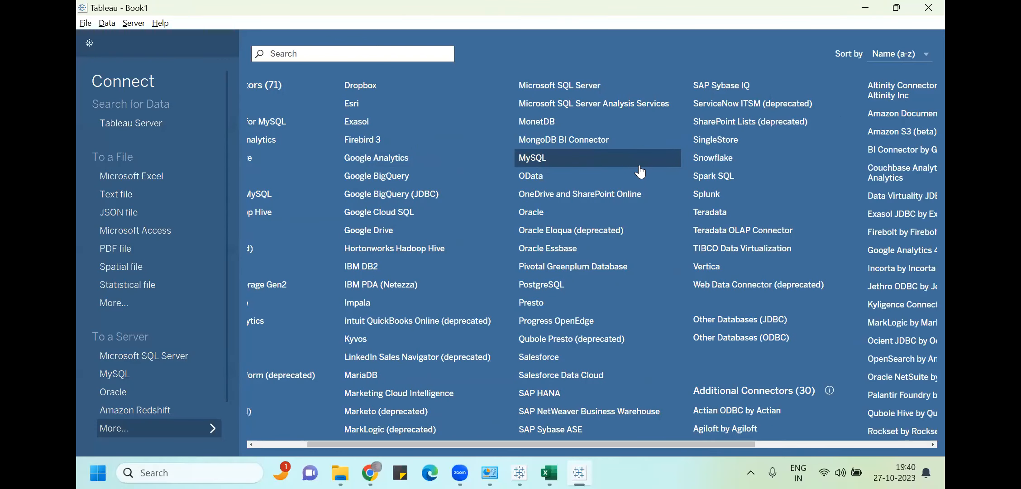
scroll(640, 172, "right", 4)
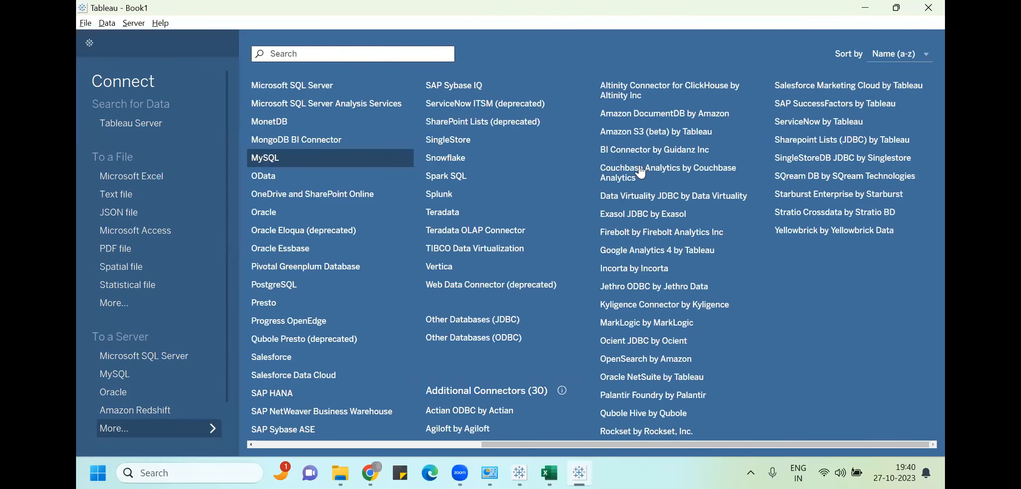
scroll(640, 172, "left", 8)
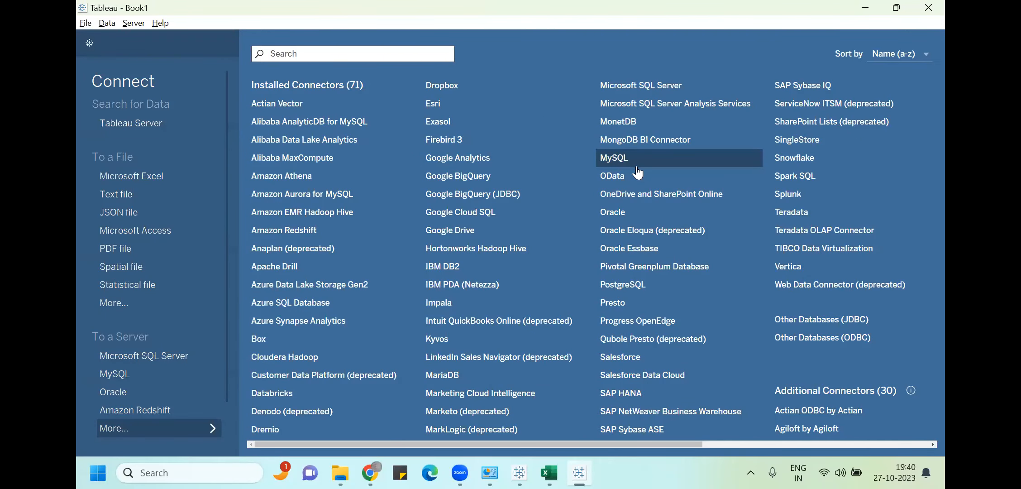
scroll(639, 173, "right", 3)
scroll(636, 167, "left", 3)
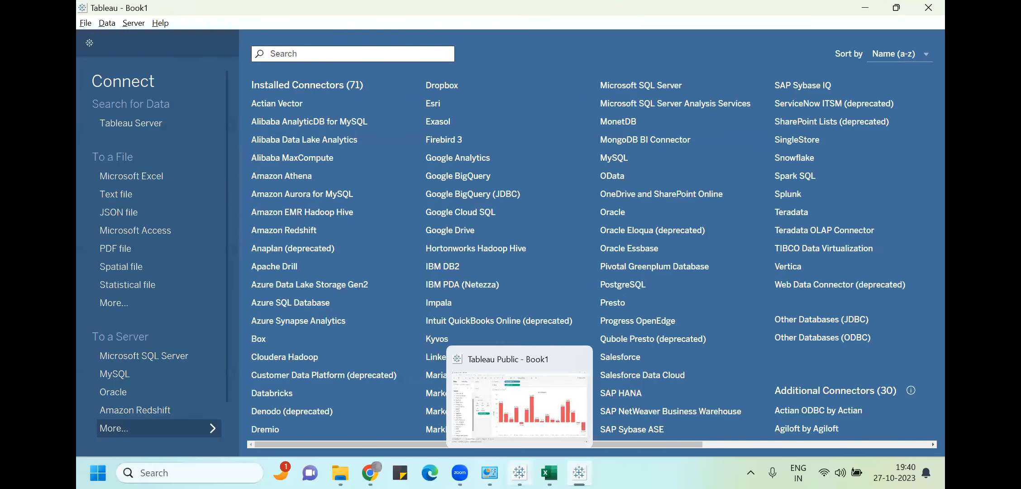
Open Sample - Superstore from the 2023.3 > en_US-US folder with the Microsoft Excel connector
left_click(170, 179)
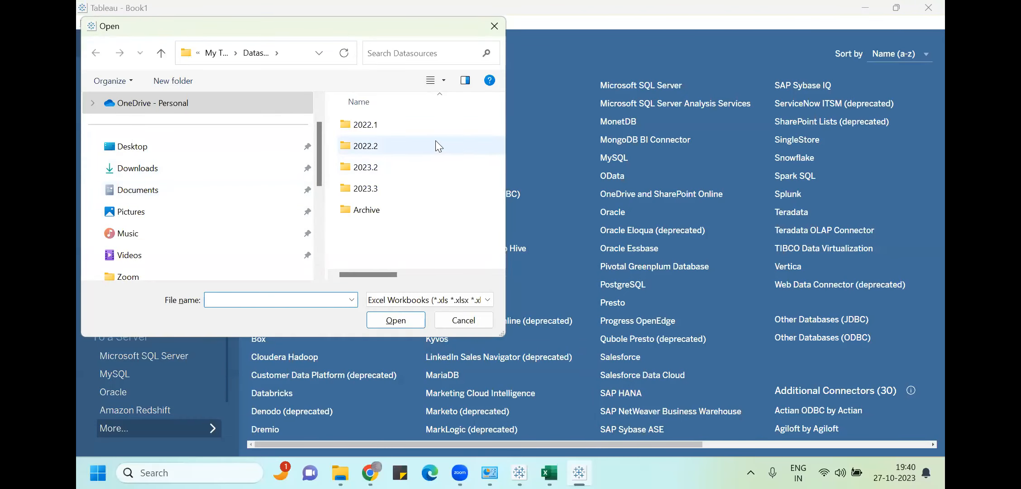
left_click(376, 195)
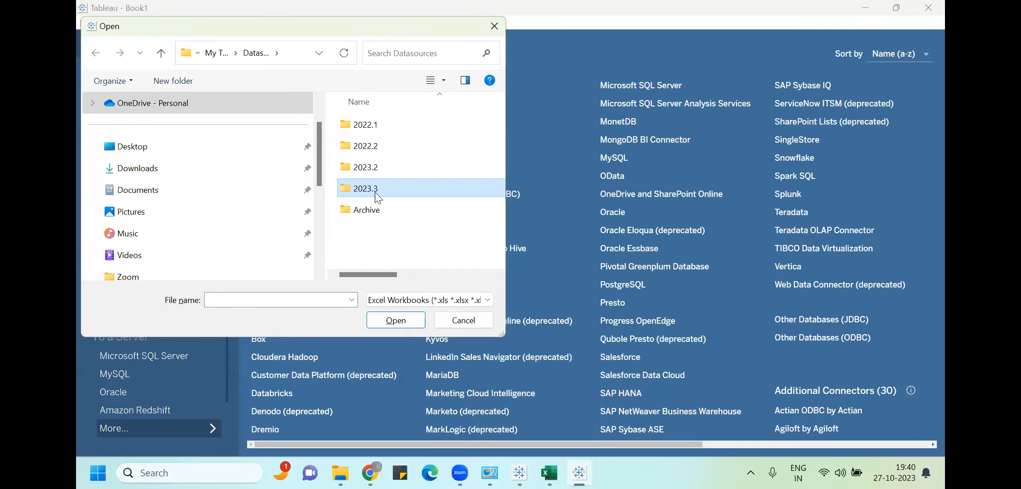
left_click(375, 190)
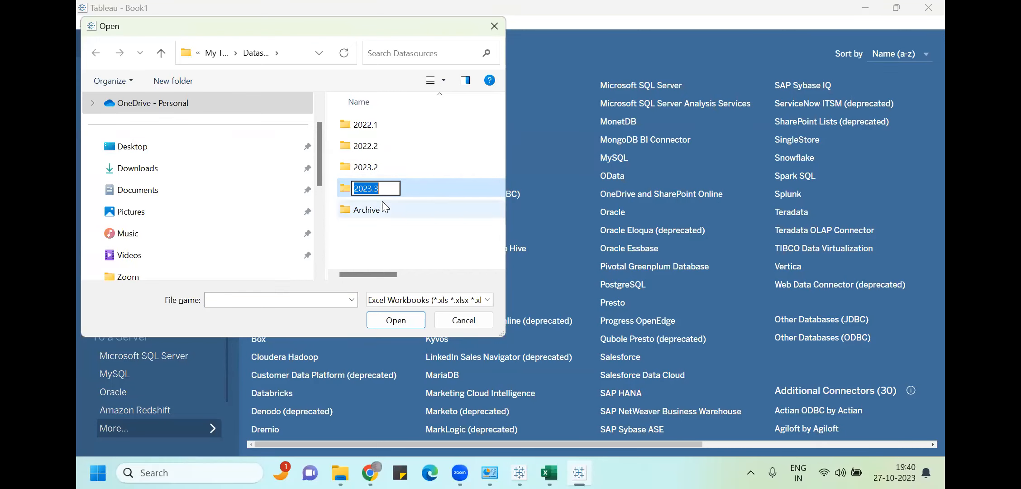
double_click(345, 189)
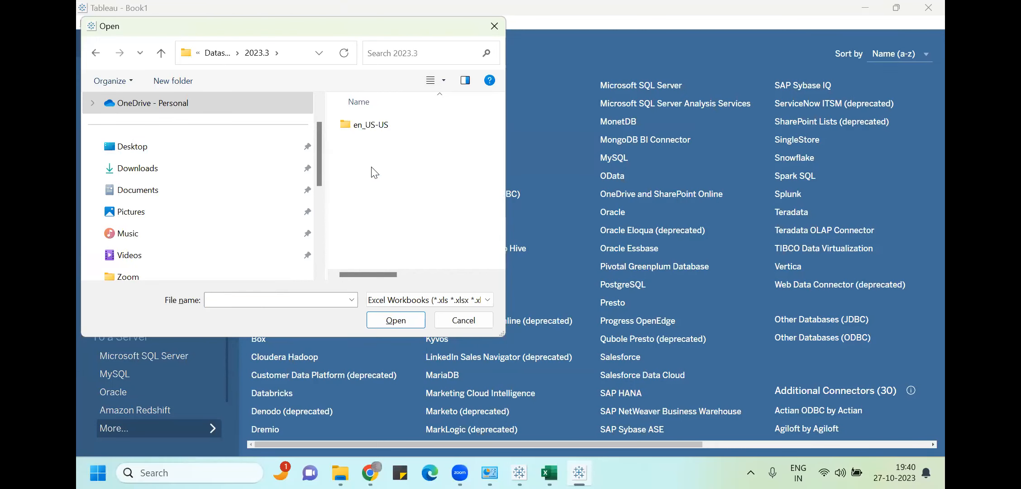
double_click(374, 126)
double_click(389, 128)
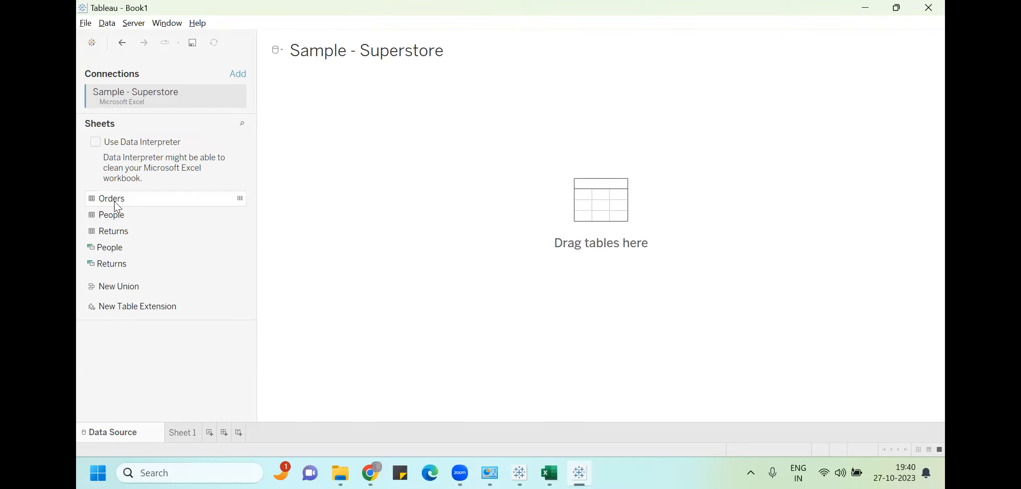
Add the Orders table to the data source canvas
left_click_drag(618, 199, 604, 202)
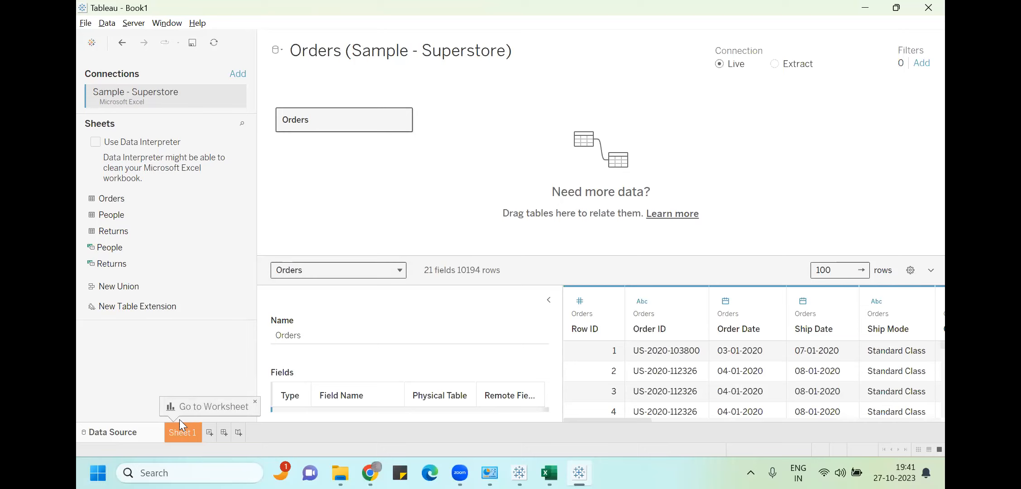
left_click(179, 434)
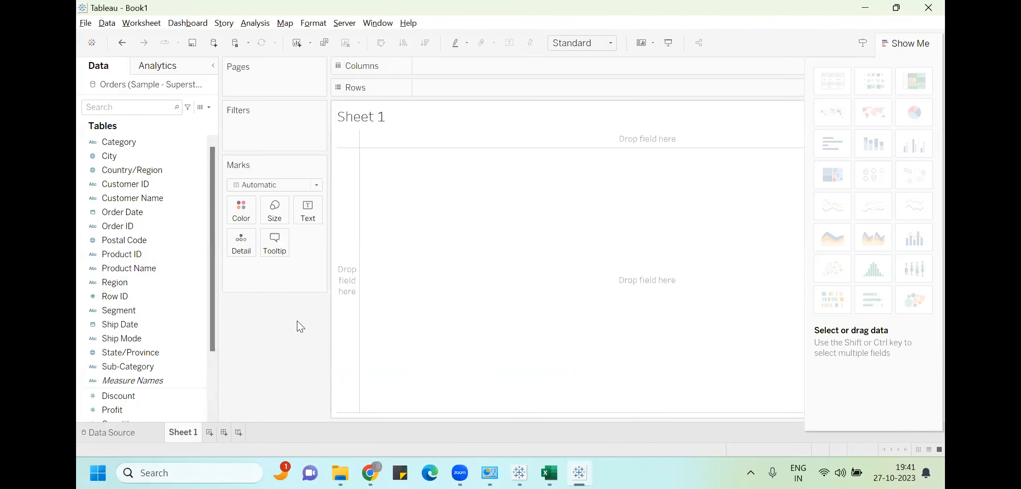
left_click(112, 435)
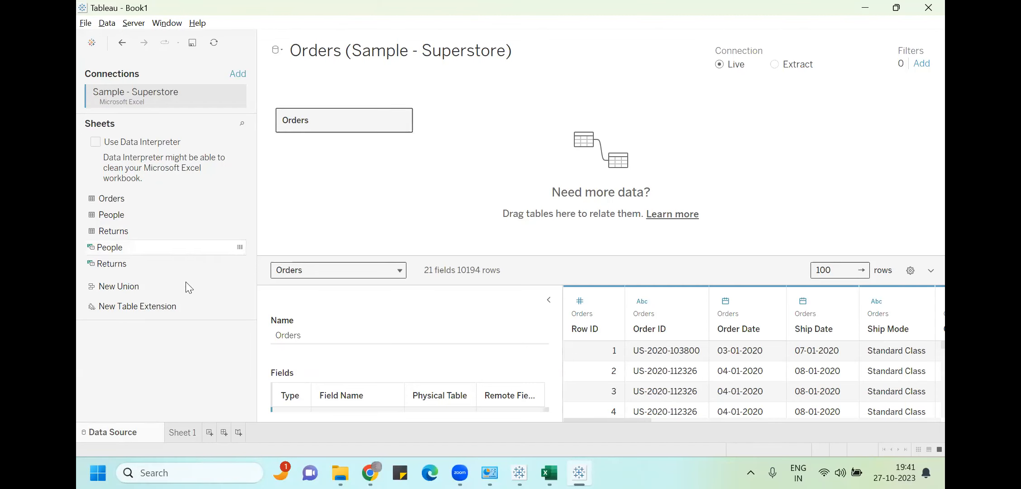
Rename the Sheet 1 worksheet to 'Column Chart'
left_click(182, 433)
double_click(187, 433)
type("Column Chart")
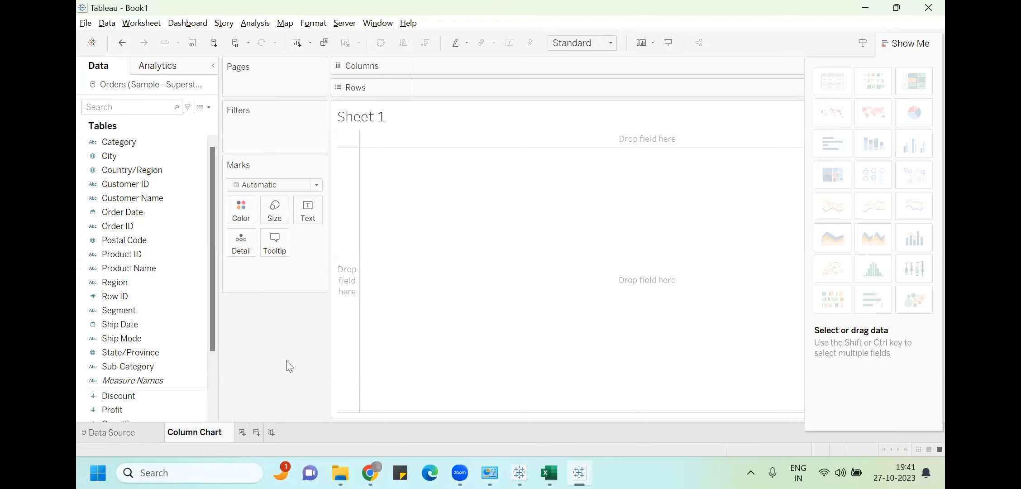
key("Return")
Plot summed Profit by Sub-Category as columns and hide the Show Me panel
left_click_drag(145, 368, 462, 67)
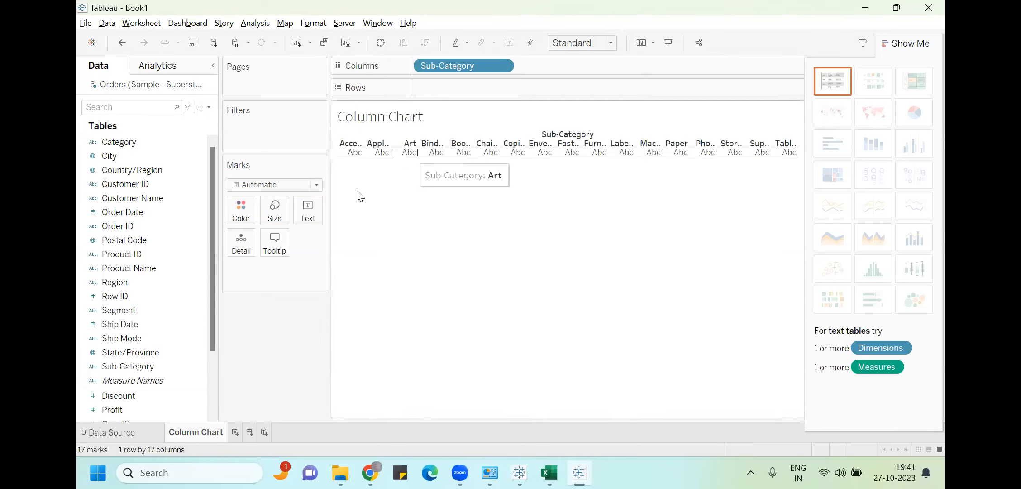
left_click_drag(120, 412, 450, 90)
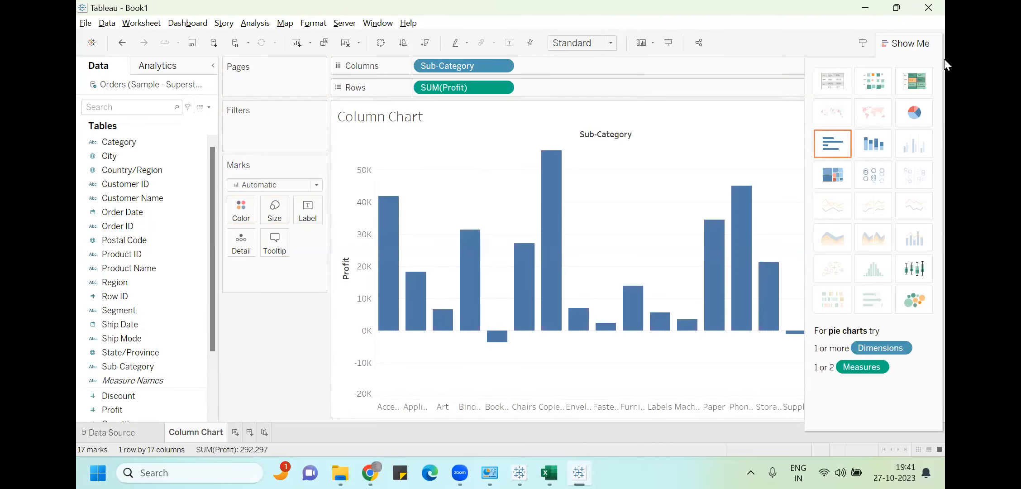
left_click(918, 43)
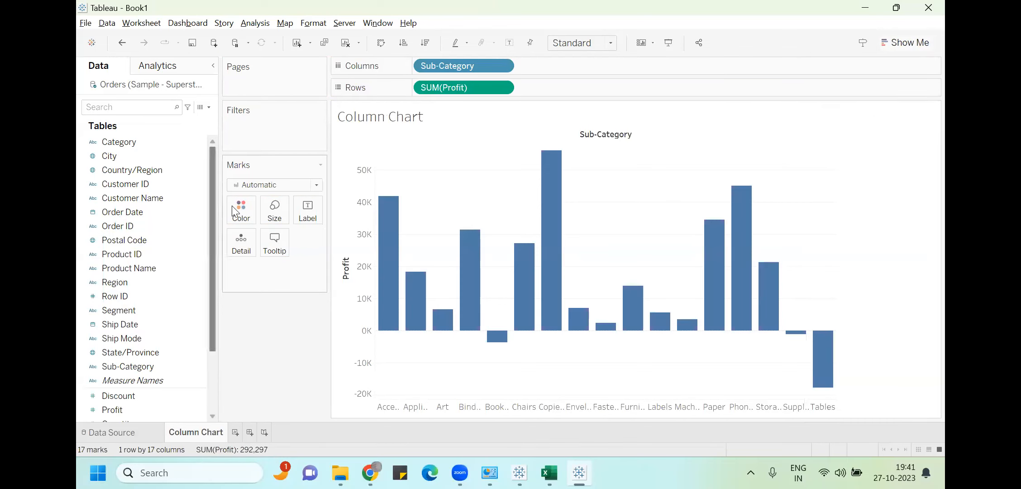
Make the Profit bars light orange and label each bar with its Profit value
left_click(244, 201)
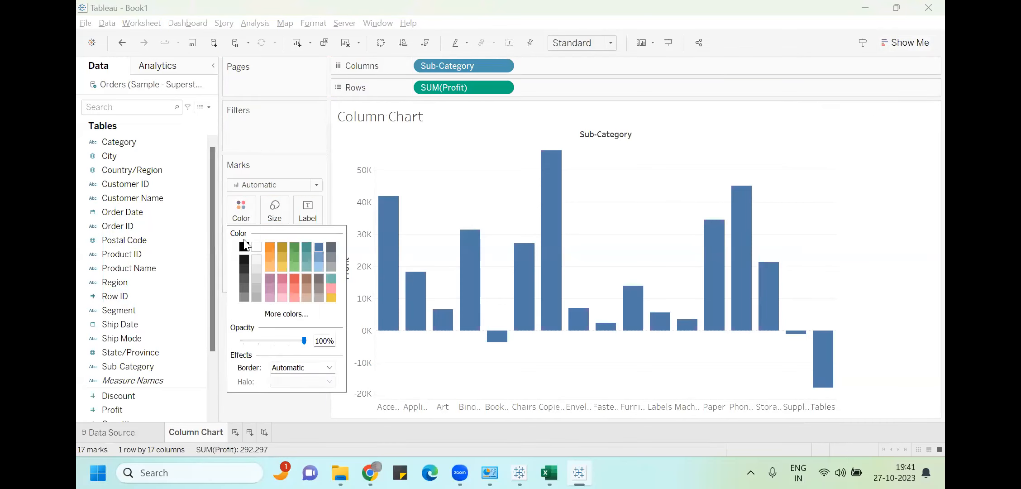
left_click(273, 257)
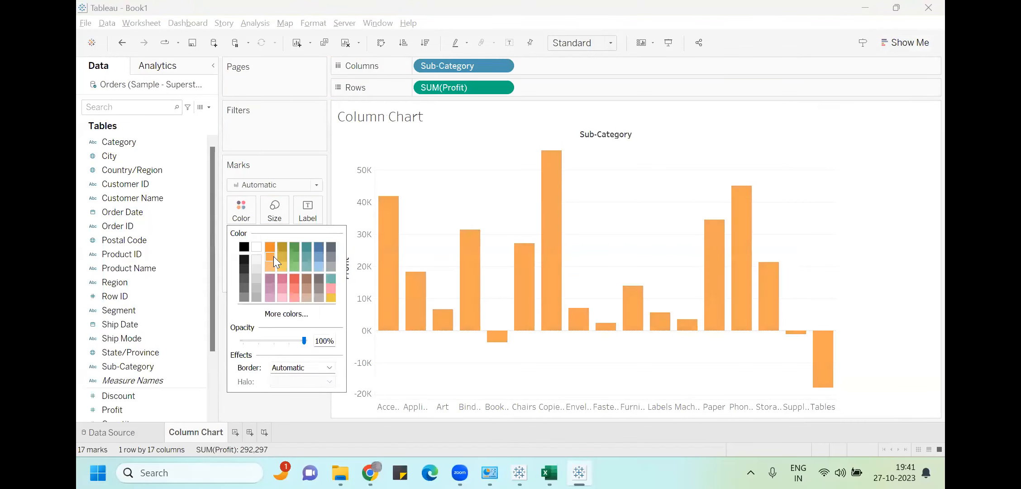
left_click(306, 136)
left_click_drag(118, 408, 308, 204)
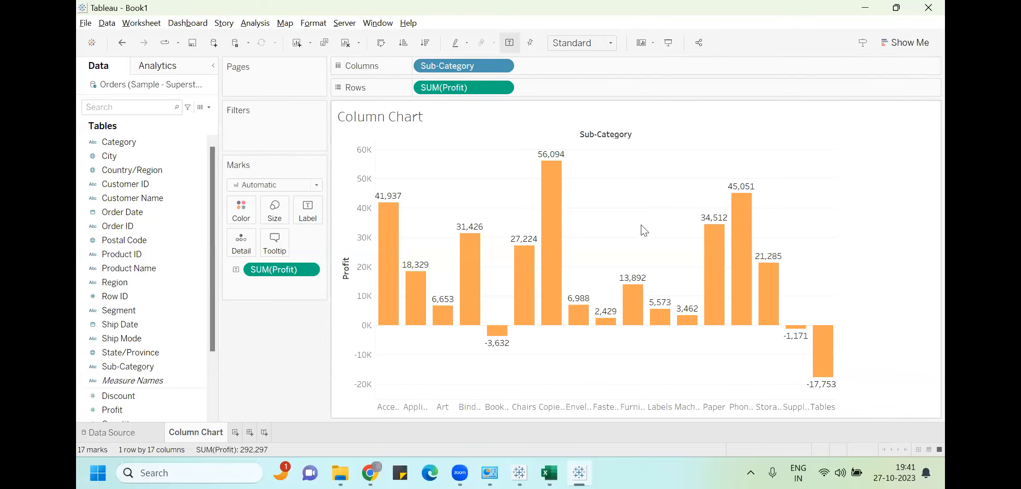
Swap the axes back and forth to compare horizontal bars with vertical columns
left_click(380, 44)
left_click(380, 43)
left_click(379, 43)
left_click(379, 44)
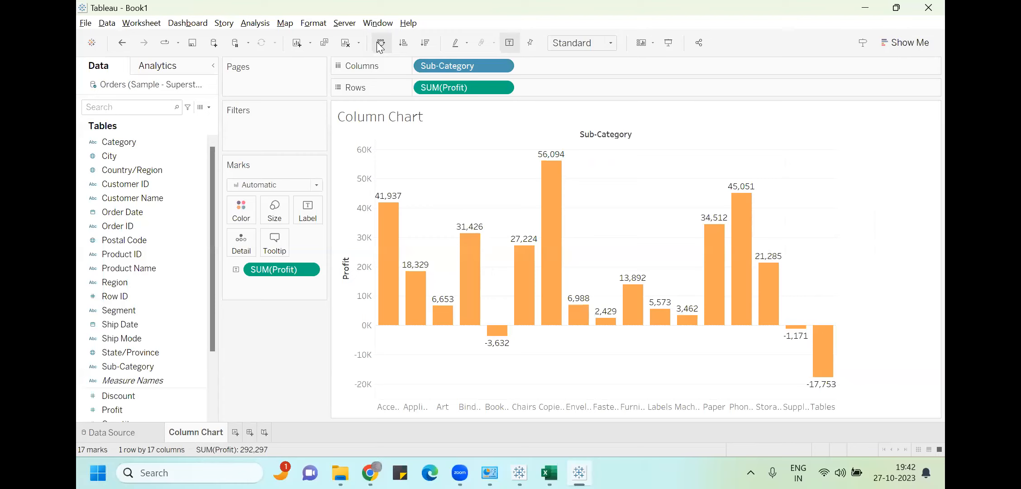
left_click_drag(457, 70, 547, 66)
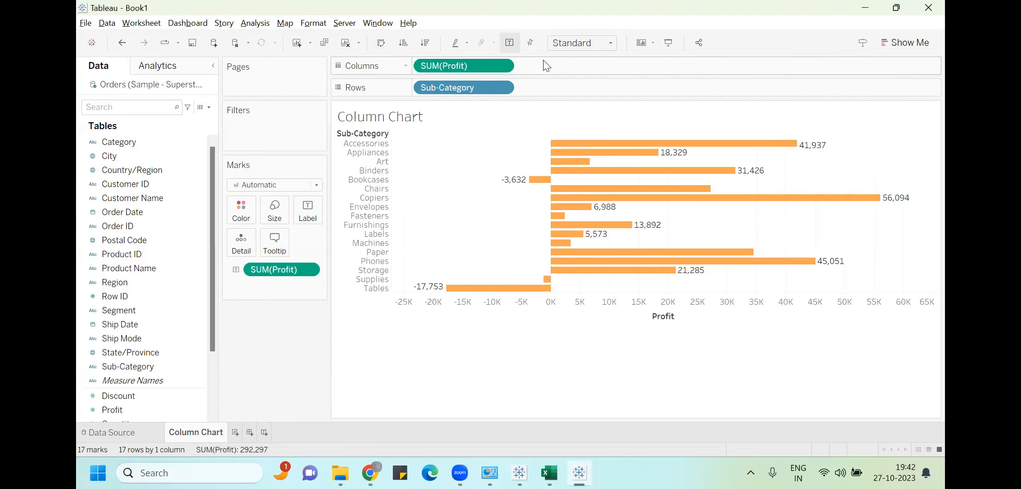
left_click_drag(466, 67, 577, 90)
left_click_drag(458, 87, 466, 66)
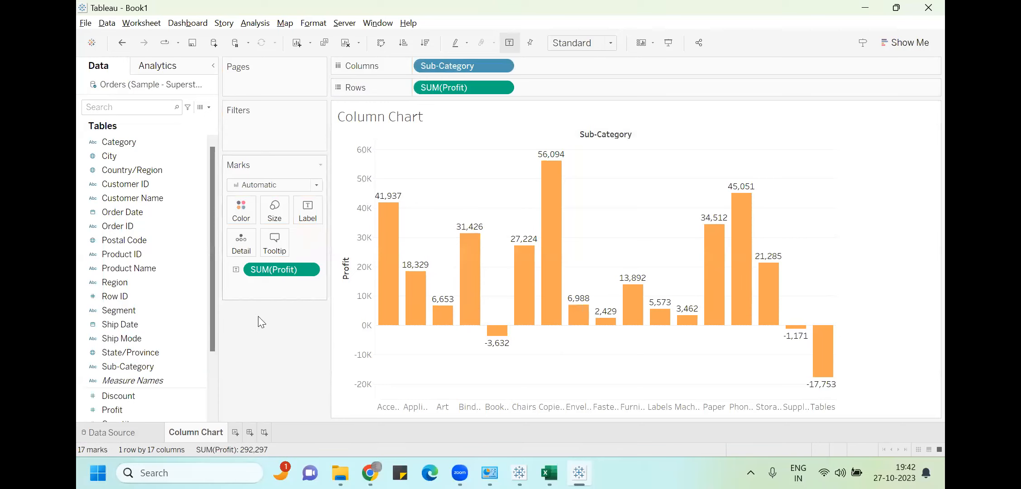
scroll(213, 374, "down", 3)
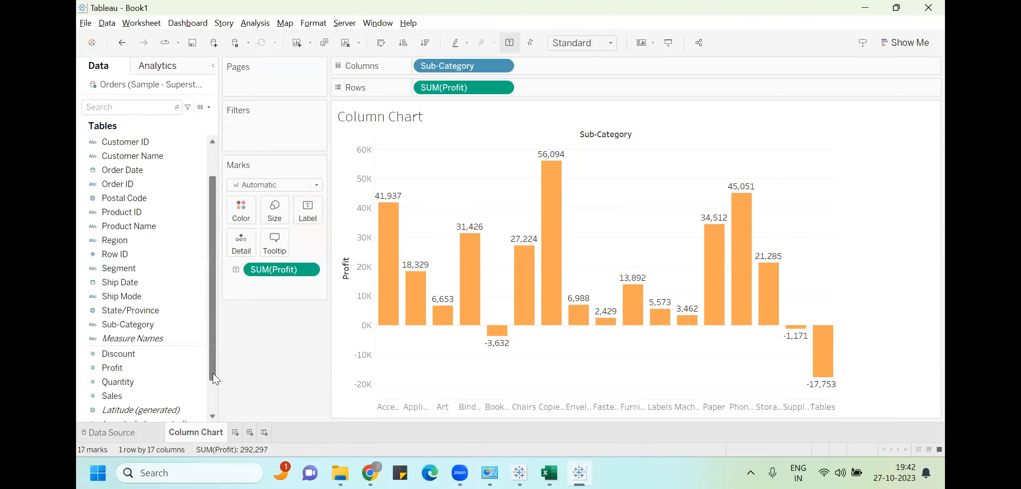
Put Sales on the Rows shelf after SUM(Profit) to add a second row of Sales columns
left_click_drag(145, 355, 576, 87)
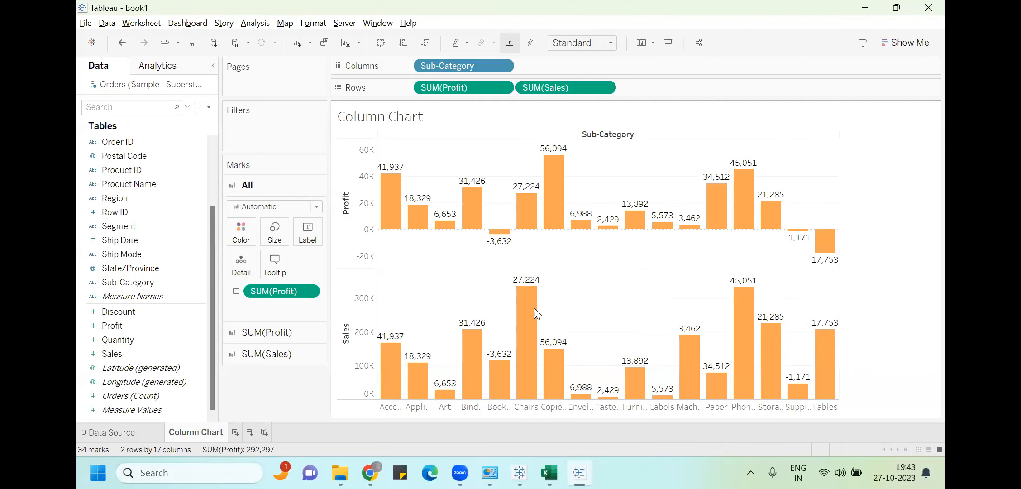
Color the Sales marks red on the SUM(Sales) Marks card, briefly trying the Line mark type
left_click(265, 353)
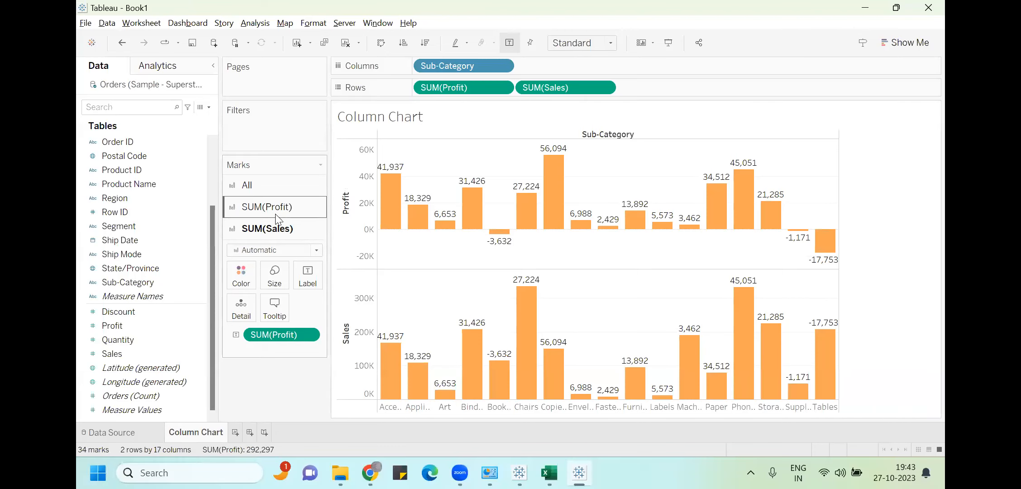
left_click(279, 252)
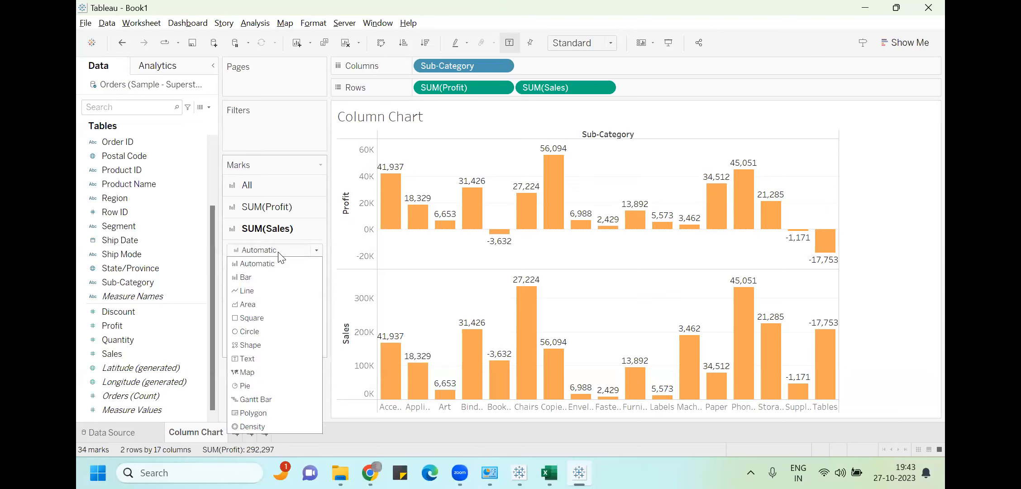
left_click(264, 291)
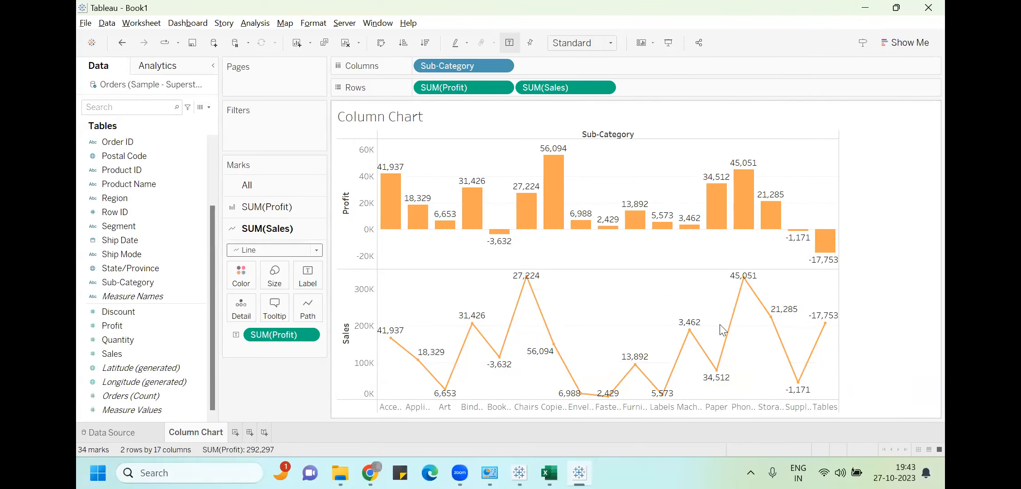
left_click(252, 275)
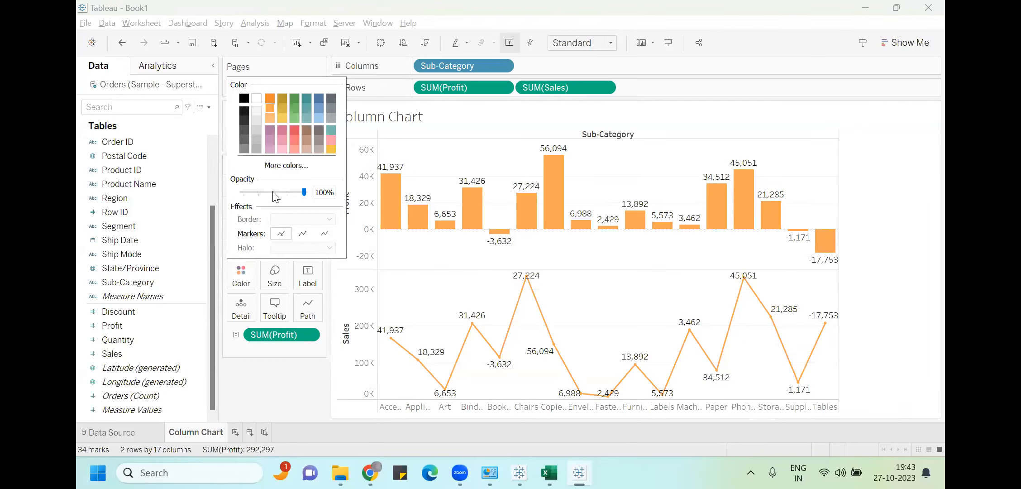
left_click(293, 131)
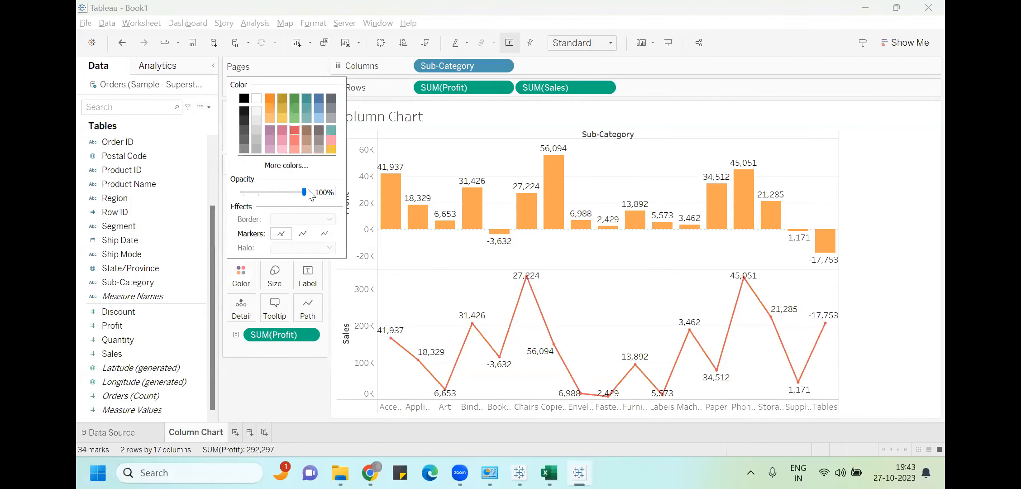
left_click(269, 369)
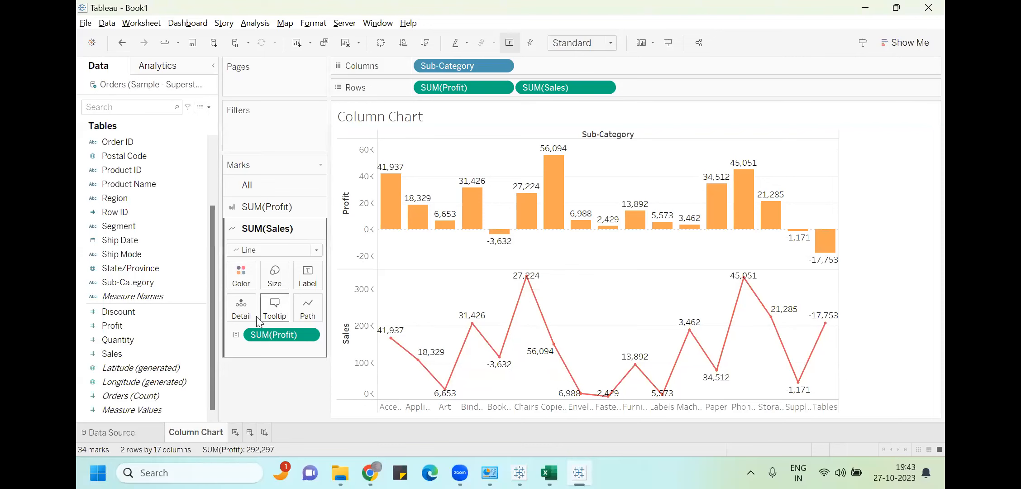
Set the Sales marks back to Bar and remove the profit labels from them
left_click(265, 252)
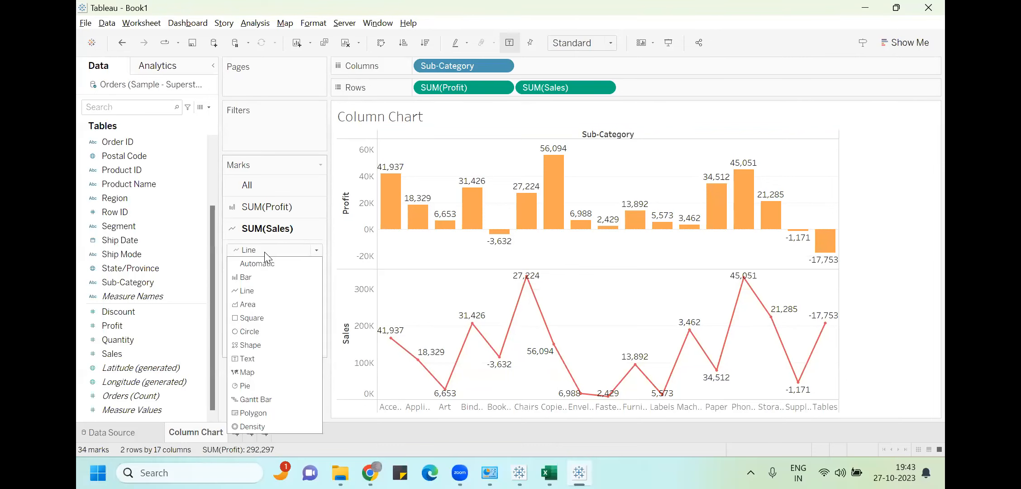
left_click(262, 279)
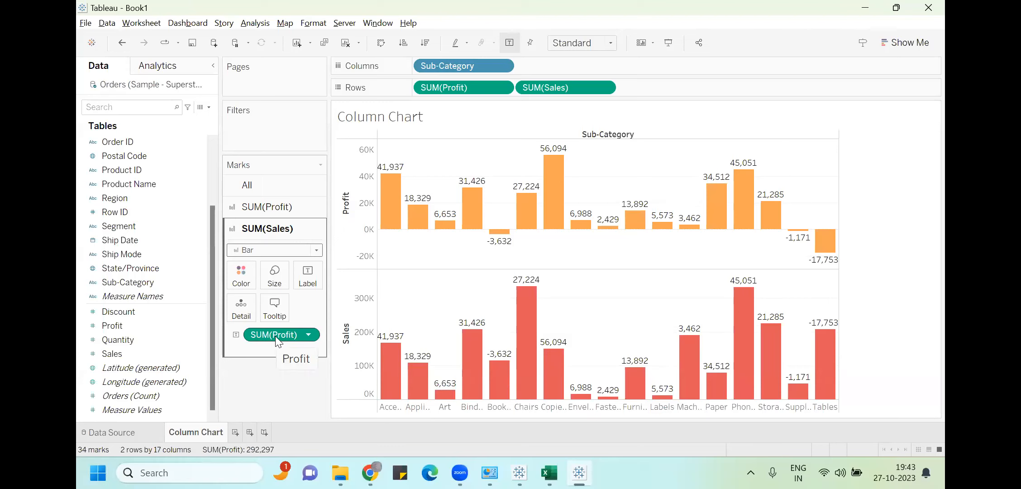
left_click_drag(274, 336, 306, 282)
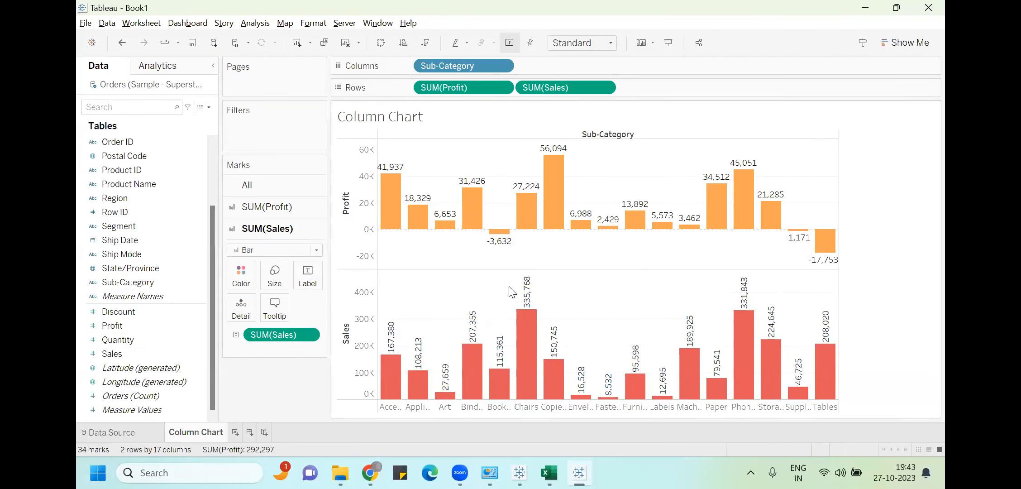
Sort Sub-Categories ascending by Profit, running from Tables (-17,753) to Copiers (56,094)
left_click(348, 192)
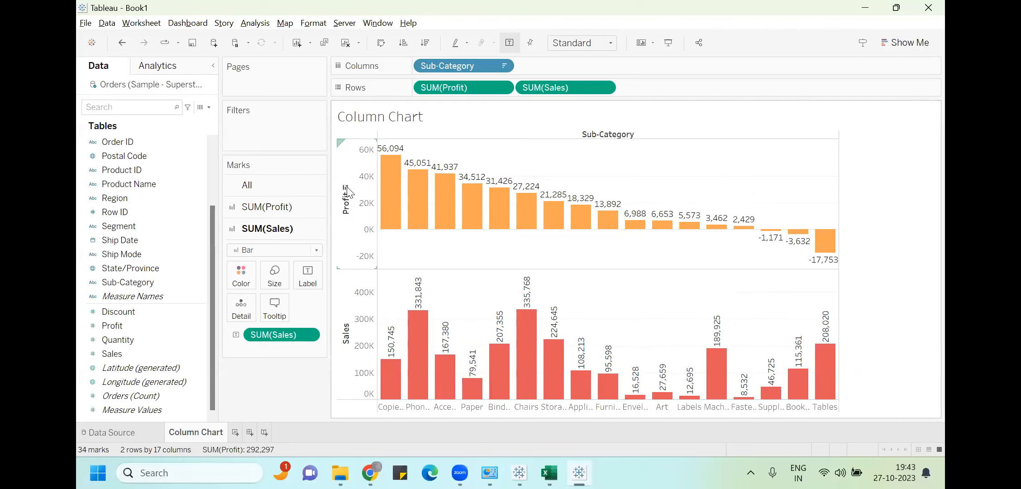
left_click(349, 192)
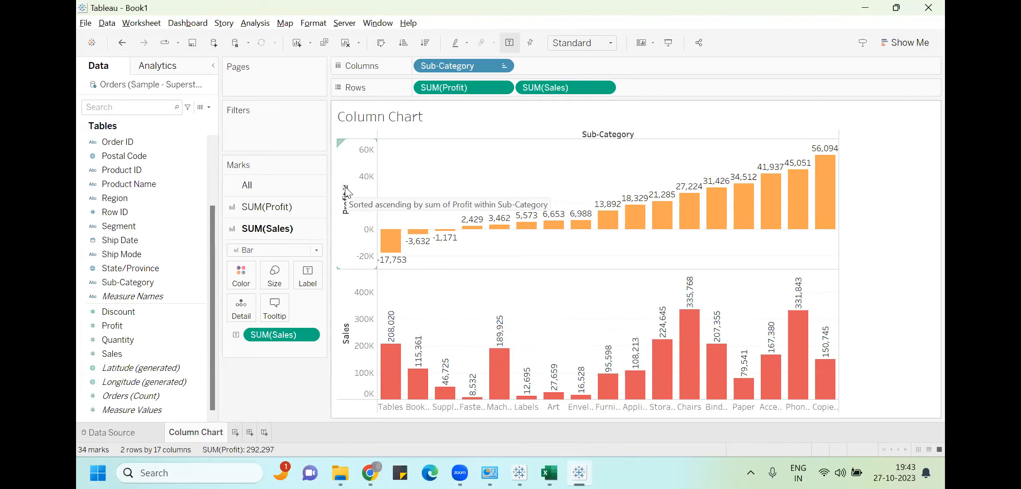
Save As into Documents > My Tableau Repository > Workbooks with file type Tableau Packaged Workbook (*.twbx)
left_click(86, 24)
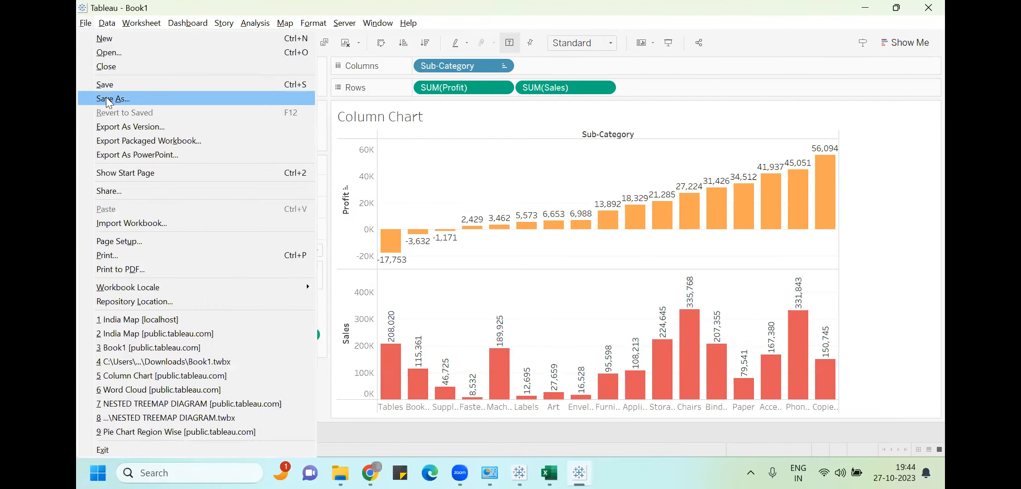
left_click(277, 166)
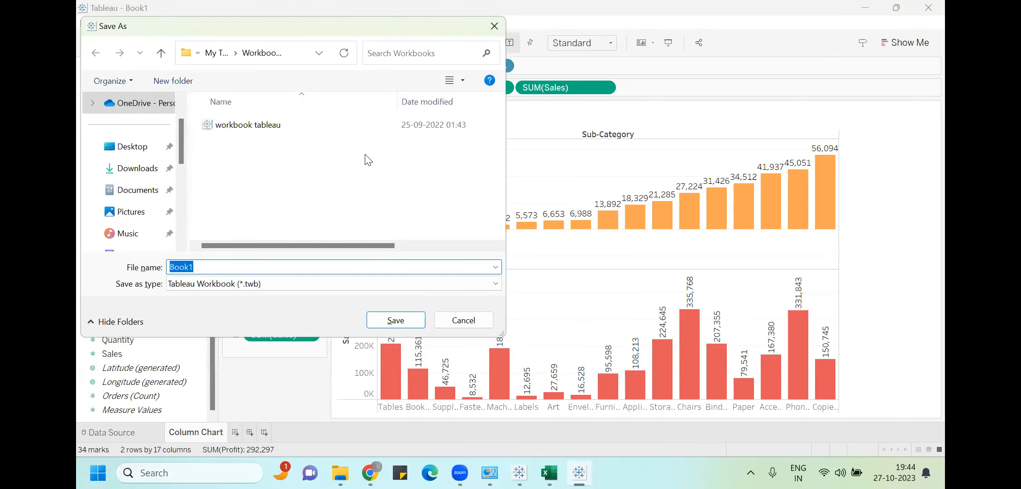
left_click(139, 198)
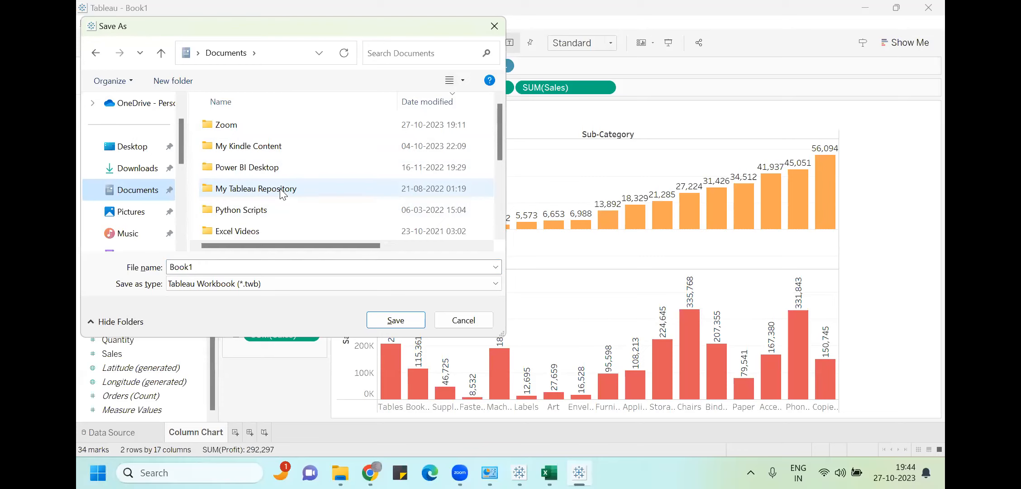
scroll(258, 195, "down", 2)
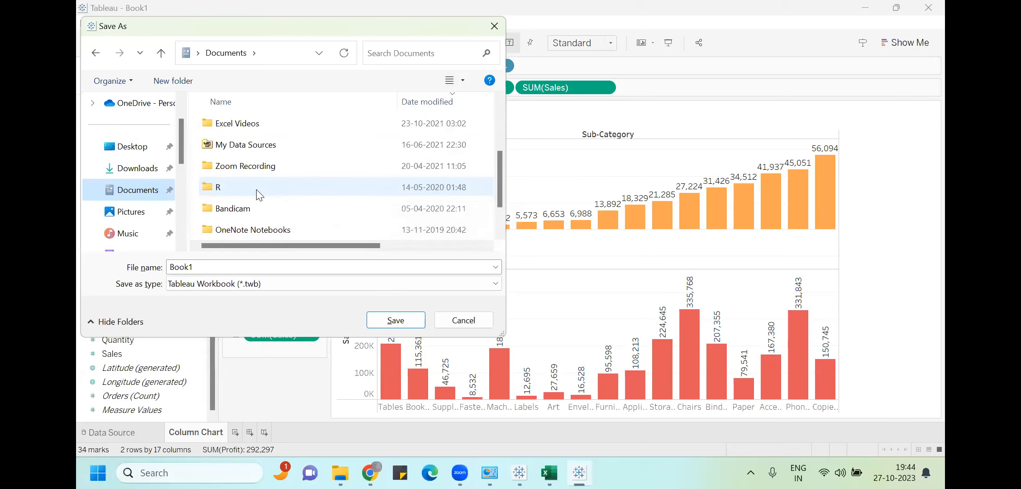
scroll(258, 192, "down", 1)
scroll(248, 188, "up", 2)
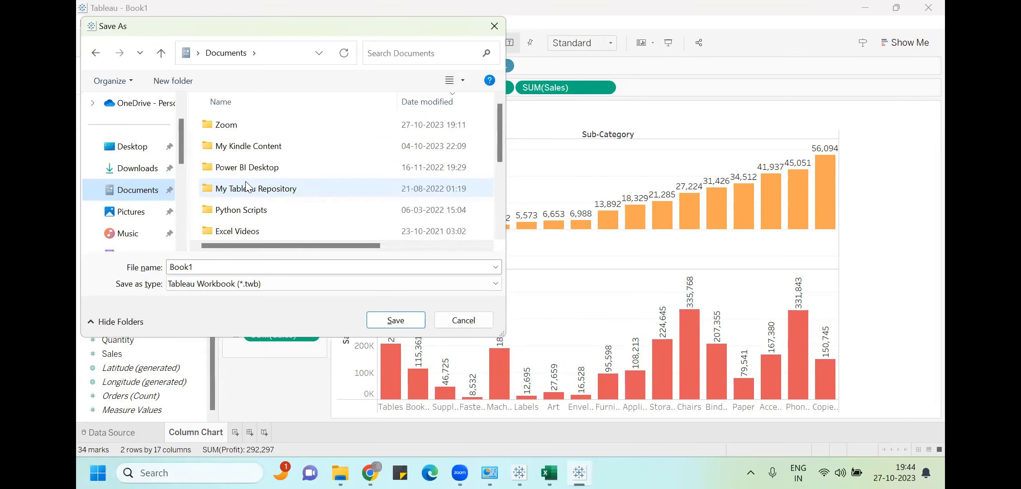
double_click(257, 189)
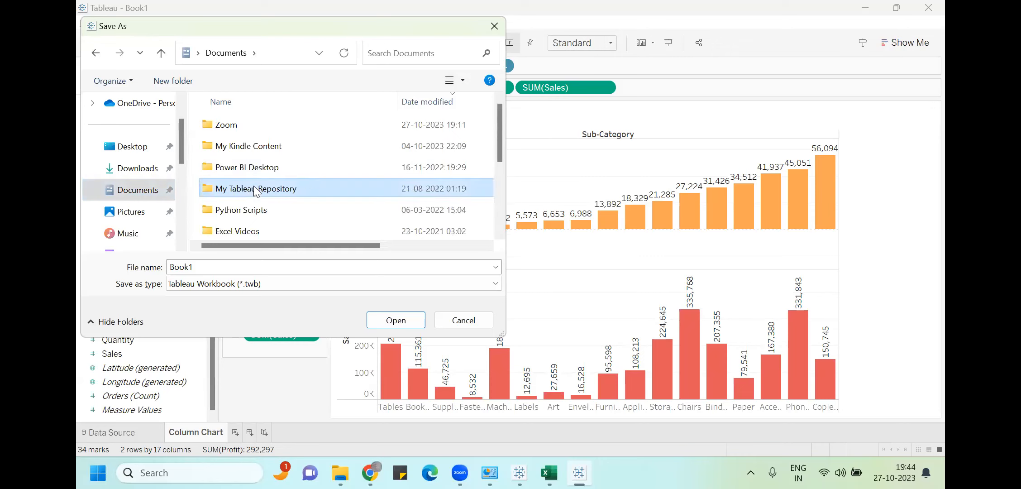
scroll(260, 181, "down", 2)
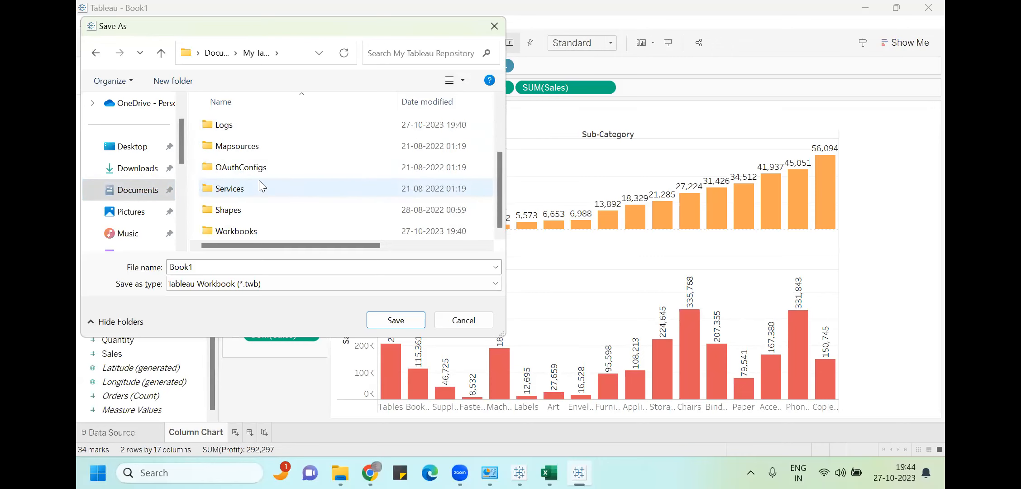
double_click(234, 230)
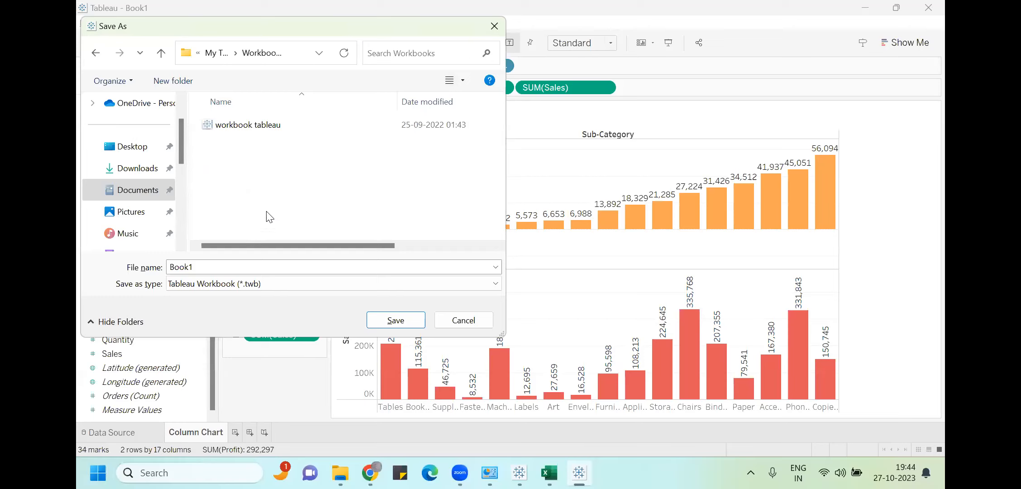
left_click(226, 284)
left_click(217, 306)
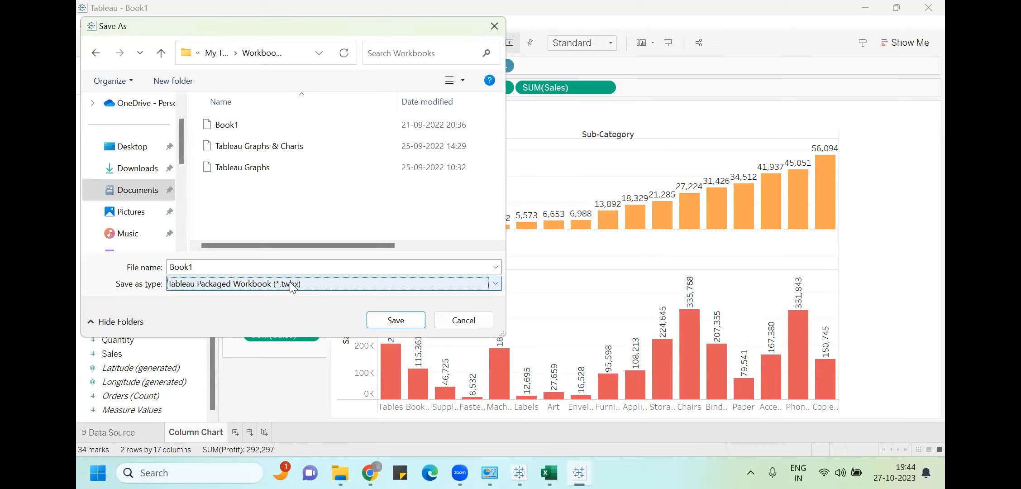
Decline replacing Book1.twbx and save the packaged workbook as '27th October'
left_click(395, 321)
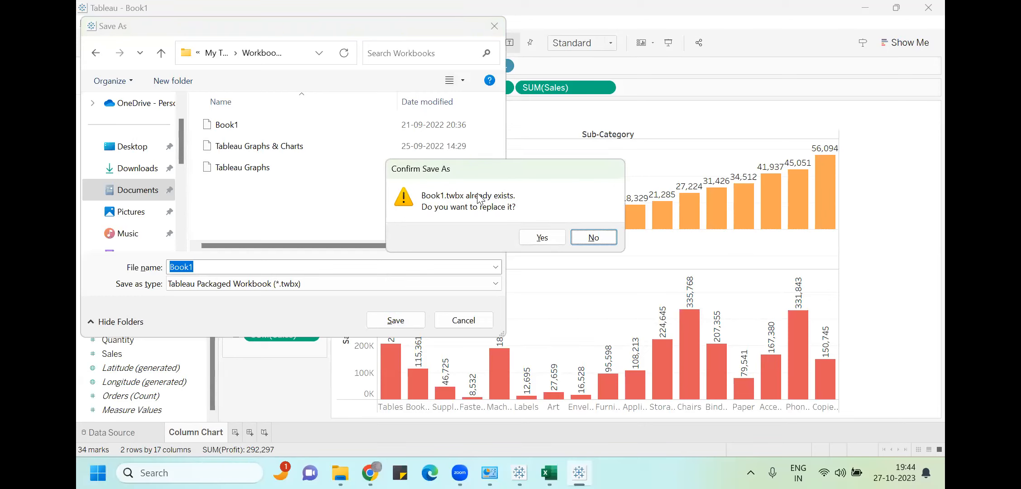
left_click(594, 237)
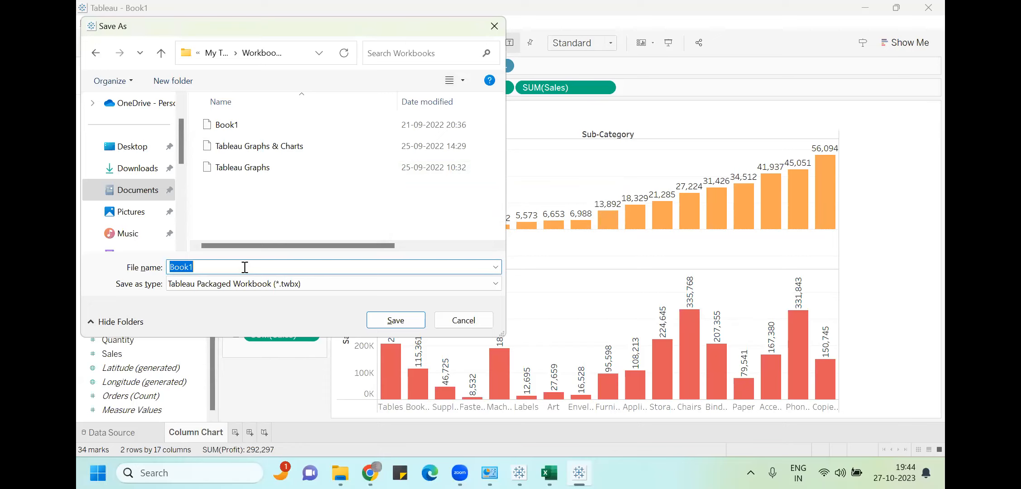
type("27th Octovber")
left_click(396, 321)
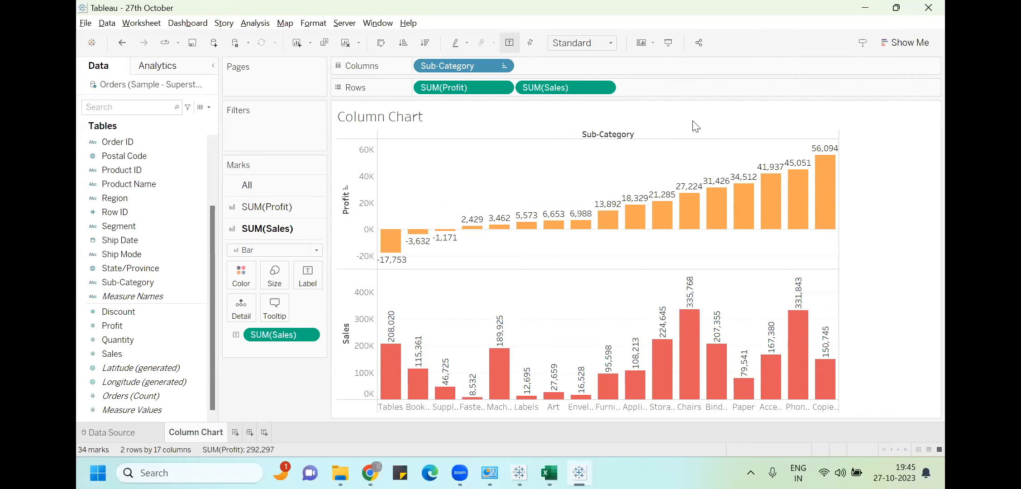
Switch the Orders data connection from Live to Extract, then go back to the Column Chart sheet
left_click(101, 432)
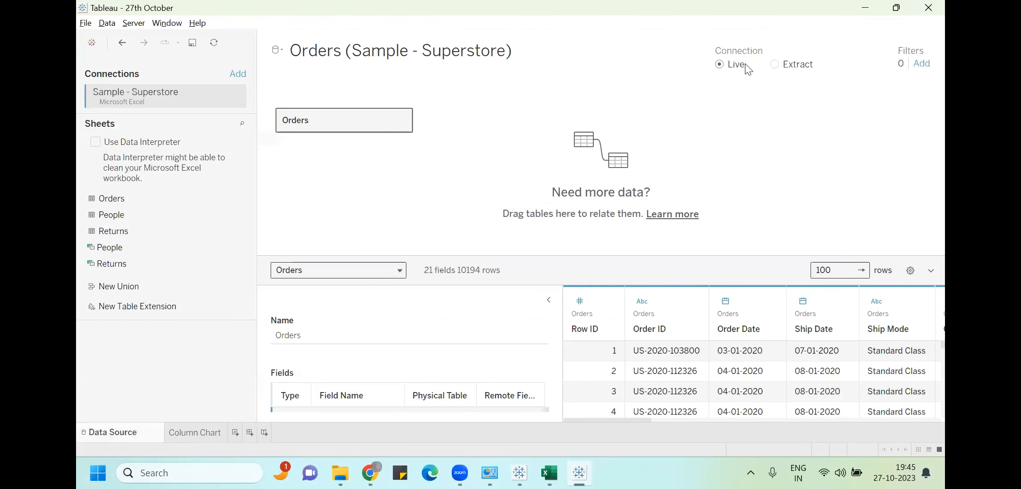
left_click(775, 64)
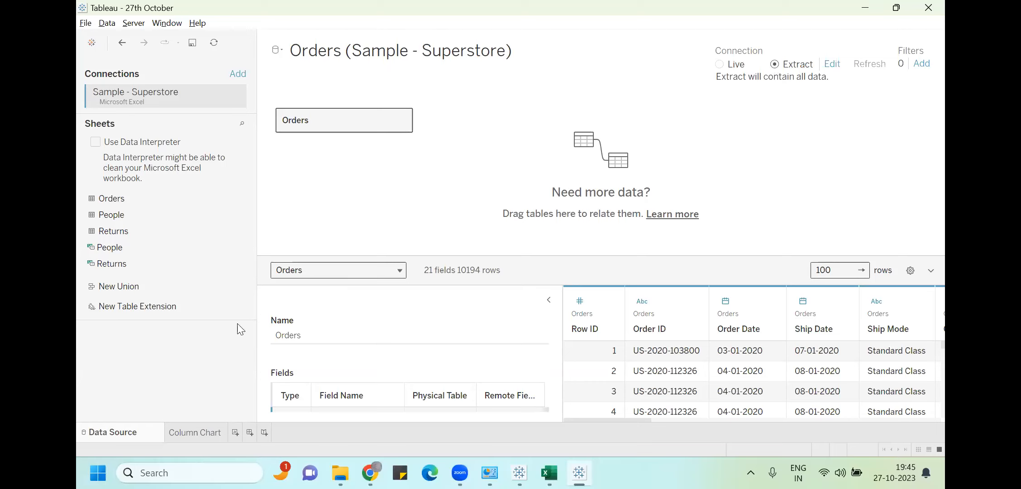
left_click(199, 432)
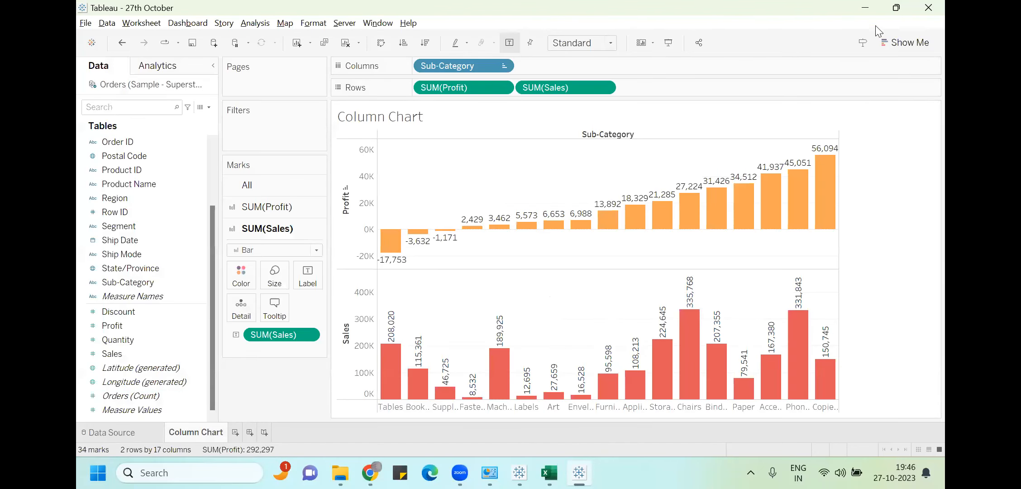
left_click(700, 45)
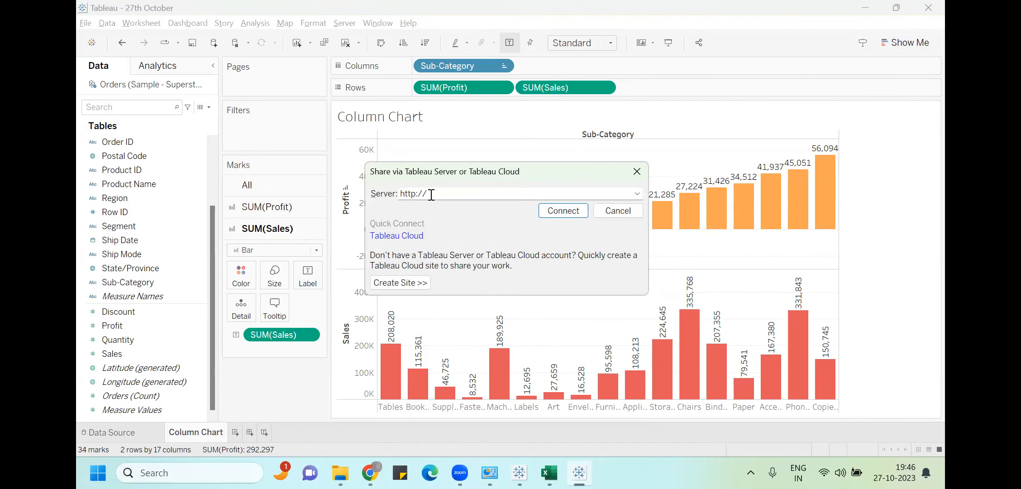
left_click(577, 107)
key("BackSpace")
key("BackSpace")
key("BackSpace")
key("BackSpace")
type("ps://public.tableau.com/s/")
left_click(574, 213)
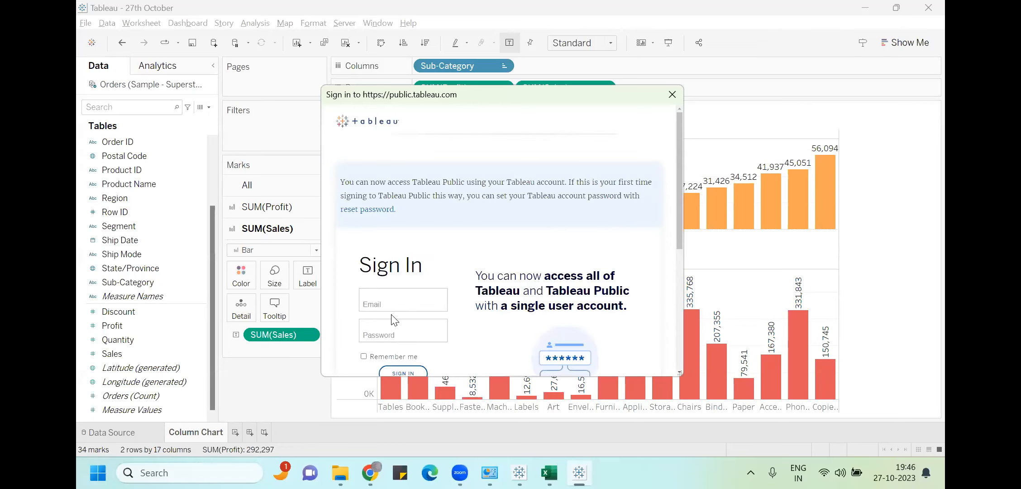
Sign in with the account e-mail and password, then close the dialog
left_click(380, 301)
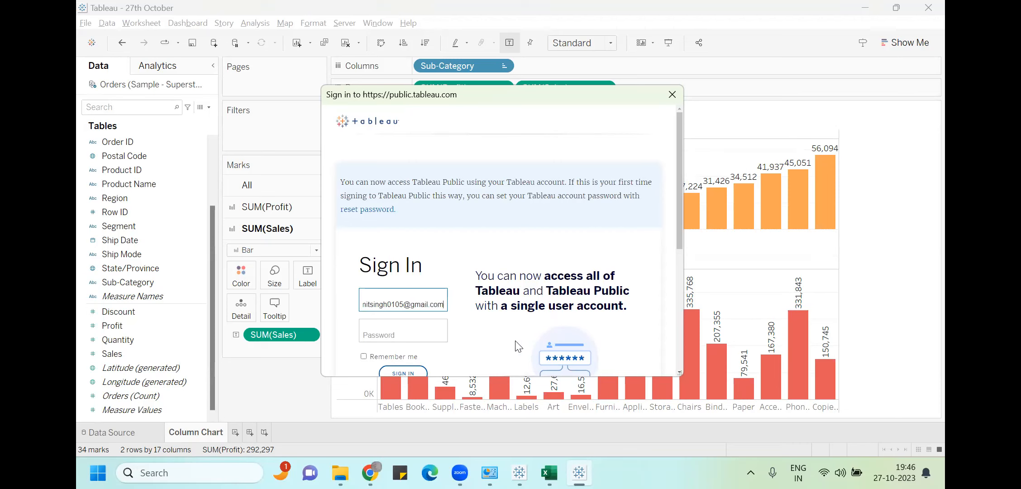
left_click(425, 330)
type("••••••")
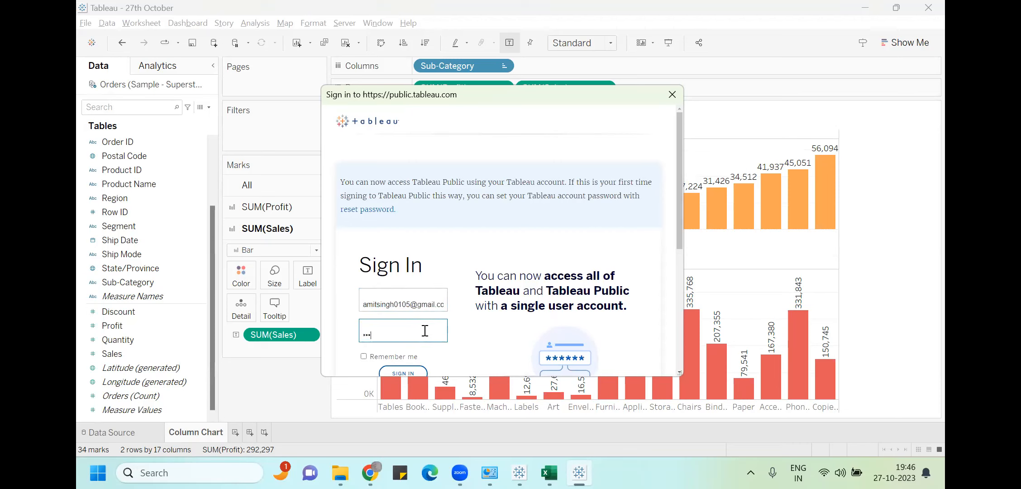
type("•••••")
key("BackSpace")
key("BackSpace")
key("BackSpace")
key("BackSpace")
key("BackSpace")
key("BackSpace")
key("BackSpace")
key("BackSpace")
key("BackSpace")
key("BackSpace")
key("BackSpace")
type("•••••••••••")
left_click(410, 372)
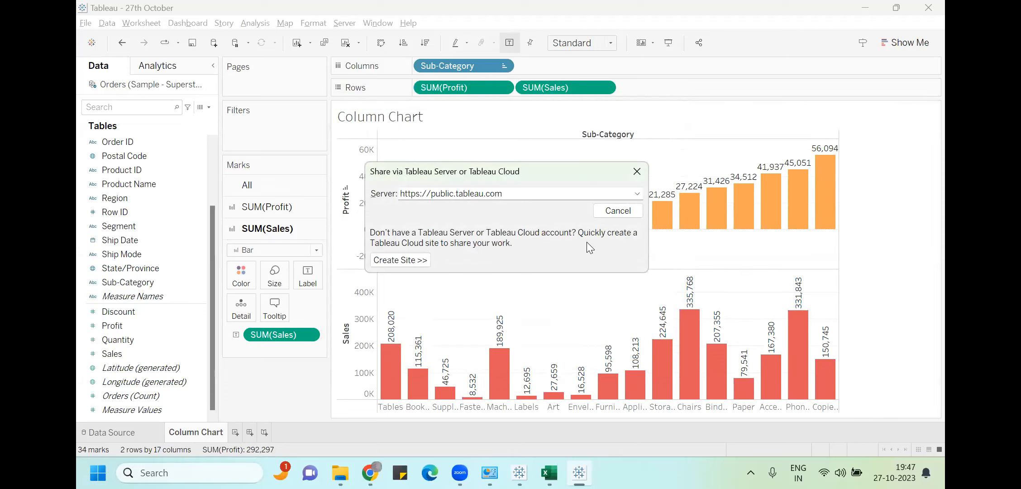
key("Escape")
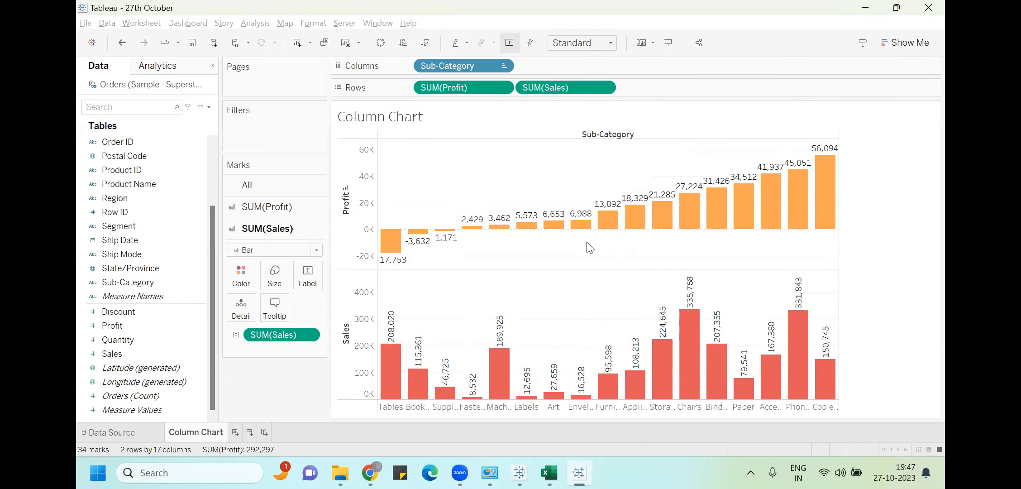
Save the workbook to Tableau Public with Ctrl+S, keeping the title '27th October'
key("ctrl+s")
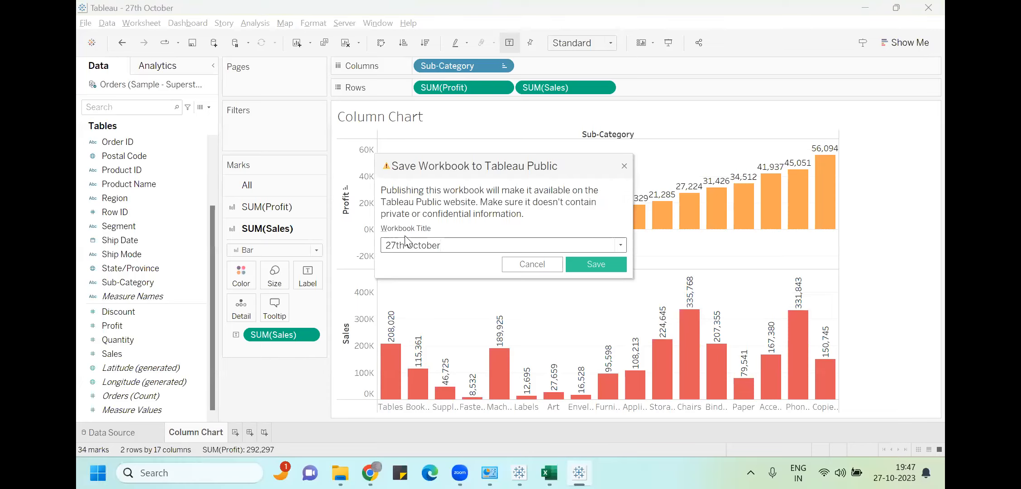
left_click(596, 266)
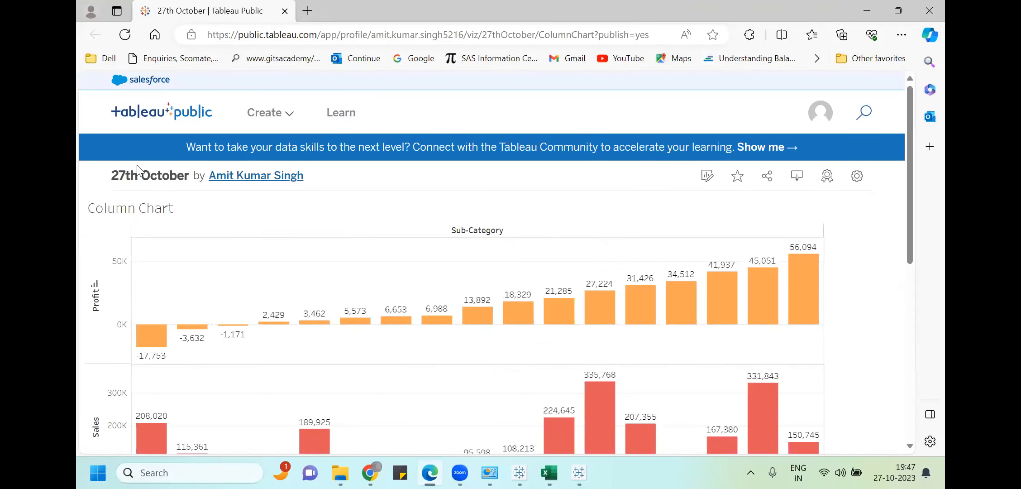
Scroll through the published '27th October' viz page, then return to the Tableau desktop window
scroll(550, 211, "down", 5)
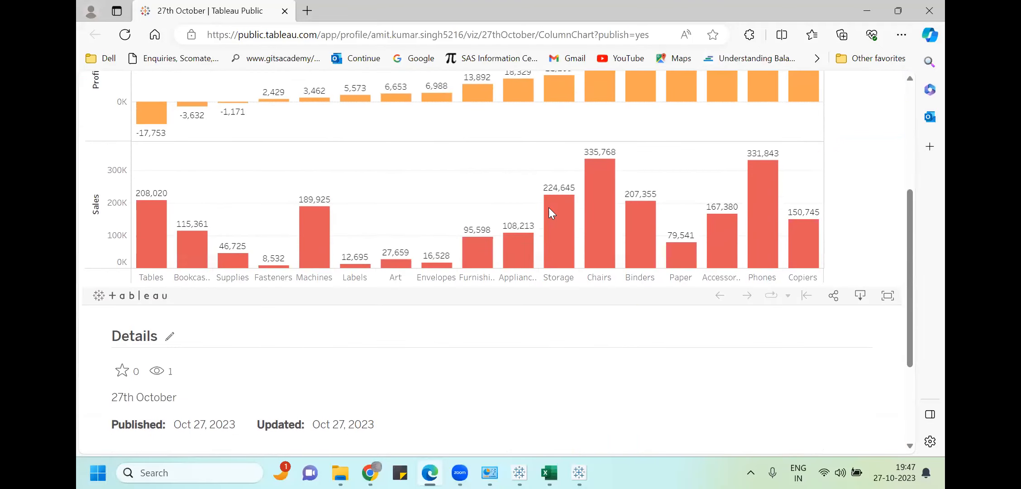
scroll(549, 213, "up", 5)
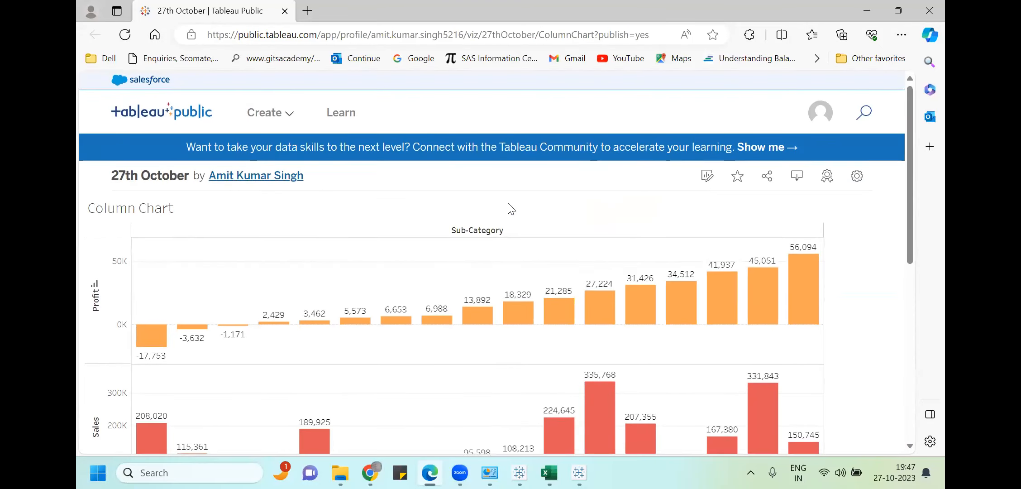
scroll(626, 190, "down", 4)
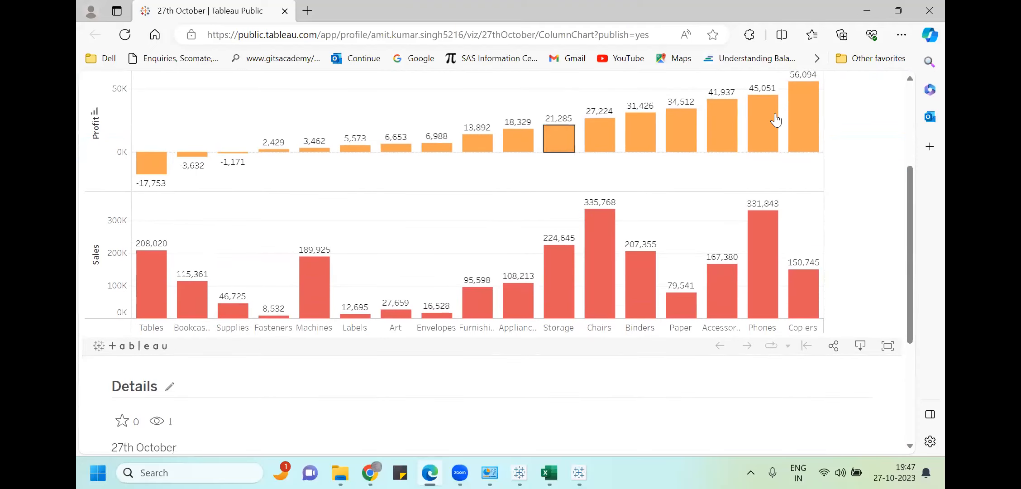
scroll(650, 231, "up", 4)
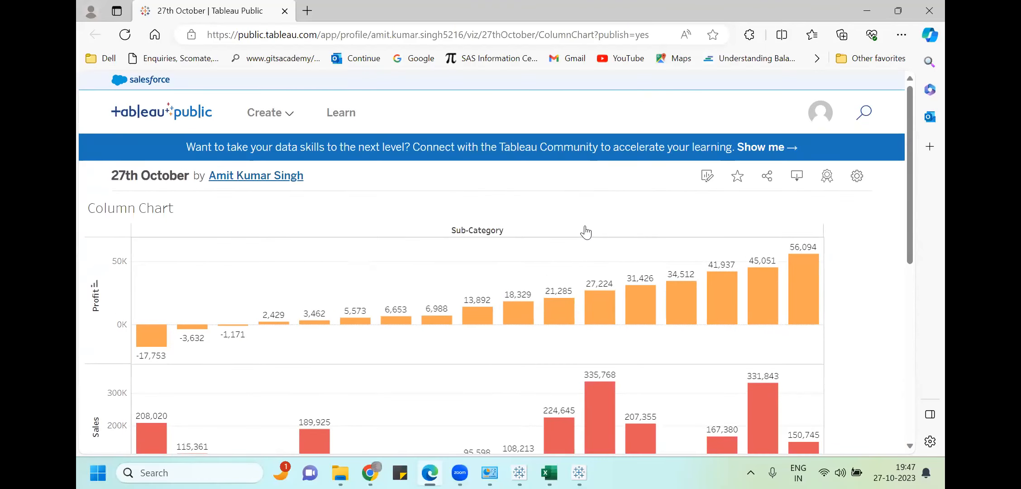
scroll(657, 218, "down", 8)
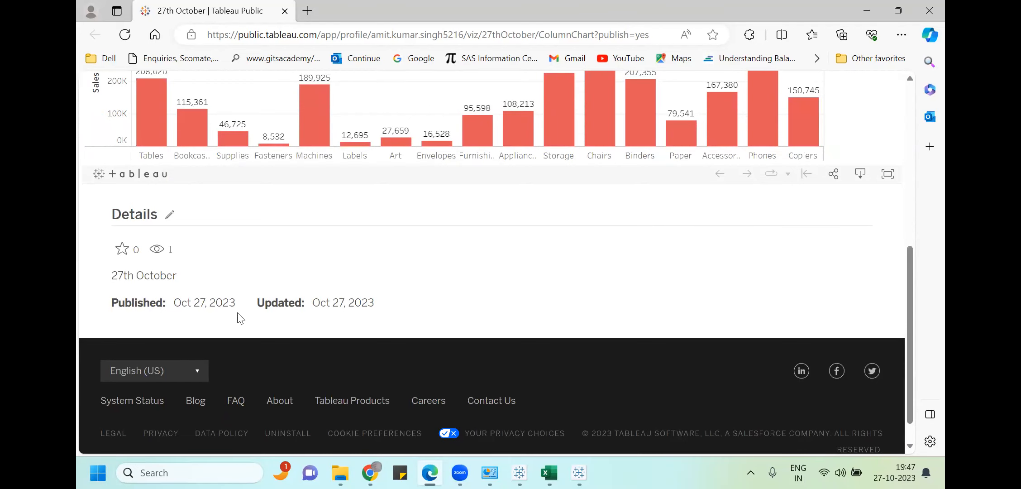
scroll(479, 299, "up", 8)
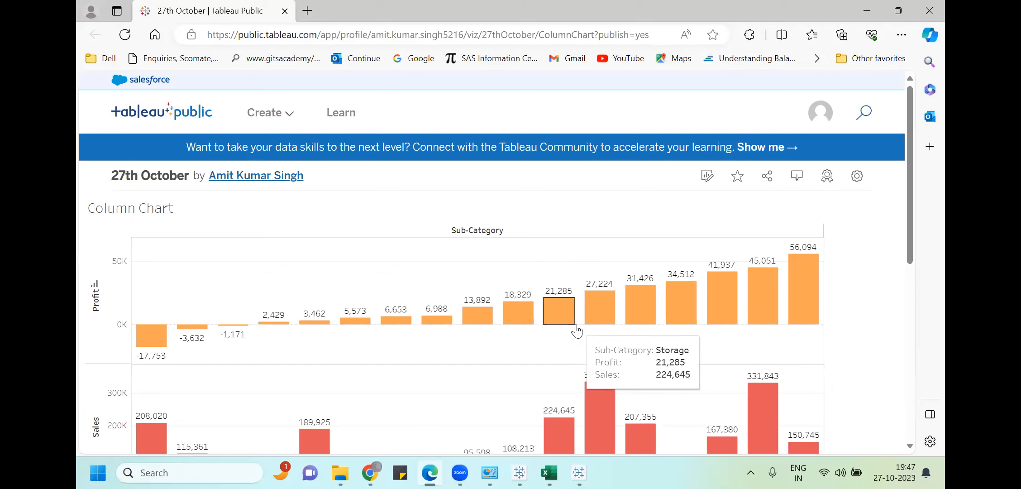
key("alt+Tab")
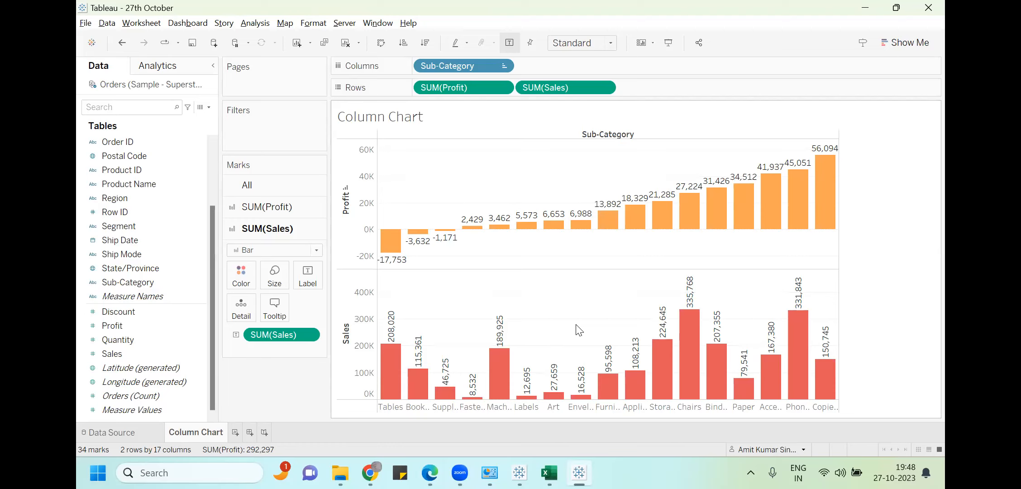
Create Sheet 2 with Sub-Category on Rows and SUM(Profit) as the text mark
mouse_move(547, 399)
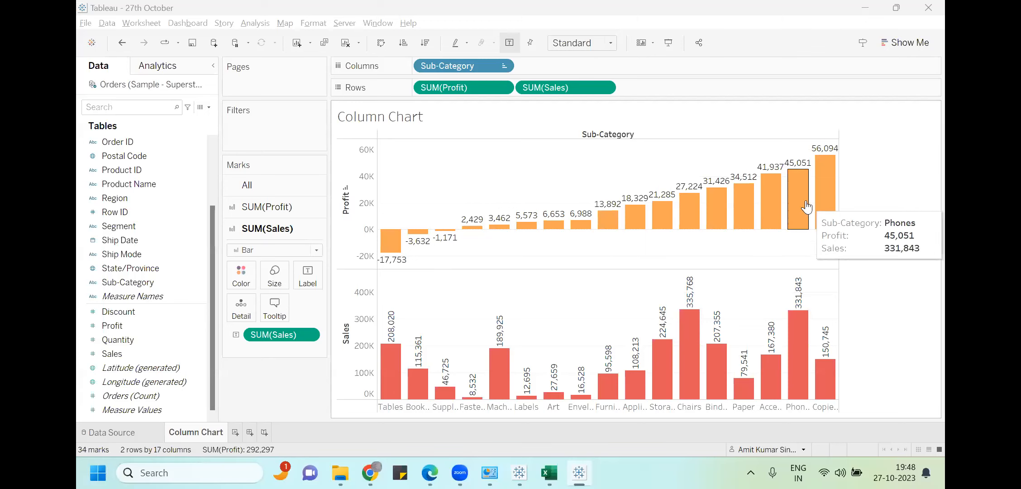
left_click(237, 431)
left_click_drag(141, 285, 481, 90)
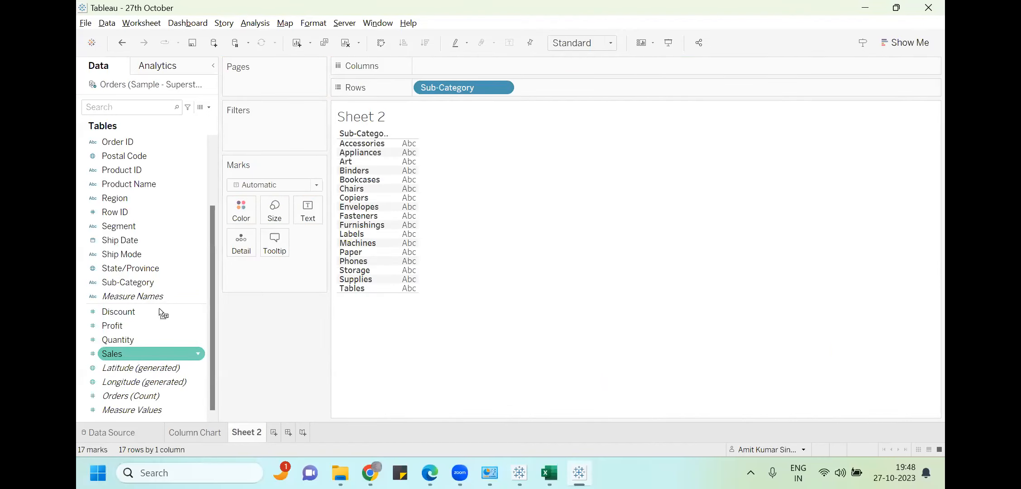
left_click_drag(118, 326, 308, 210)
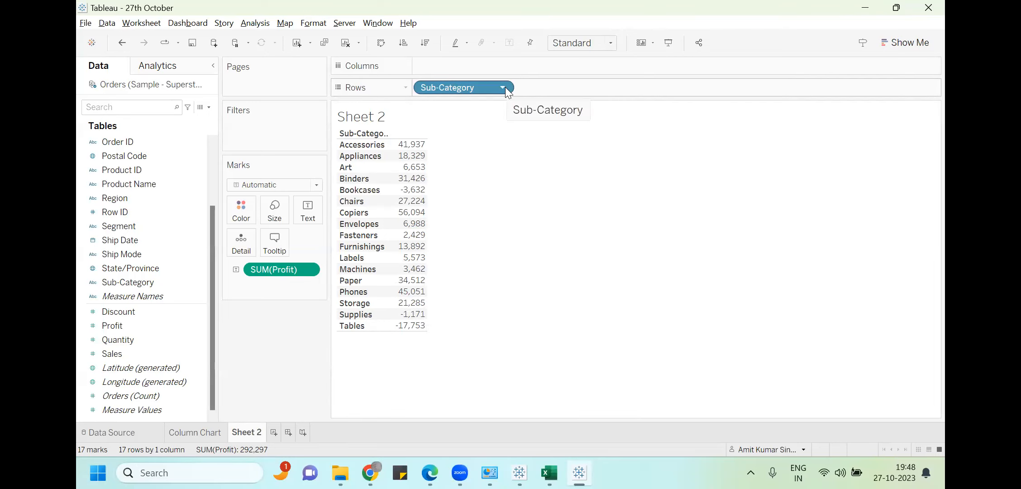
mouse_move(410, 197)
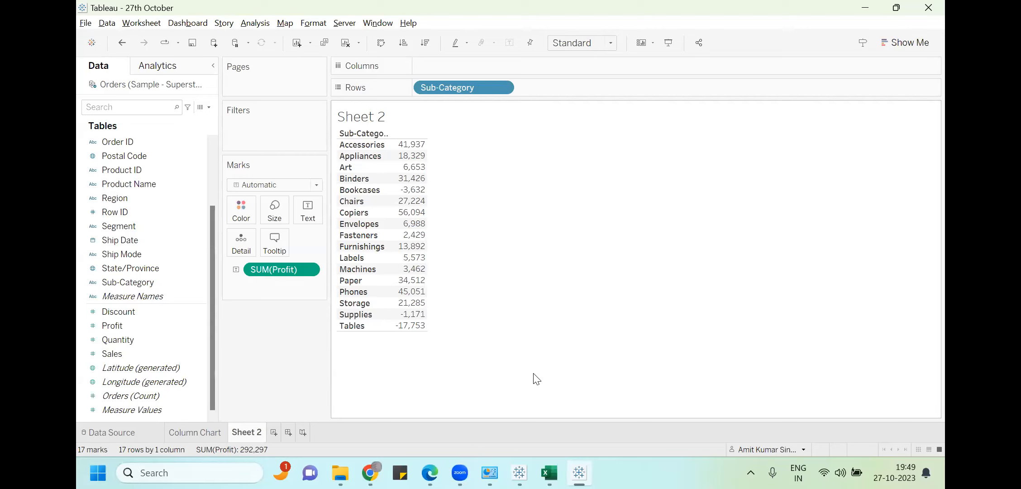
key("alt+Tab")
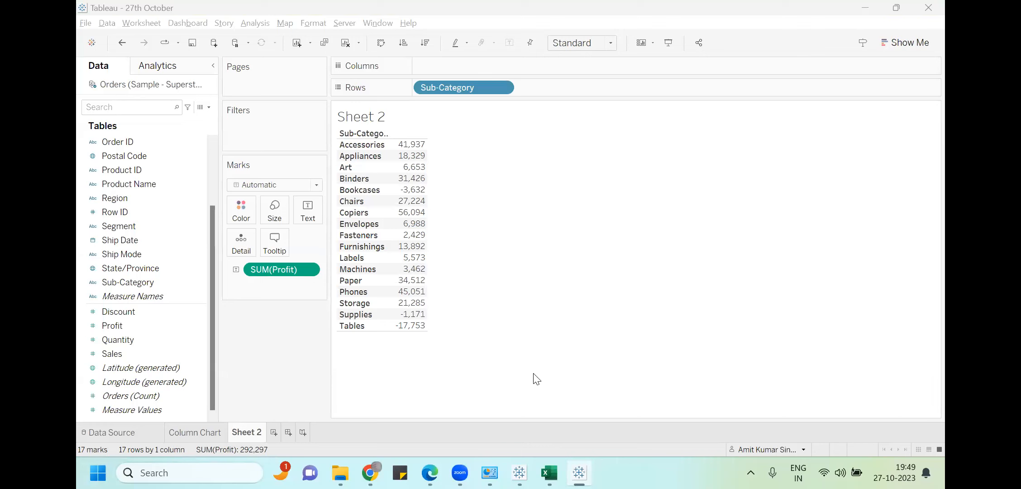
On the Column Chart sheet, remove the existing Profit and Sales pills from Rows and Marks
left_click(201, 430)
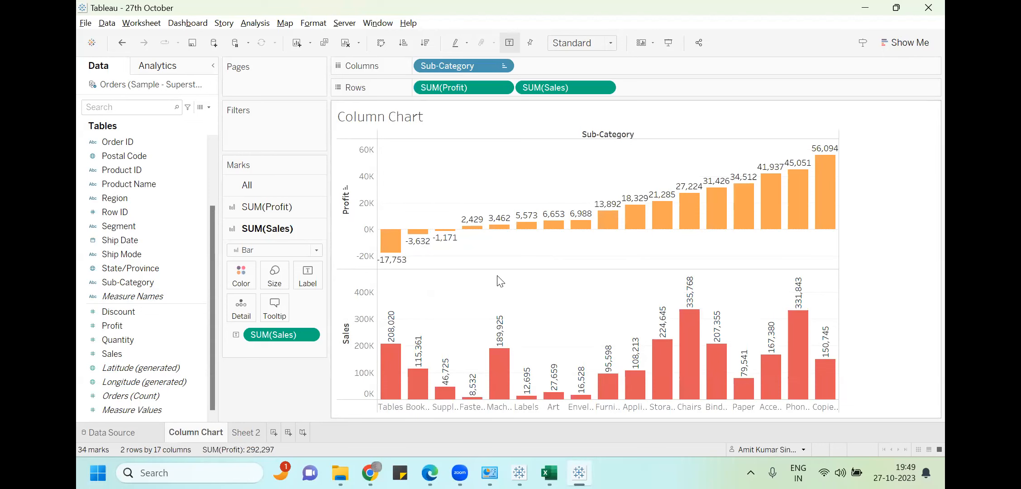
mouse_move(392, 343)
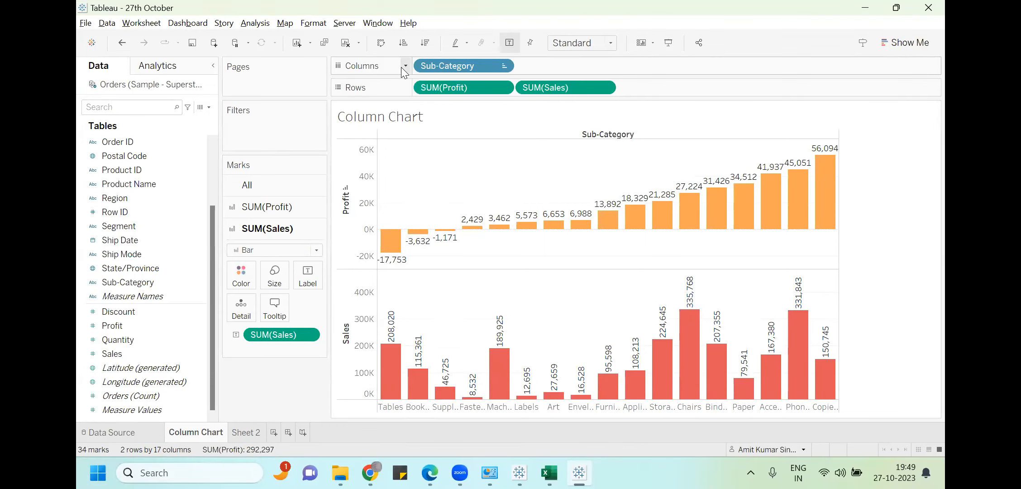
left_click_drag(427, 89, 277, 190)
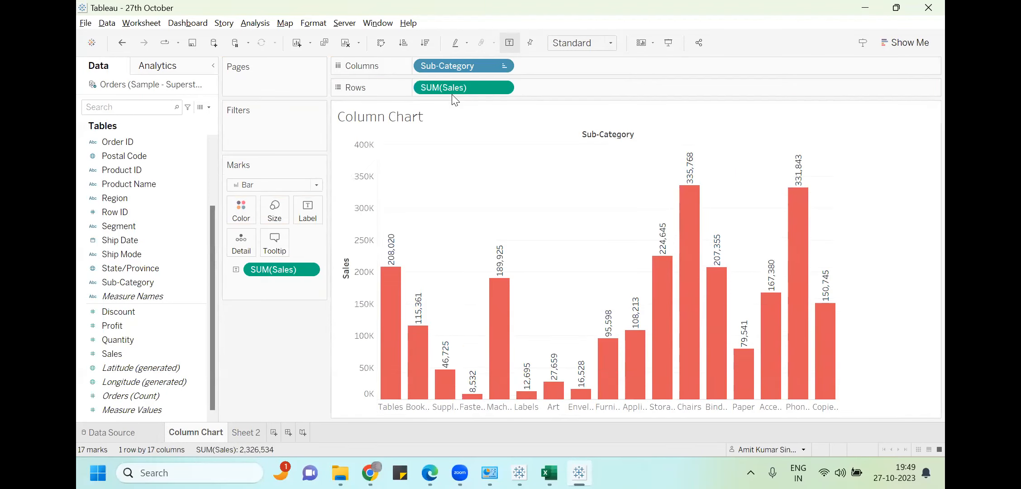
left_click_drag(87, 334, 87, 334)
left_click_drag(259, 266, 130, 357)
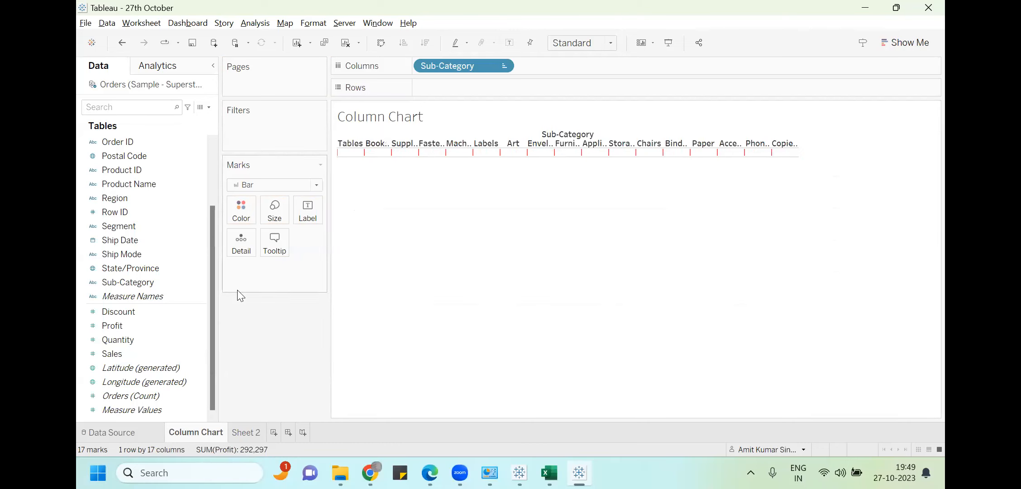
Plot Profit by Sub-Category labelled with Profit, and add Sales as a second chart below
left_click_drag(122, 324, 454, 83)
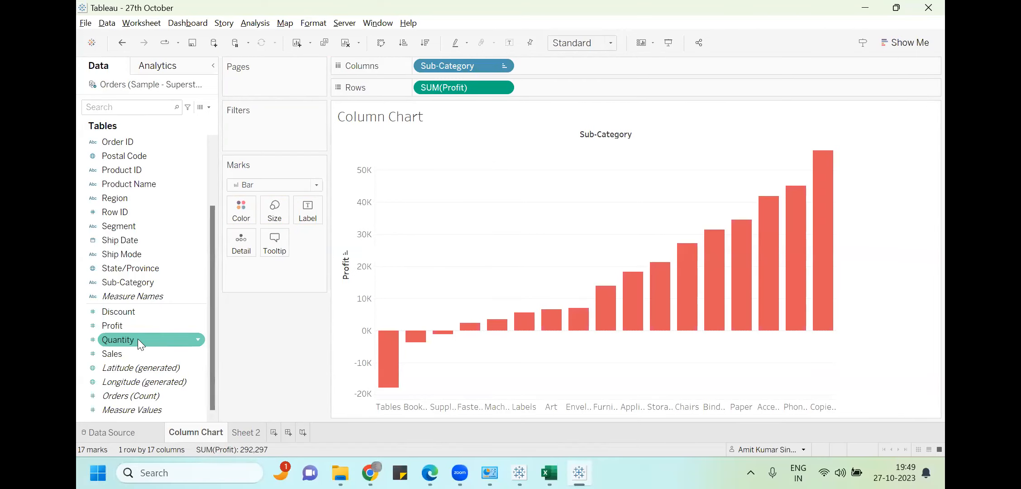
left_click_drag(132, 324, 297, 206)
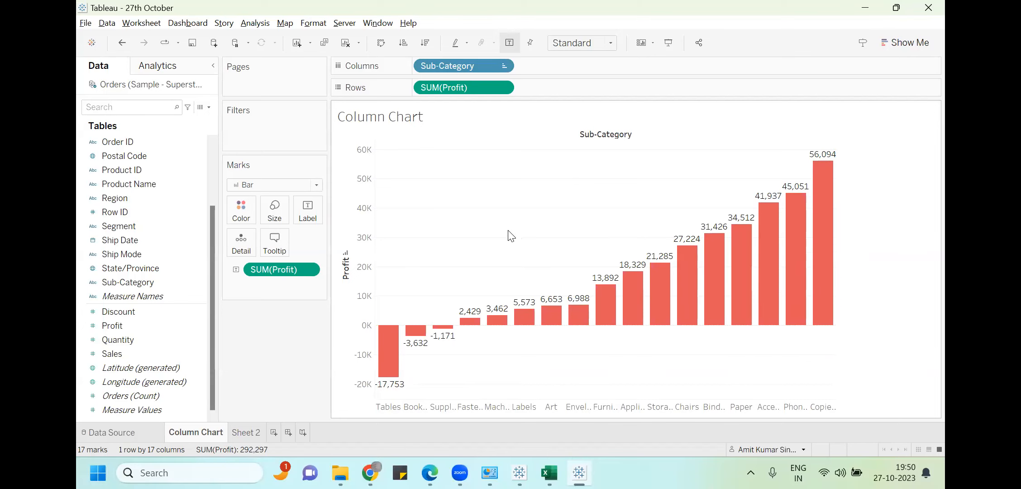
left_click_drag(121, 357, 574, 92)
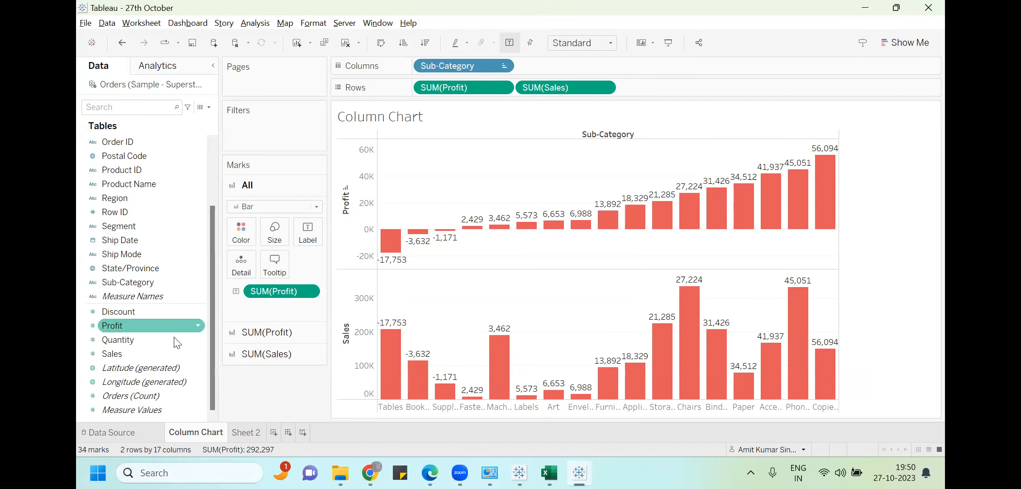
Colour the Profit bars light yellow in the SUM(Profit) marks card
left_click(288, 354)
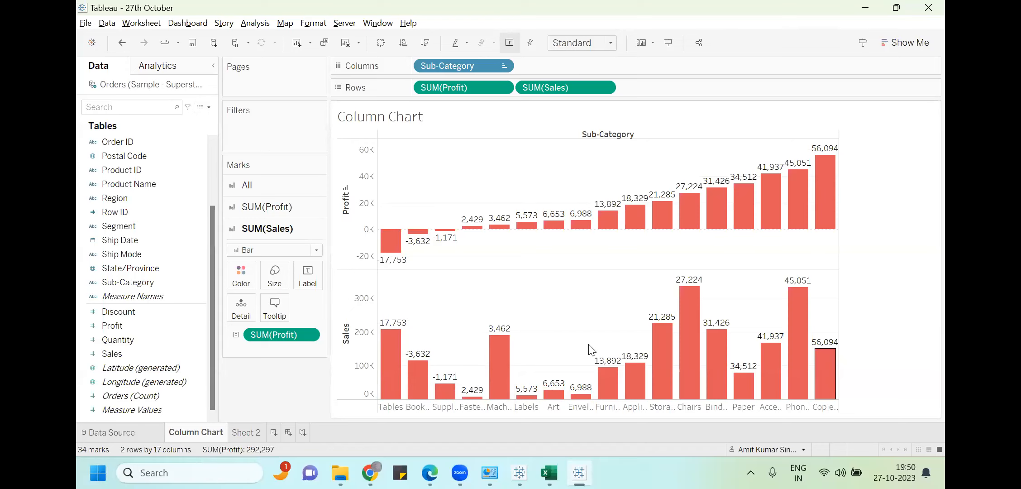
left_click(259, 208)
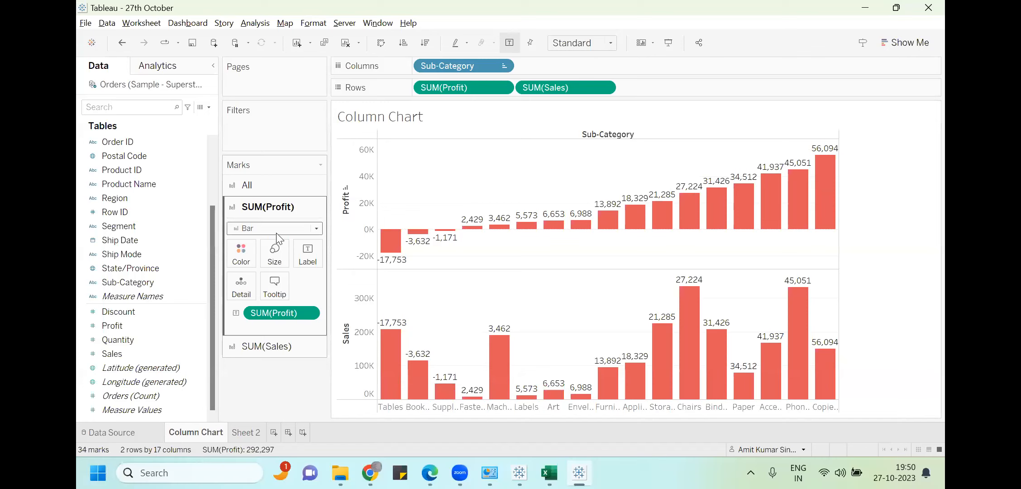
left_click(241, 254)
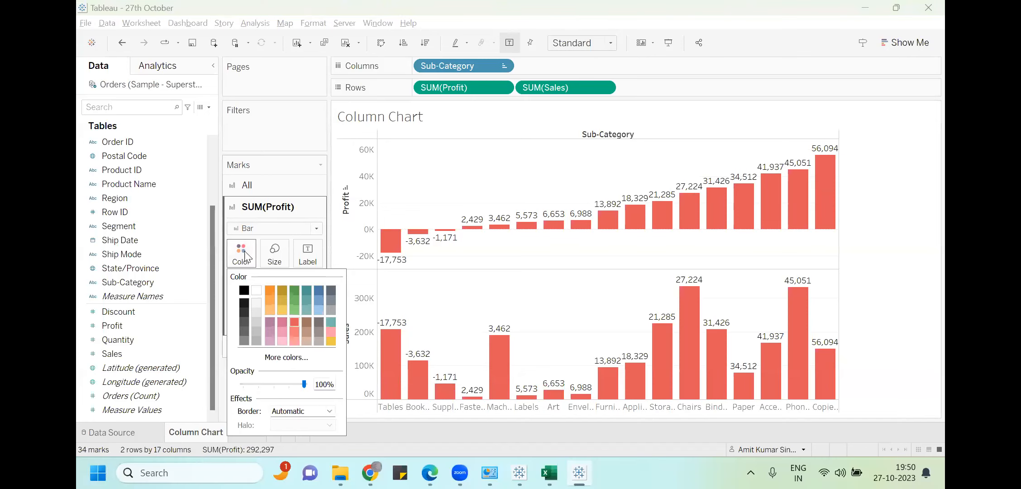
left_click(278, 311)
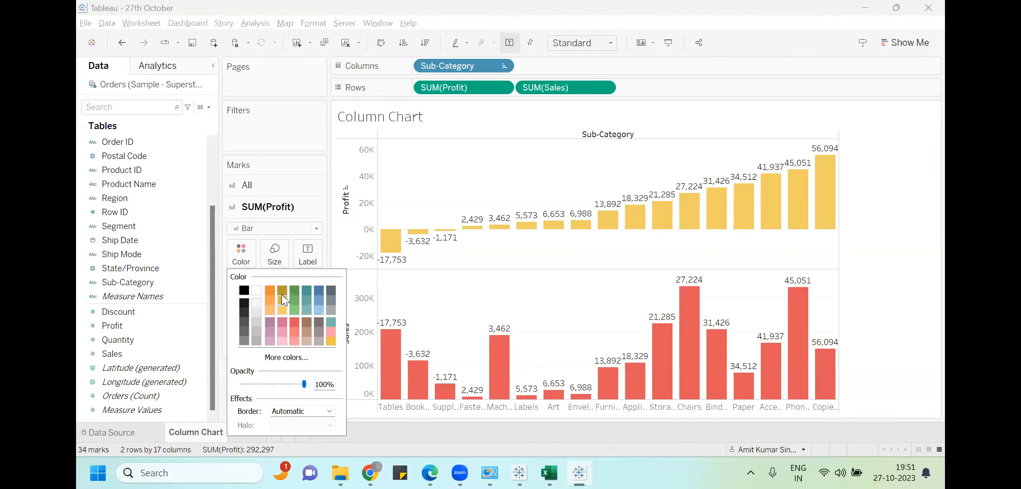
left_click(295, 128)
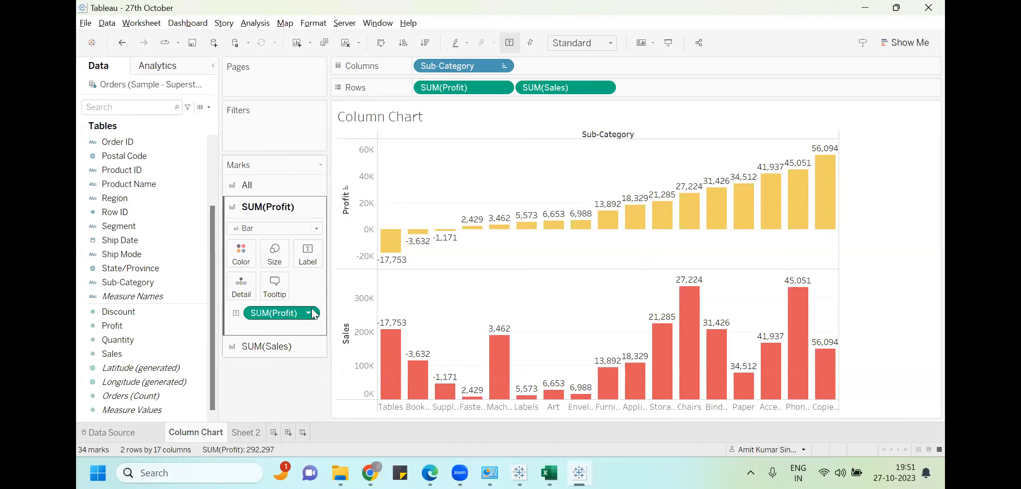
Drop the Profit labels from the Sales card and remove Profit and Sales from Rows
left_click(269, 349)
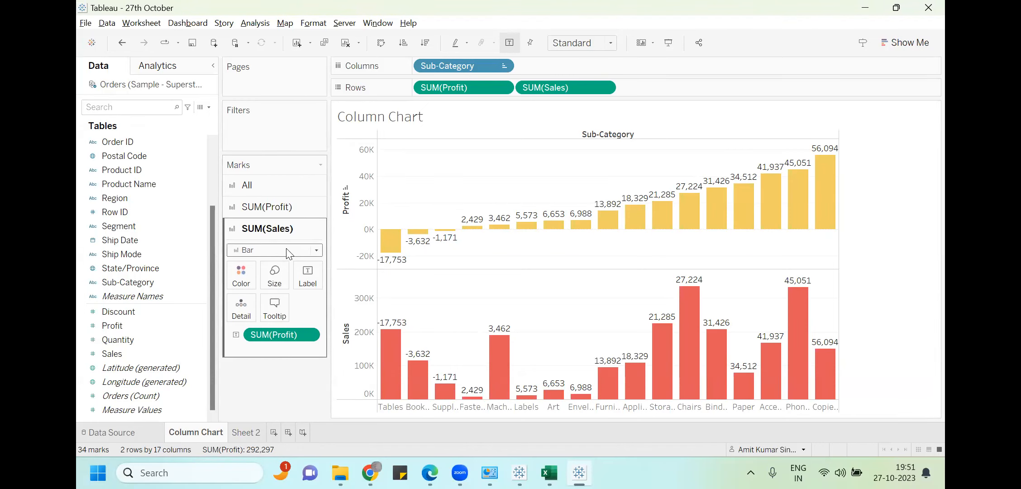
left_click_drag(270, 334, 307, 274)
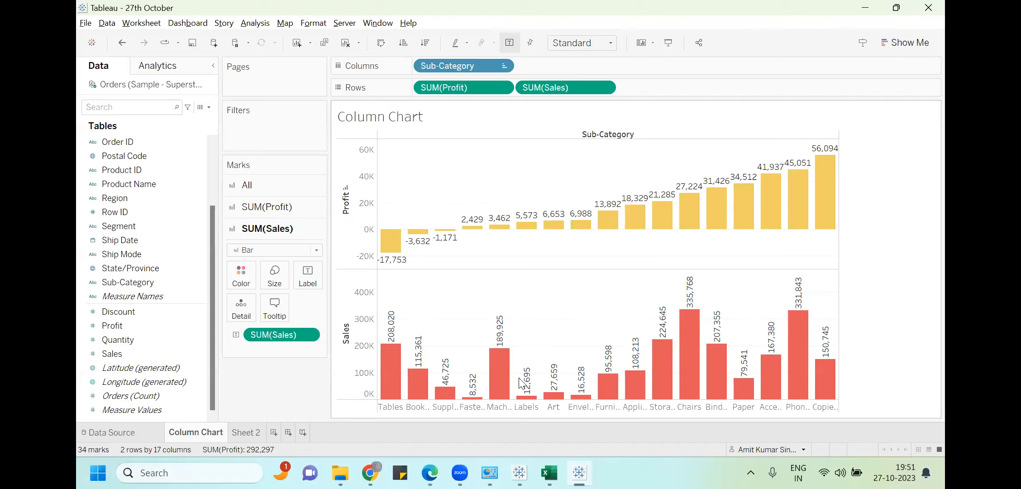
mouse_move(527, 401)
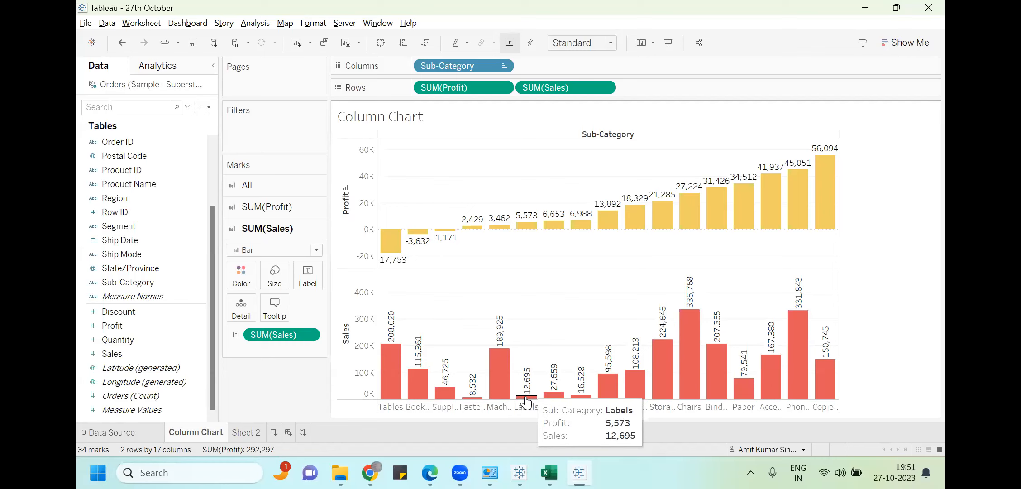
key("alt+Tab")
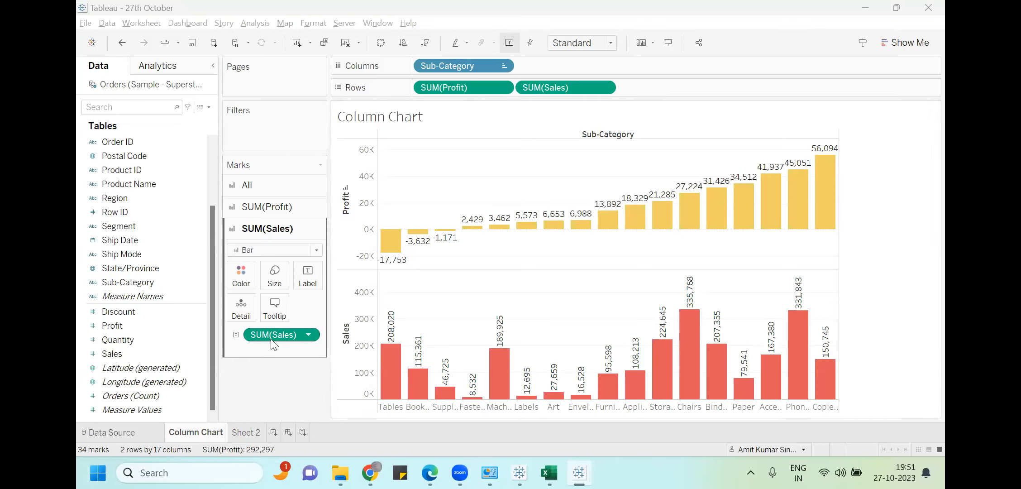
left_click_drag(448, 87, 362, 136)
left_click_drag(508, 86, 504, 251)
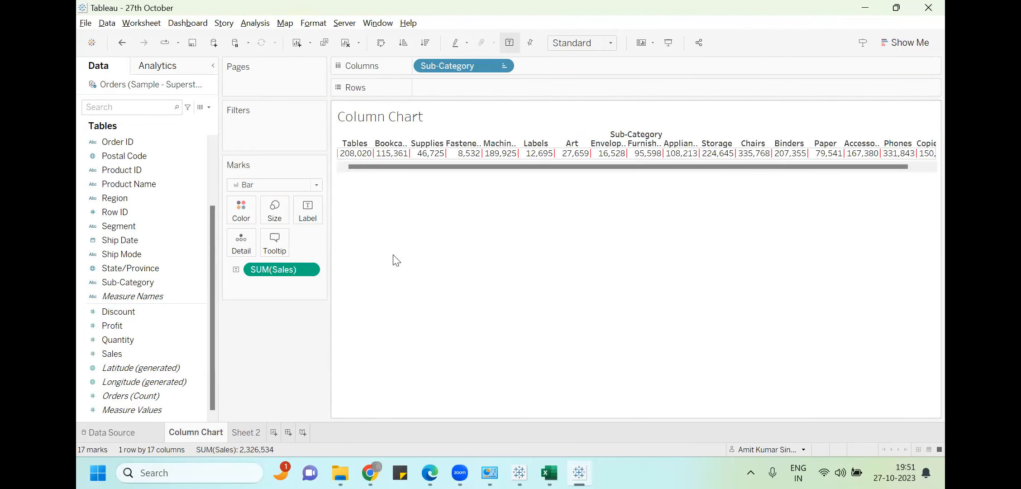
Clear the leftover Sales from Marks, then re-add Profit to Rows and Label, and Sales to Rows
left_click_drag(270, 269, 597, 62)
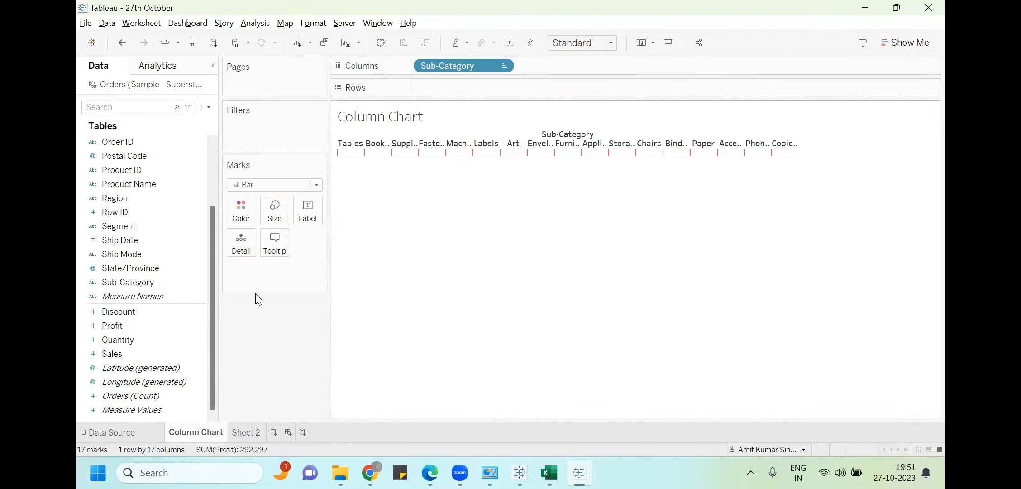
left_click_drag(122, 321, 449, 84)
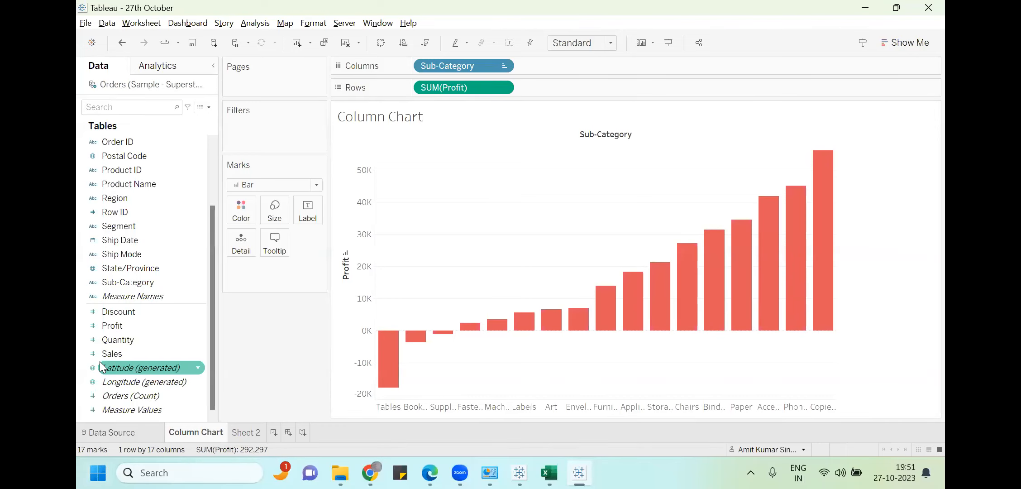
left_click_drag(120, 328, 300, 203)
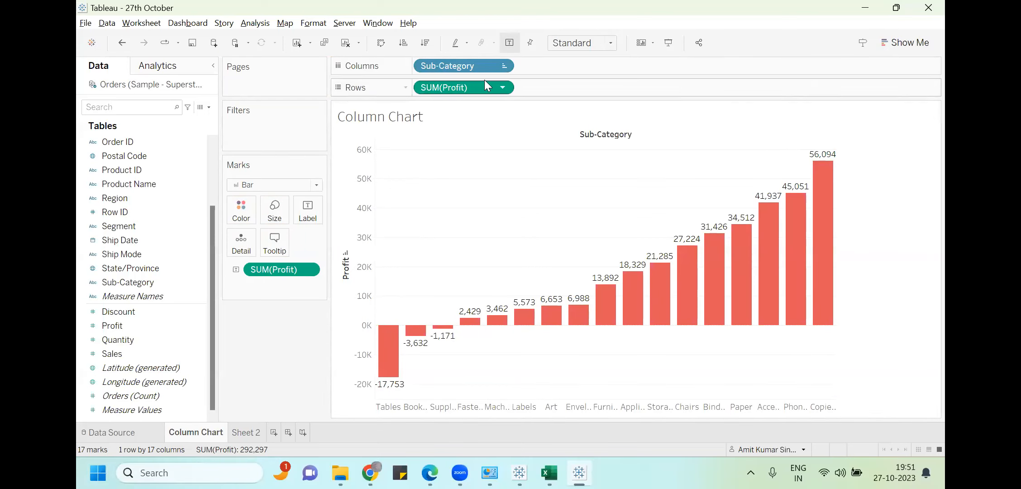
left_click_drag(126, 356, 559, 93)
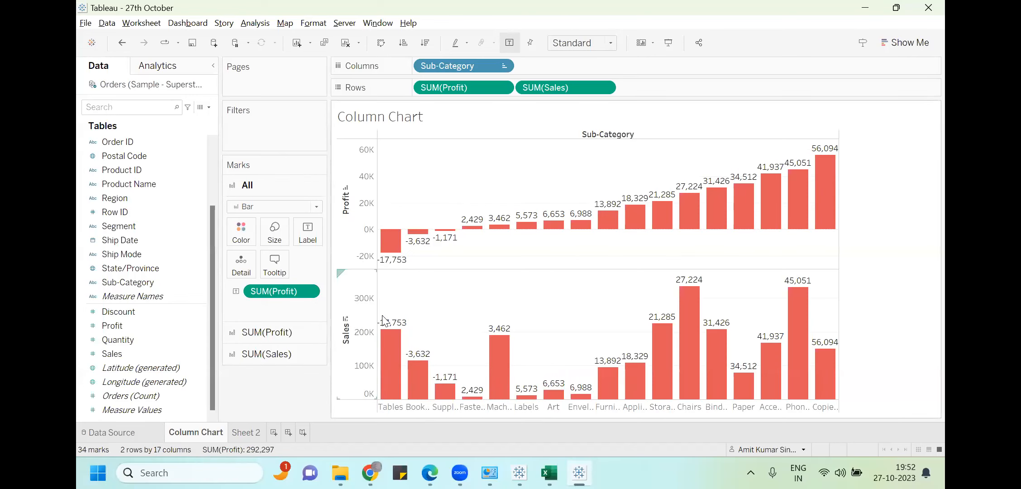
In the Sales marks card, replace the SUM(Profit) label with Sales so those bars show sales values
left_click(636, 375)
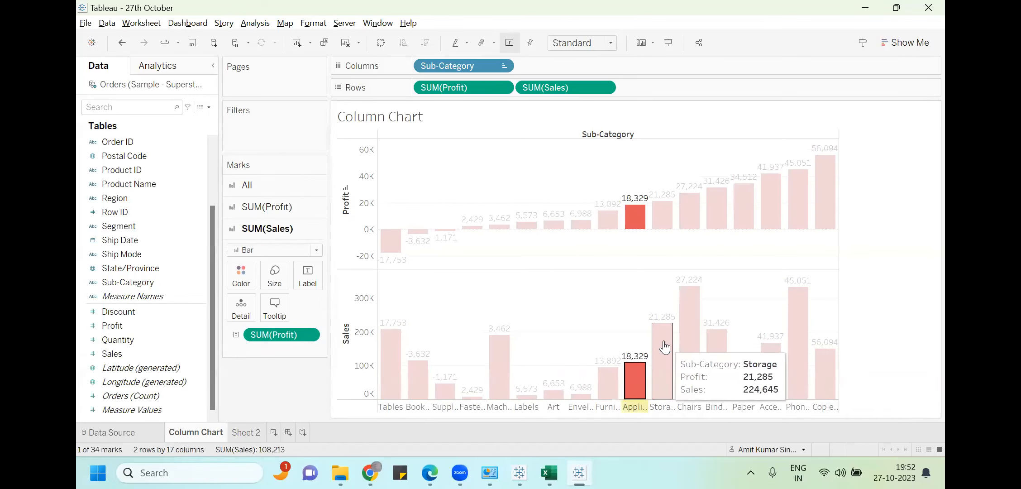
left_click(691, 319)
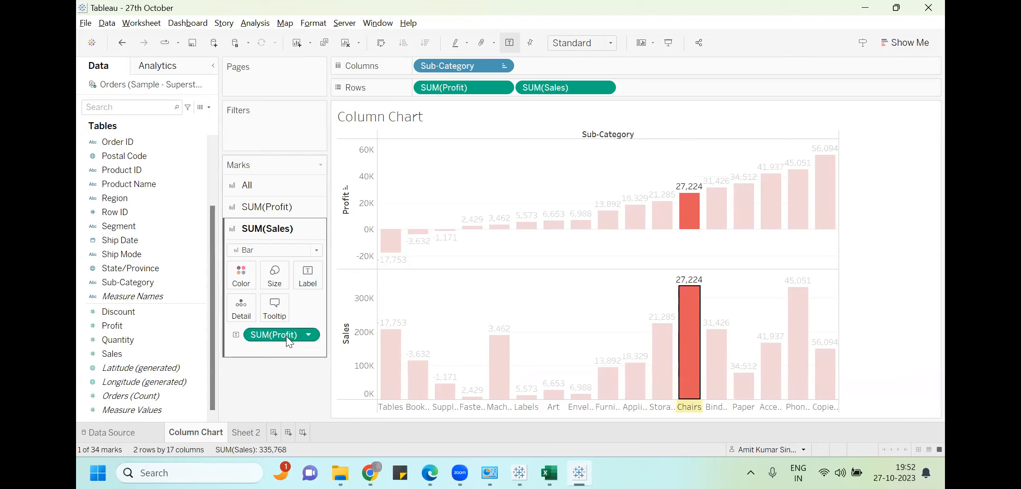
left_click_drag(282, 336, 127, 385)
left_click_drag(113, 354, 296, 277)
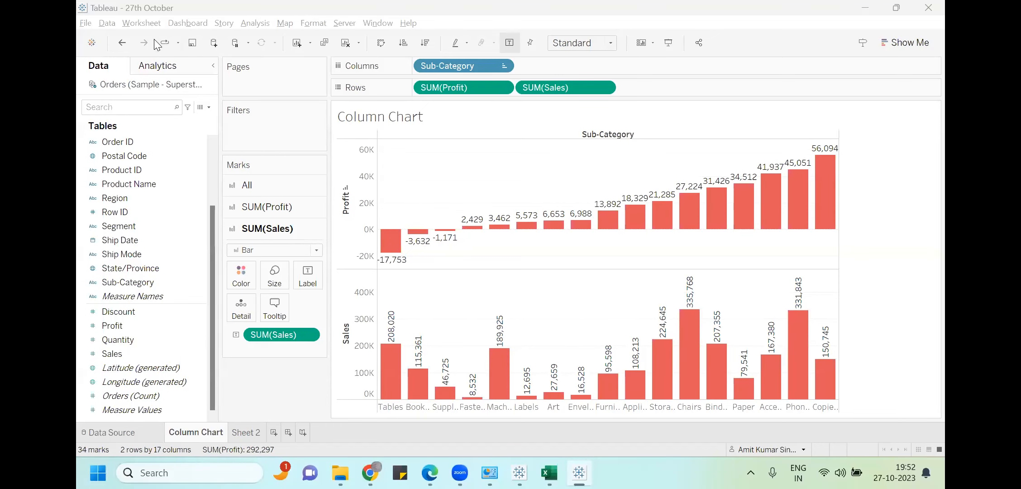
Turn on Worksheet > Show Caption to display the auto-generated caption under the chart
left_click(142, 23)
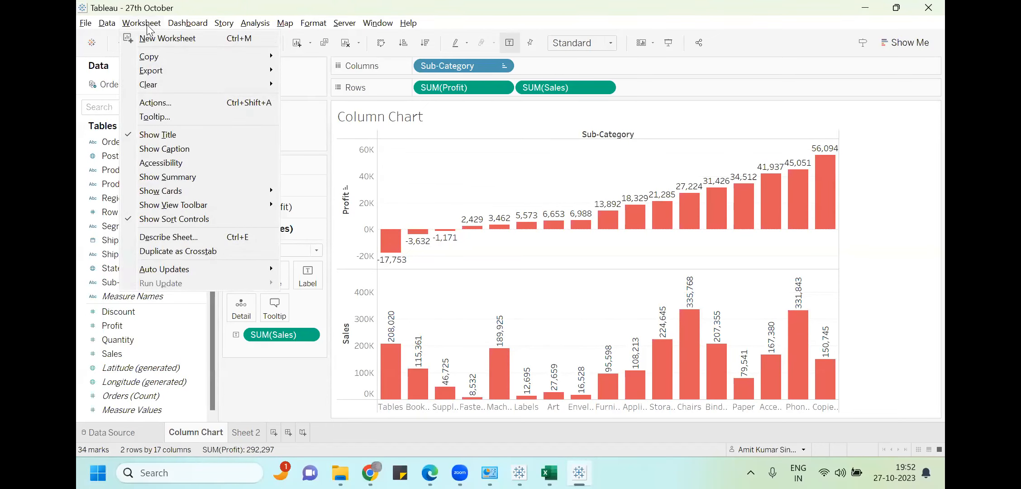
left_click(188, 144)
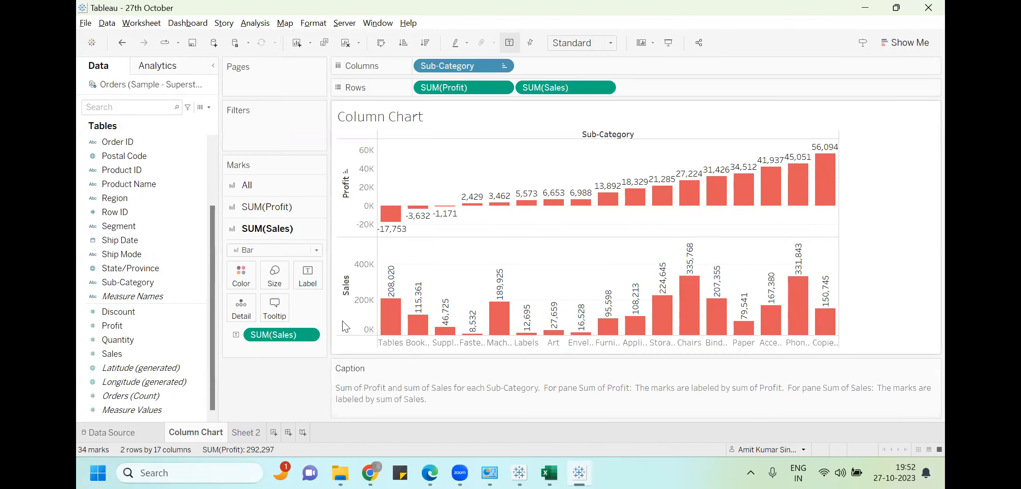
left_click(142, 23)
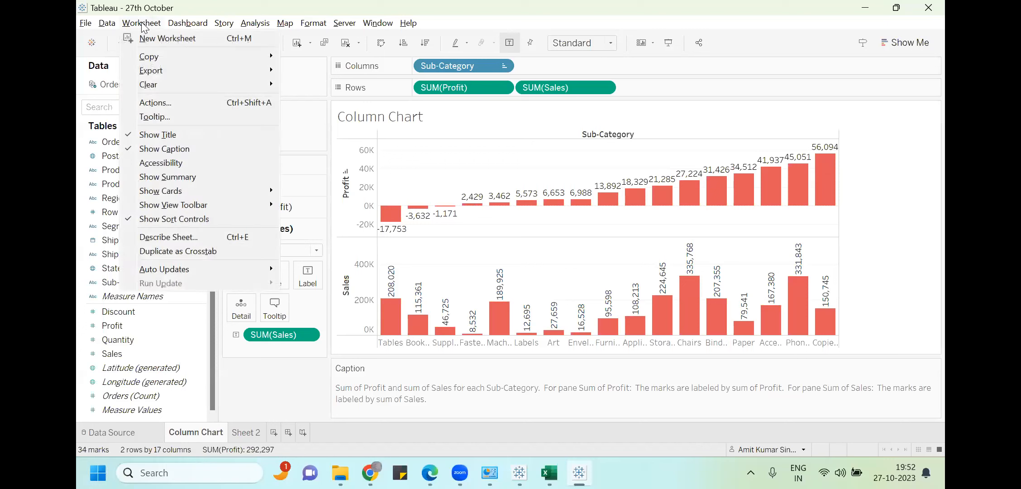
left_click(391, 399)
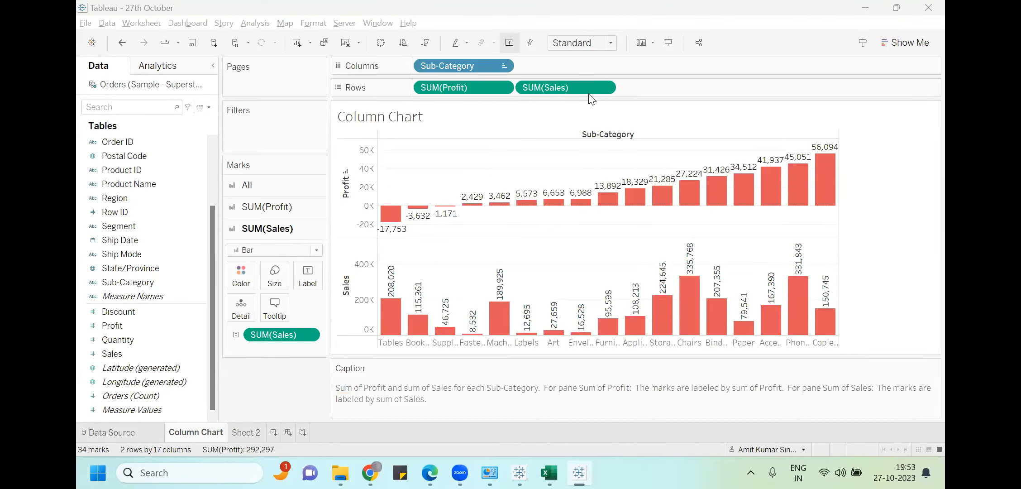
Sort the sub-category columns by ascending profit, from Tables (-17,753) up to Copiers (56,094)
left_click(347, 176)
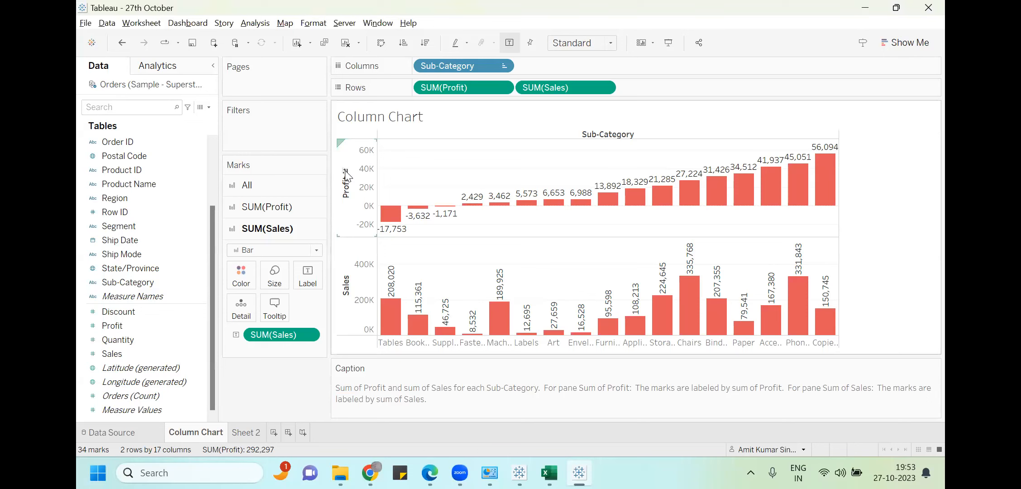
left_click(346, 174)
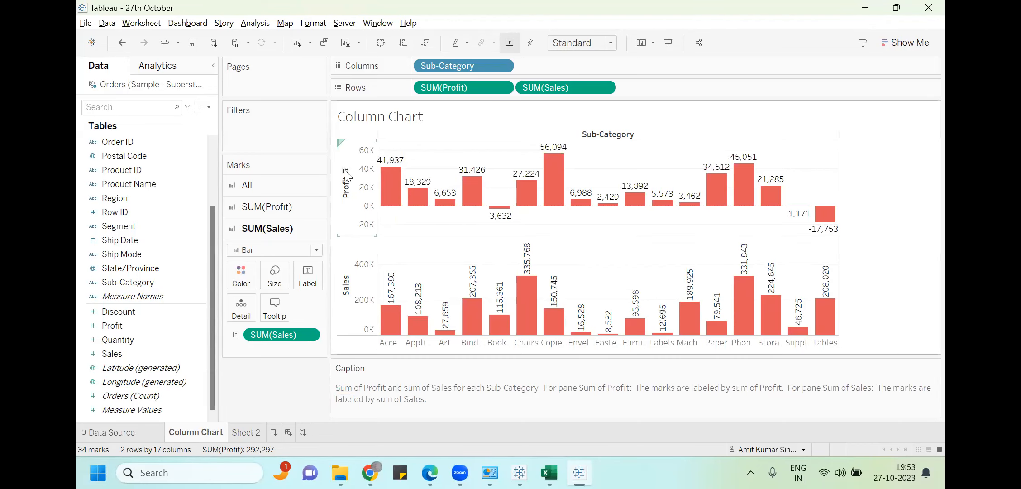
left_click(344, 269)
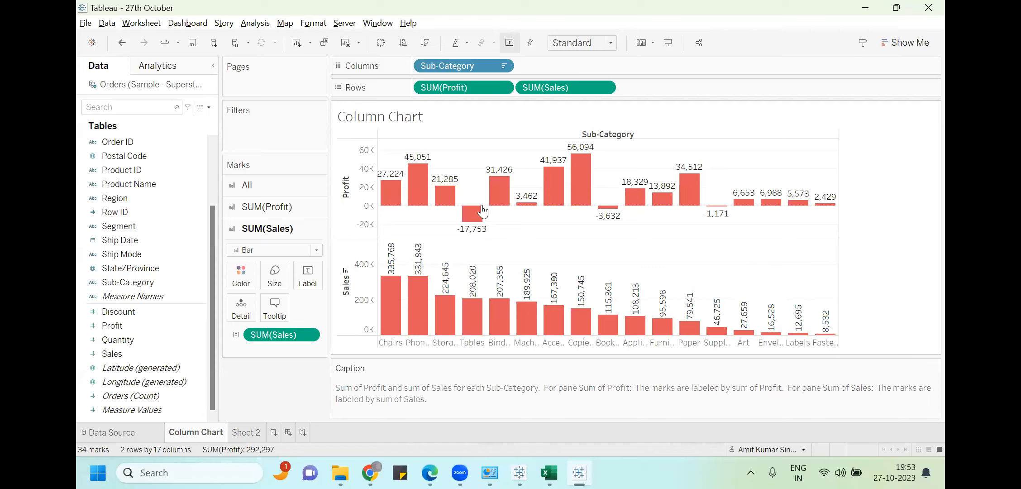
mouse_move(438, 194)
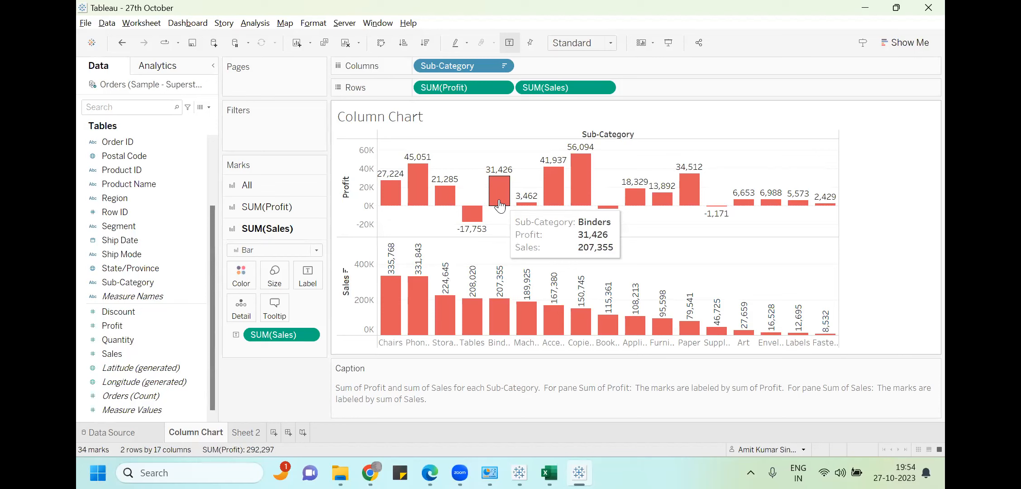
left_click(346, 172)
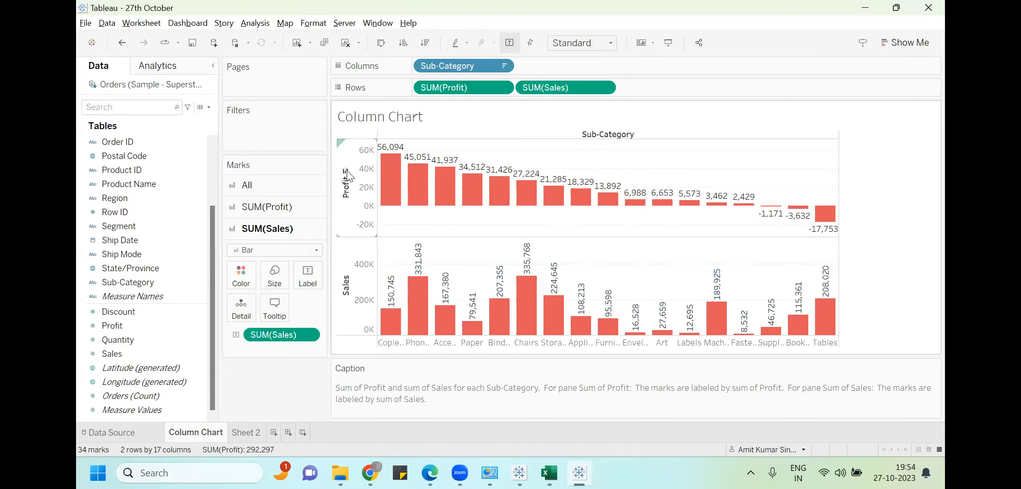
left_click(346, 173)
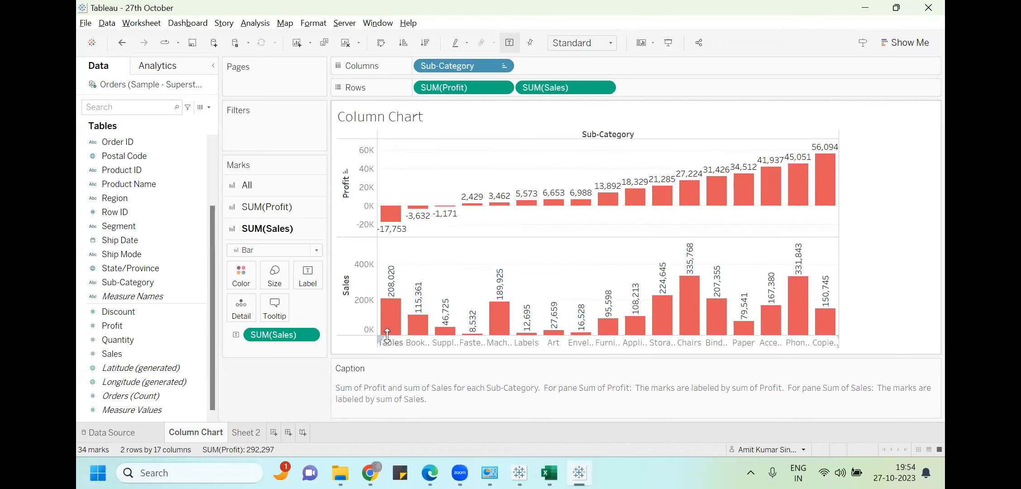
mouse_move(395, 299)
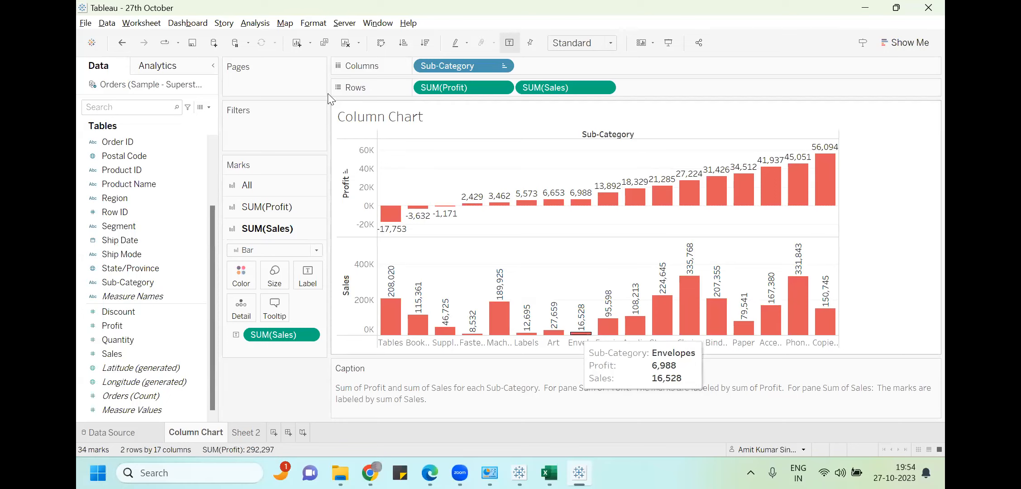
left_click(83, 25)
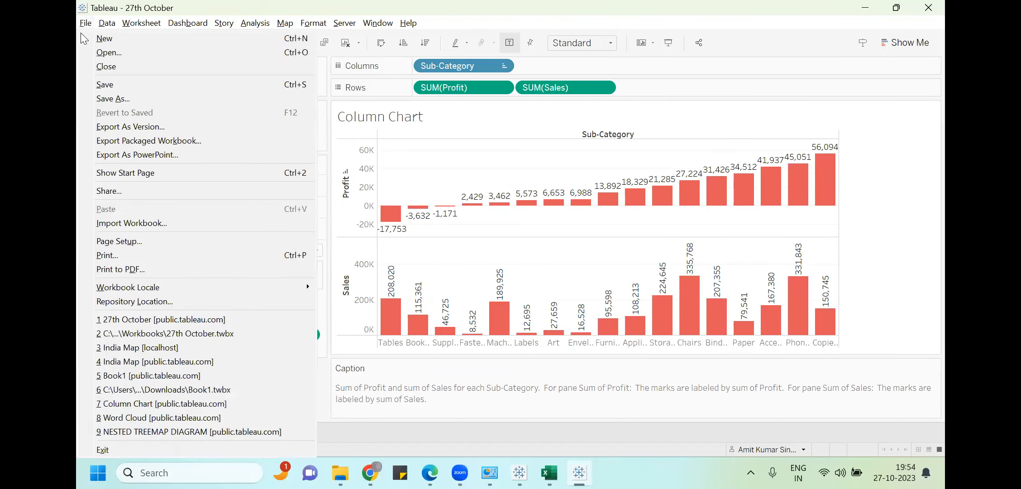
left_click(113, 99)
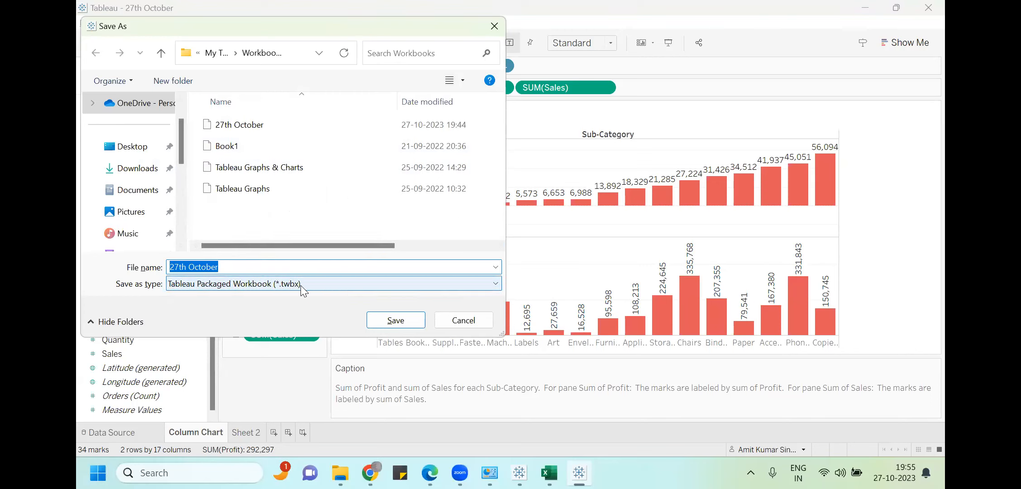
left_click(494, 34)
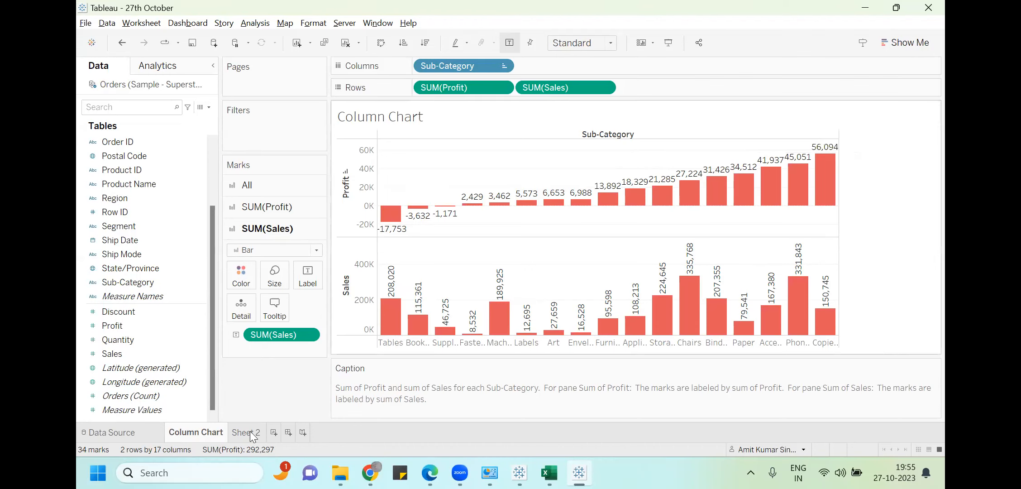
key("alt+Tab")
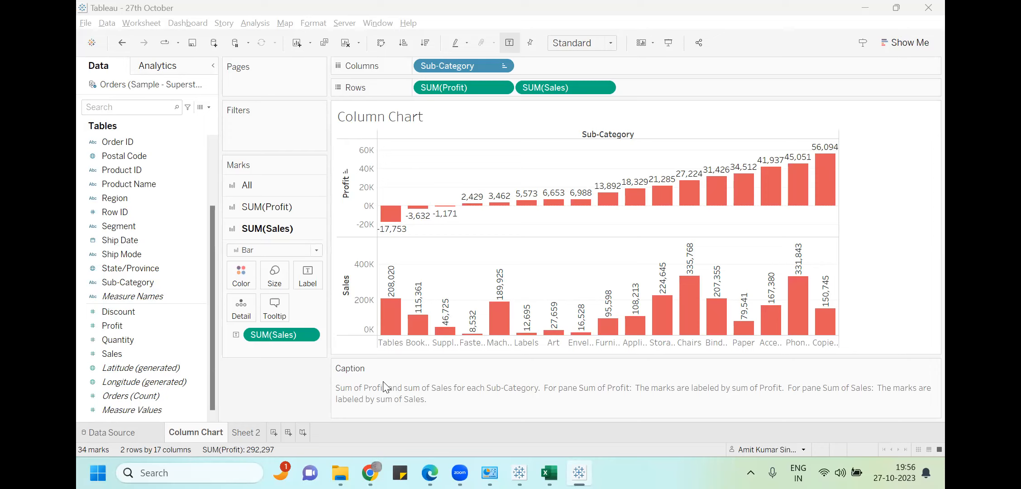
mouse_move(559, 205)
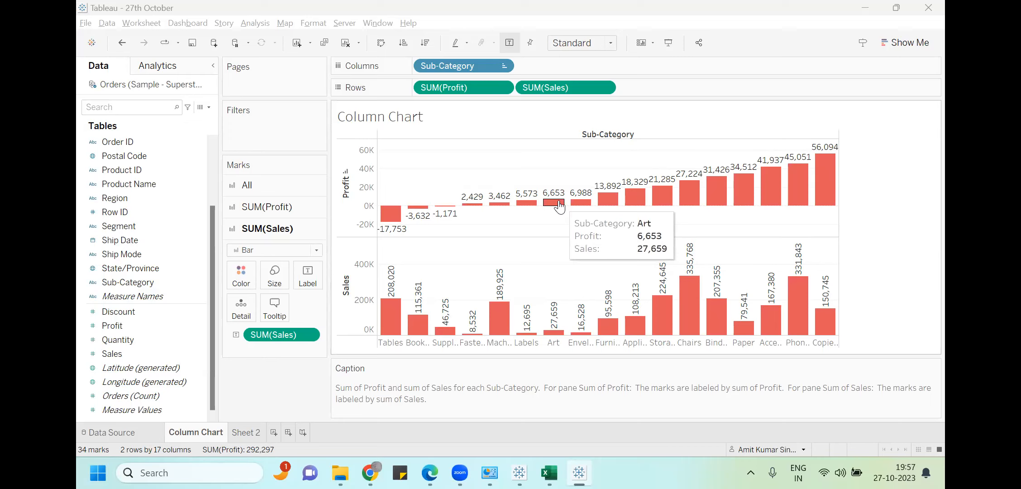
Add Sheet 3 with Region on Columns and Sales on Rows
left_click(240, 436)
left_click(273, 435)
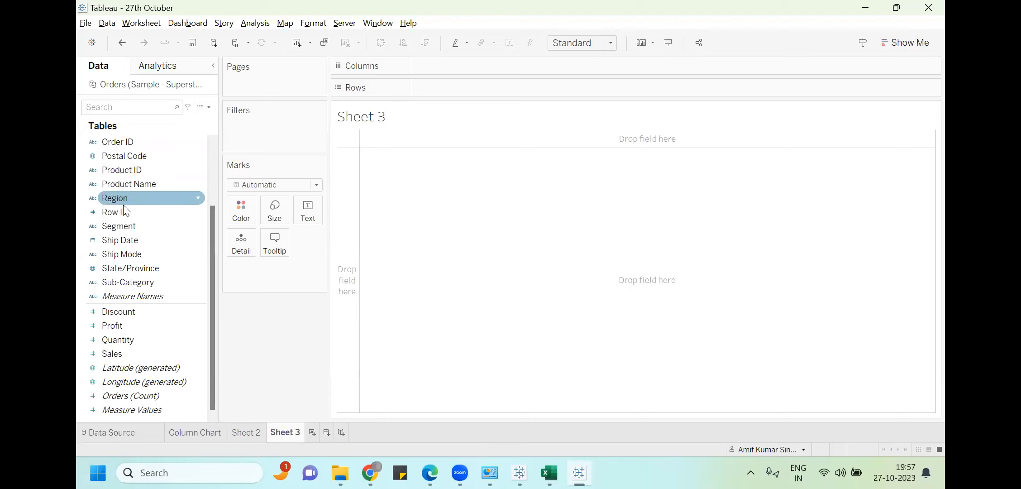
left_click_drag(123, 202, 463, 78)
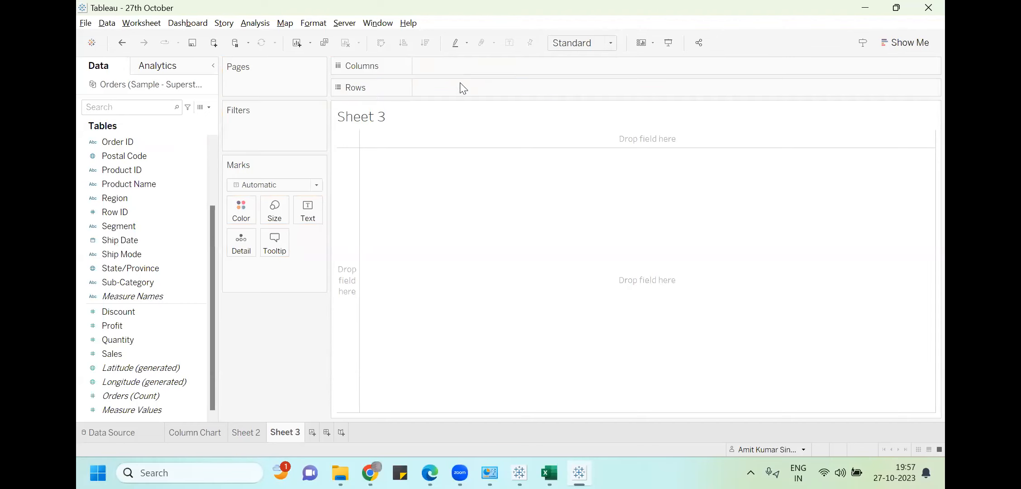
left_click(138, 199)
left_click_drag(139, 197, 481, 70)
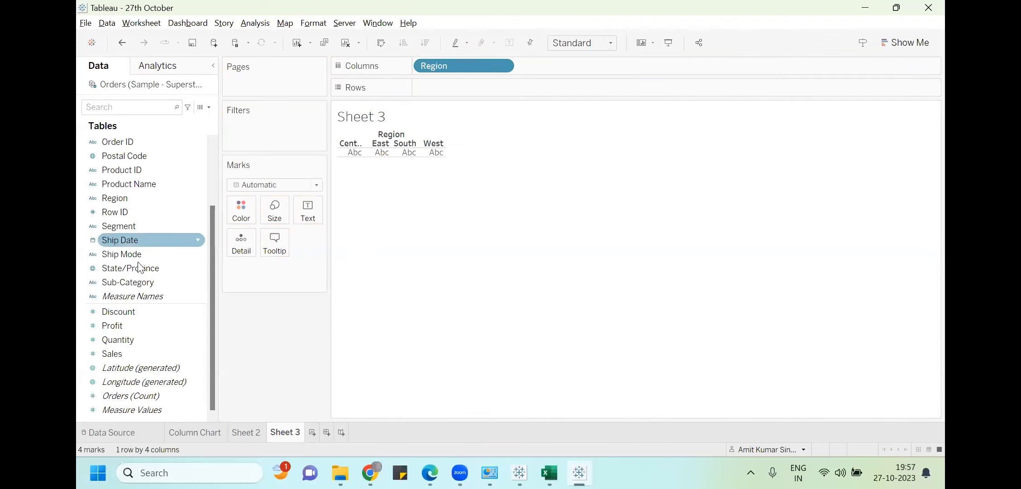
left_click_drag(112, 354, 442, 90)
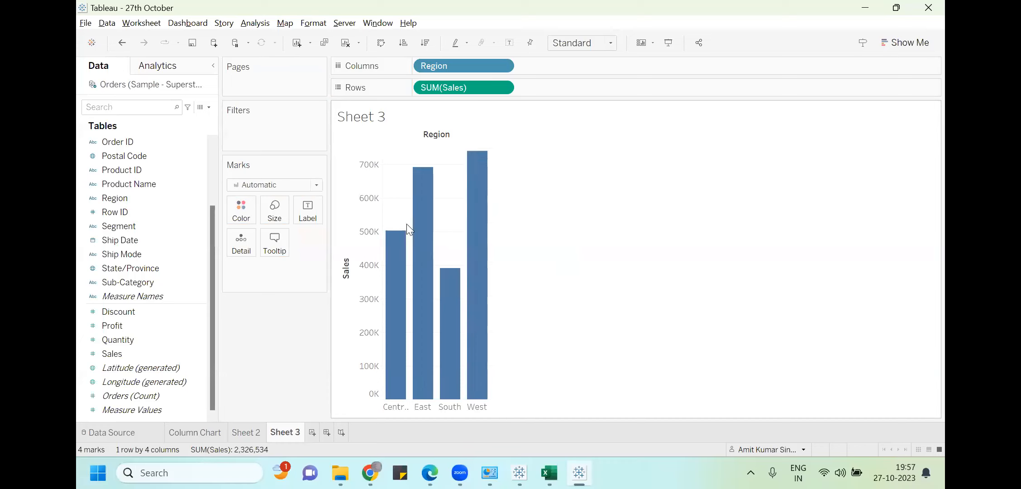
Fit the chart to Entire View, label each column with its sales, and colour the bars red
left_click(609, 43)
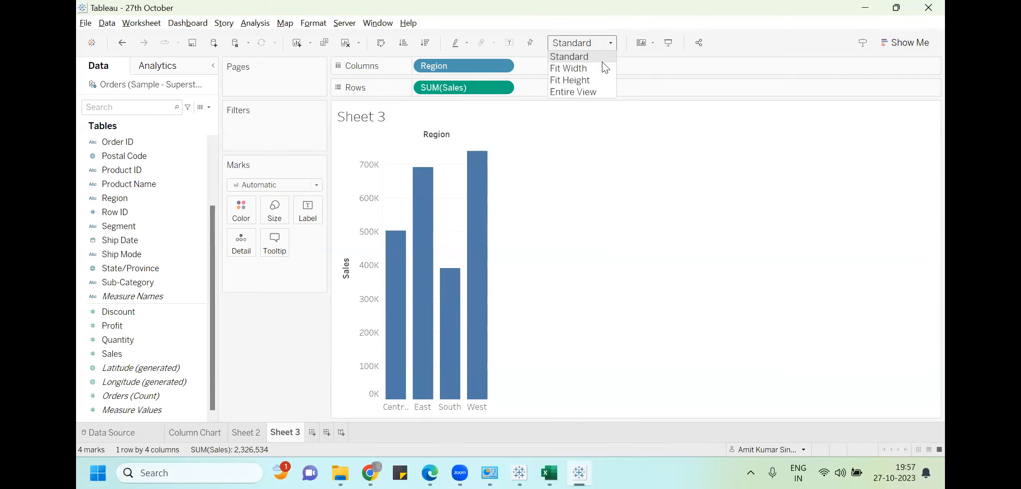
left_click(588, 92)
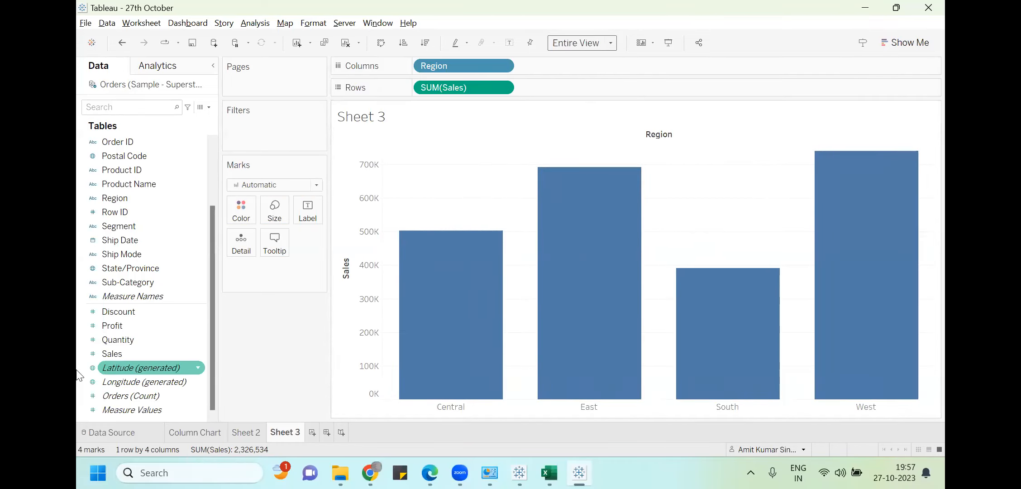
left_click_drag(111, 354, 304, 216)
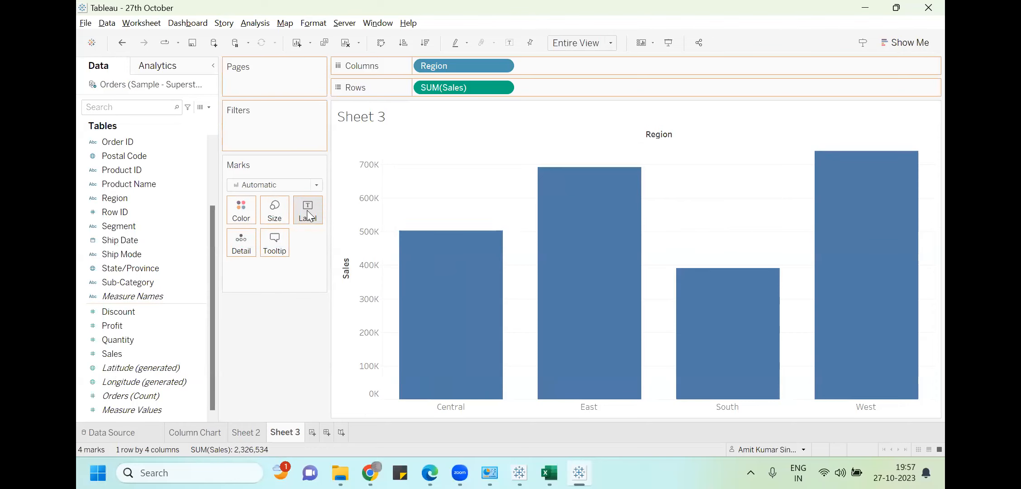
left_click(244, 222)
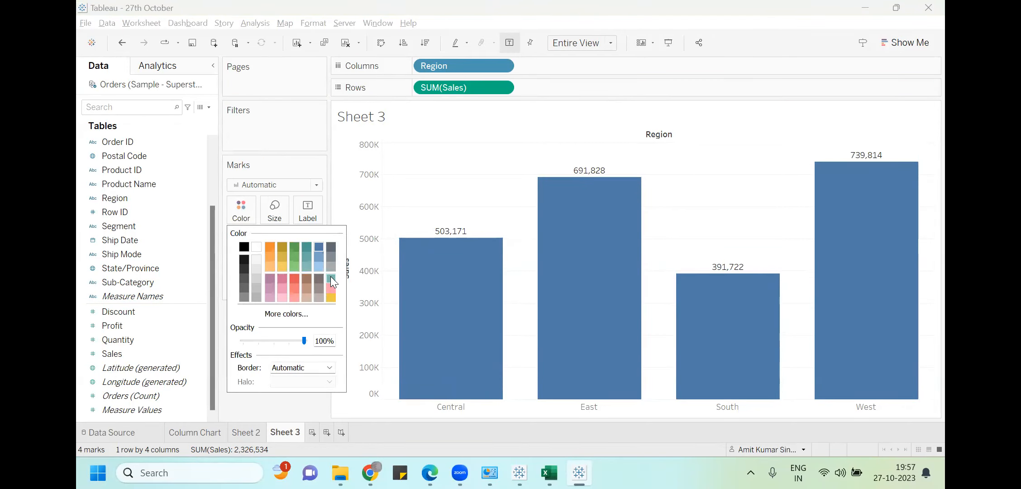
left_click(295, 277)
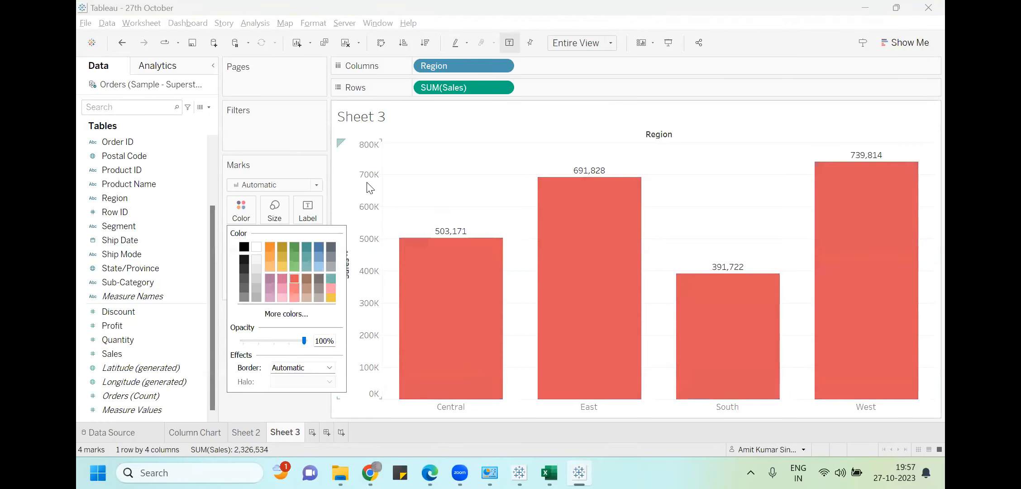
left_click(295, 149)
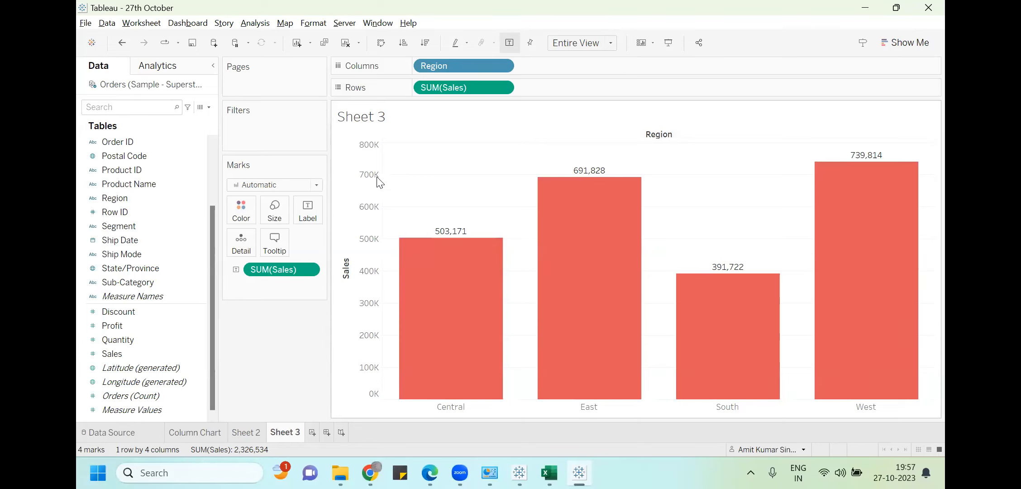
left_click(316, 186)
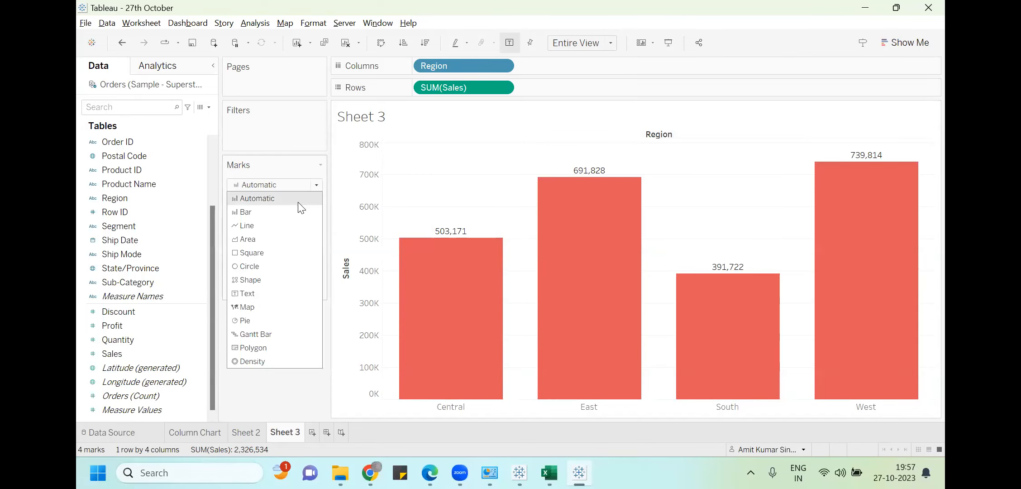
left_click(277, 226)
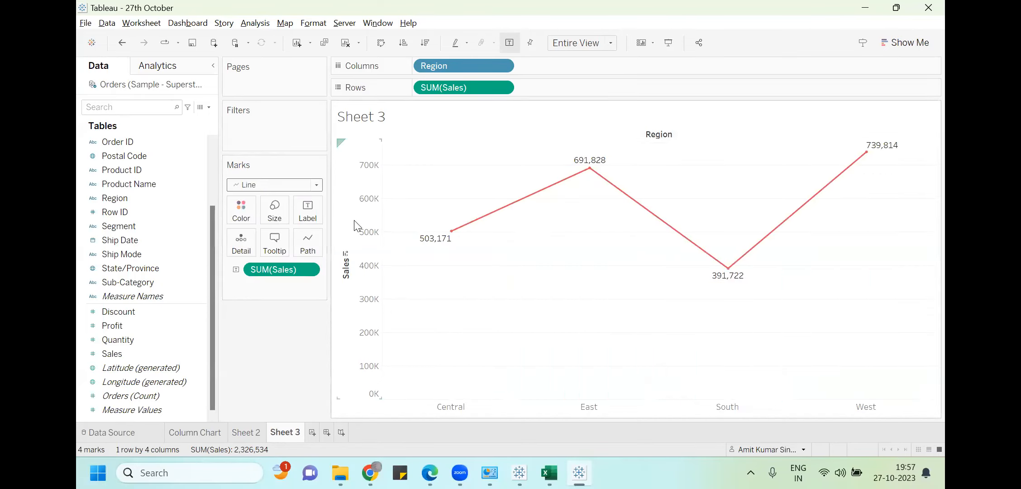
left_click(317, 185)
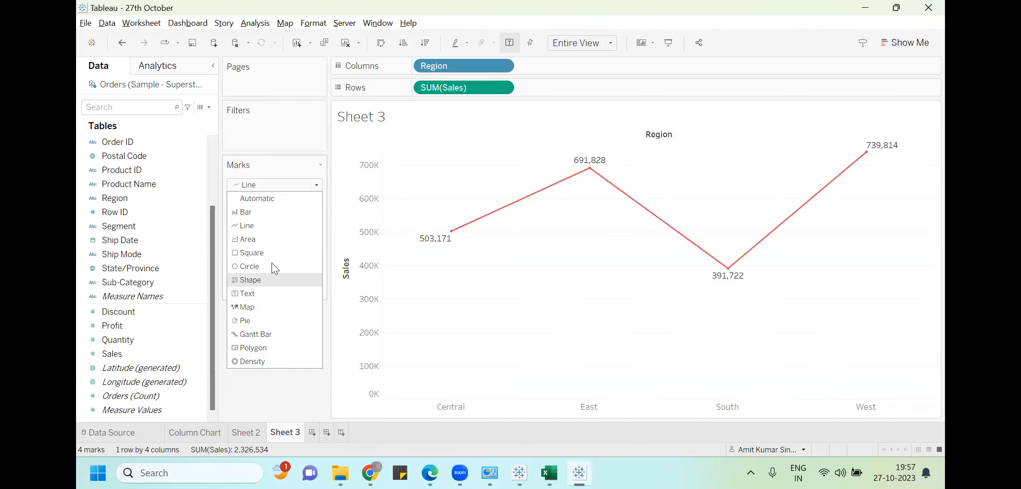
left_click(271, 197)
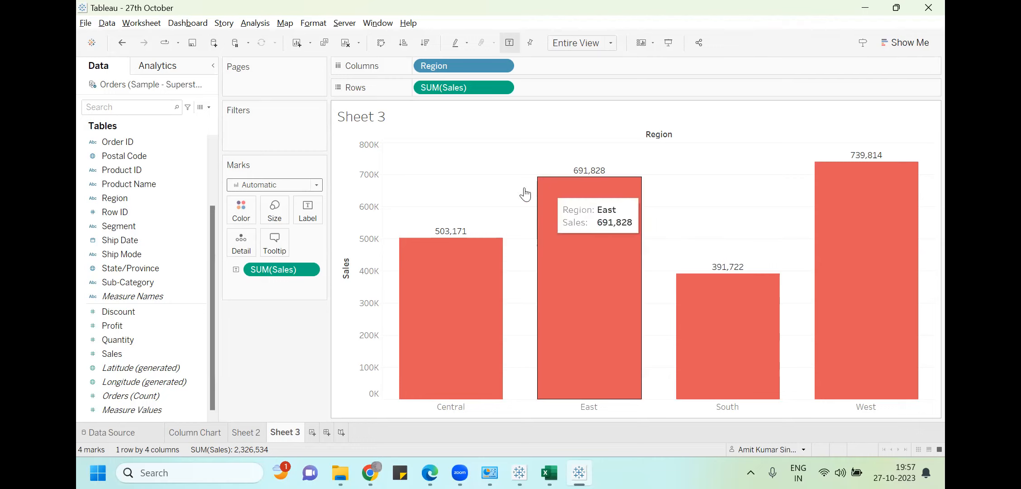
mouse_move(432, 307)
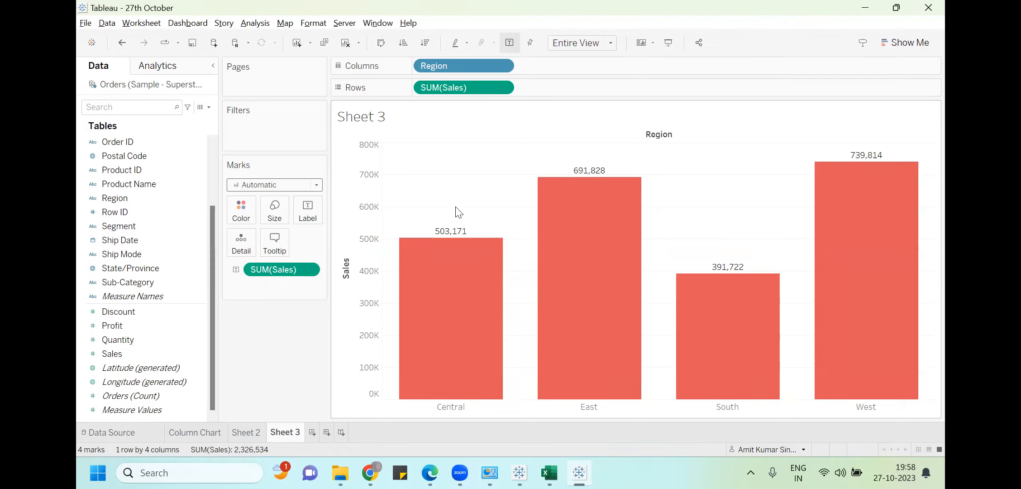
mouse_move(813, 326)
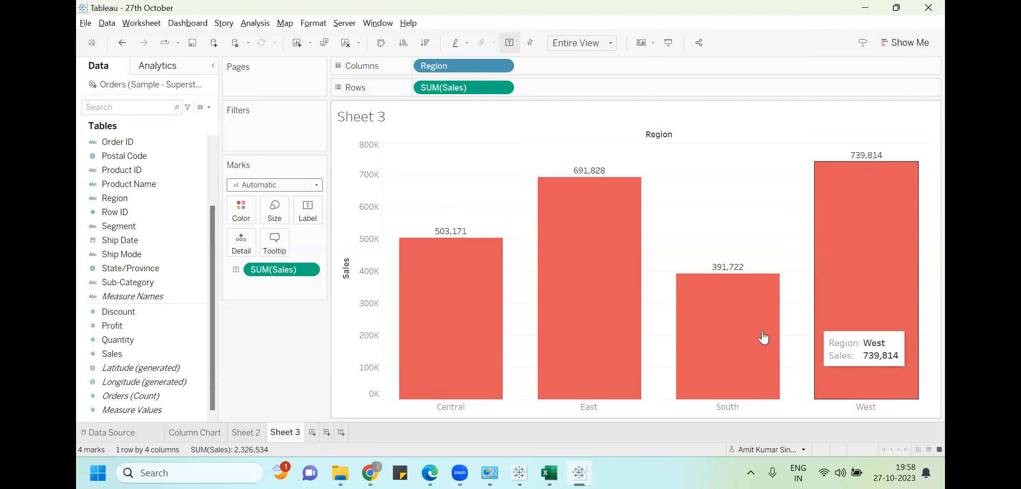
mouse_move(741, 271)
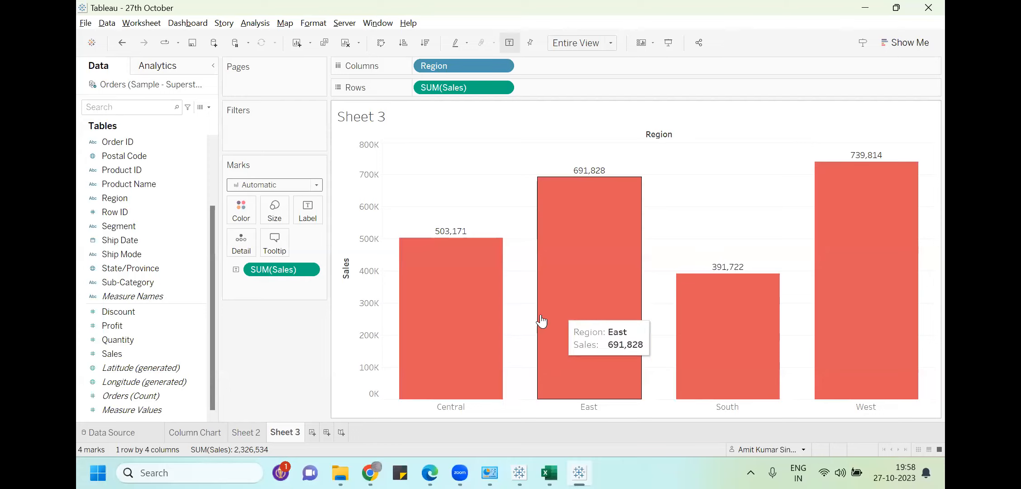
mouse_move(563, 331)
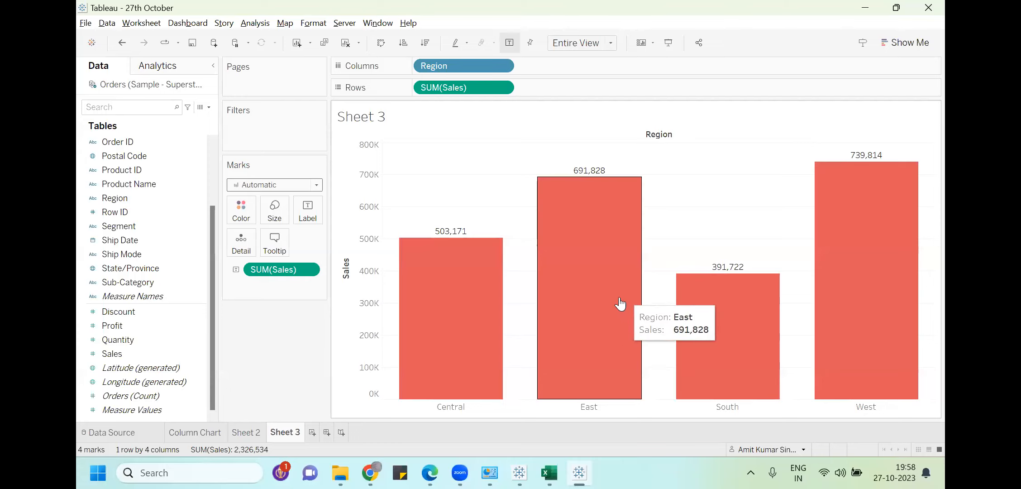
Clear the Region: East filter so all four regions return, South 391,722 to West 739,814
left_click(595, 308)
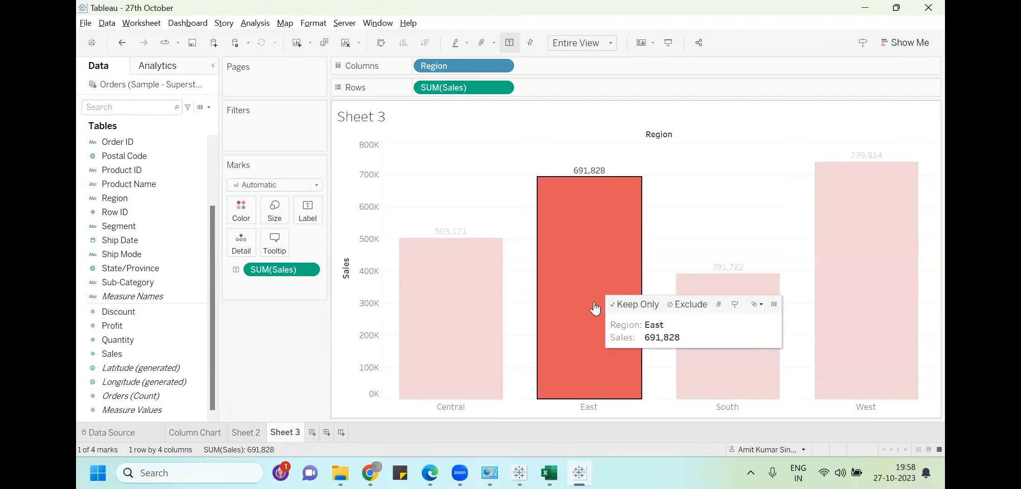
left_click(623, 306)
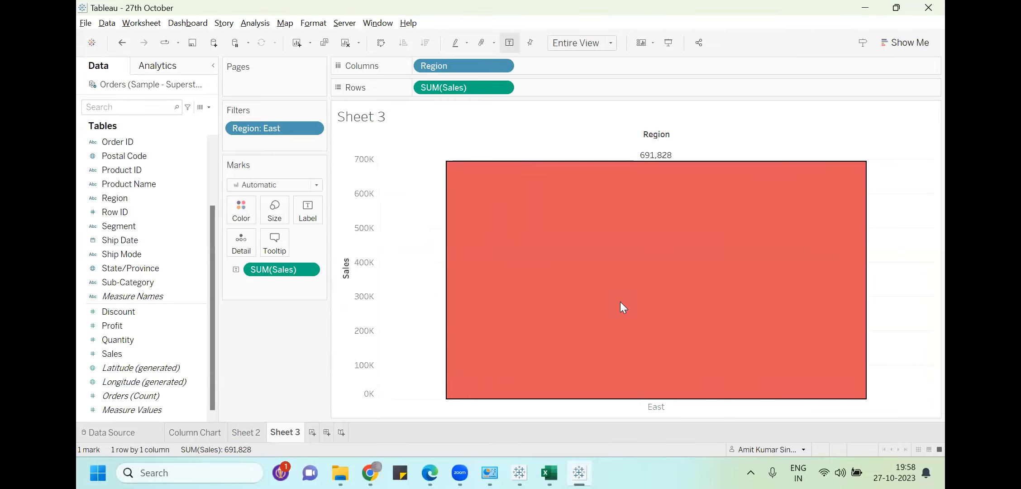
left_click(270, 129)
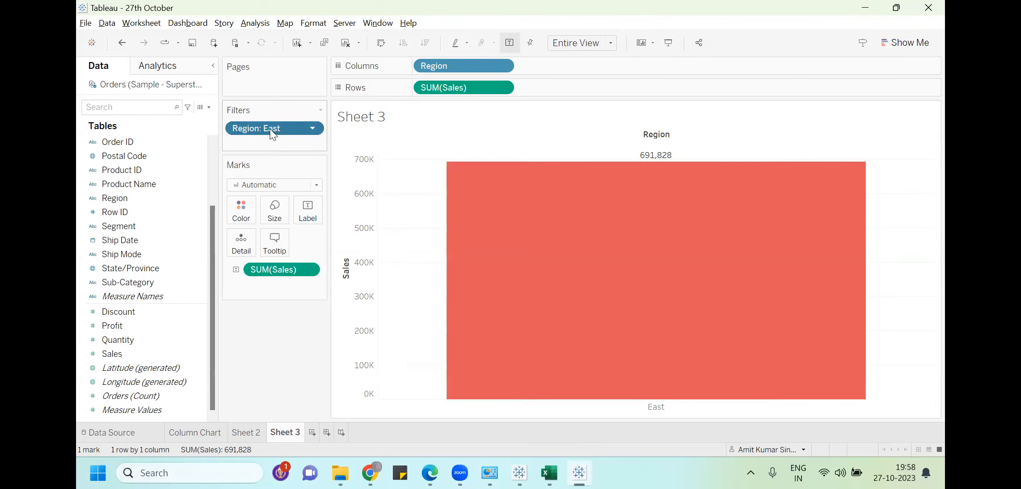
left_click(312, 129)
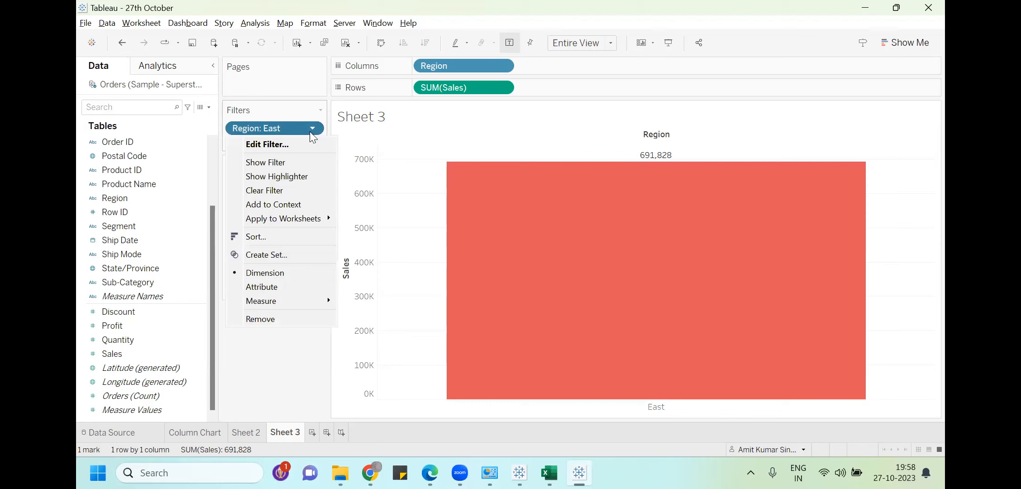
left_click(268, 191)
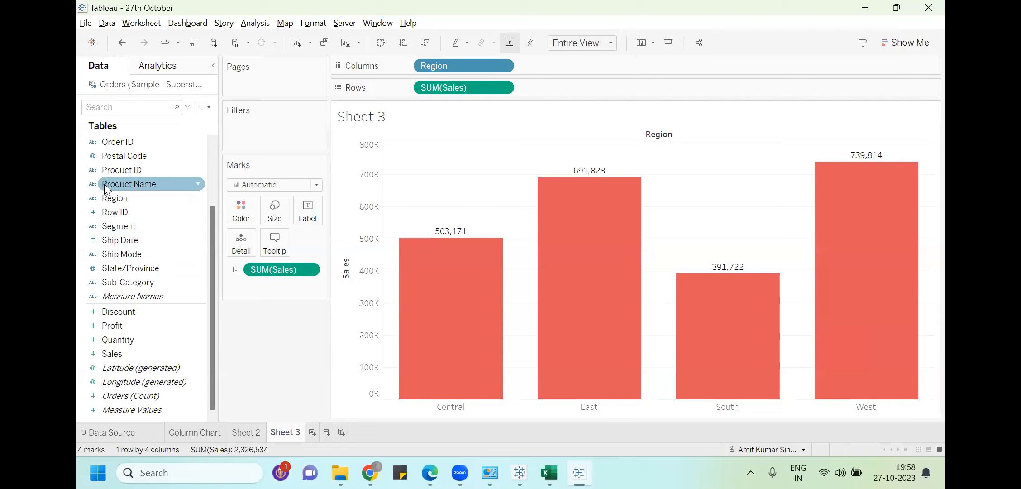
left_click(117, 201)
left_click_drag(119, 207, 257, 128)
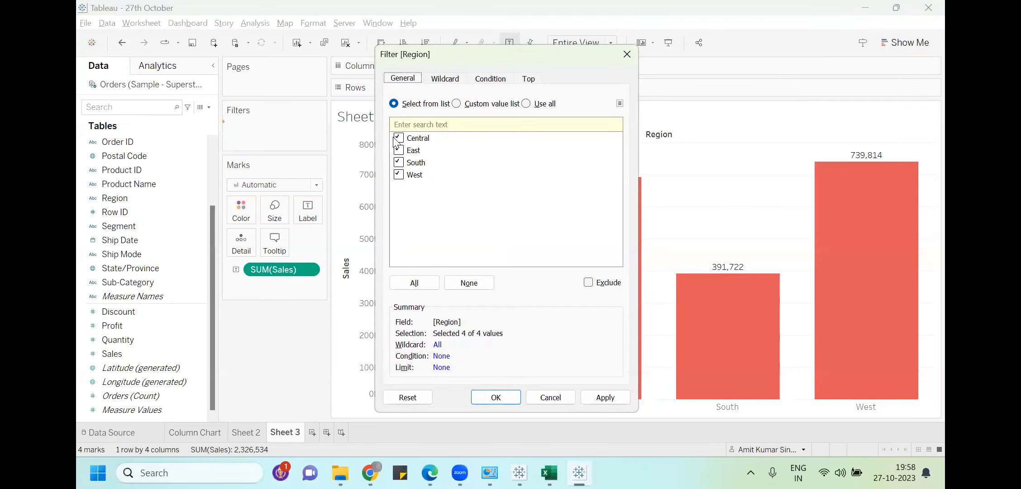
left_click(399, 137)
left_click(399, 150)
left_click(399, 162)
left_click(503, 399)
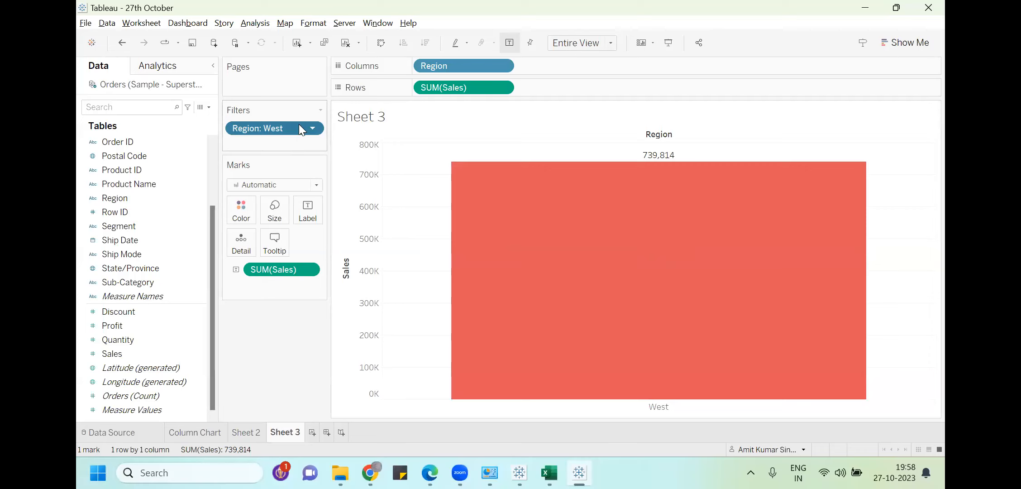
left_click(311, 129)
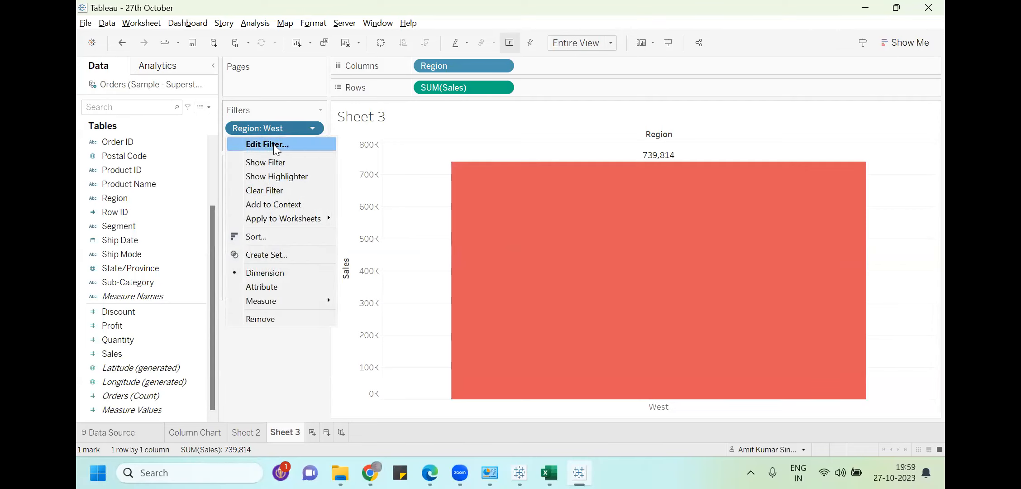
left_click(267, 190)
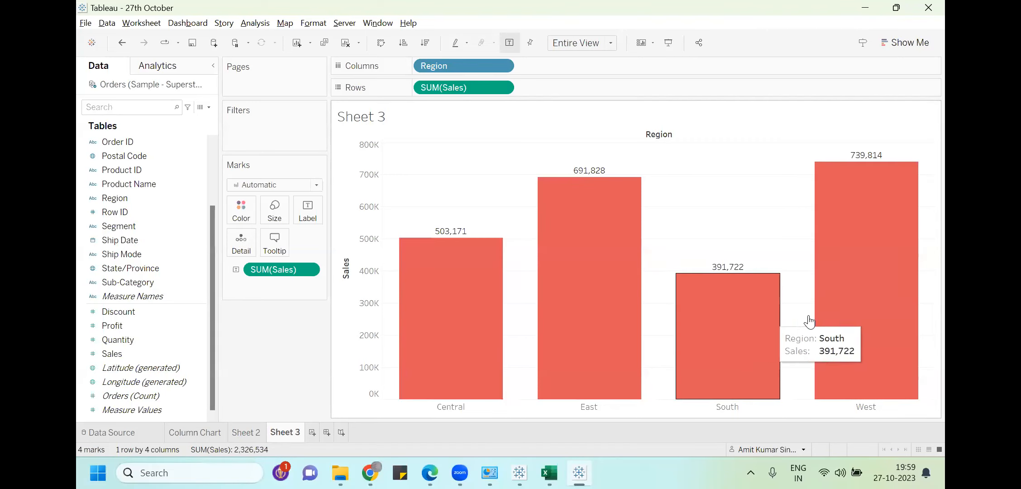
Keep only the South (391,722) and West (739,814) sales bars in the chart
left_click(721, 330)
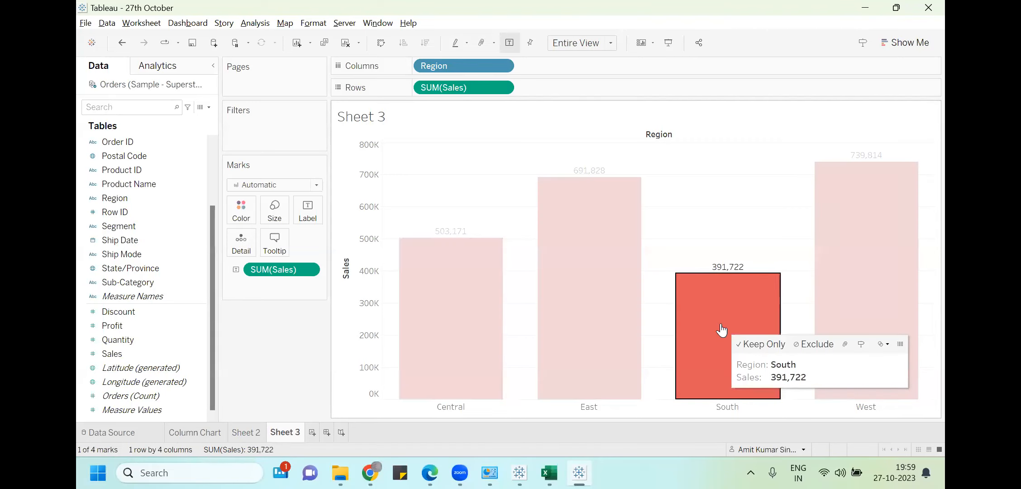
left_click(872, 303, "ctrl")
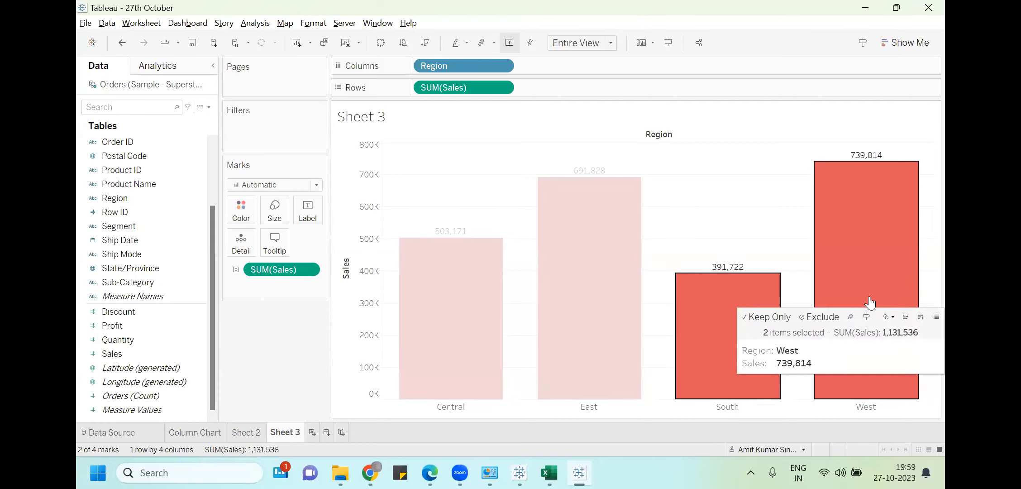
left_click(768, 316)
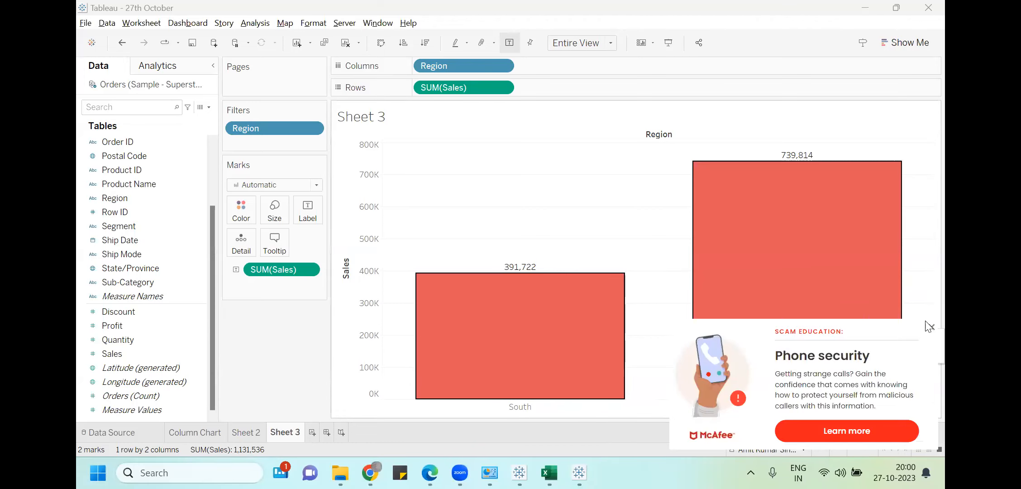
left_click(929, 330)
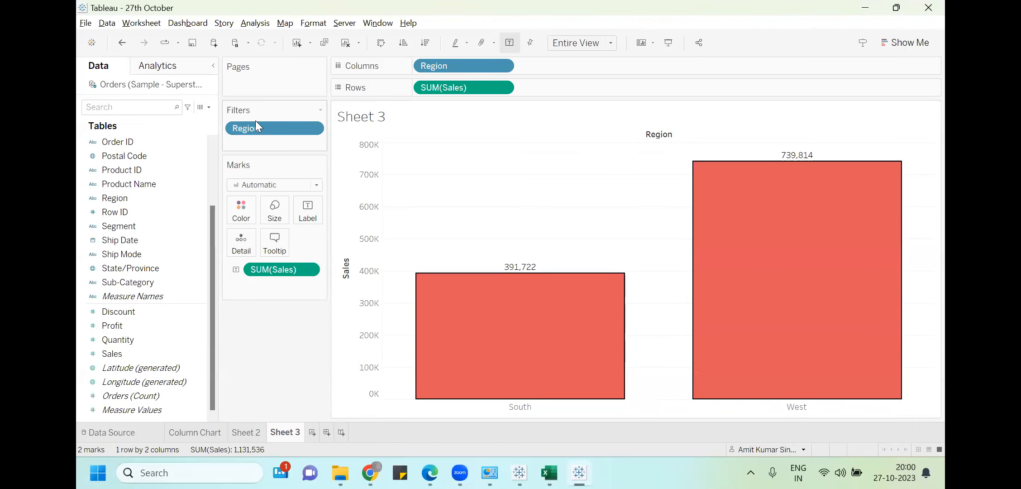
Clear the Region filter, then exclude Central to leave East, South and West
right_click(297, 128)
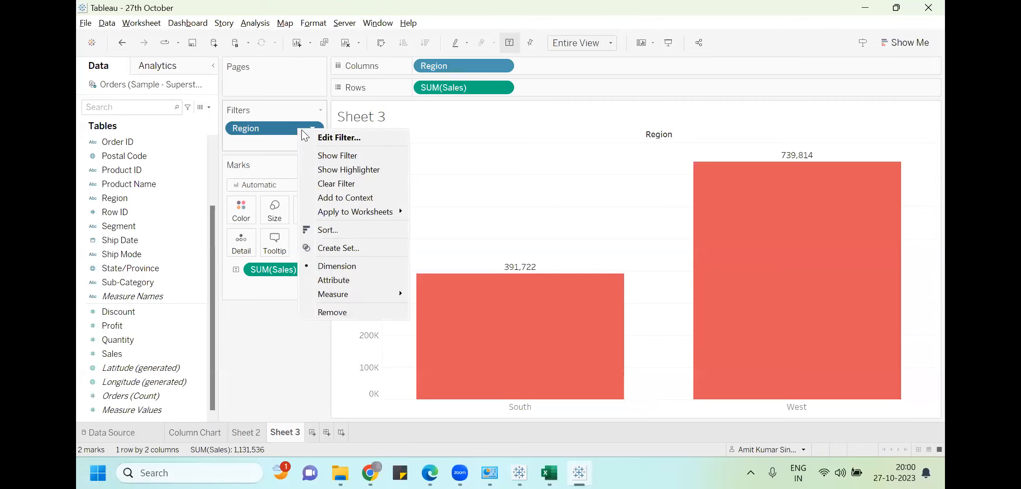
left_click(336, 183)
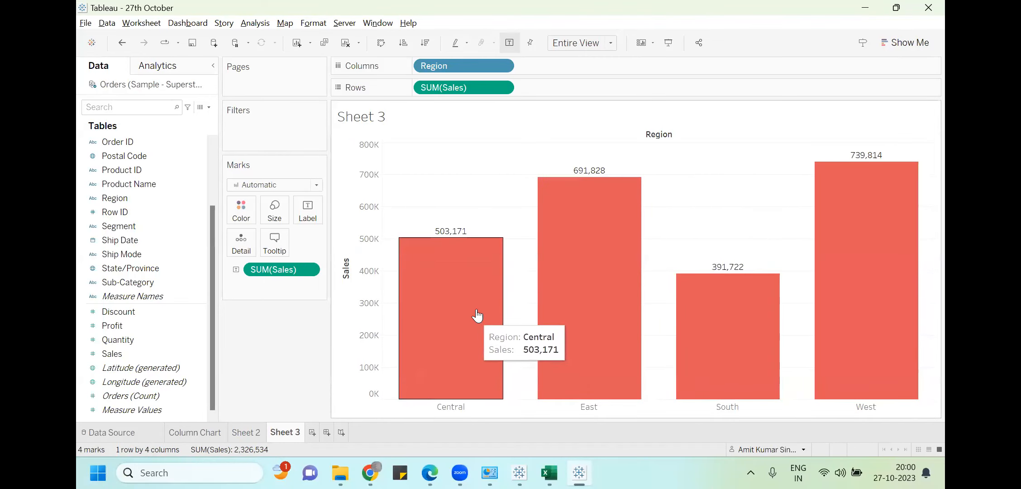
left_click(432, 315)
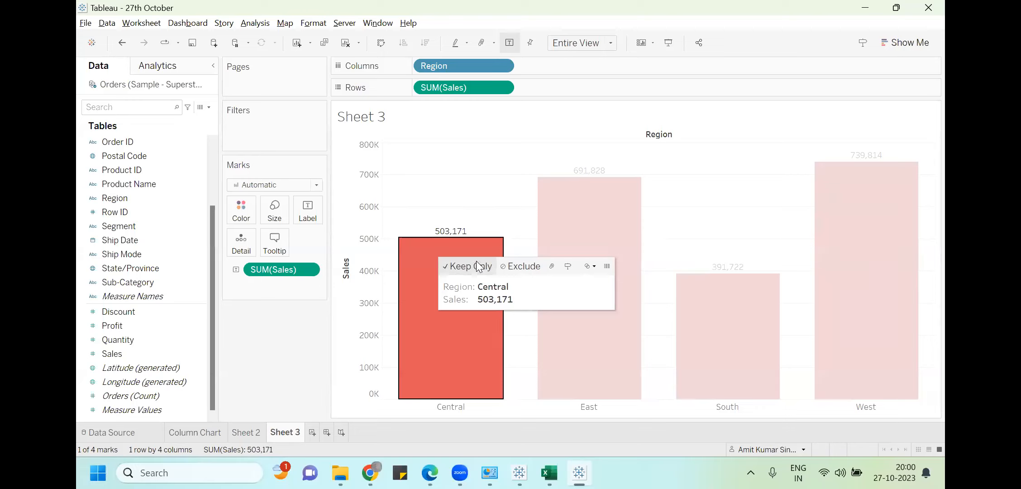
left_click(522, 266)
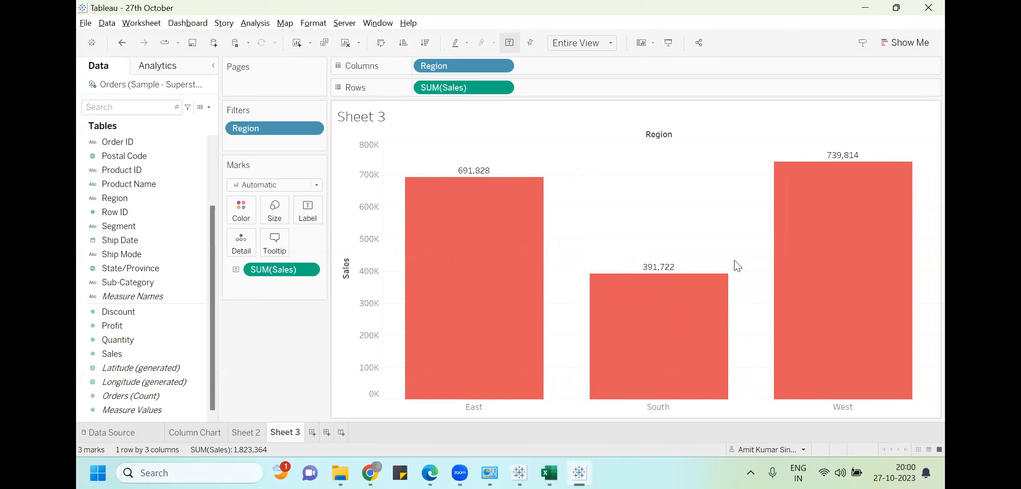
mouse_move(427, 342)
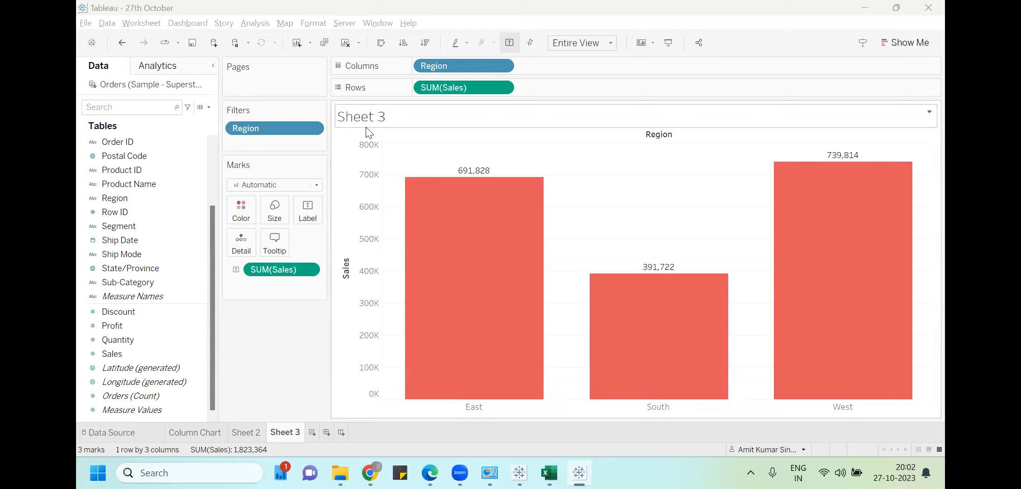
Drag the Region filter off the Filters shelf, restoring all four regions totalling 2,326,534
left_click(290, 130)
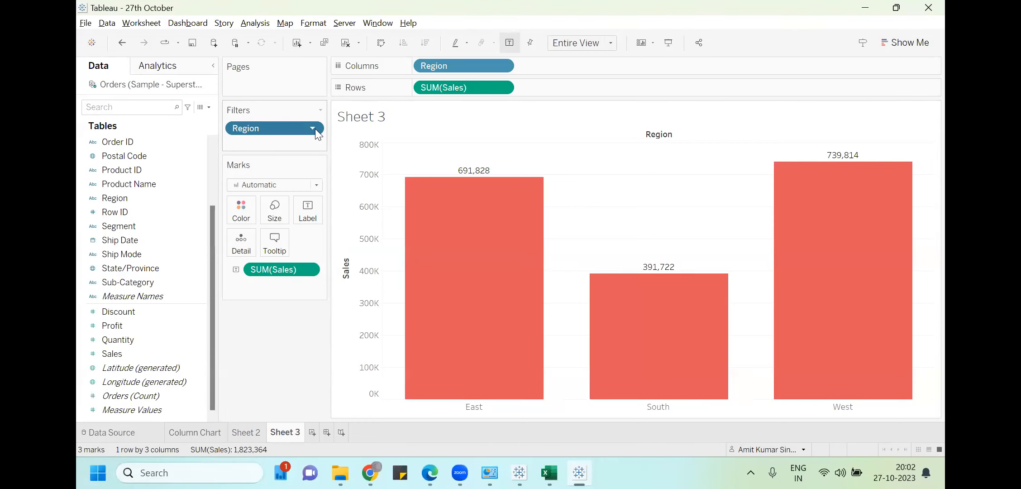
double_click(316, 129)
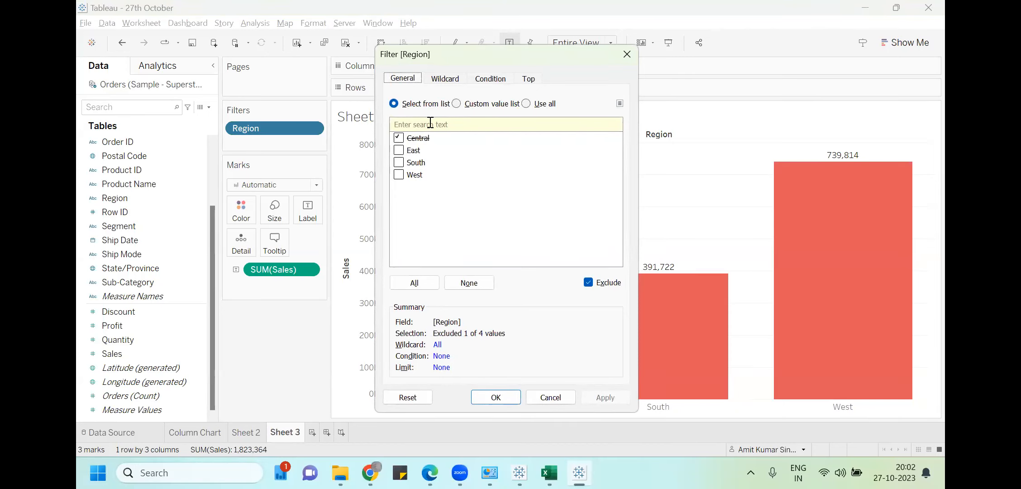
left_click(398, 150)
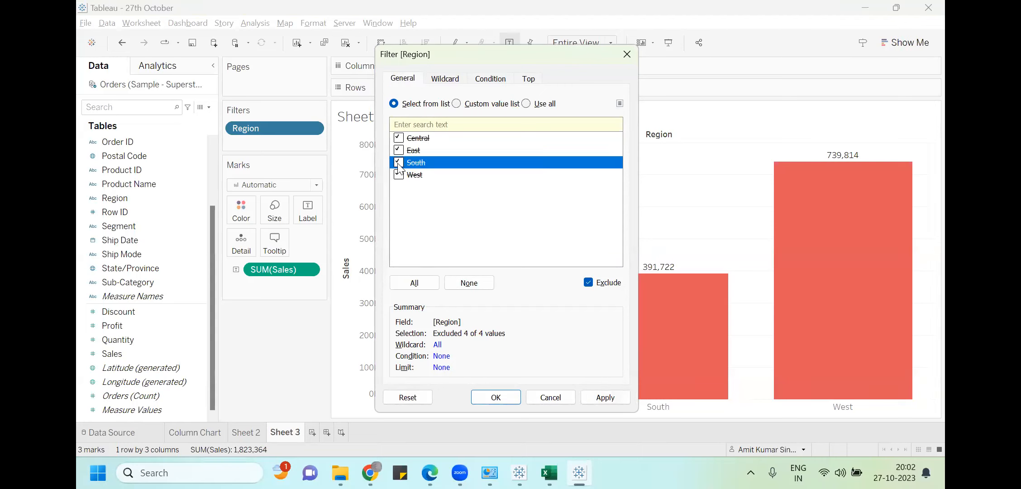
left_click(496, 397)
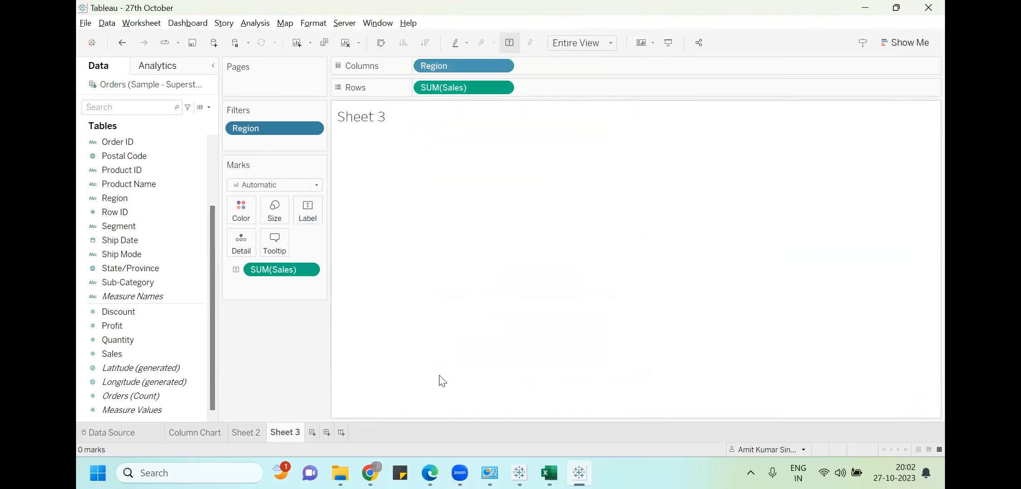
left_click_drag(274, 128, 129, 314)
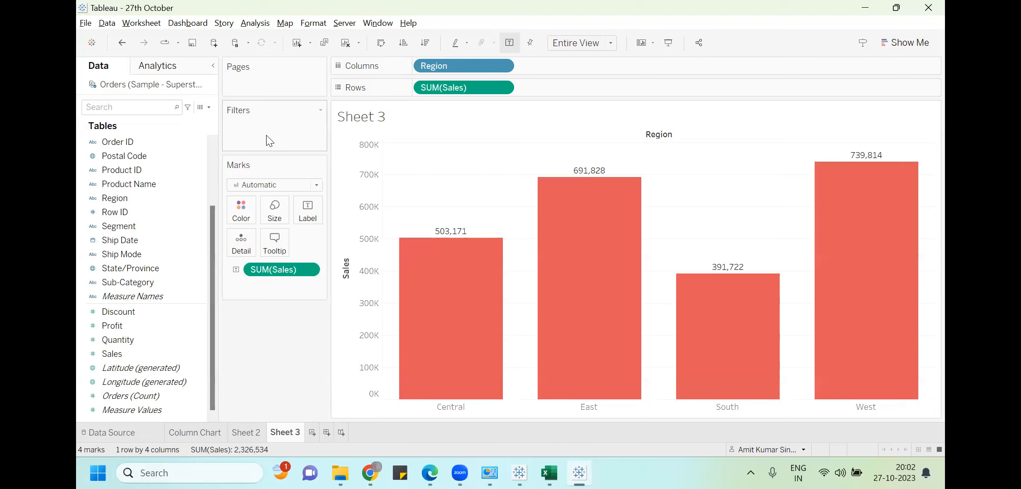
Try a Region filter excluding Central, then clear it so all four red labelled columns remain
left_click(114, 326)
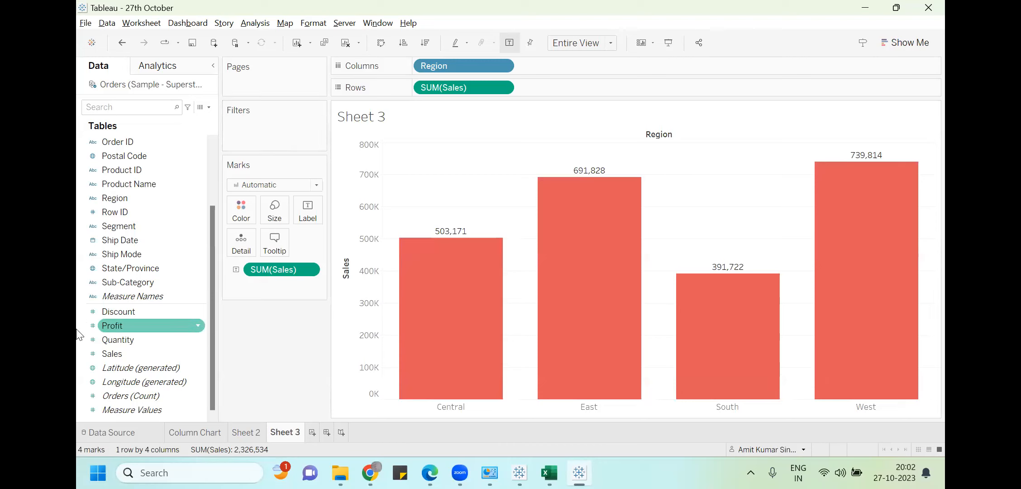
left_click_drag(126, 199, 245, 124)
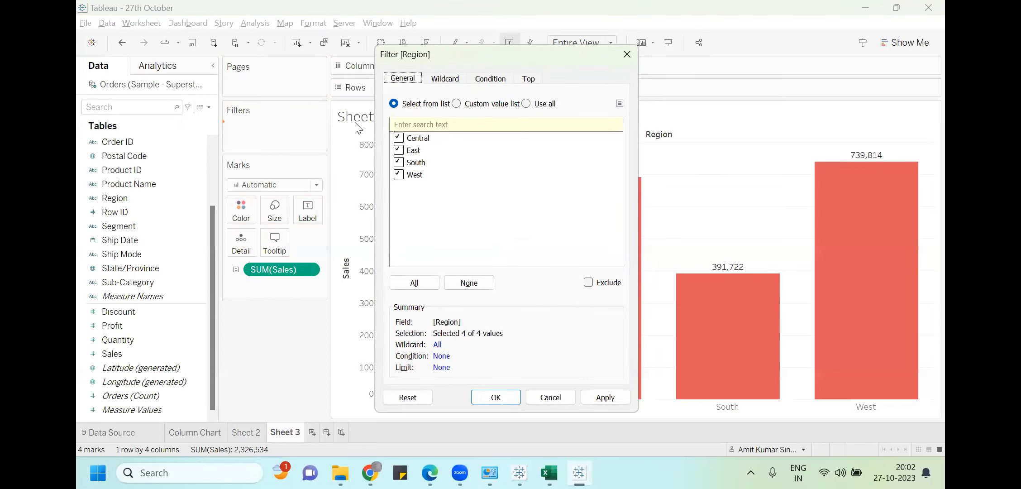
left_click(451, 107)
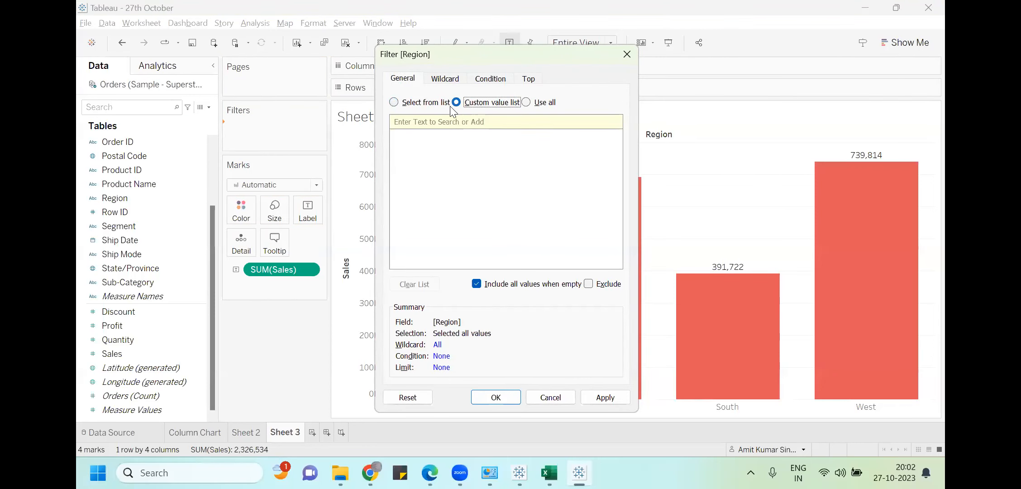
left_click(409, 104)
left_click(399, 137)
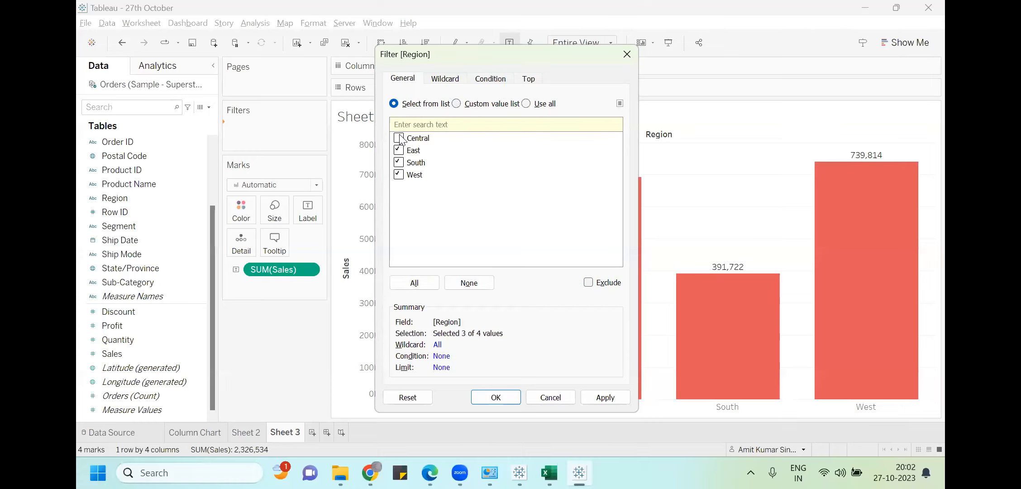
left_click(496, 397)
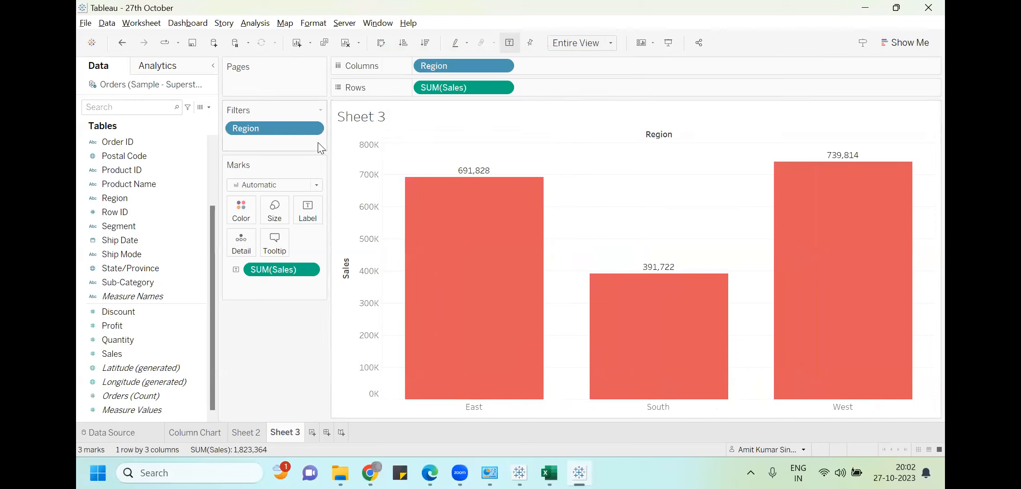
left_click(313, 130)
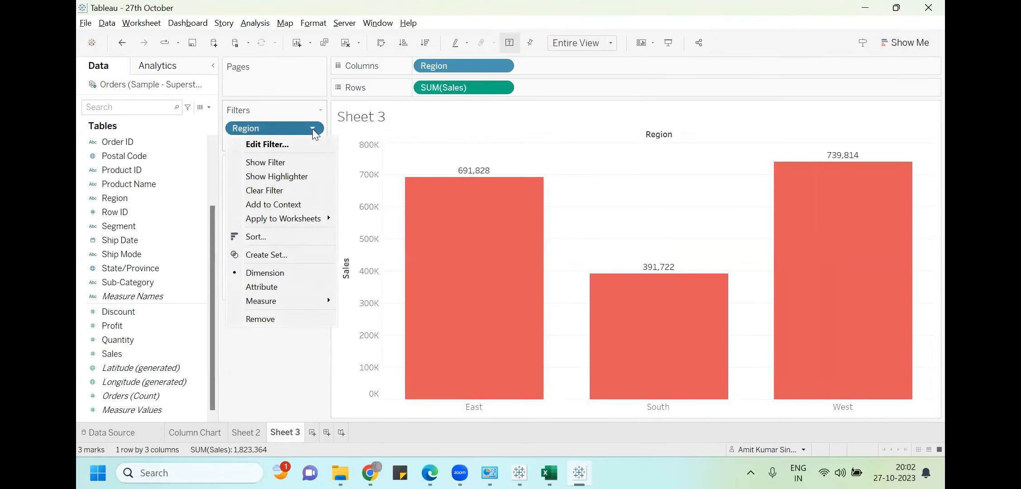
left_click(288, 190)
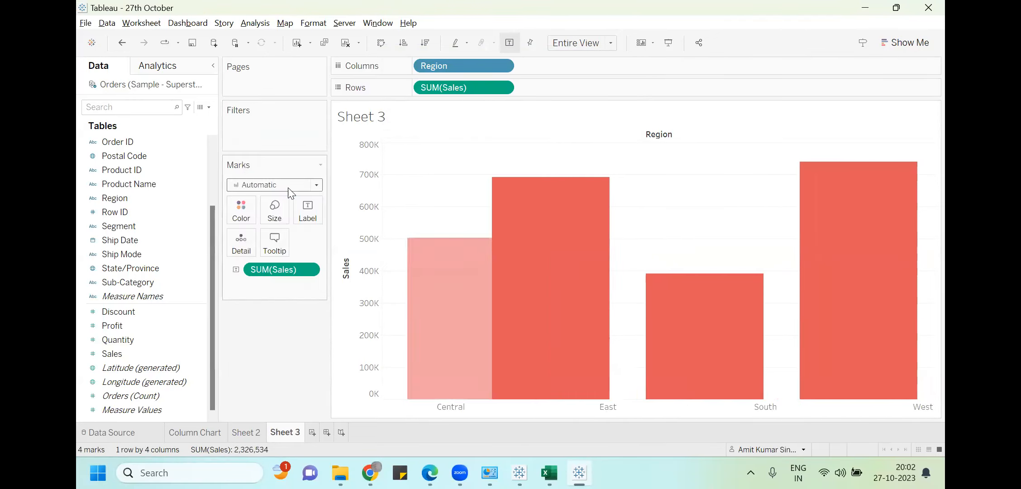
left_click(145, 244)
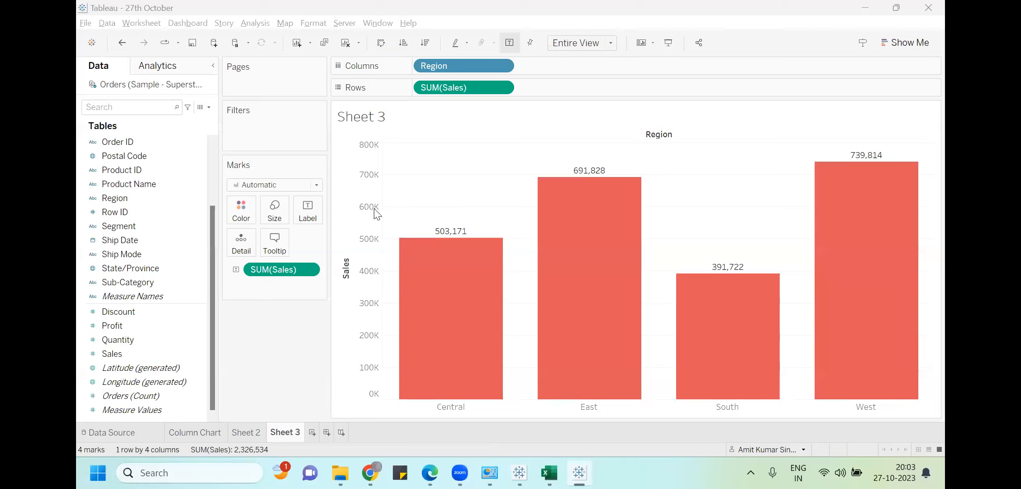
Add Sheet 4 with Region on Columns and SUM(Sales) on Rows
left_click(141, 23)
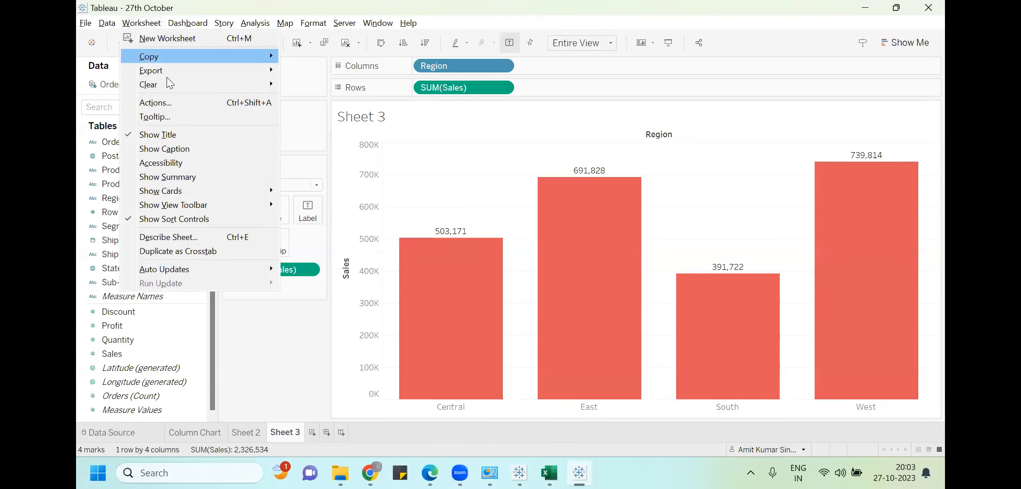
left_click(274, 382)
left_click(313, 432)
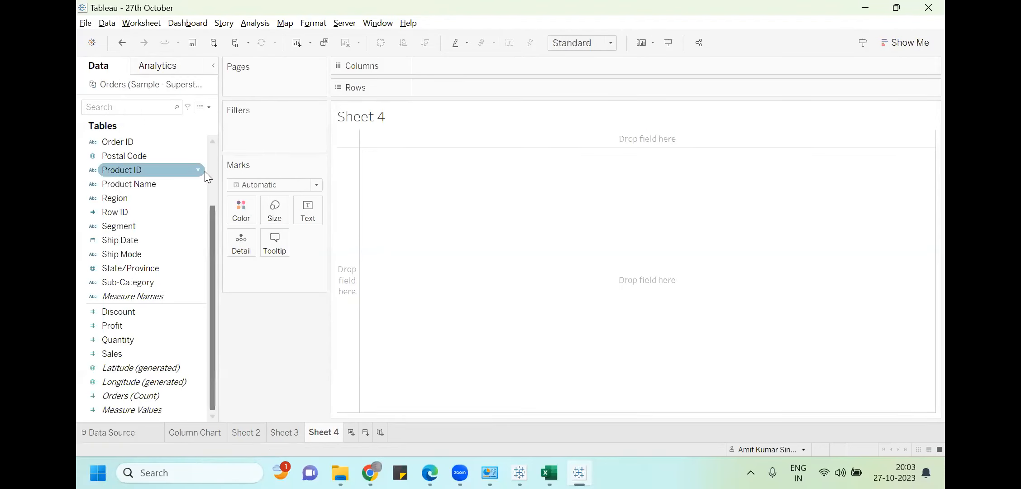
left_click_drag(215, 213, 213, 174)
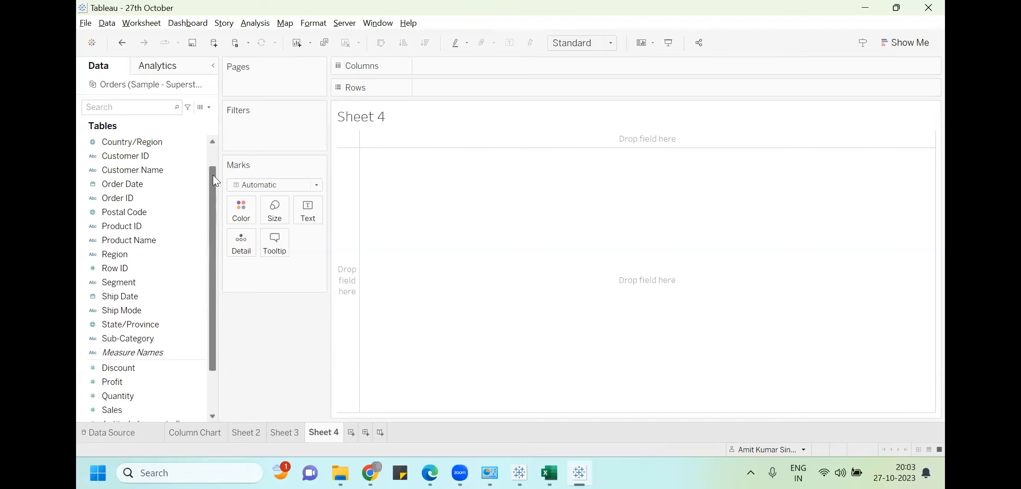
left_click_drag(131, 250, 454, 64)
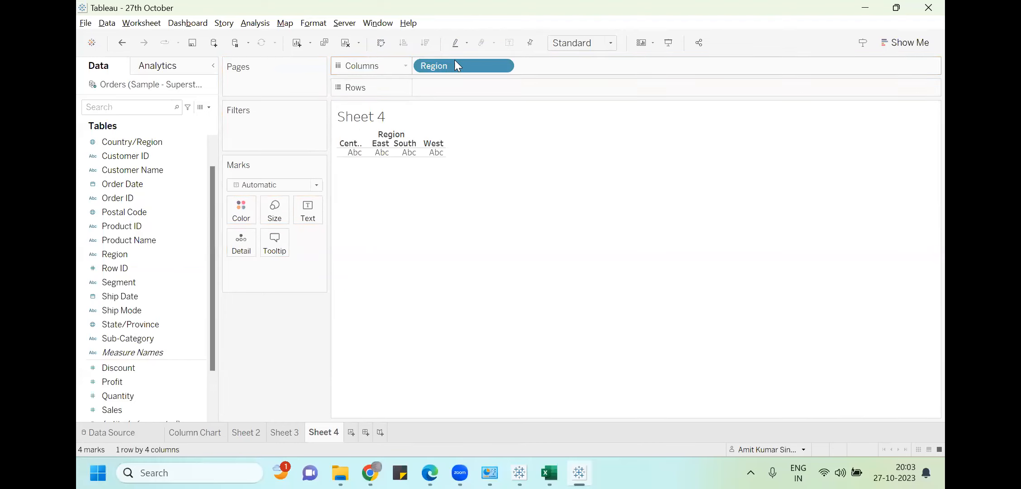
mouse_move(111, 410)
left_mouse_down()
mouse_move(448, 35)
mouse_move(444, 86)
left_mouse_up()
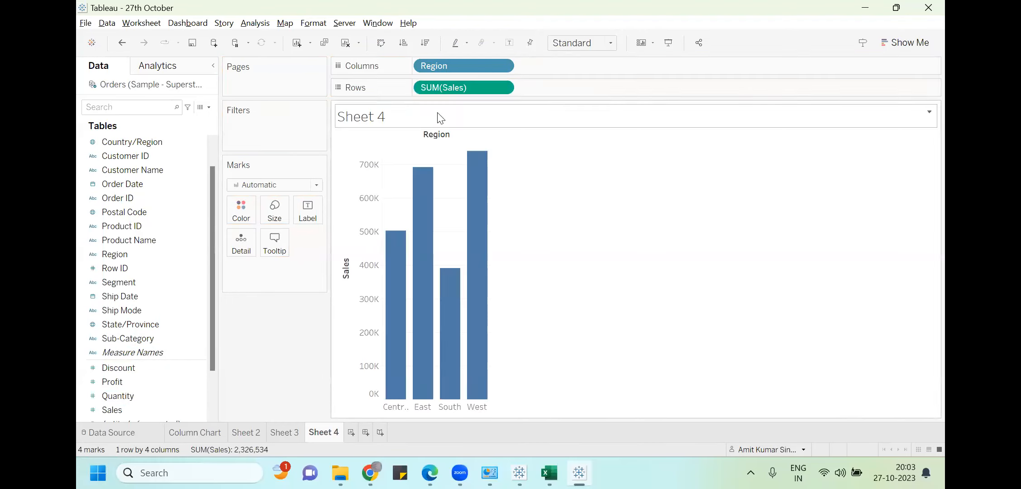
Fit the chart to Entire View and label each column with its Sales total
left_click(602, 45)
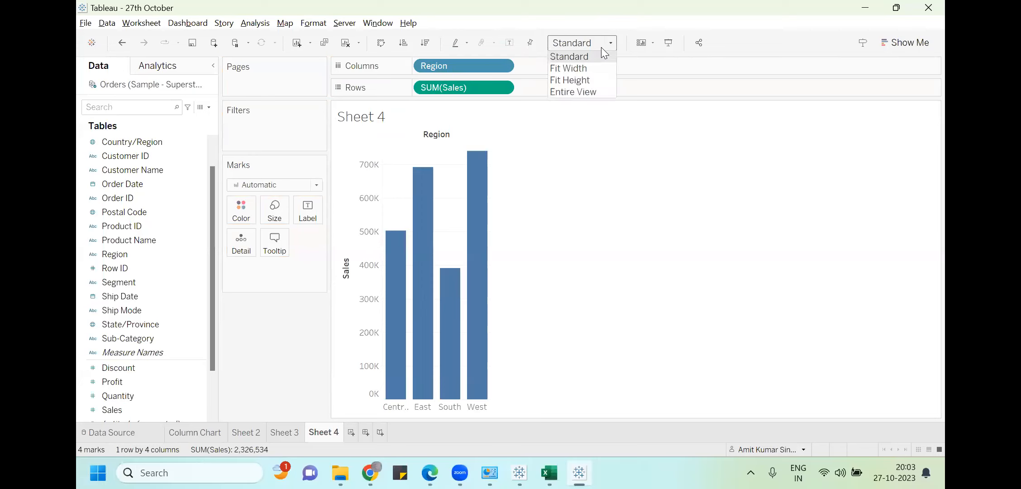
left_click(590, 93)
left_click_drag(118, 410, 306, 203)
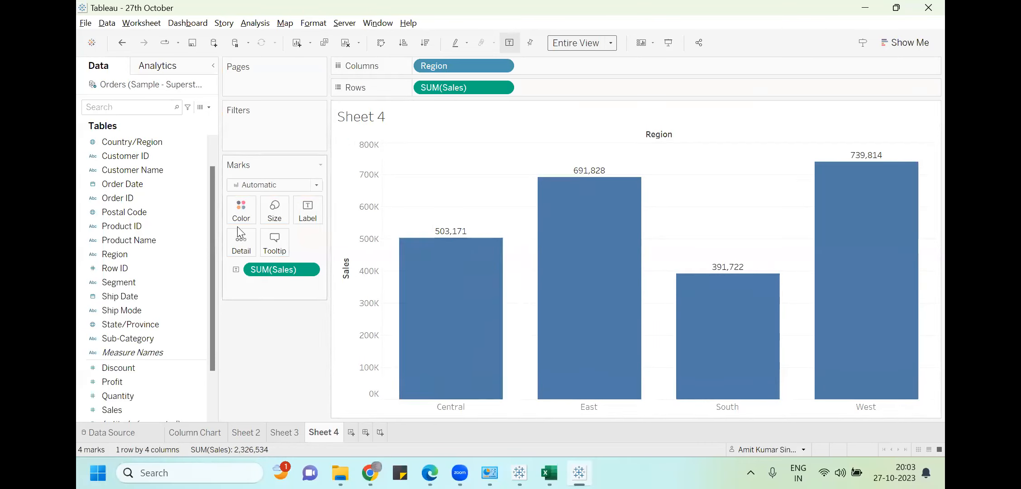
scroll(208, 151, "up", 2)
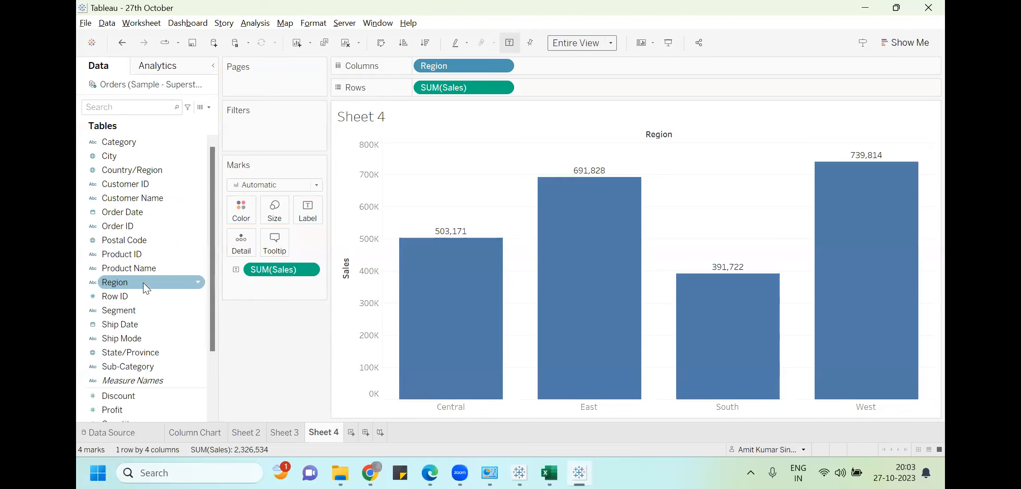
Colour and label the columns by Segment, briefly adding then removing Region labels
left_click_drag(134, 310, 248, 209)
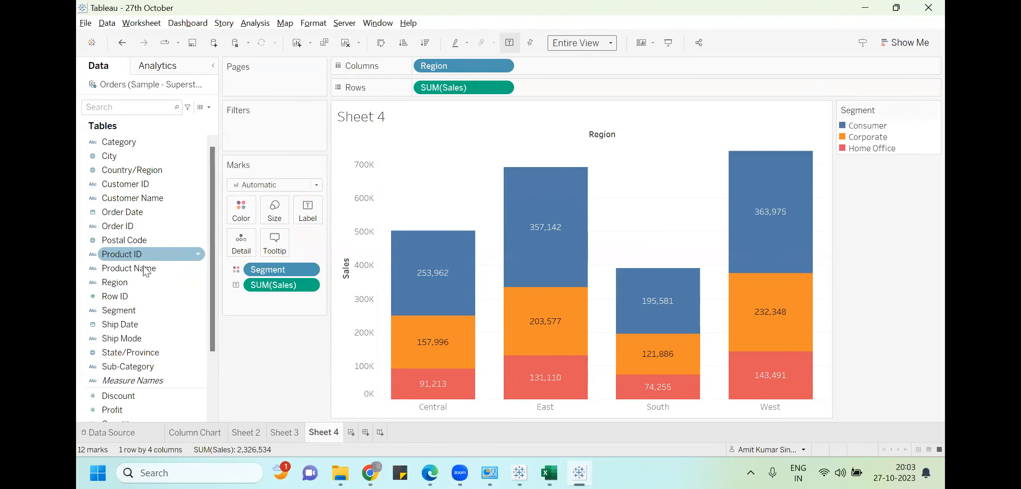
left_click_drag(143, 308, 318, 207)
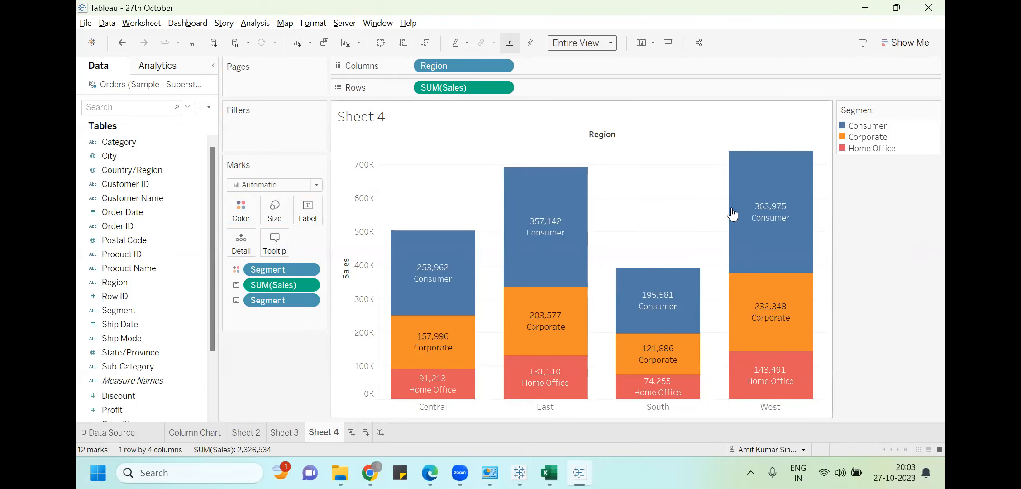
mouse_move(744, 218)
left_click_drag(133, 281, 310, 208)
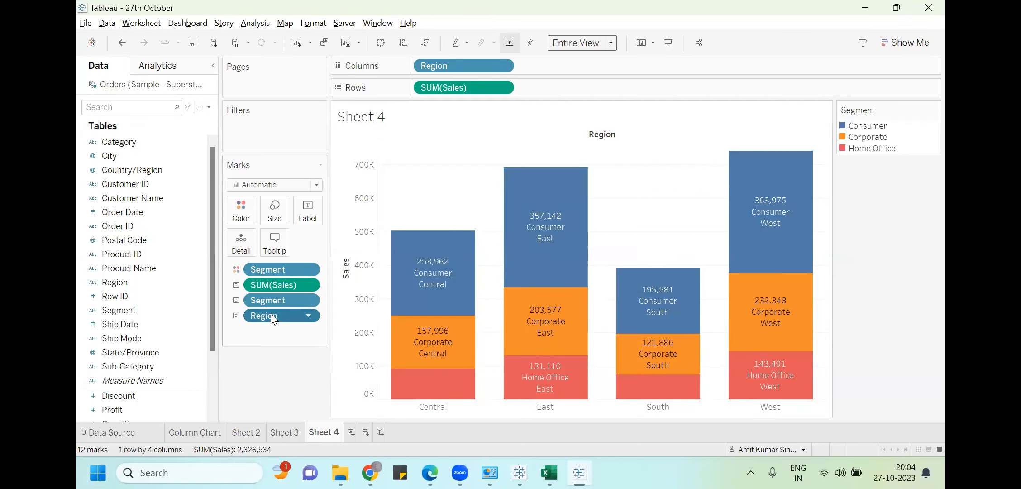
left_click_drag(271, 313, 499, 148)
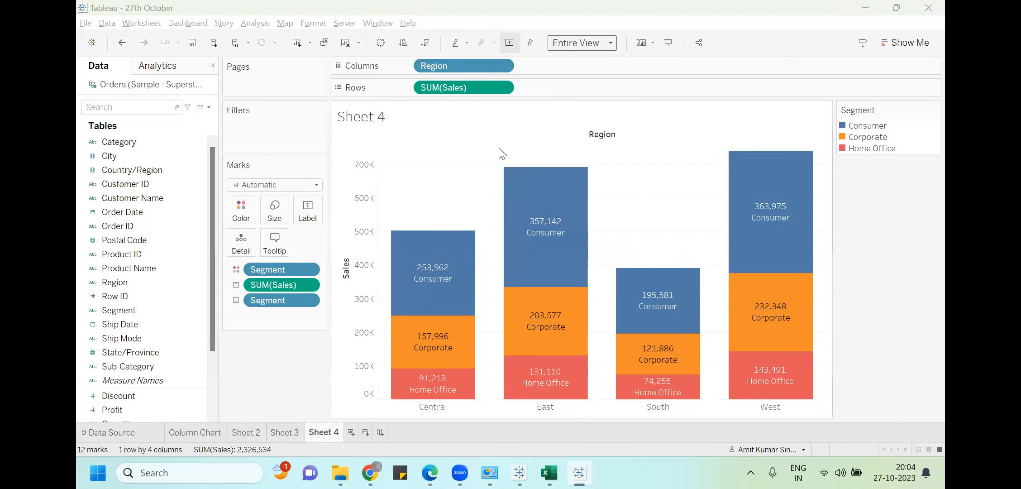
mouse_move(529, 308)
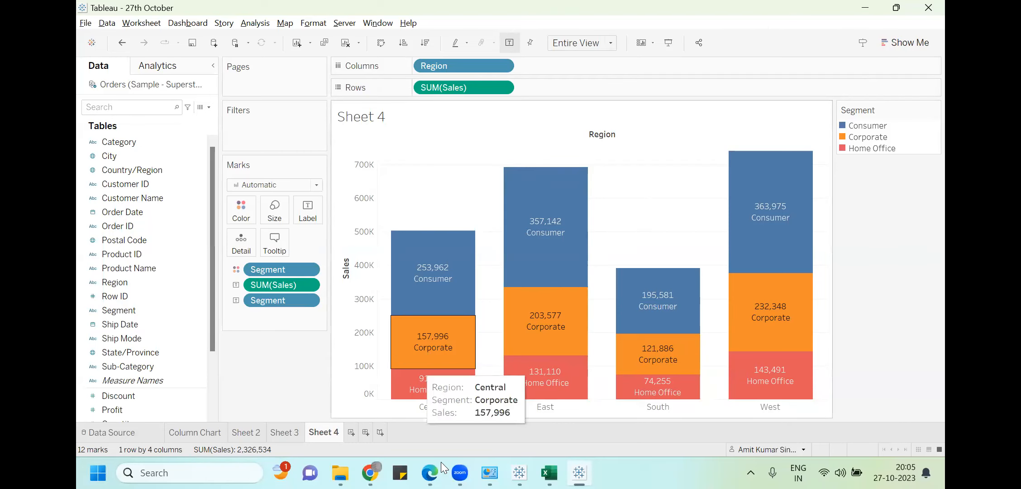
mouse_move(469, 275)
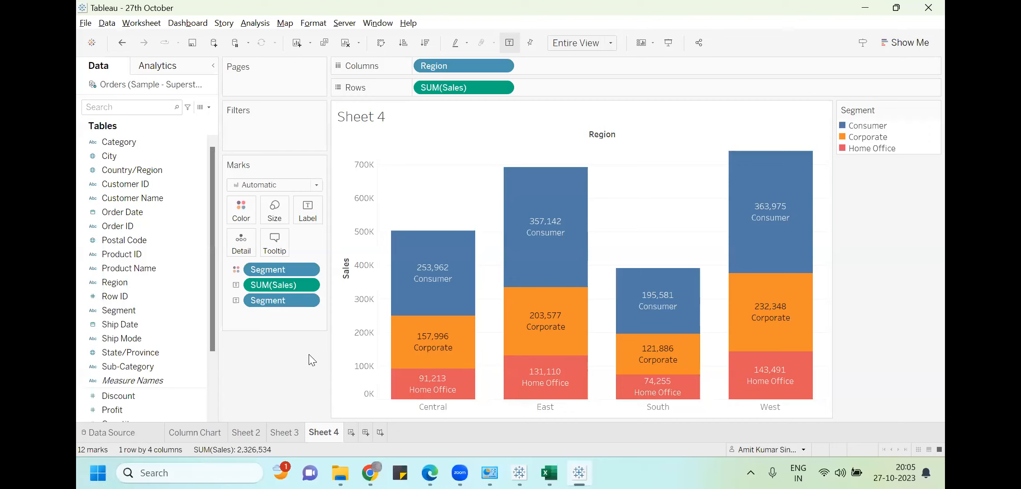
left_click(432, 463)
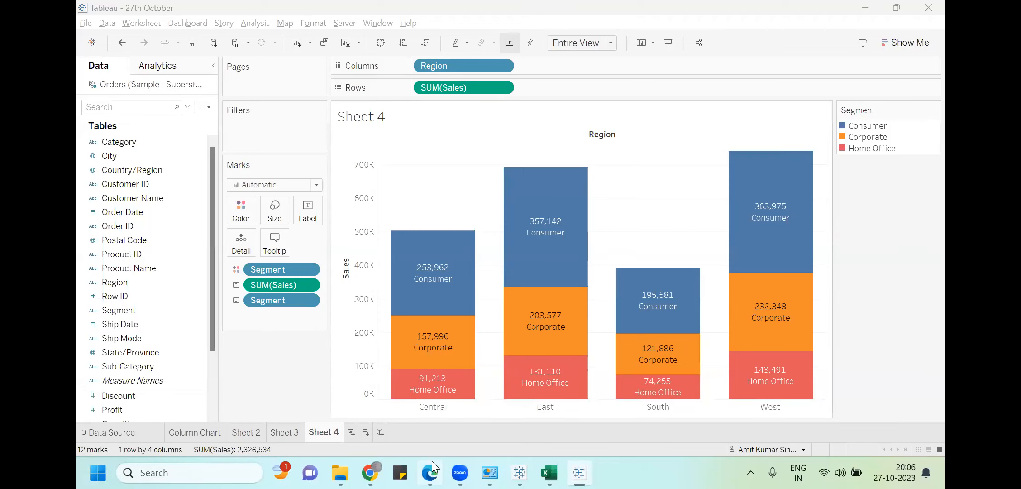
mouse_move(432, 462)
mouse_move(585, 179)
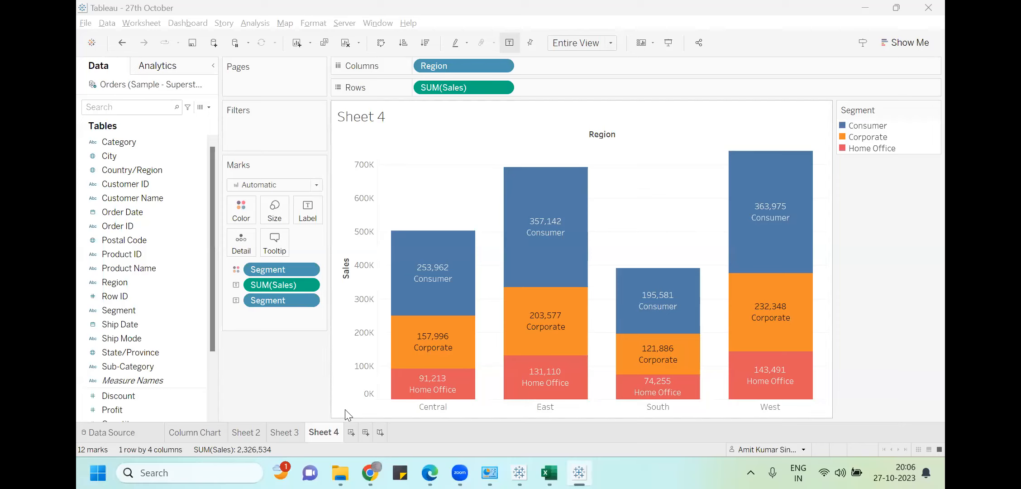
Add an empty Sheet 5 and return to Sheet 4
left_click(351, 432)
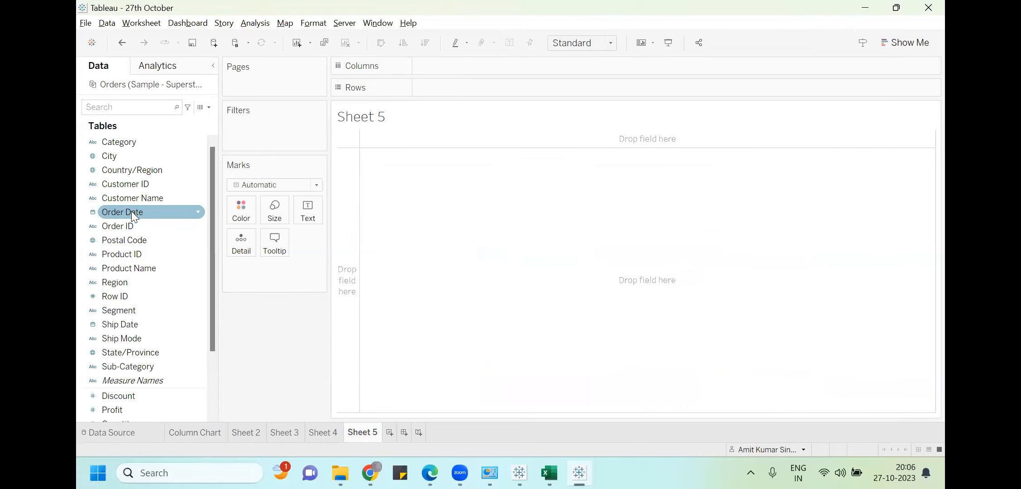
left_click(136, 324)
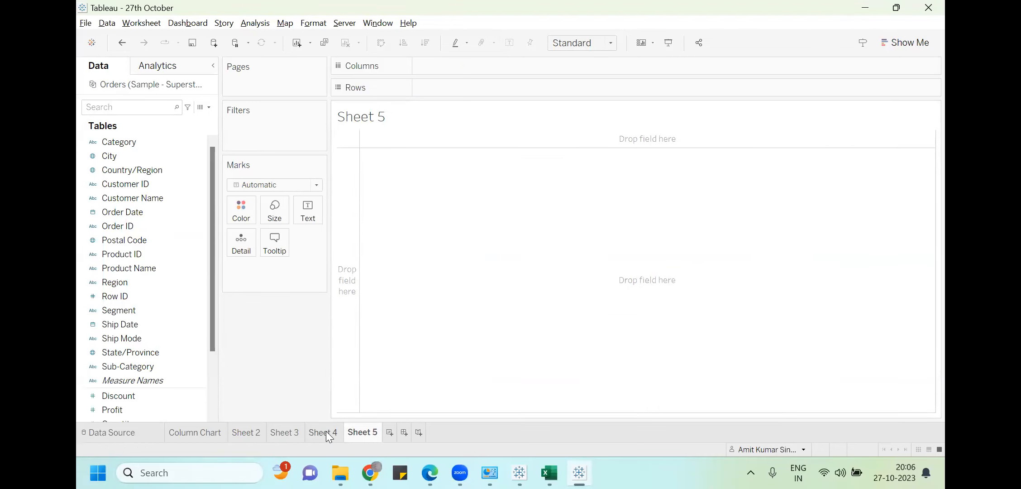
left_click(325, 431)
Remove the Segment colour, the Sales and Segment labels, and Sales from Rows on Sheet 4
left_click_drag(283, 271, 136, 282)
left_click_drag(270, 270, 176, 268)
left_click_drag(265, 268, 96, 268)
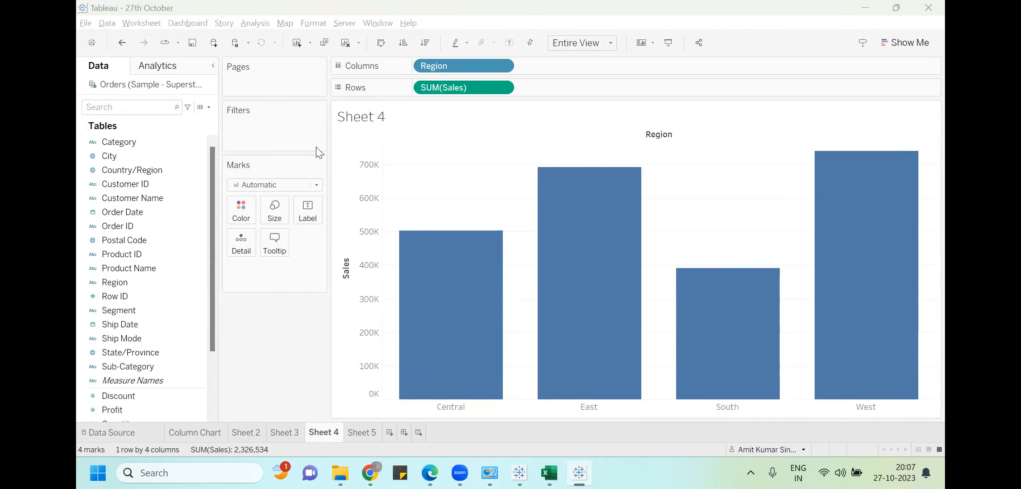
left_click_drag(458, 87, 176, 275)
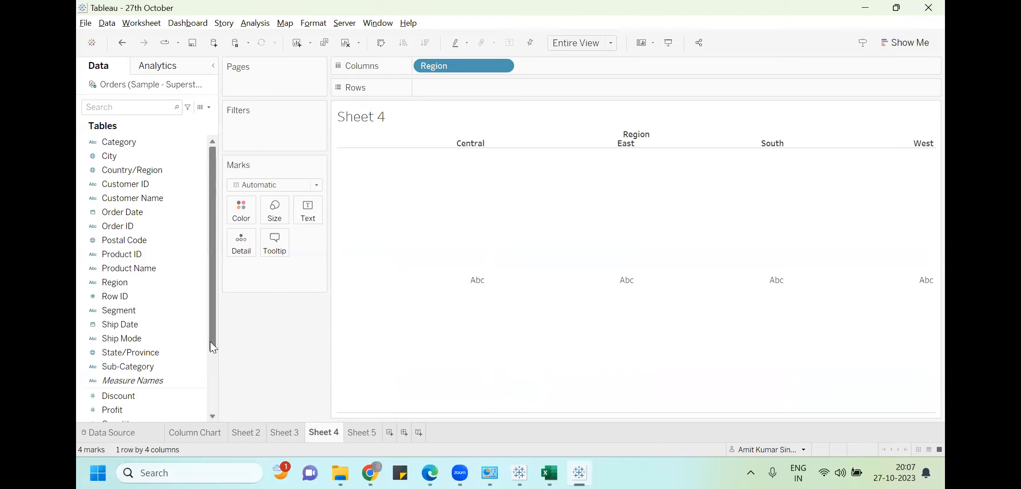
Put SUM(Sales) back on Rows and label columns: Central 503,171, East 691,828, South 391,722, West 739,814
left_click_drag(210, 341, 210, 381)
left_click(187, 383)
left_click_drag(149, 381, 486, 85)
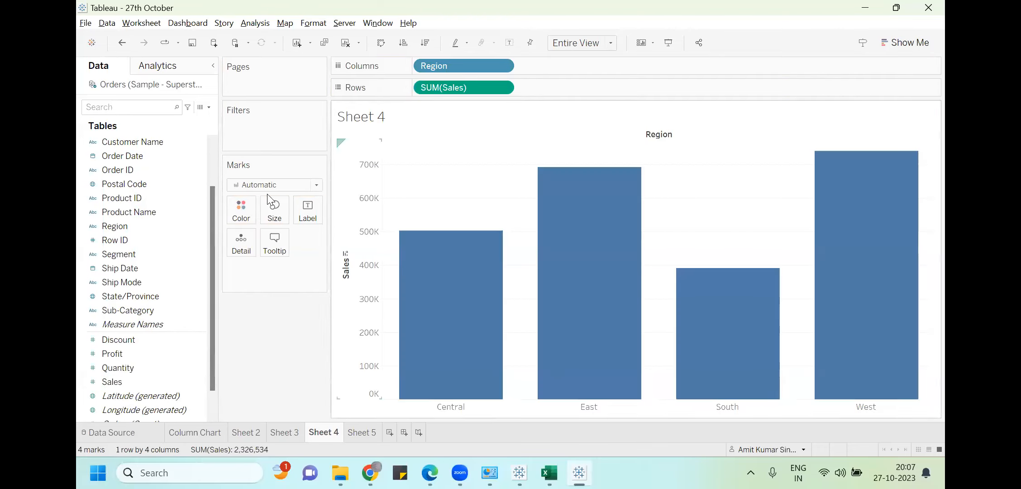
left_click(147, 369)
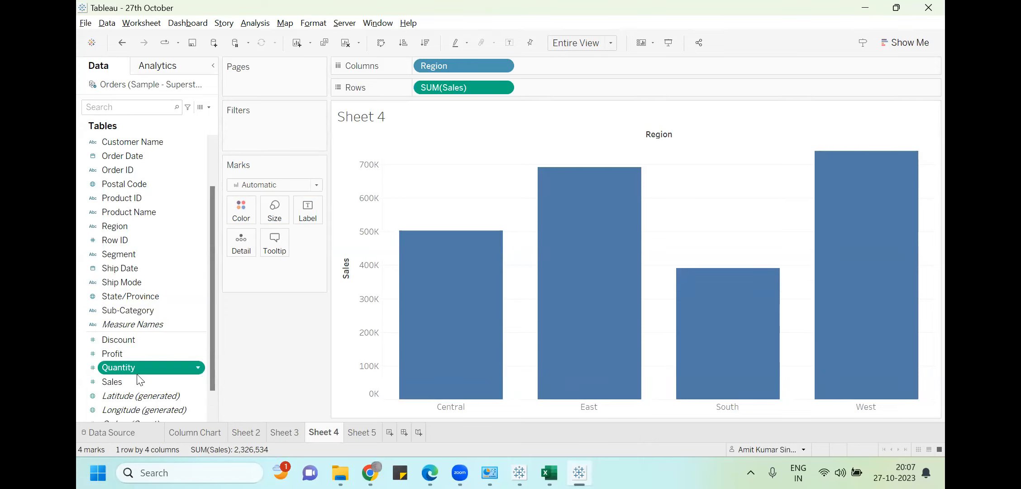
left_click(134, 382)
left_click_drag(134, 381, 312, 213)
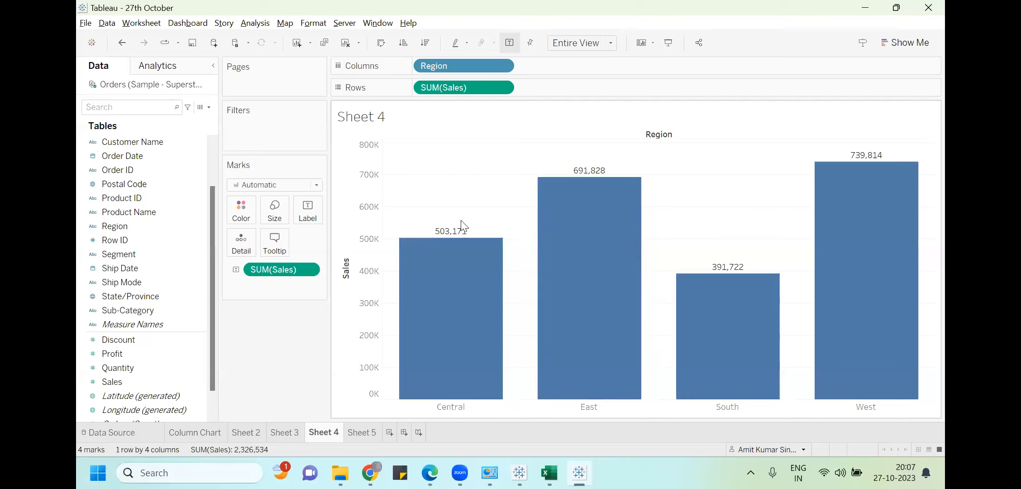
mouse_move(449, 242)
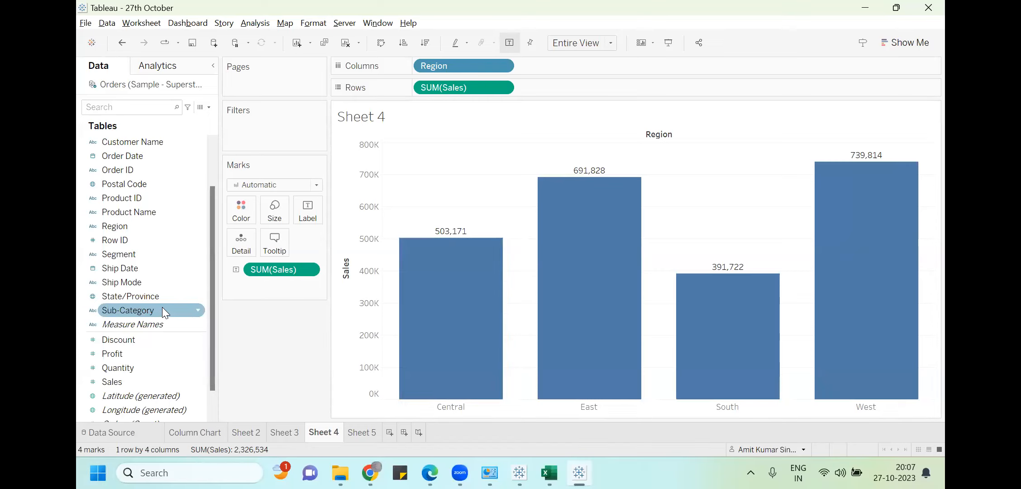
Try Sub-Category on Color, remove it, then stack and colour the Sales columns by Segment
left_click_drag(163, 308, 254, 210)
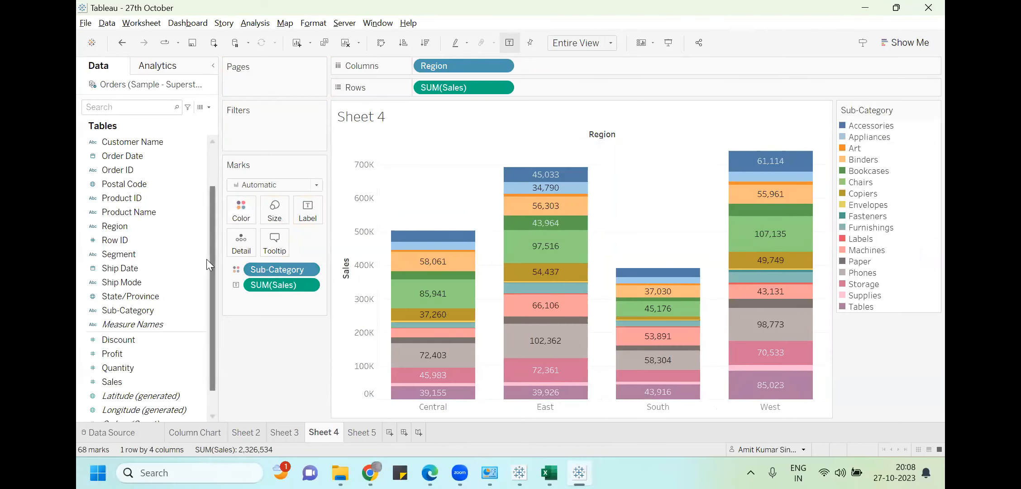
left_click_drag(264, 265, 106, 327)
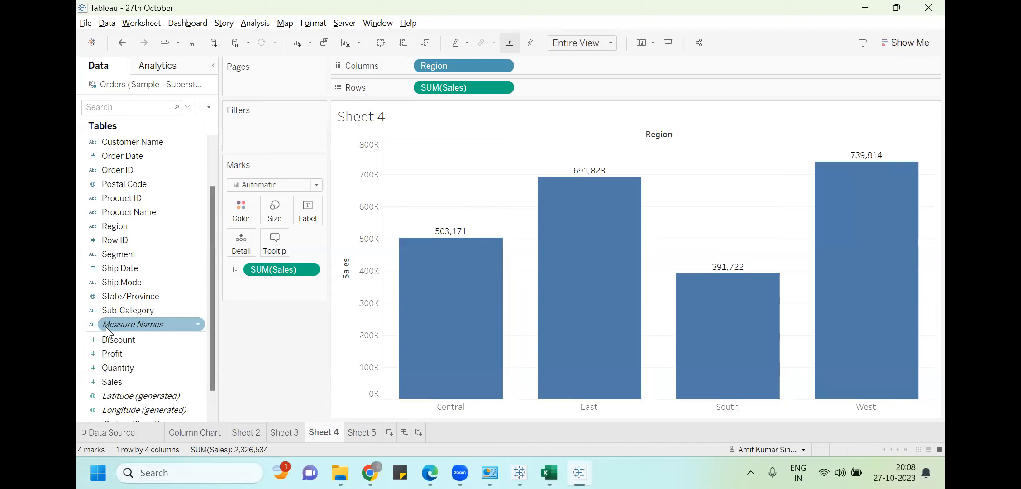
left_click_drag(107, 254, 234, 204)
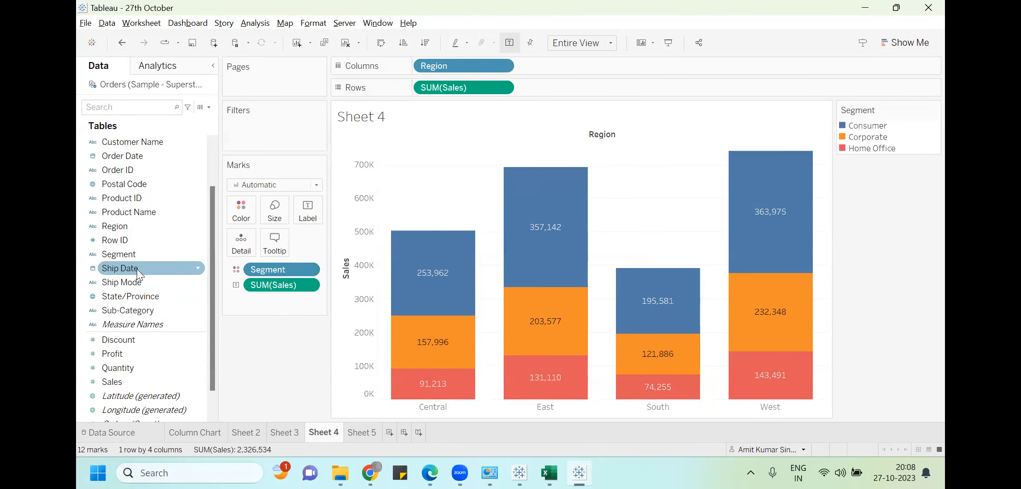
left_click_drag(132, 258, 315, 213)
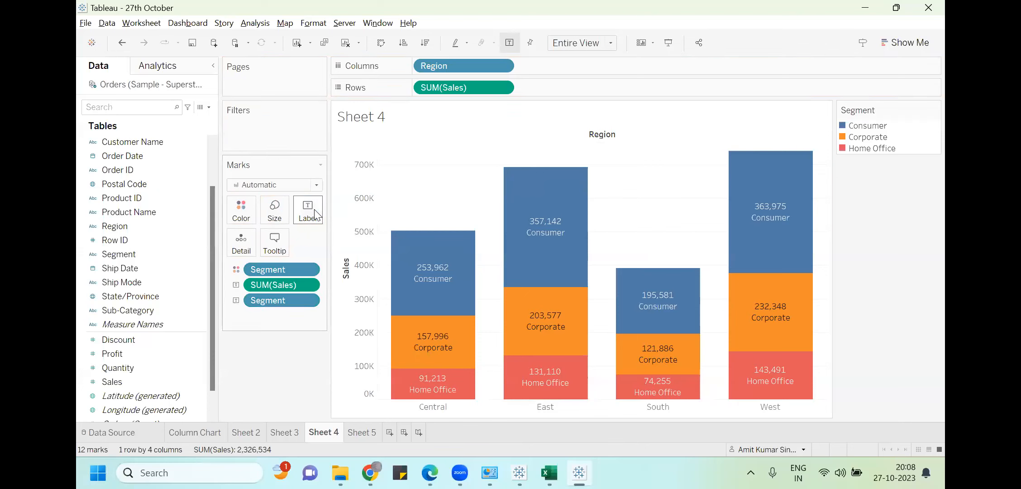
mouse_move(401, 252)
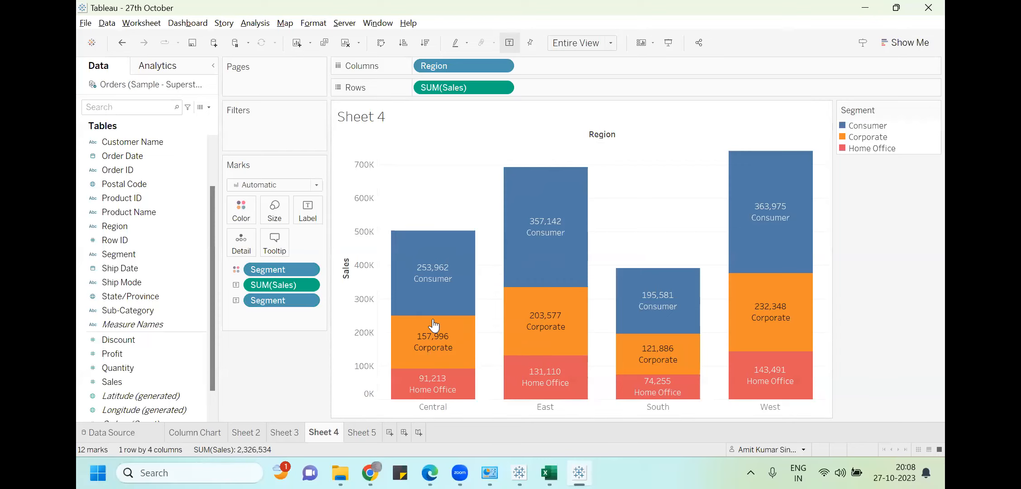
left_click(636, 318)
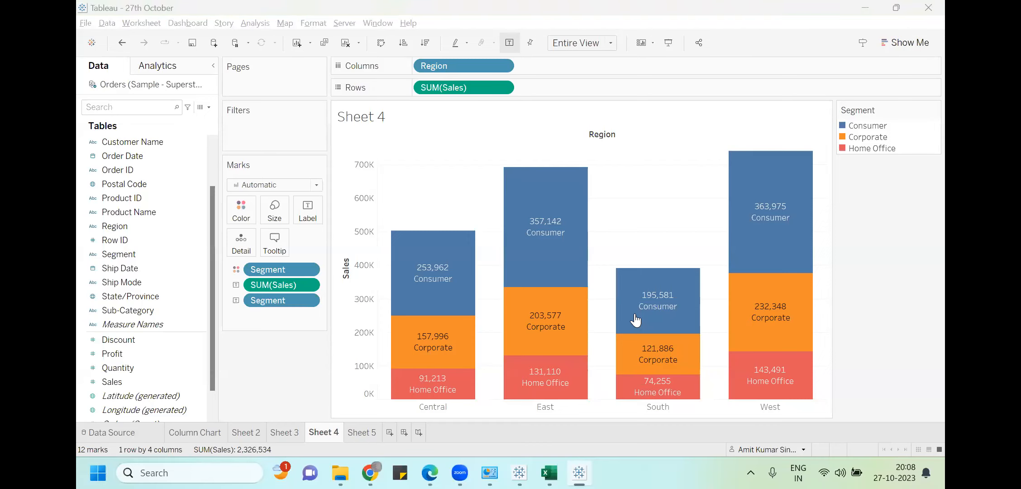
mouse_move(429, 318)
mouse_move(526, 313)
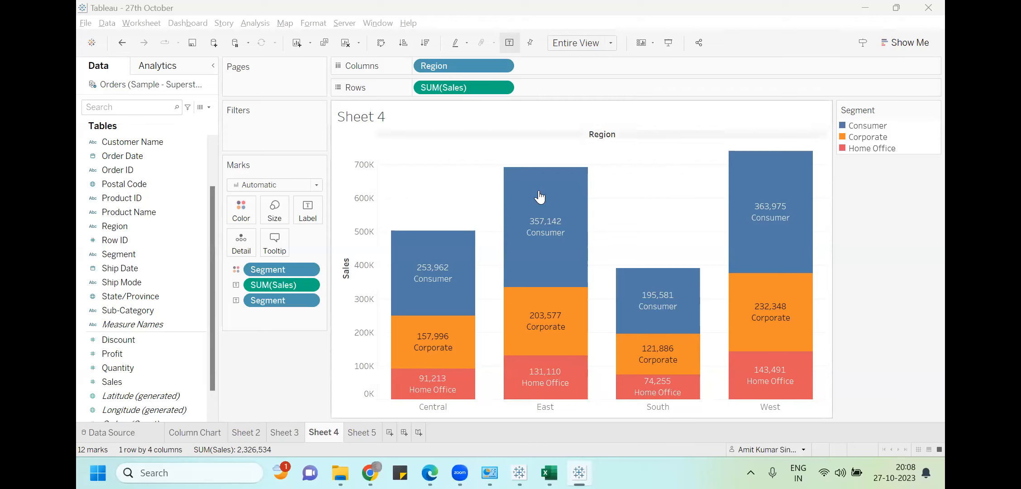
mouse_move(498, 399)
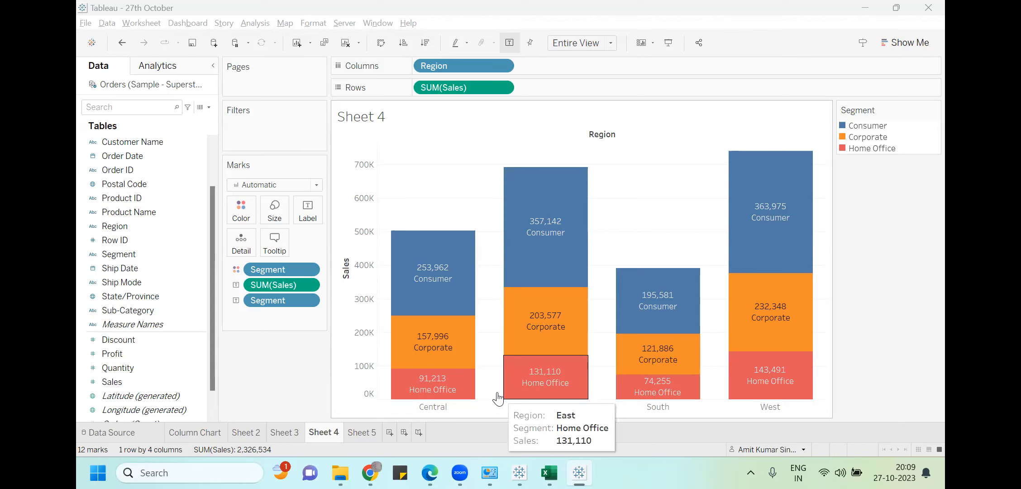
Open File Explorer maximized and browse to Documents > My Tableau Repository > Workbooks
left_click(340, 473)
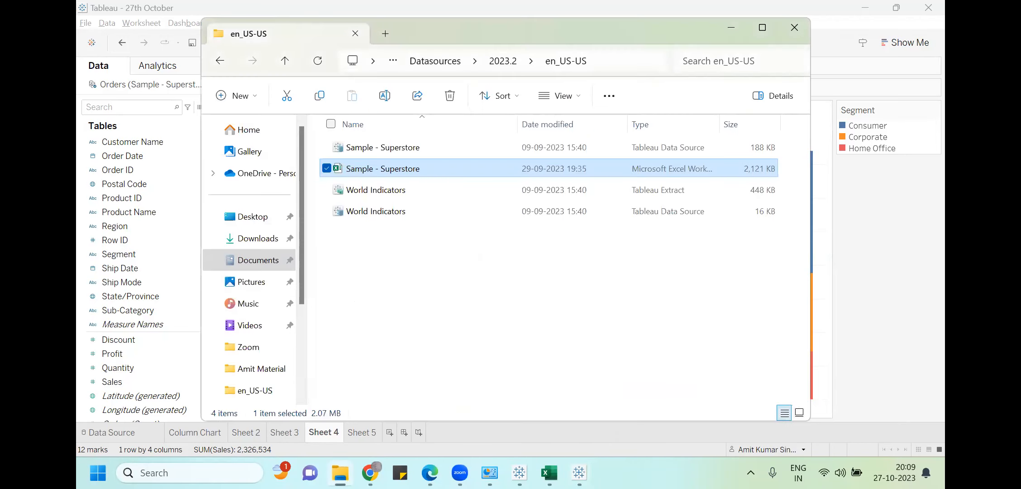
left_click(259, 262)
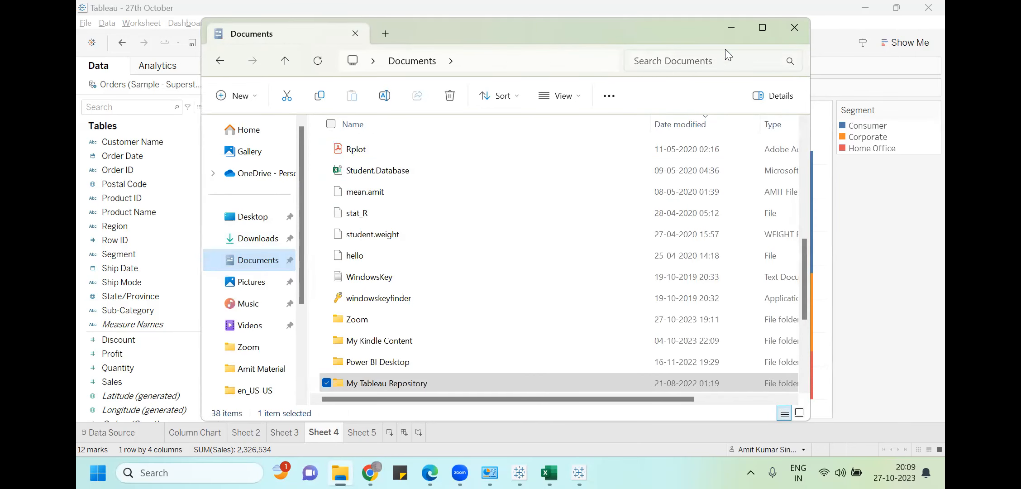
left_click(759, 29)
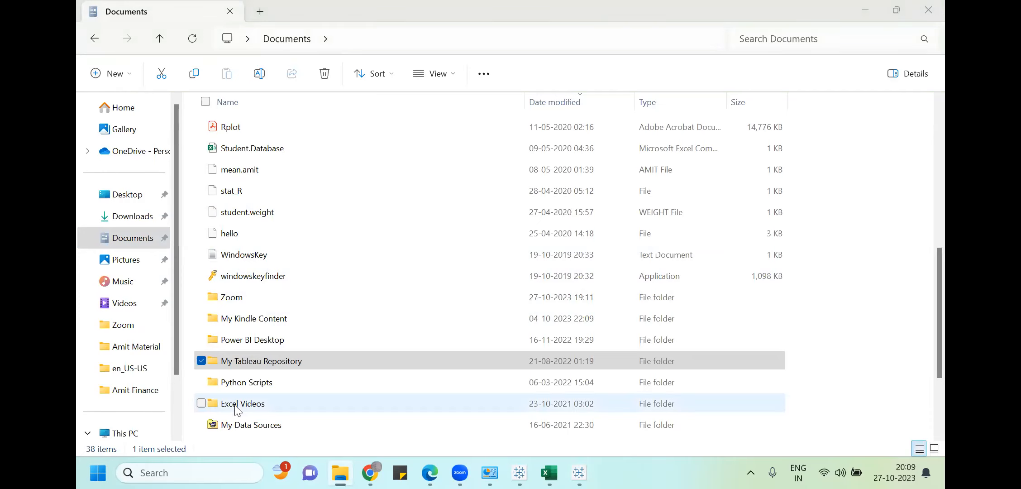
double_click(255, 362)
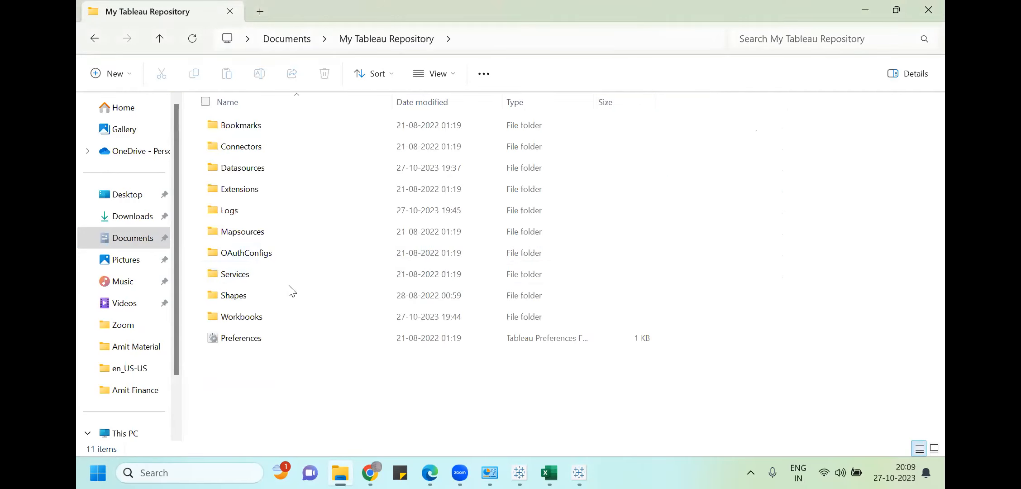
double_click(266, 317)
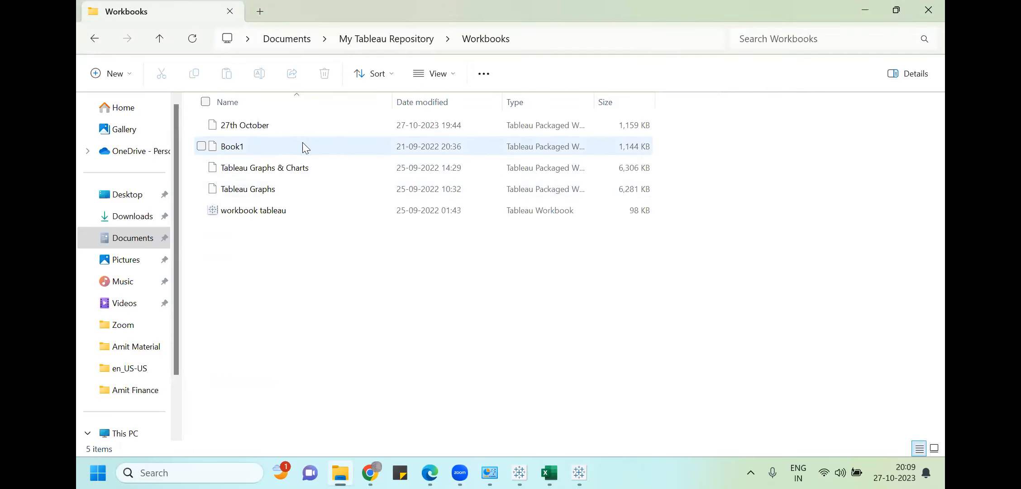
Select the workbook tableau file, then bring the newly opened Tableau window forward
left_click(270, 217)
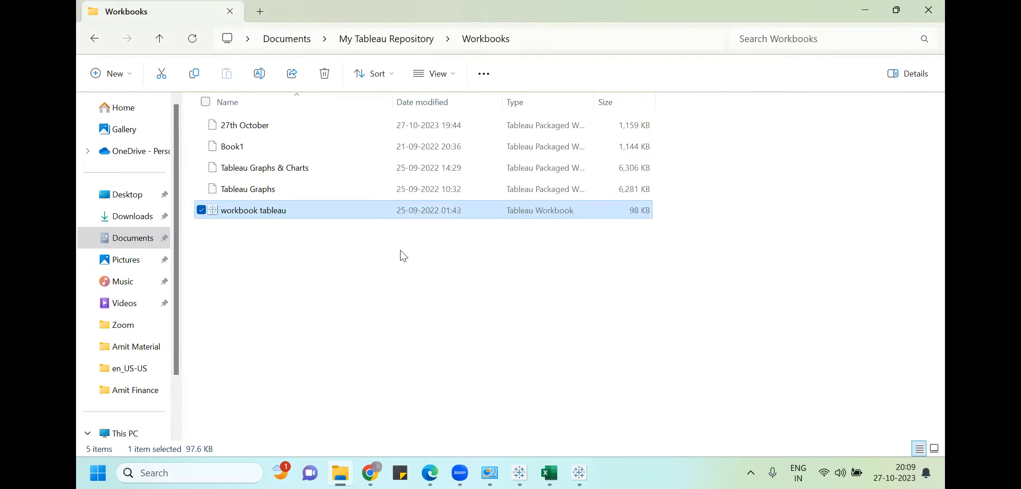
left_click(579, 472)
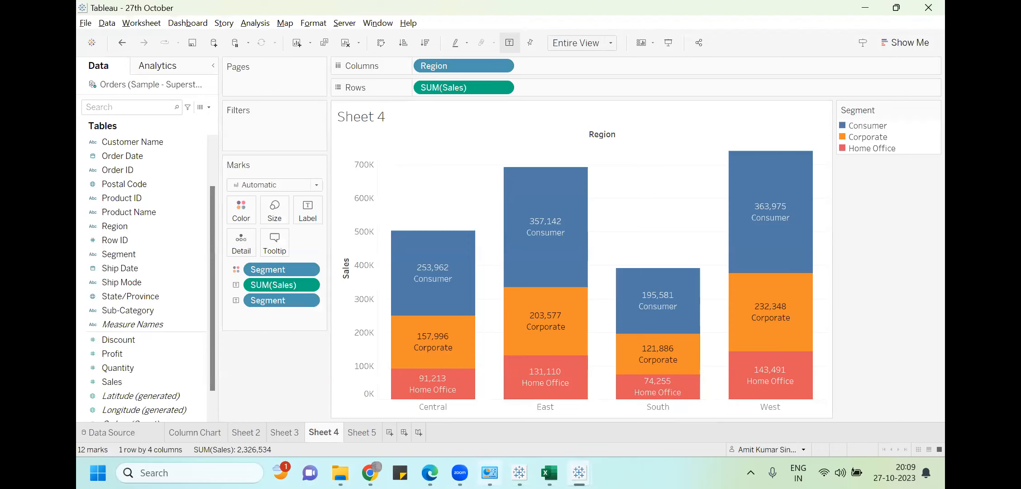
left_click(340, 472)
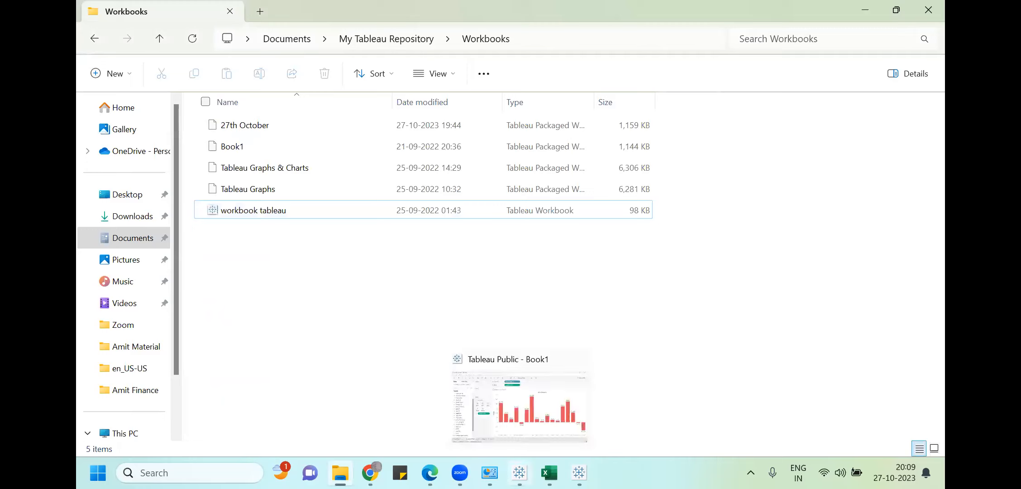
left_click(277, 214)
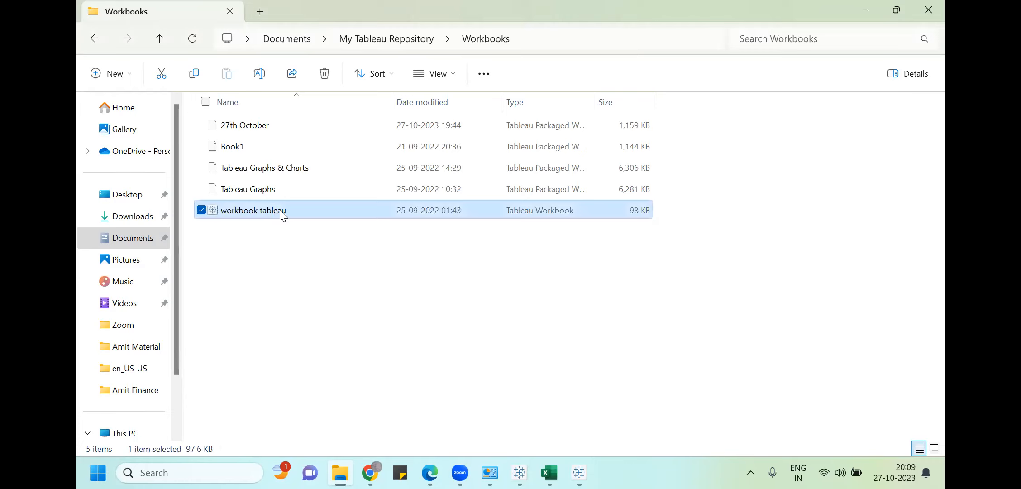
left_click(374, 236)
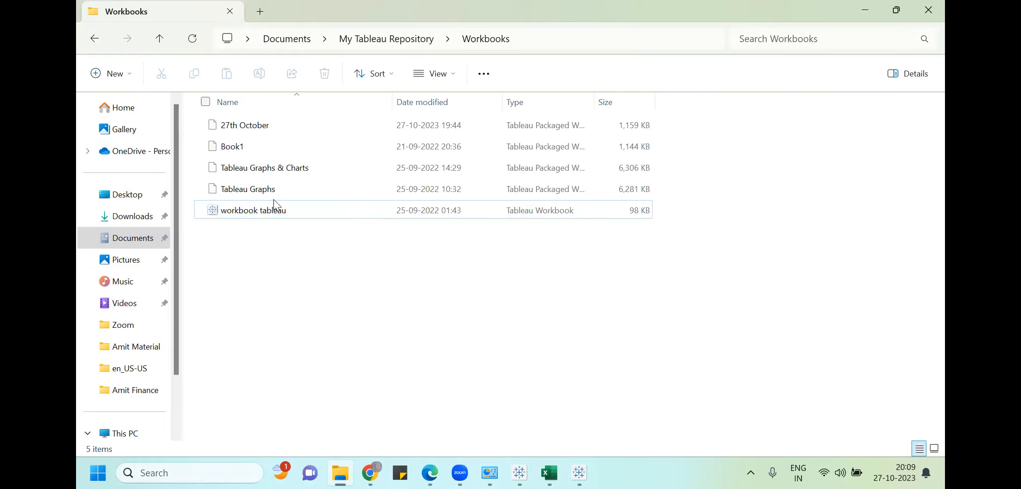
mouse_move(580, 473)
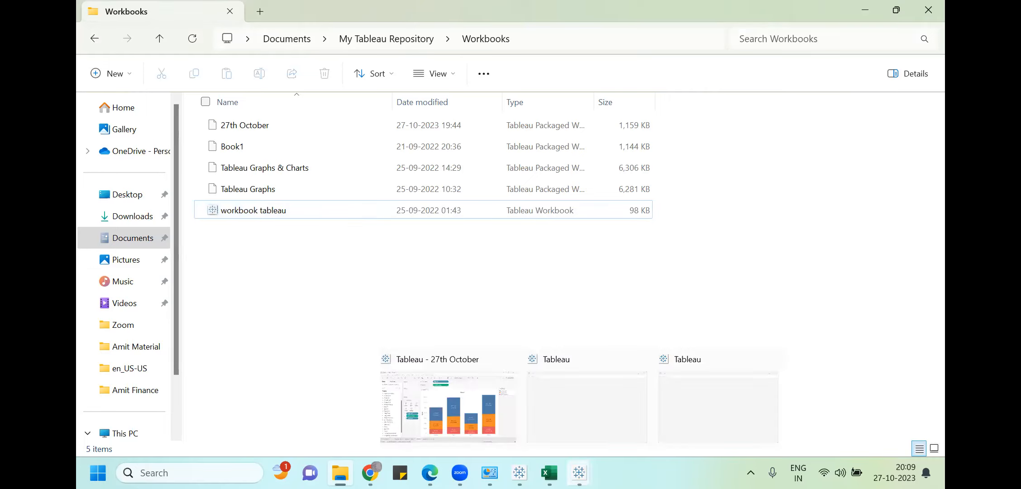
left_click(589, 420)
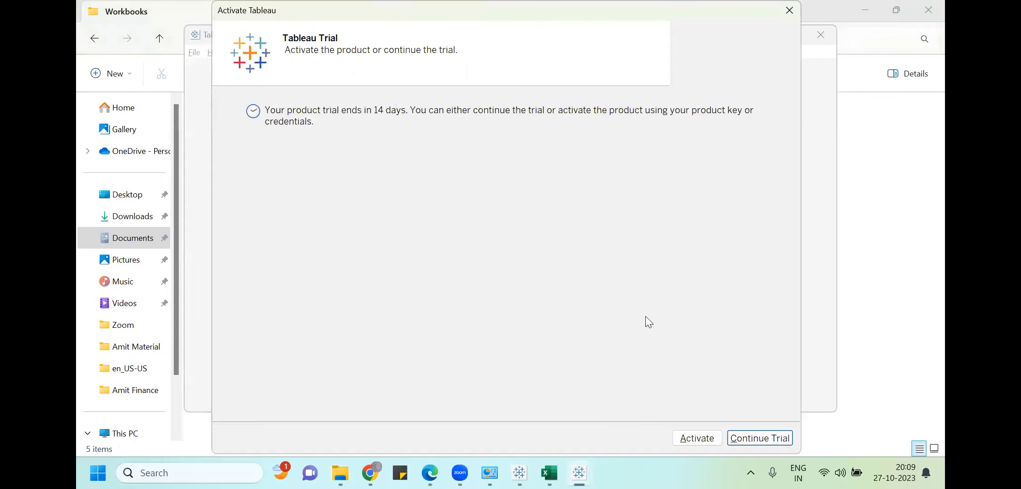
Continue the trial, maximize the workbook tableau window, and show the Pie Chart sheet
left_click(761, 438)
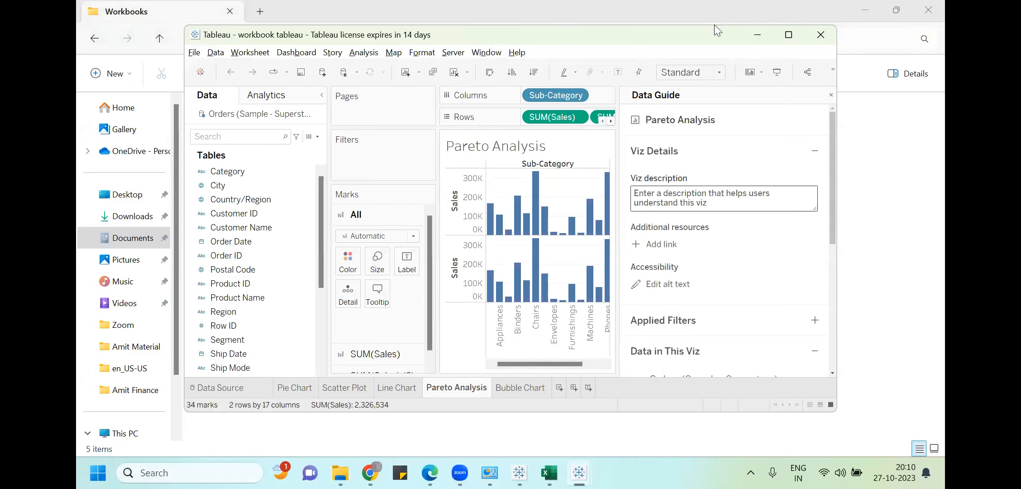
left_click(788, 34)
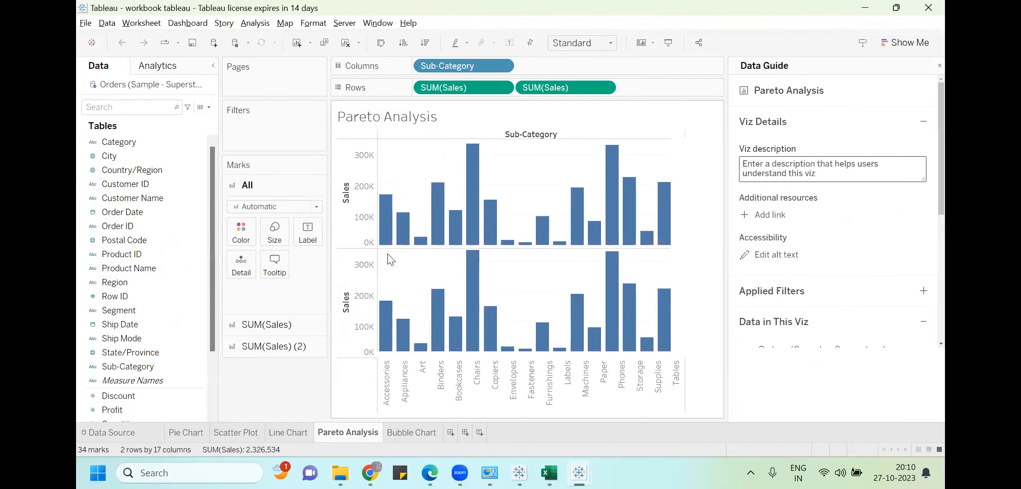
left_click(182, 433)
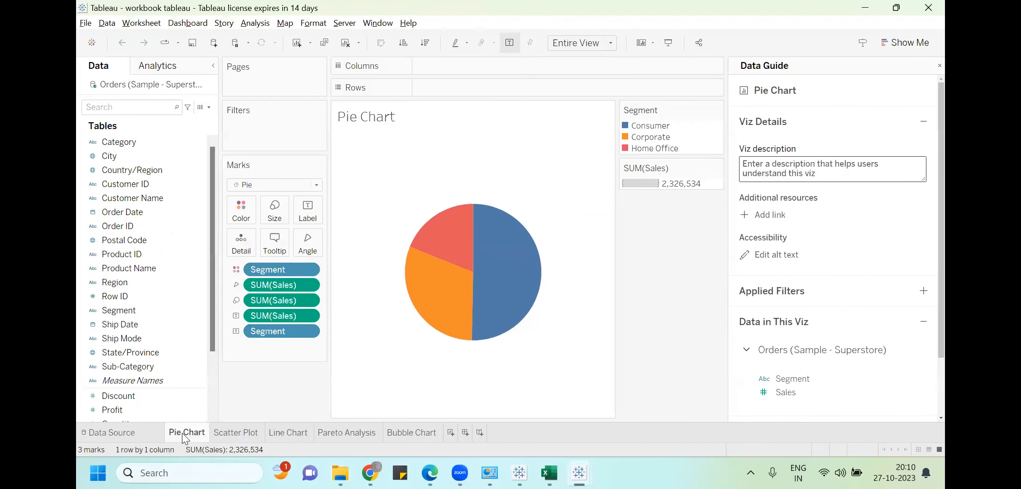
Browse the Scatter Plot, Line Chart, Pareto Analysis and Bubble Chart sheets, ending on Pie Chart
left_click(234, 430)
left_click(306, 430)
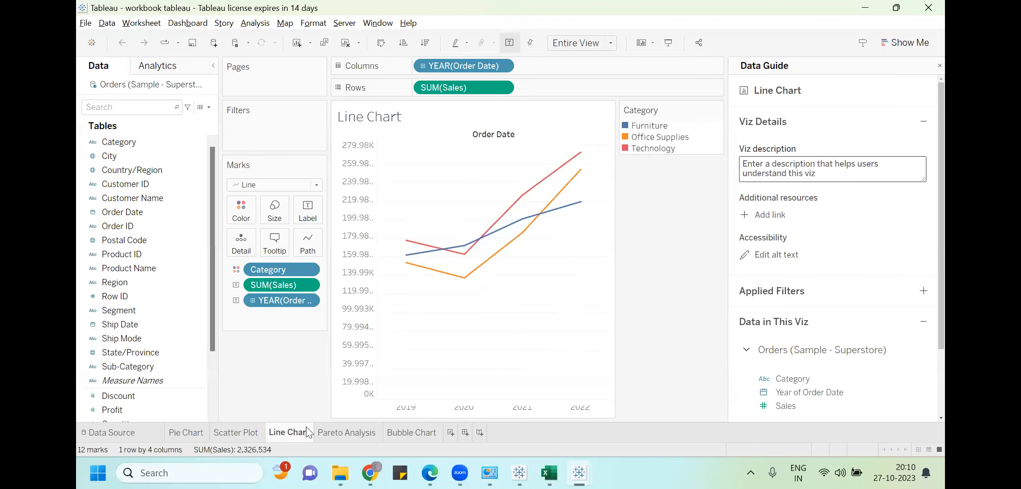
left_click(338, 430)
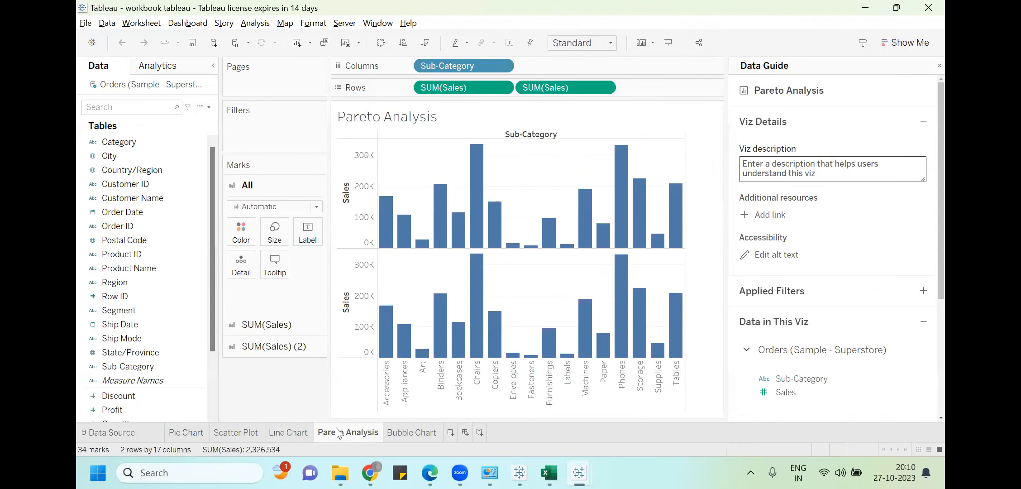
left_click(411, 432)
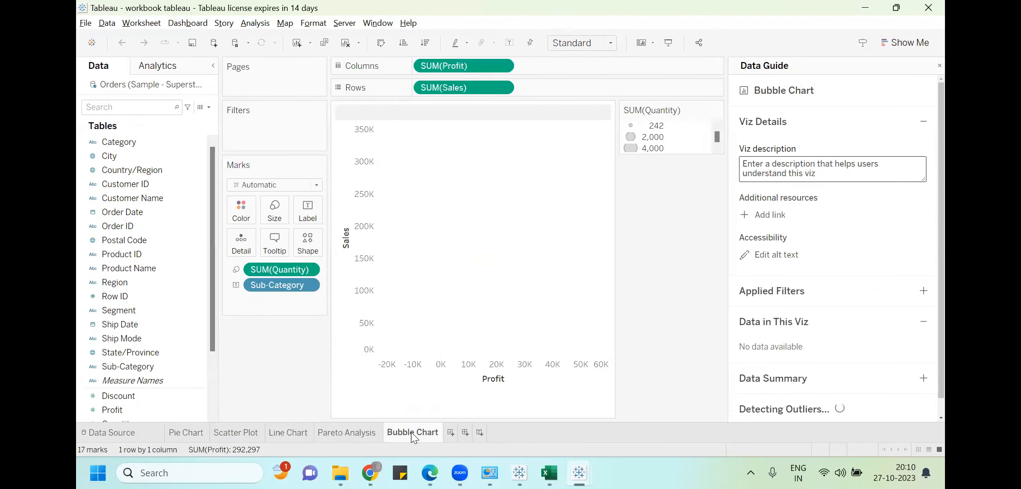
left_click(175, 432)
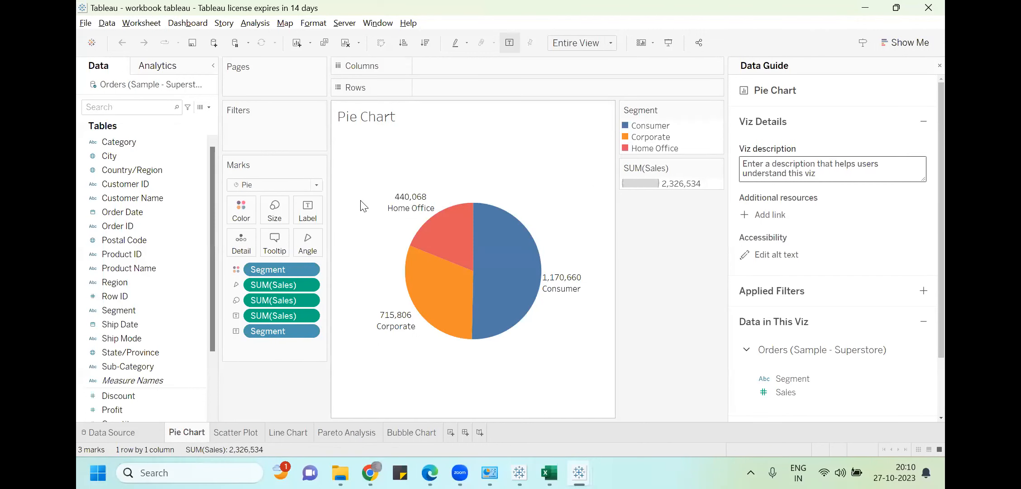